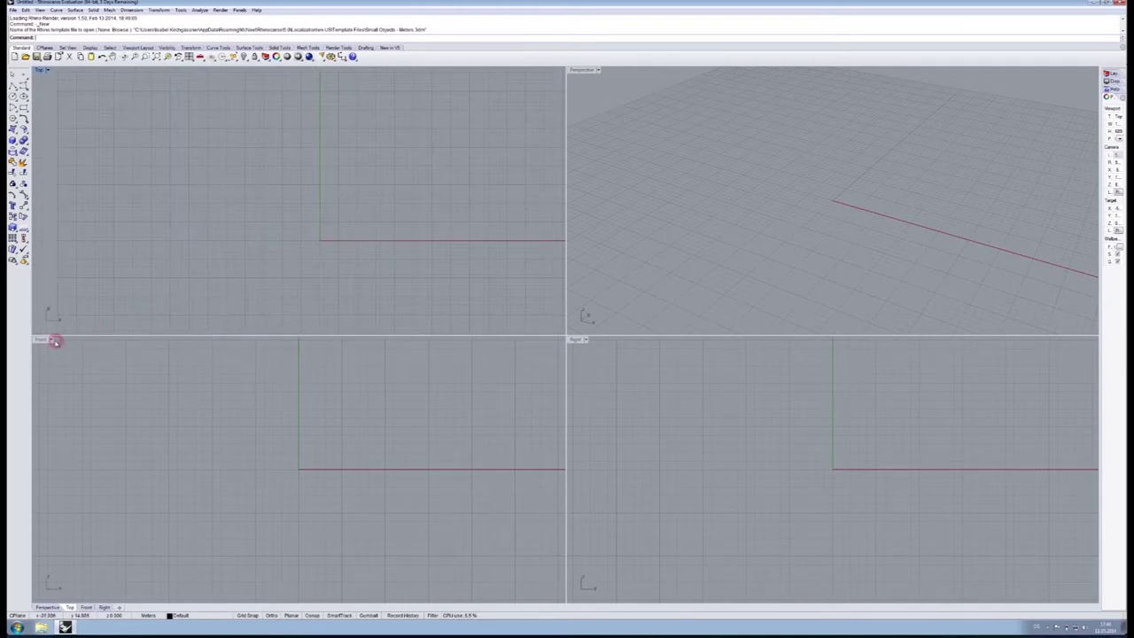
Pan, orbit and zoom the Front and Perspective viewports, including maximizing Perspective and restoring the four-viewport layout
{"action": "right_click_drag", "start_coordinate": [431, 481], "coordinate": [461, 474]}
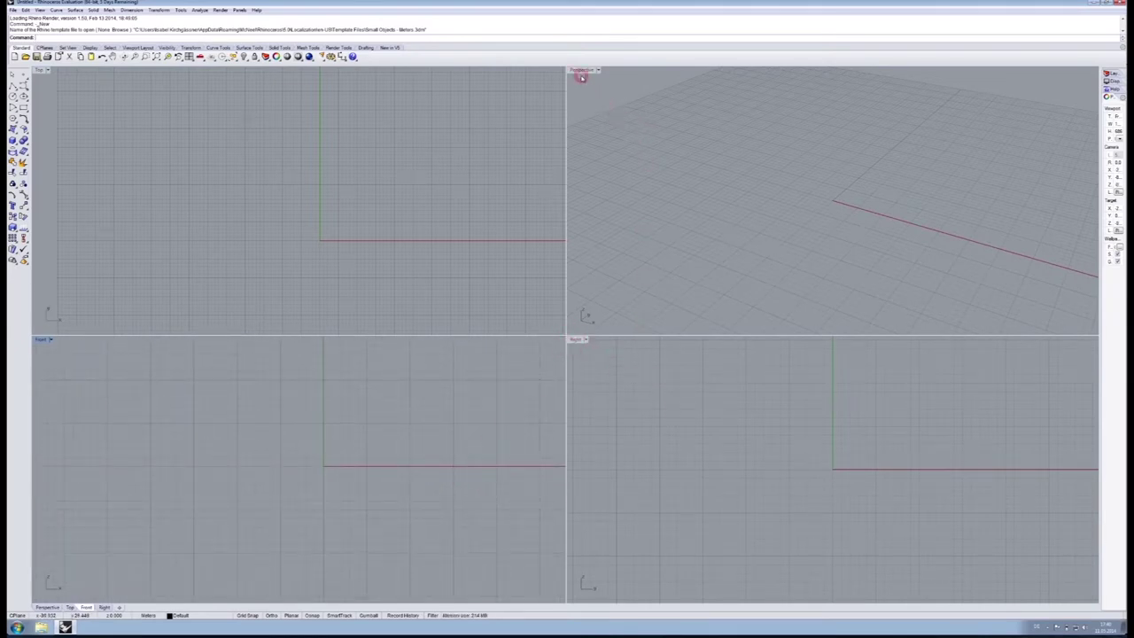
{"action": "mouse_move", "coordinate": [781, 193]}
{"action": "right_mouse_down"}
{"action": "mouse_move", "coordinate": [747, 229]}
{"action": "mouse_move", "coordinate": [833, 230]}
{"action": "mouse_move", "coordinate": [806, 164]}
{"action": "mouse_move", "coordinate": [770, 185]}
{"action": "mouse_move", "coordinate": [812, 219]}
{"action": "mouse_move", "coordinate": [828, 193]}
{"action": "mouse_move", "coordinate": [807, 192]}
{"action": "right_mouse_up"}
{"action": "right_click_drag", "start_coordinate": [901, 228], "coordinate": [886, 253], "text": "shift"}
{"action": "scroll", "coordinate": [879, 246], "scroll_direction": "down", "scroll_amount": 5}
{"action": "scroll", "coordinate": [878, 246], "scroll_direction": "up", "scroll_amount": 3}
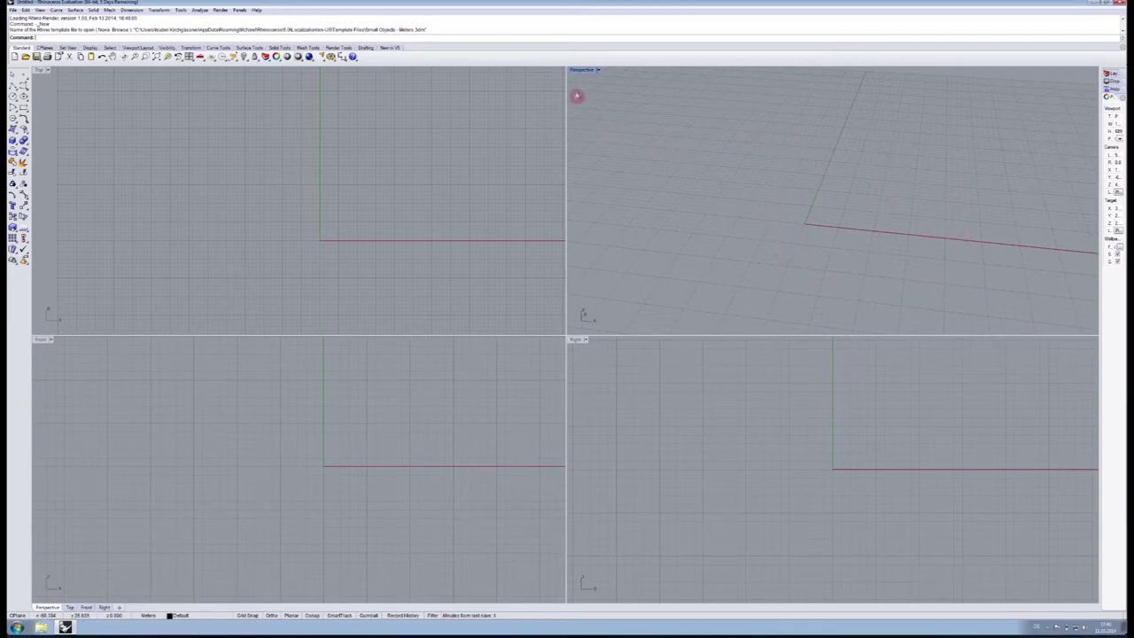
{"action": "double_click", "coordinate": [584, 70]}
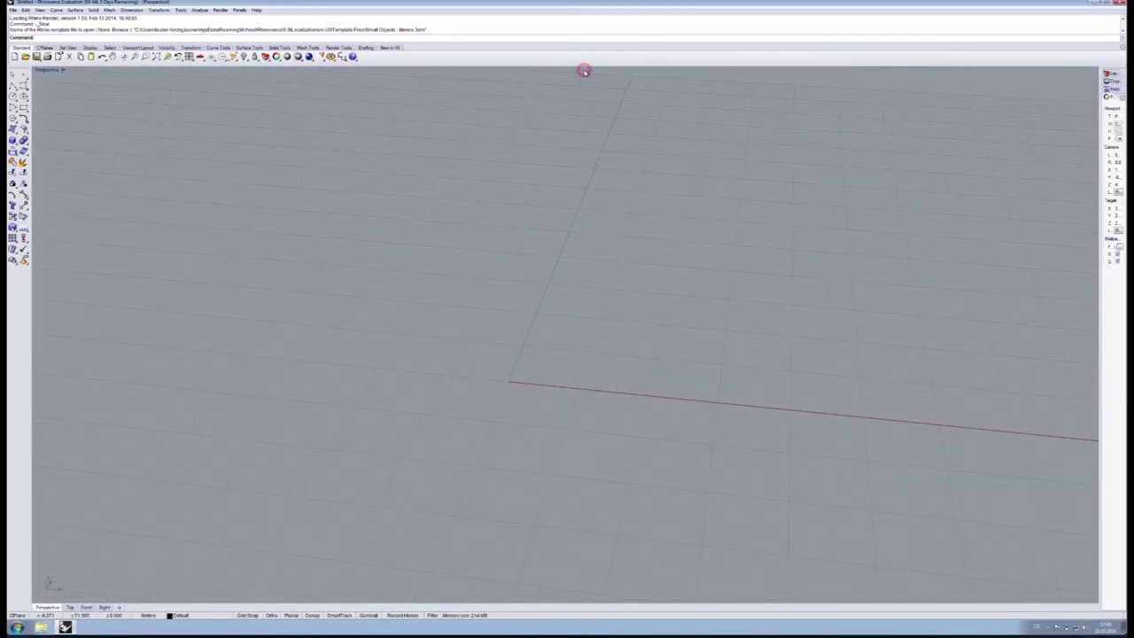
{"action": "mouse_move", "coordinate": [635, 382]}
{"action": "right_mouse_down"}
{"action": "mouse_move", "coordinate": [691, 354]}
{"action": "mouse_move", "coordinate": [607, 358]}
{"action": "mouse_move", "coordinate": [656, 366]}
{"action": "right_mouse_up"}
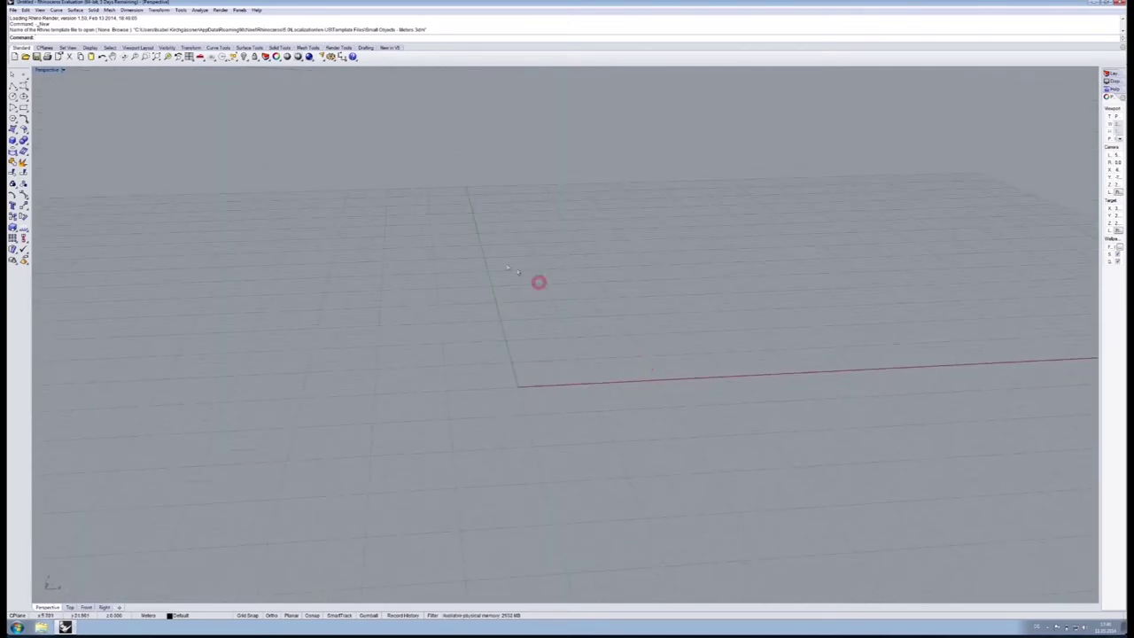
{"action": "double_click", "coordinate": [50, 70]}
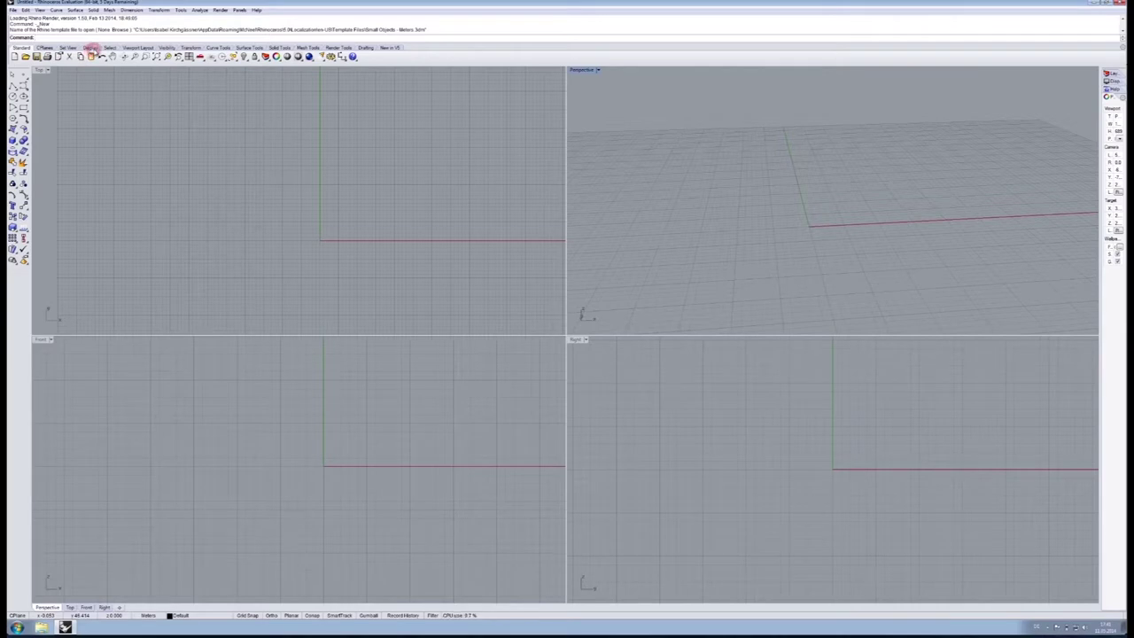
{"action": "left_click", "coordinate": [90, 47]}
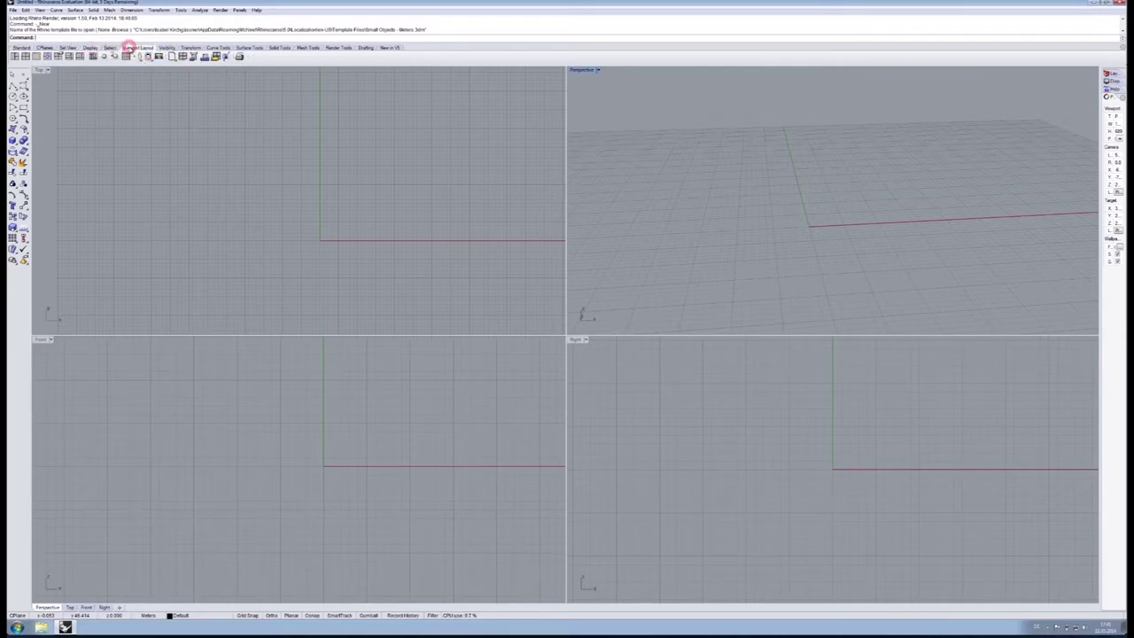
{"action": "left_click", "coordinate": [190, 48]}
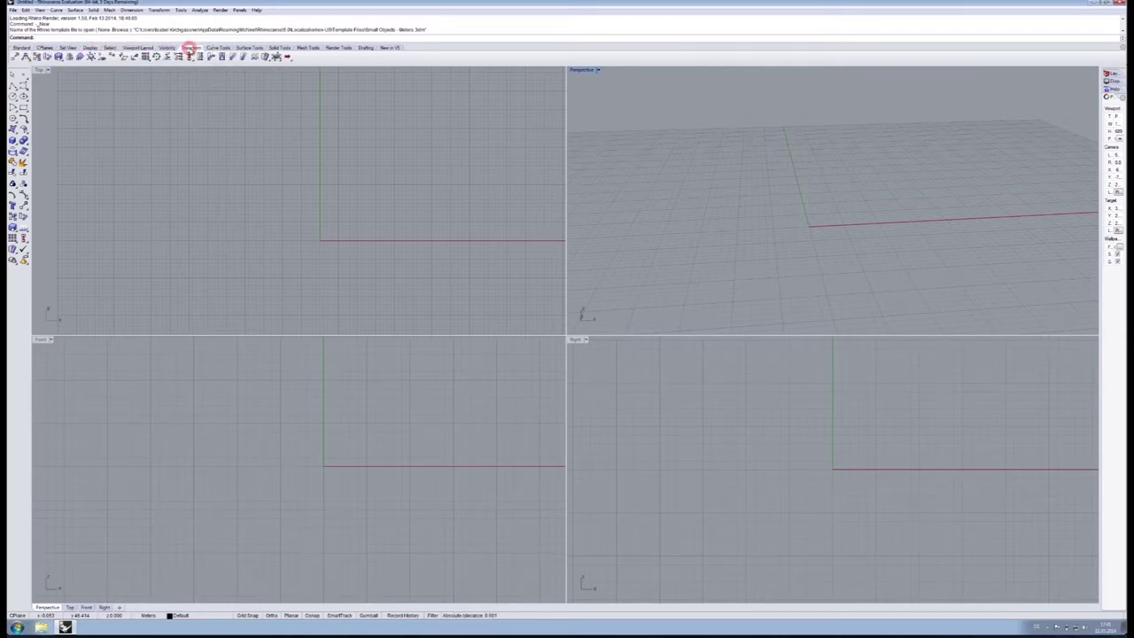
{"action": "left_click", "coordinate": [217, 48]}
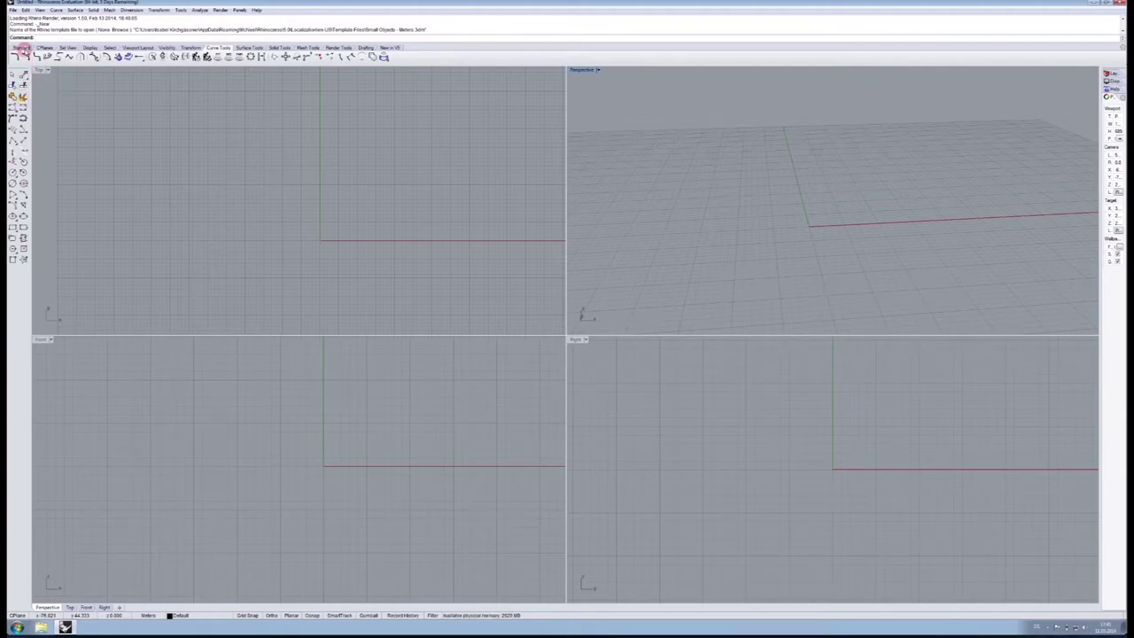
{"action": "left_click", "coordinate": [19, 47]}
{"action": "left_click", "coordinate": [218, 47]}
{"action": "left_click", "coordinate": [20, 47]}
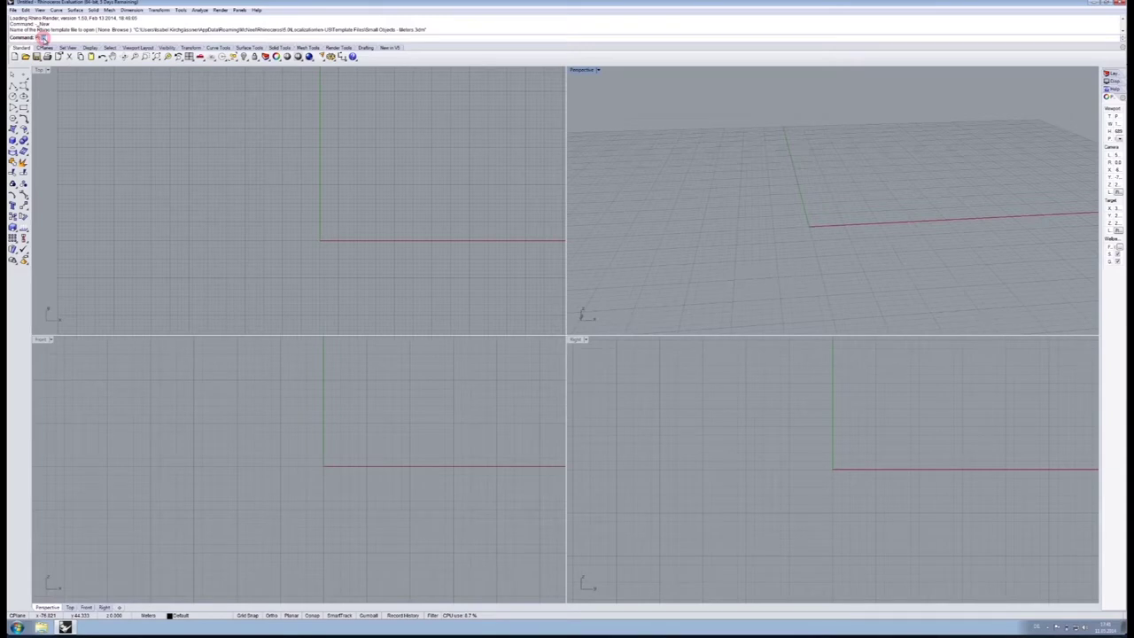
Draw a closed triangular polyline freehand in the Top viewport, just beside the origin and crossing the x axis
{"action": "type", "text": "pol"}
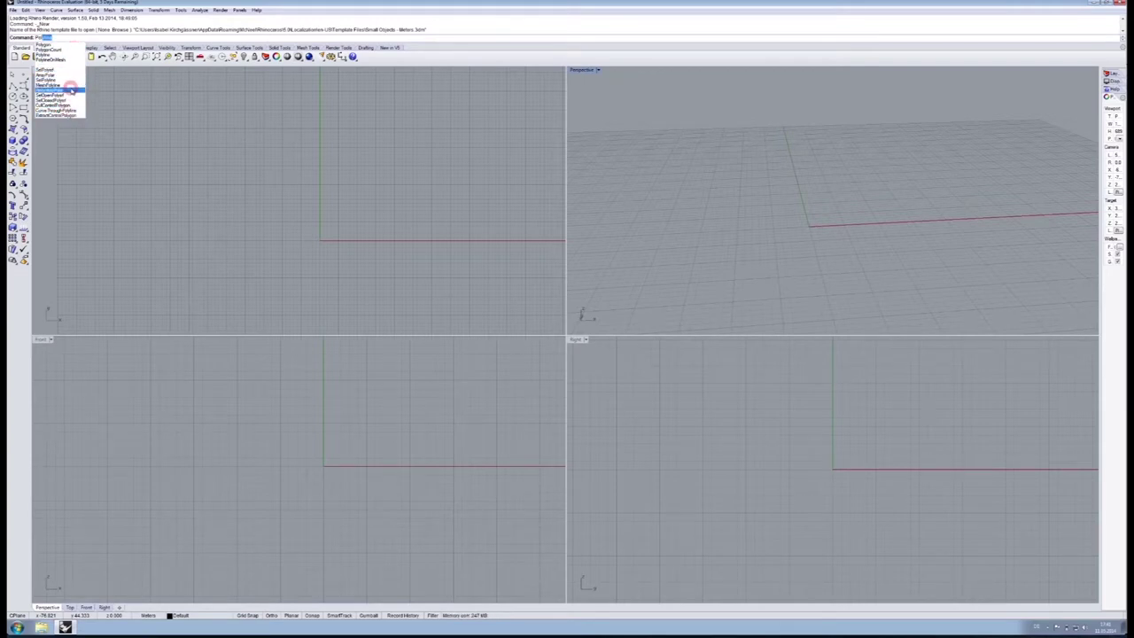
{"action": "left_click", "coordinate": [77, 66]}
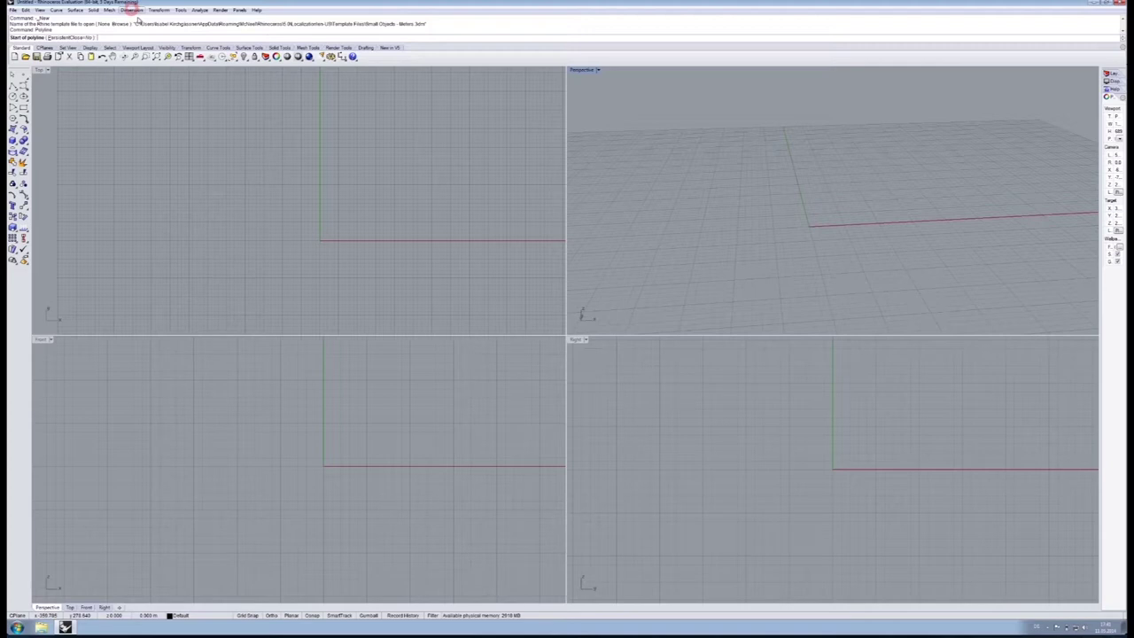
{"action": "scroll", "coordinate": [327, 233], "scroll_direction": "up", "scroll_amount": 2}
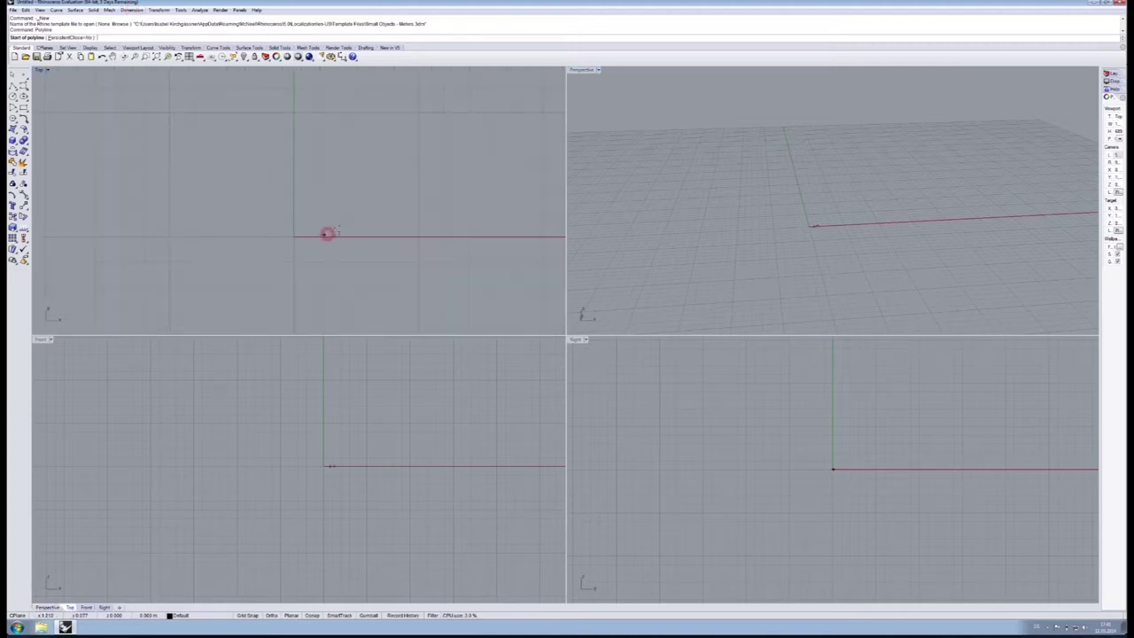
{"action": "left_click", "coordinate": [310, 209]}
{"action": "left_click", "coordinate": [471, 286]}
{"action": "left_click", "coordinate": [483, 150]}
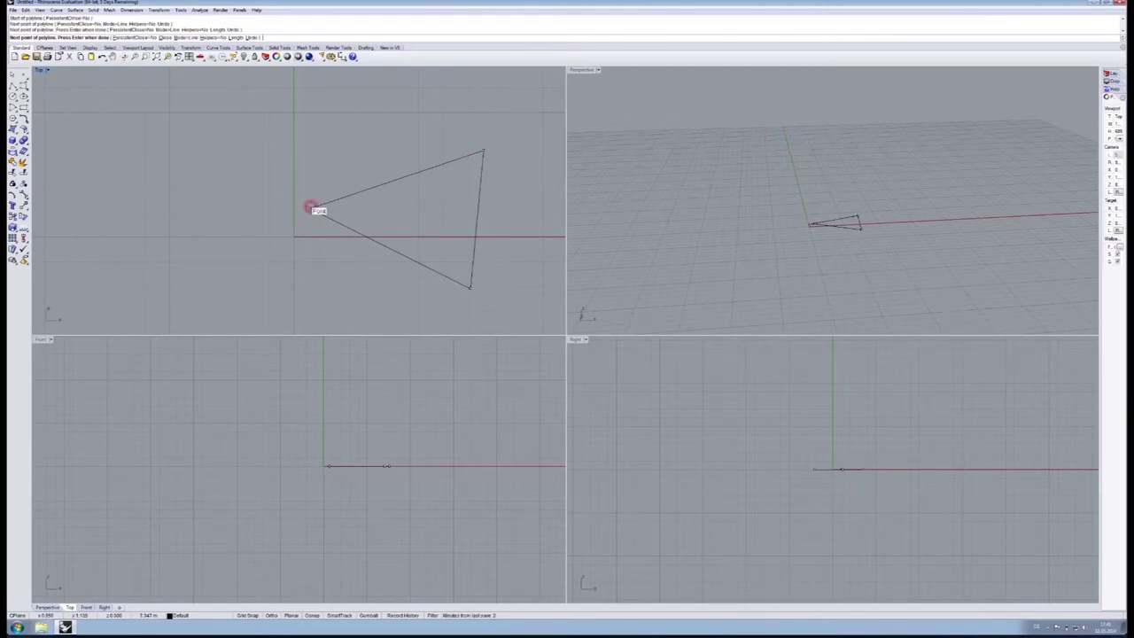
{"action": "left_click", "coordinate": [310, 209]}
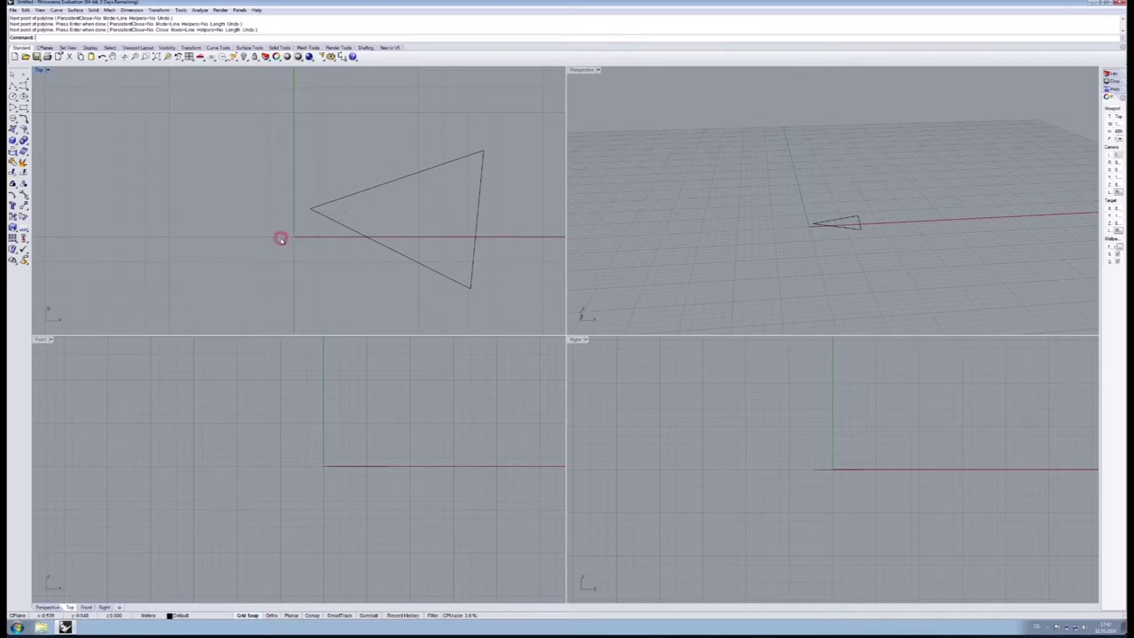
Draw a second closed triangular polyline with Grid Snap on, through the origin, (3, -3) and (3, -1)
{"action": "key", "text": "Return"}
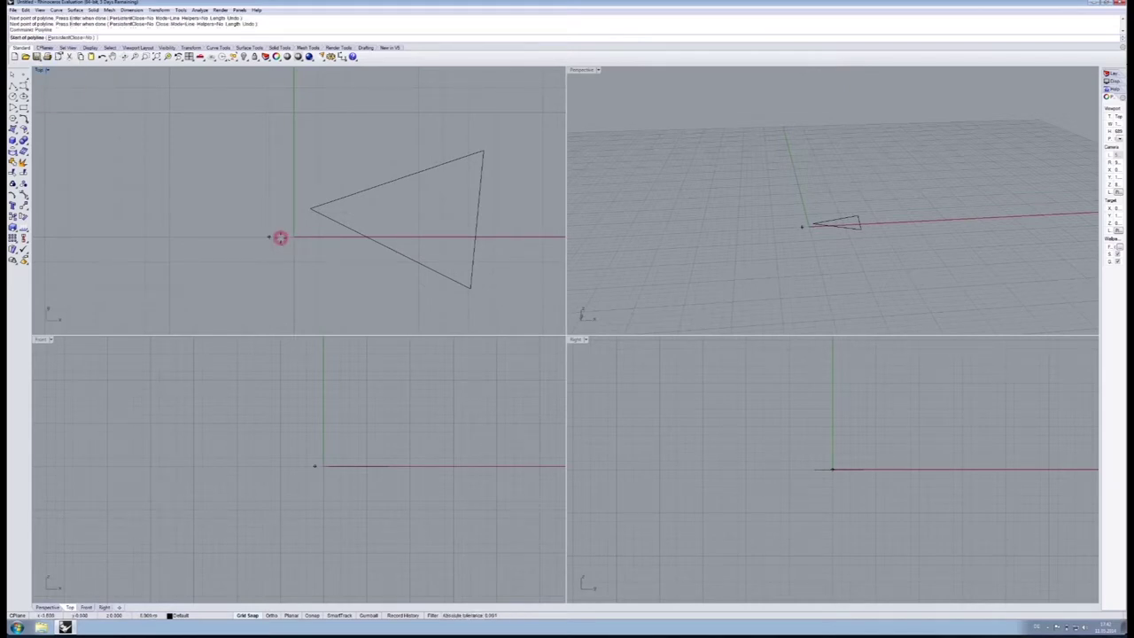
{"action": "left_click", "coordinate": [297, 233]}
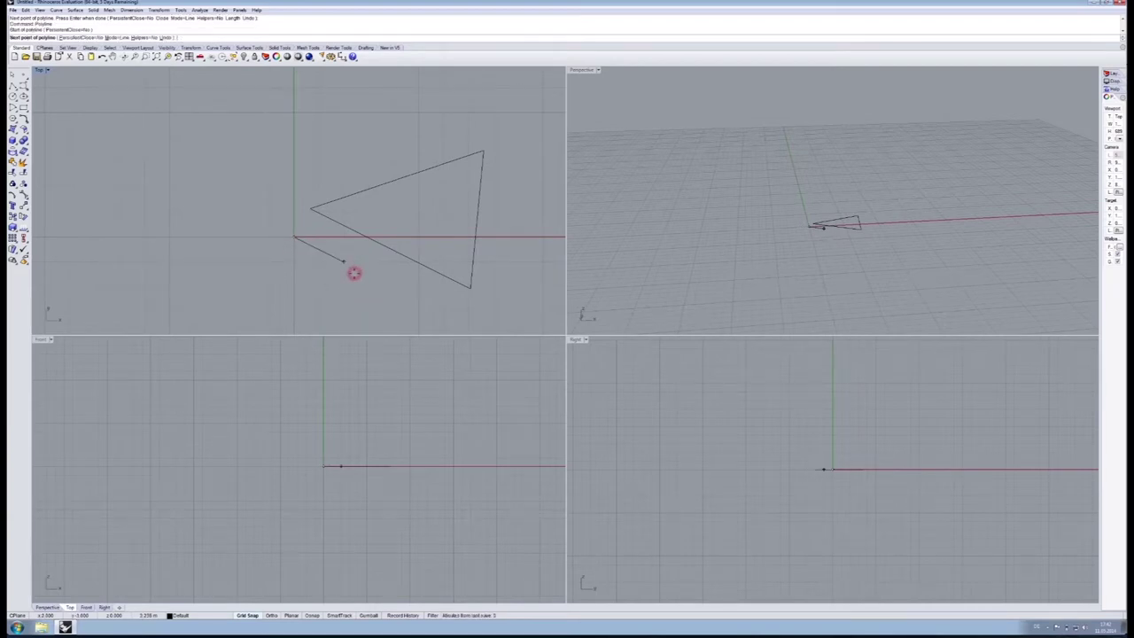
{"action": "left_click", "coordinate": [367, 310]}
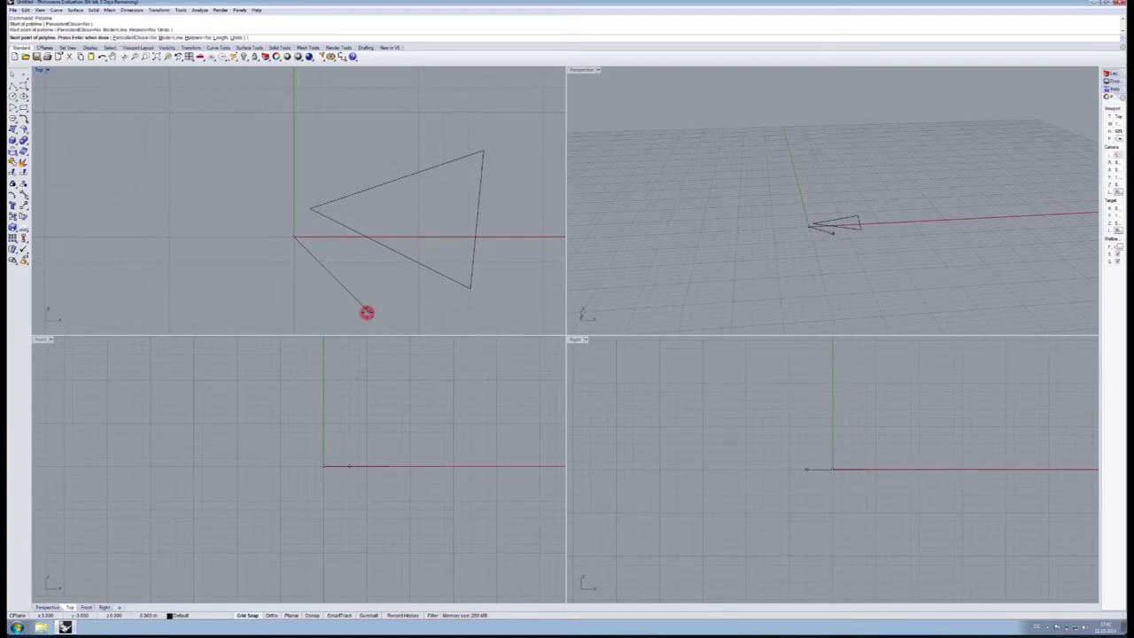
{"action": "left_click", "coordinate": [363, 259]}
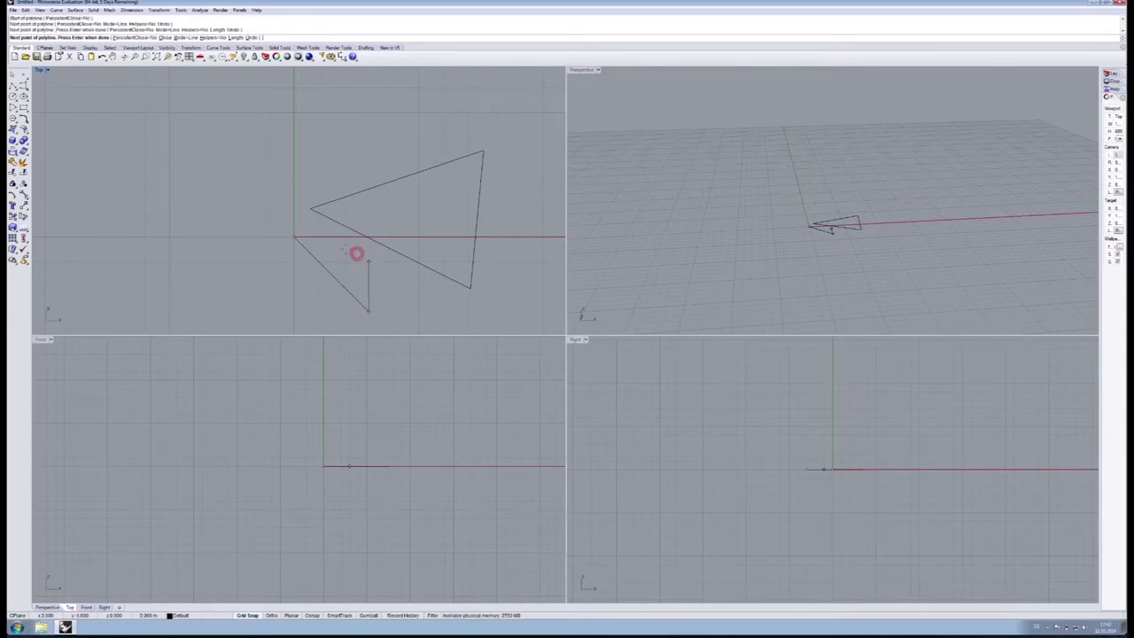
{"action": "left_click", "coordinate": [298, 237]}
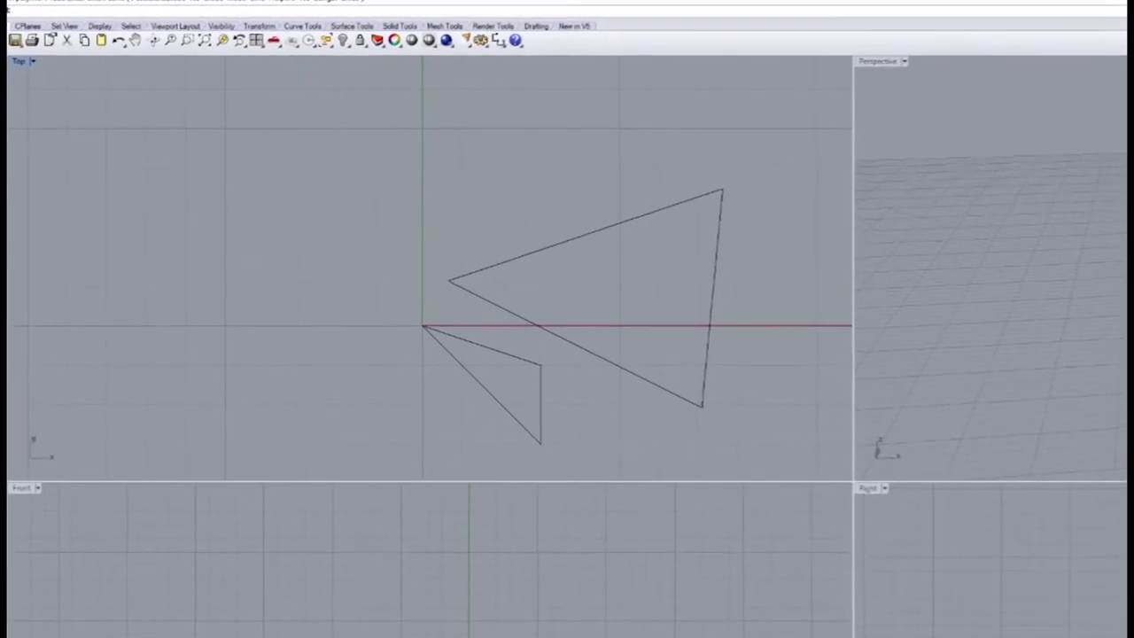
Move the smaller triangle around the Top viewport with Grid Snap on, and delete both triangles
{"action": "left_click", "coordinate": [524, 368]}
{"action": "left_click_drag", "start_coordinate": [551, 417], "coordinate": [440, 419]}
{"action": "left_click_drag", "start_coordinate": [479, 459], "coordinate": [556, 459]}
{"action": "left_click", "coordinate": [536, 435]}
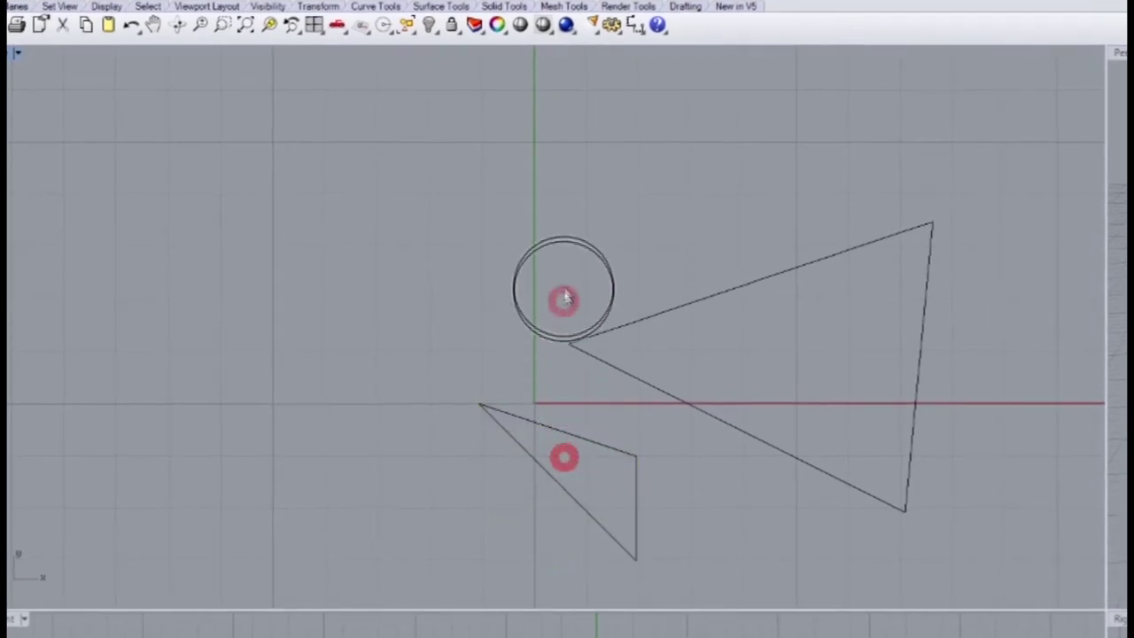
{"action": "left_click", "coordinate": [552, 470]}
{"action": "left_click_drag", "start_coordinate": [557, 438], "coordinate": [567, 474]}
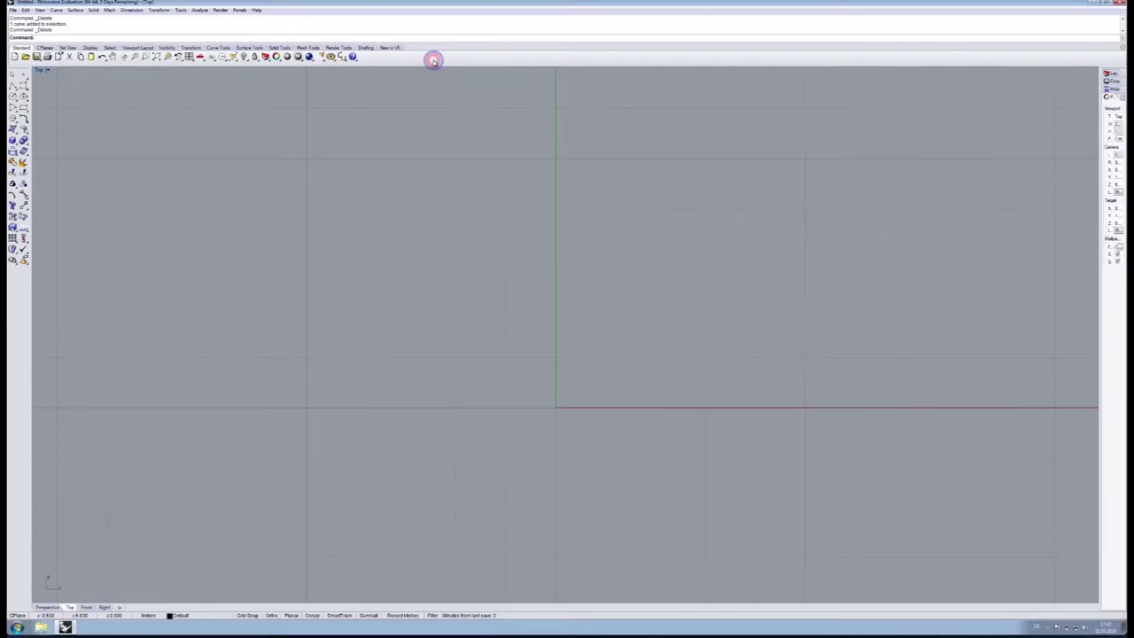
Show the Background Bitmap toolbar
{"action": "right_click", "coordinate": [434, 60]}
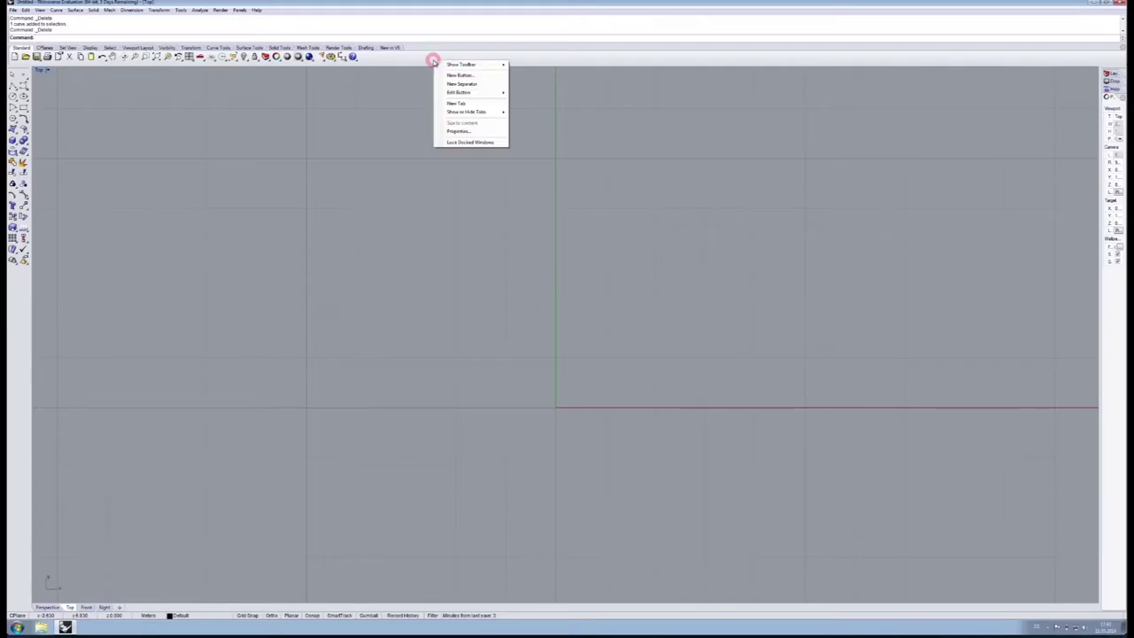
{"action": "left_click", "coordinate": [461, 64]}
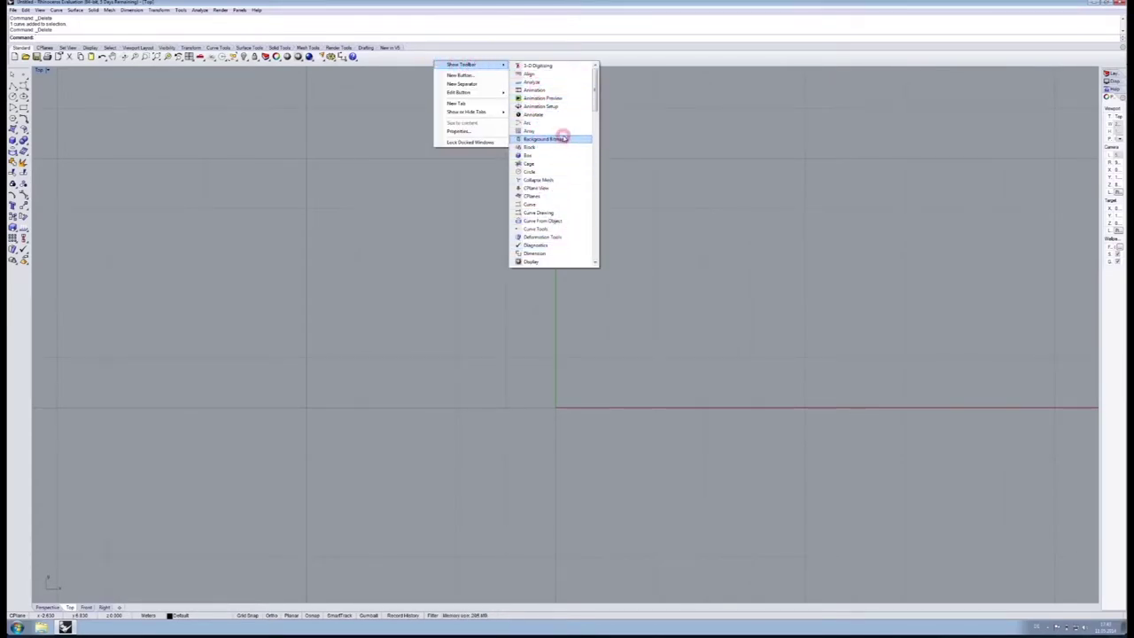
{"action": "left_click", "coordinate": [563, 139]}
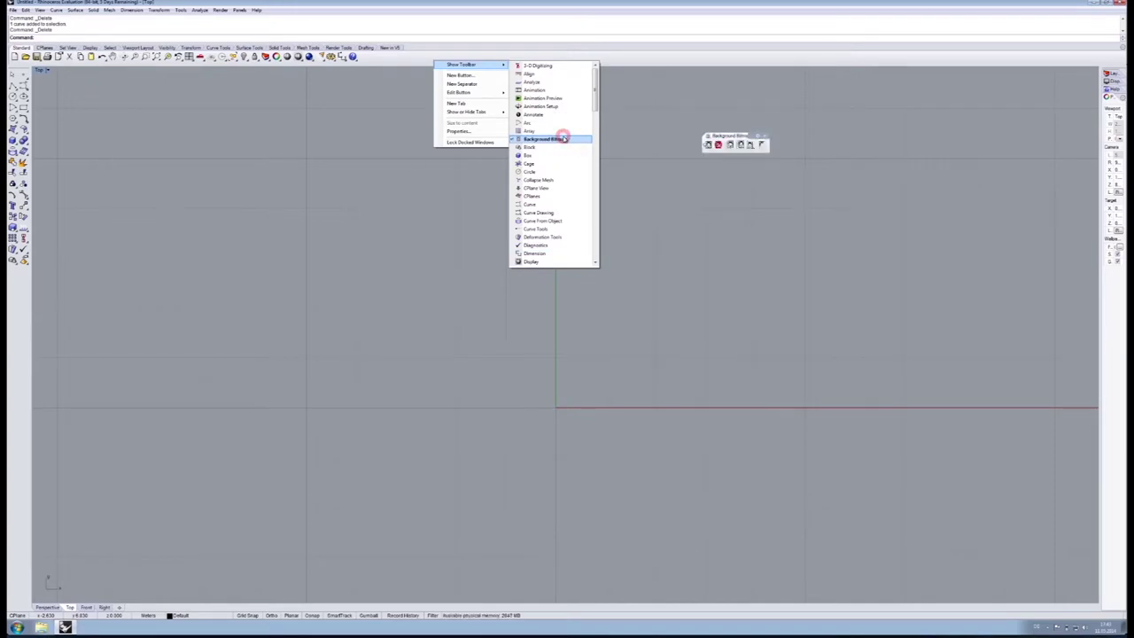
{"action": "left_click", "coordinate": [618, 170]}
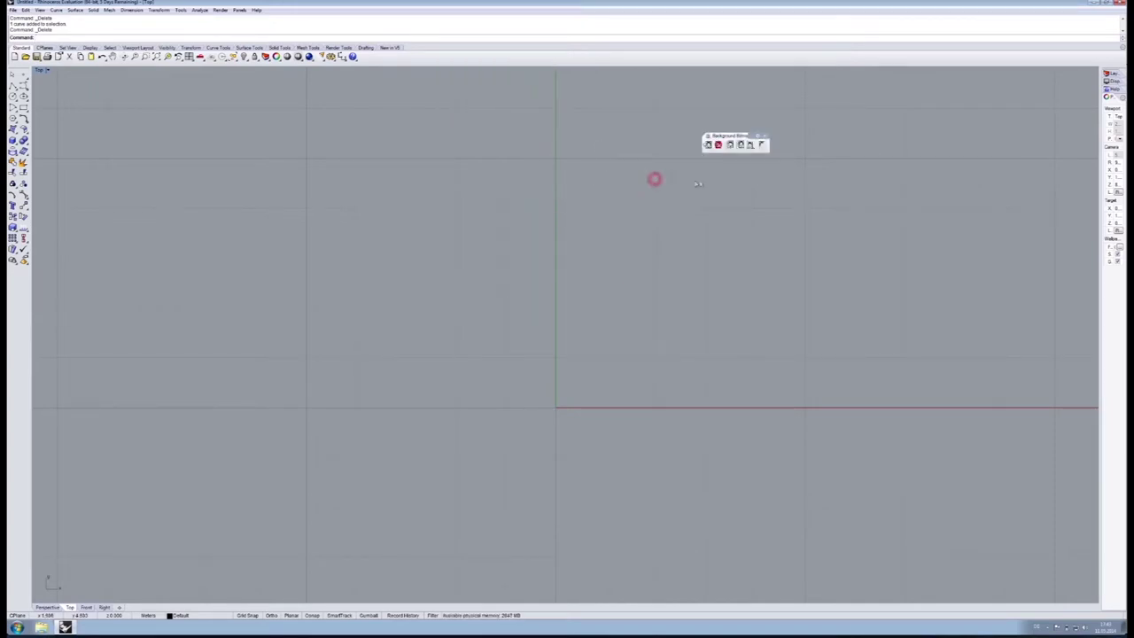
Place the Barcelona Pavilion_Floor PLan image as a background bitmap across most of the Top viewport
{"action": "left_click", "coordinate": [708, 145]}
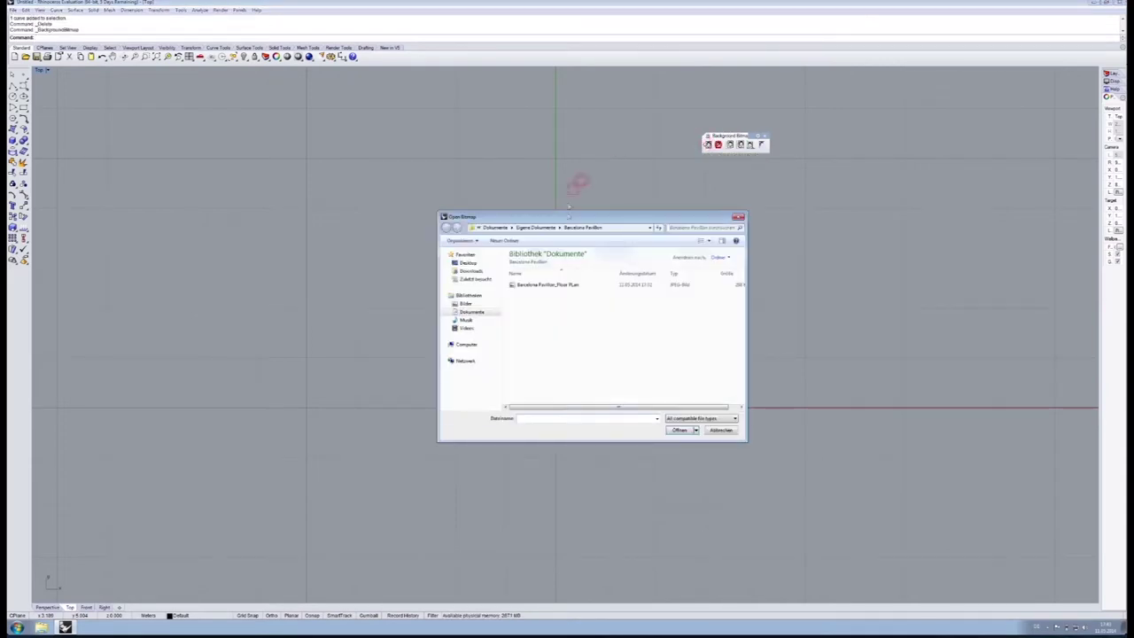
{"action": "left_click", "coordinate": [549, 285]}
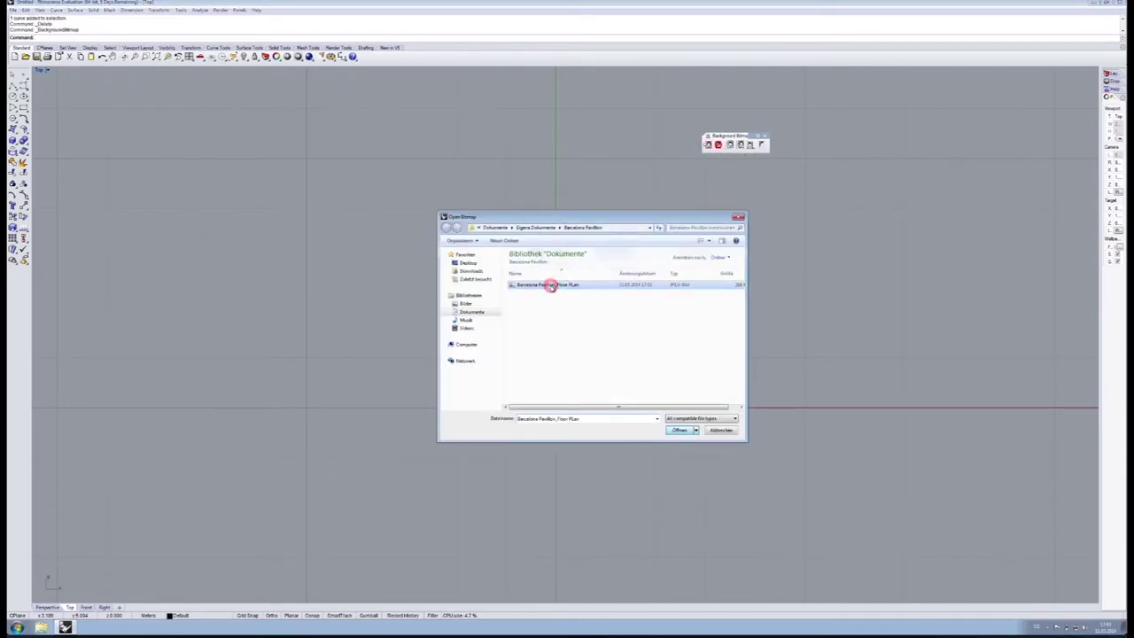
{"action": "left_click", "coordinate": [681, 430]}
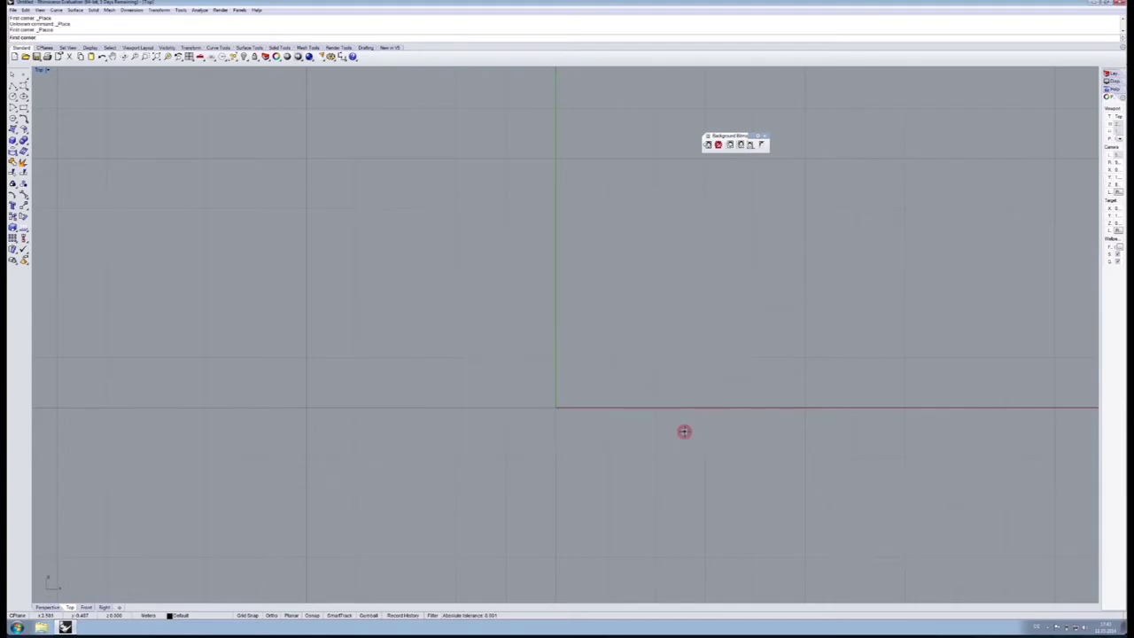
{"action": "scroll", "coordinate": [430, 275], "scroll_direction": "down", "scroll_amount": 5}
{"action": "left_click", "coordinate": [184, 94]}
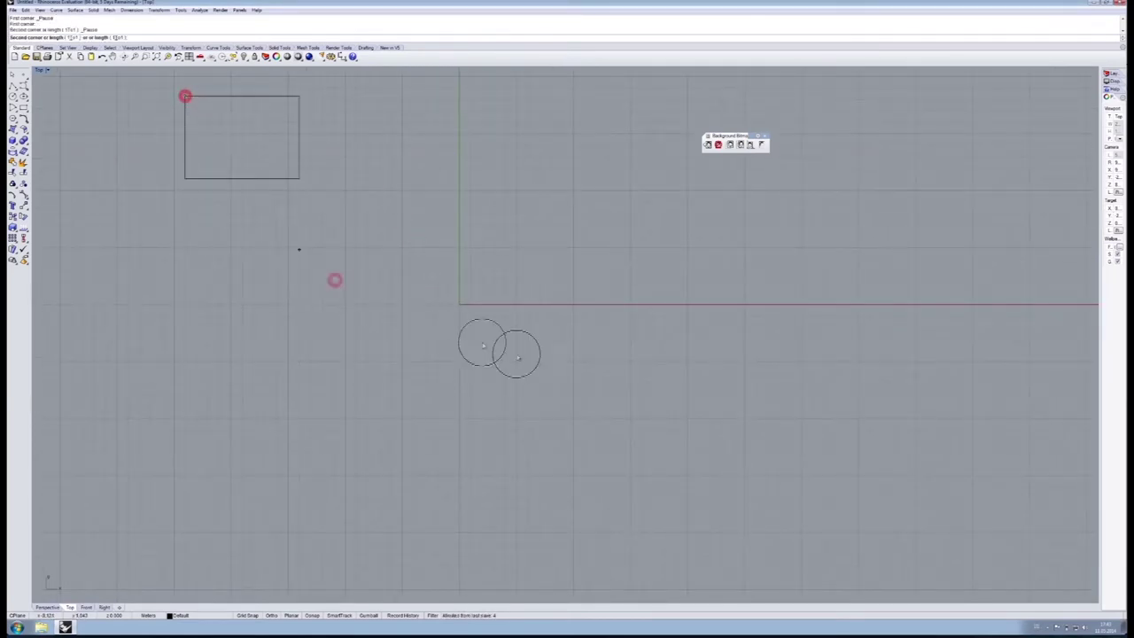
{"action": "left_click", "coordinate": [1000, 459]}
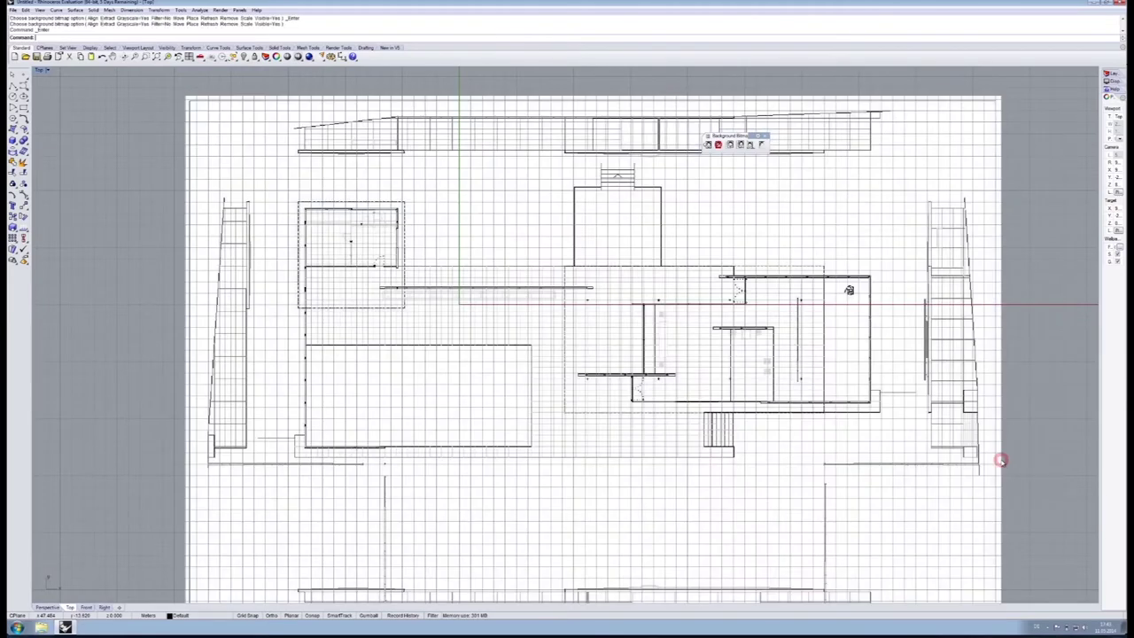
Hide the grid in the active Top viewport by setting the Grid command's ShowGrid option to No
{"action": "left_click", "coordinate": [619, 329]}
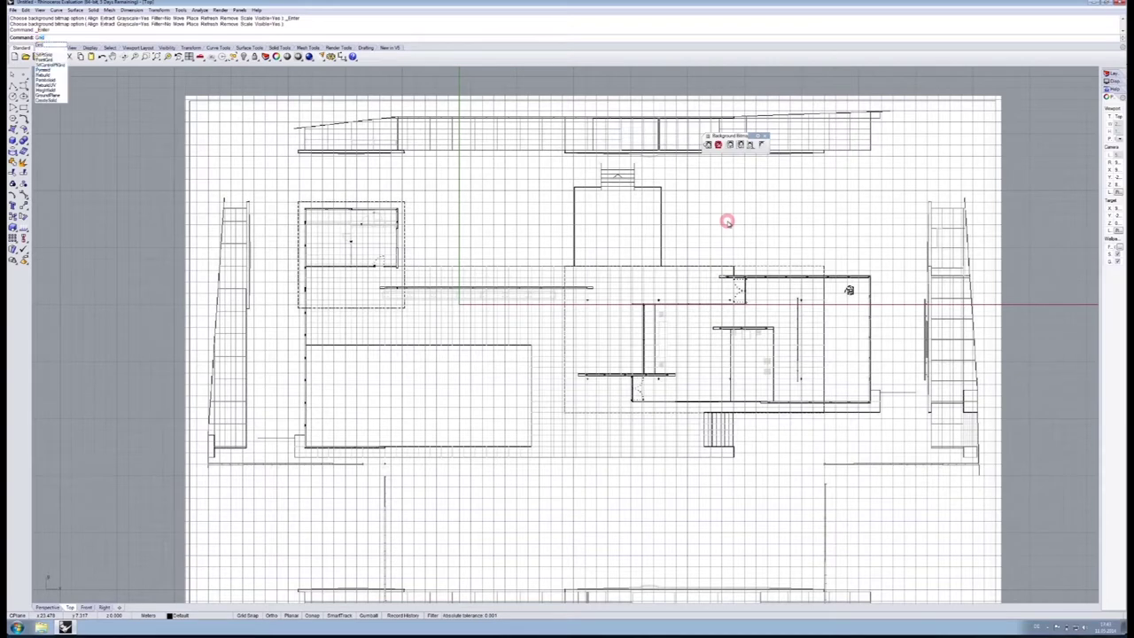
{"action": "key", "text": "Return"}
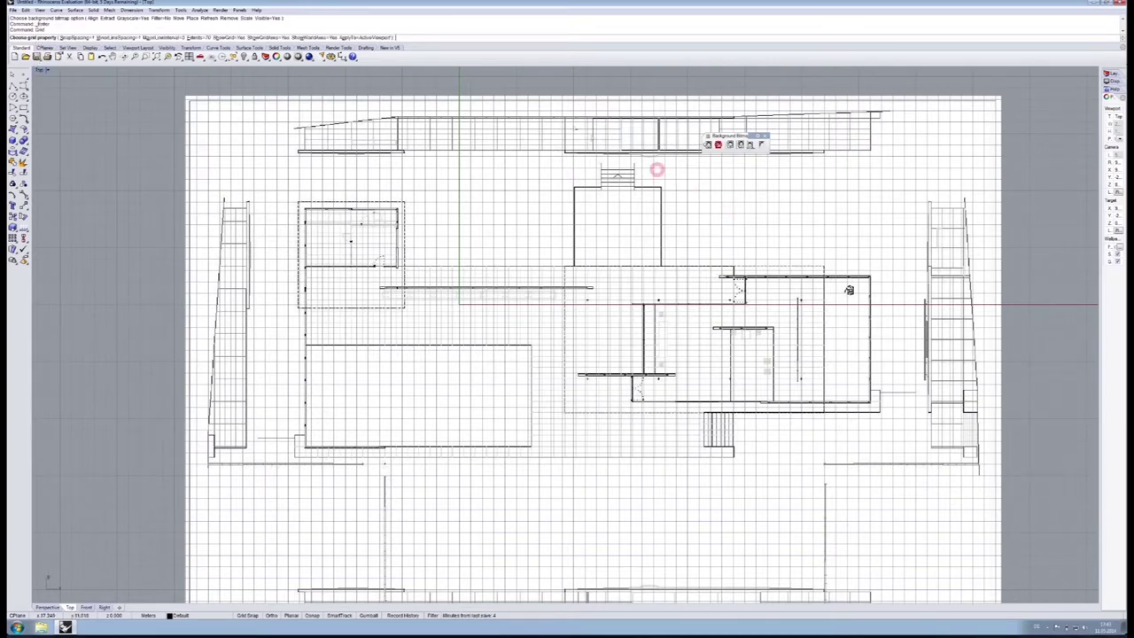
{"action": "left_click", "coordinate": [238, 38]}
Scale the background bitmap horizontally from the scale bar's 0 mark, making its 10 m mark correspond to a length of 10
{"action": "mouse_move", "coordinate": [696, 525]}
{"action": "right_mouse_down"}
{"action": "mouse_move", "coordinate": [565, 319]}
{"action": "mouse_move", "coordinate": [560, 266]}
{"action": "mouse_move", "coordinate": [532, 265]}
{"action": "mouse_move", "coordinate": [544, 284]}
{"action": "mouse_move", "coordinate": [647, 328]}
{"action": "right_mouse_up"}
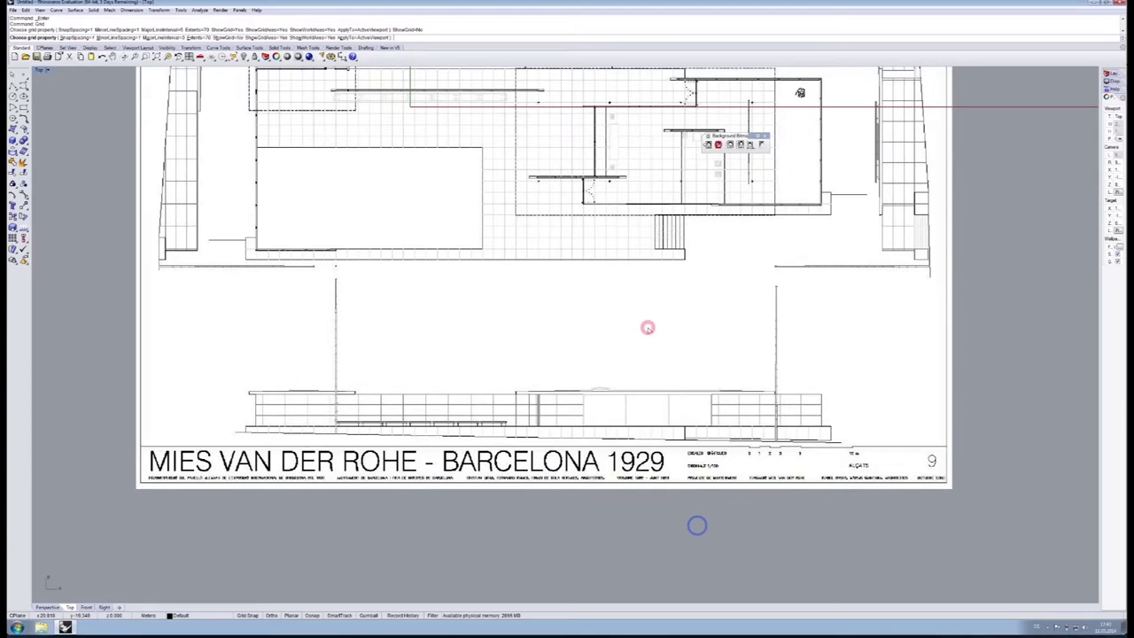
{"action": "scroll", "coordinate": [841, 452], "scroll_direction": "up", "scroll_amount": 5}
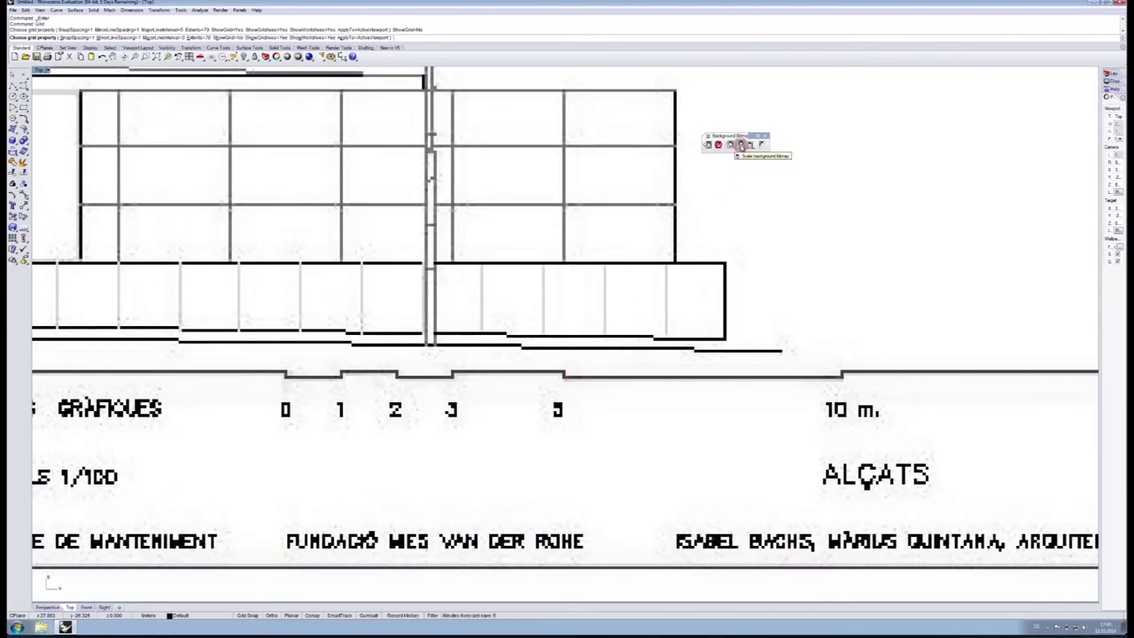
{"action": "left_click", "coordinate": [741, 145]}
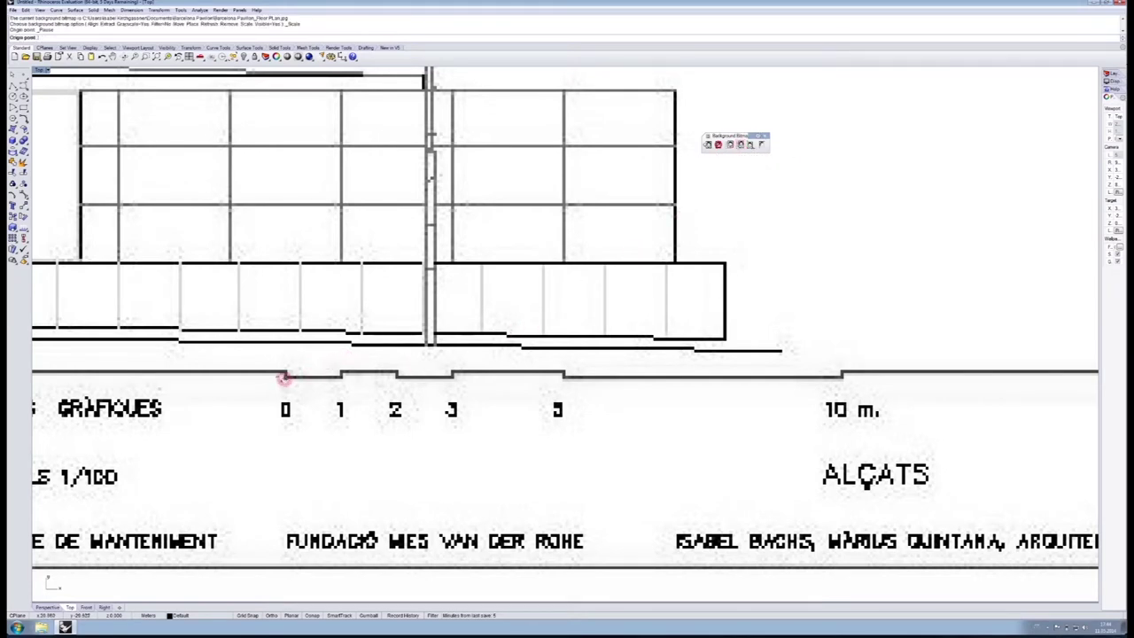
{"action": "left_click", "coordinate": [284, 373]}
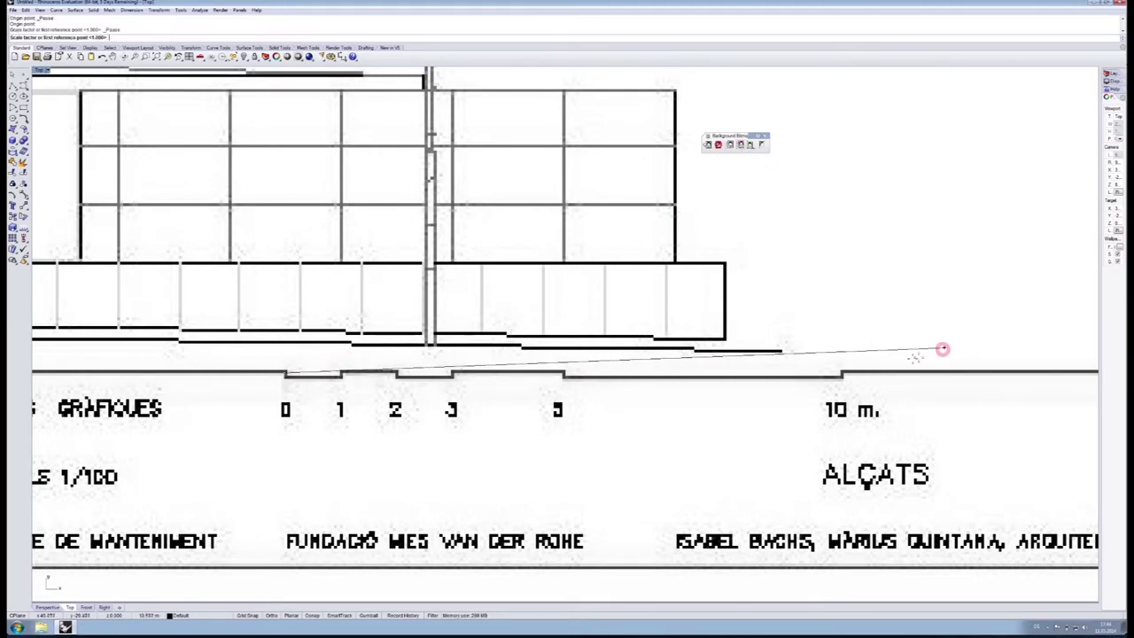
{"action": "key", "text": "shift"}
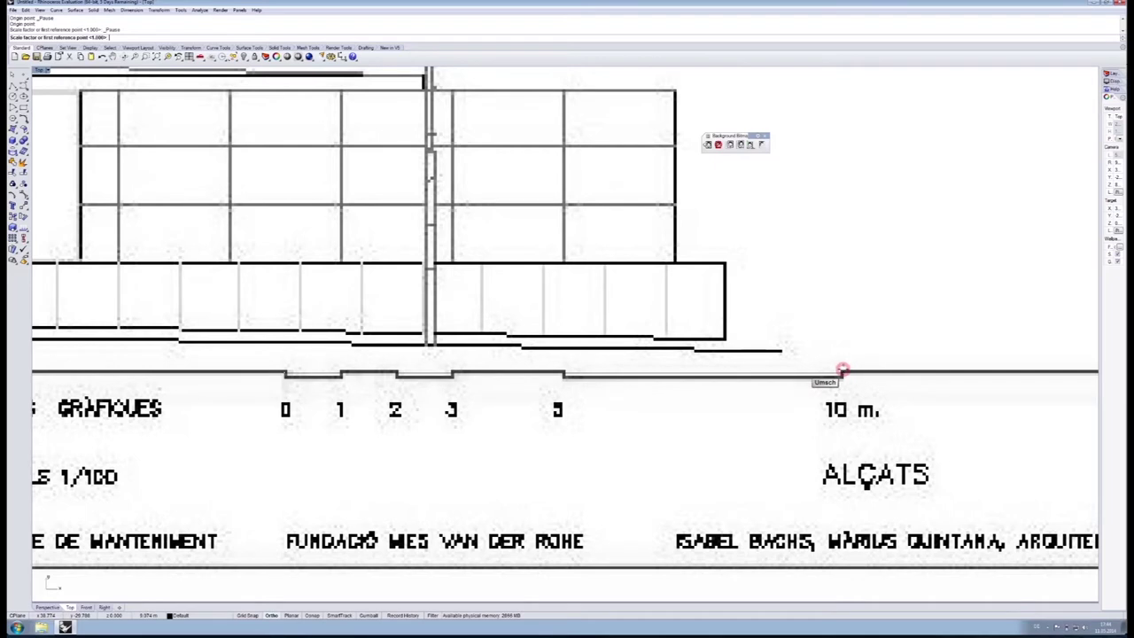
{"action": "left_click", "coordinate": [842, 372]}
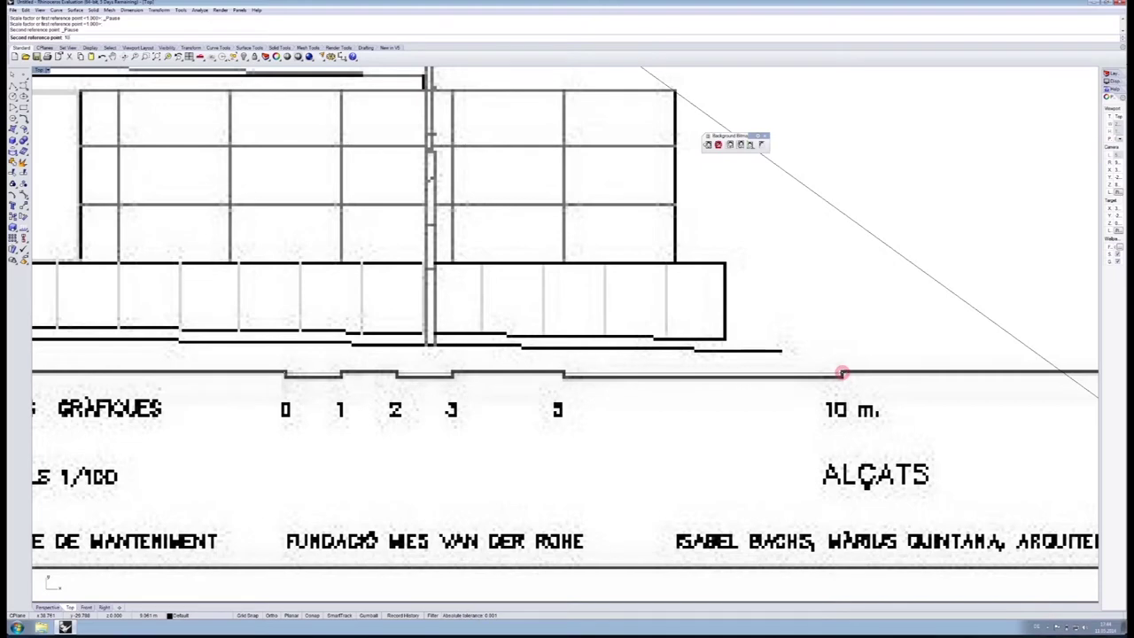
{"action": "key", "text": "Return"}
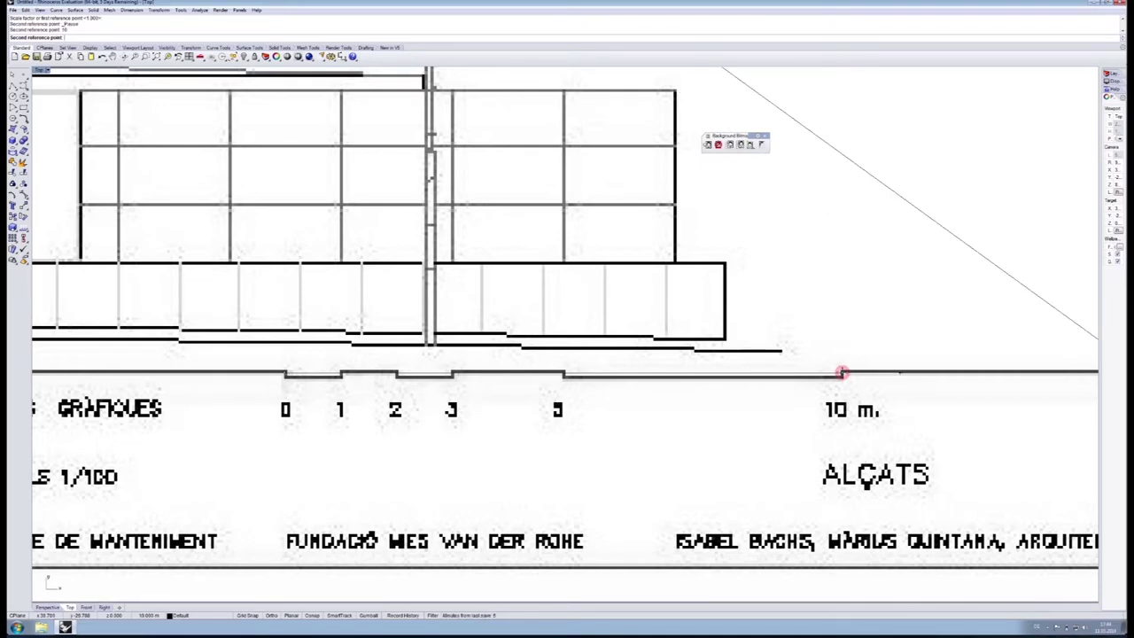
{"action": "scroll", "coordinate": [855, 367], "scroll_direction": "down", "scroll_amount": 5}
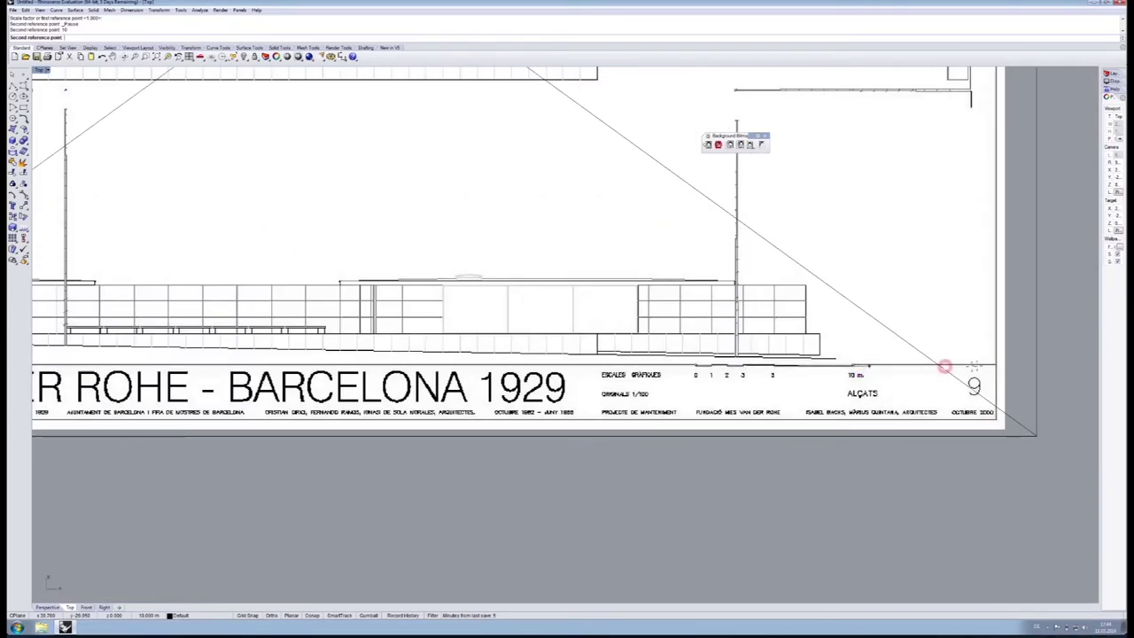
{"action": "key", "text": "shift"}
{"action": "left_click", "coordinate": [1078, 372], "text": "shift"}
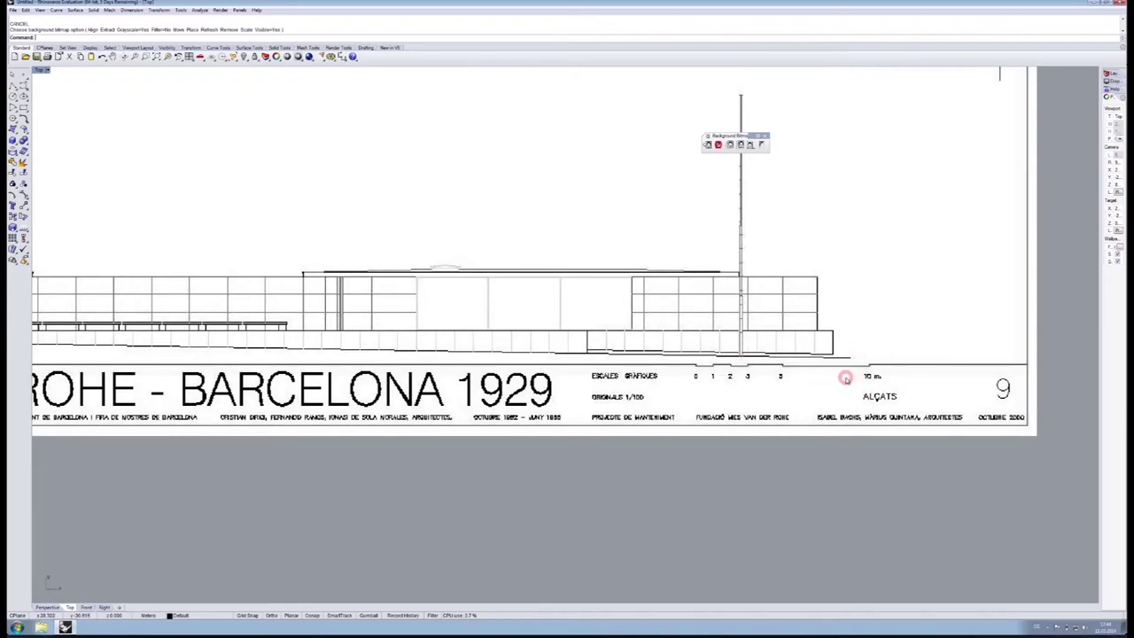
Measure the plan's scale bar from the 0 mark to the 10 m mark with the Distance command
{"action": "key", "text": "Return"}
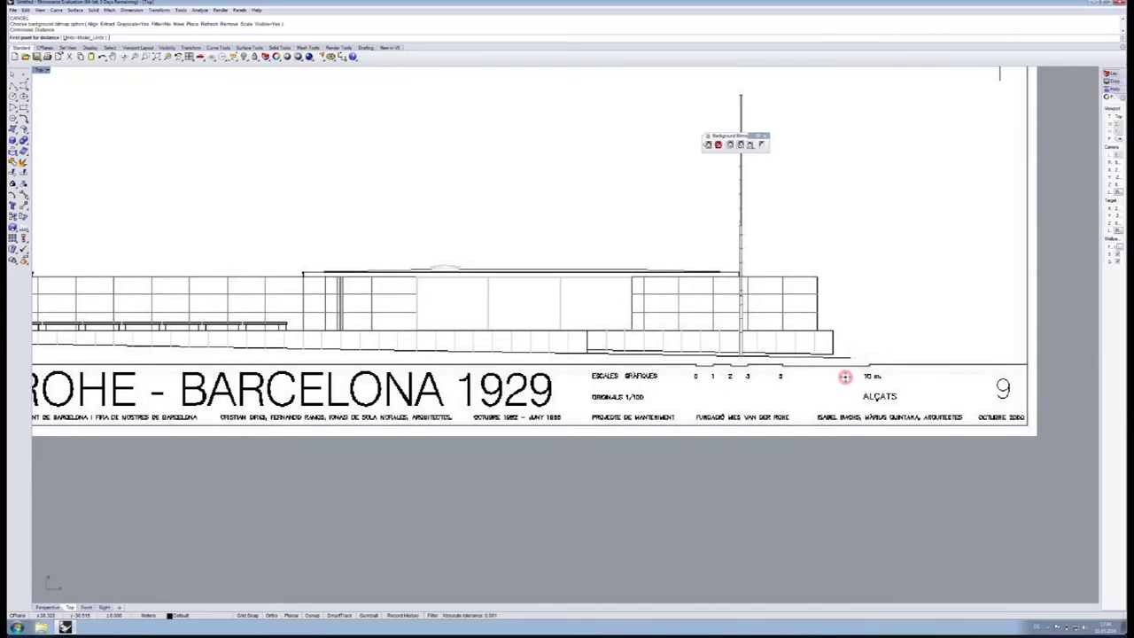
{"action": "scroll", "coordinate": [856, 340], "scroll_direction": "up", "scroll_amount": 5}
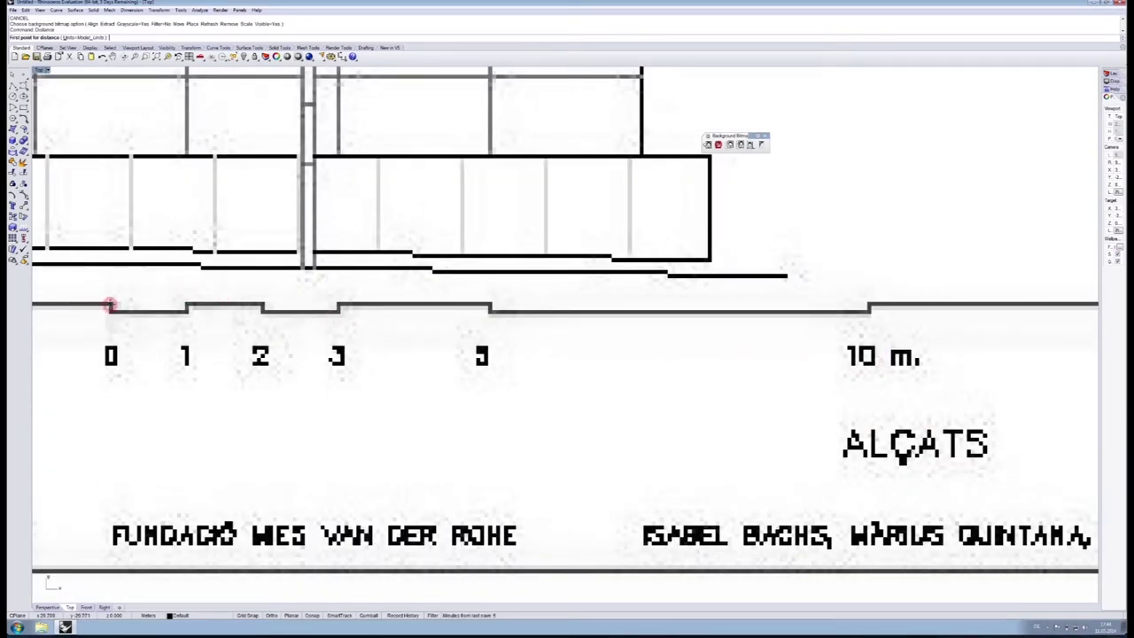
{"action": "left_click", "coordinate": [110, 305]}
{"action": "key", "text": "shift"}
{"action": "left_click", "coordinate": [870, 304], "text": "shift"}
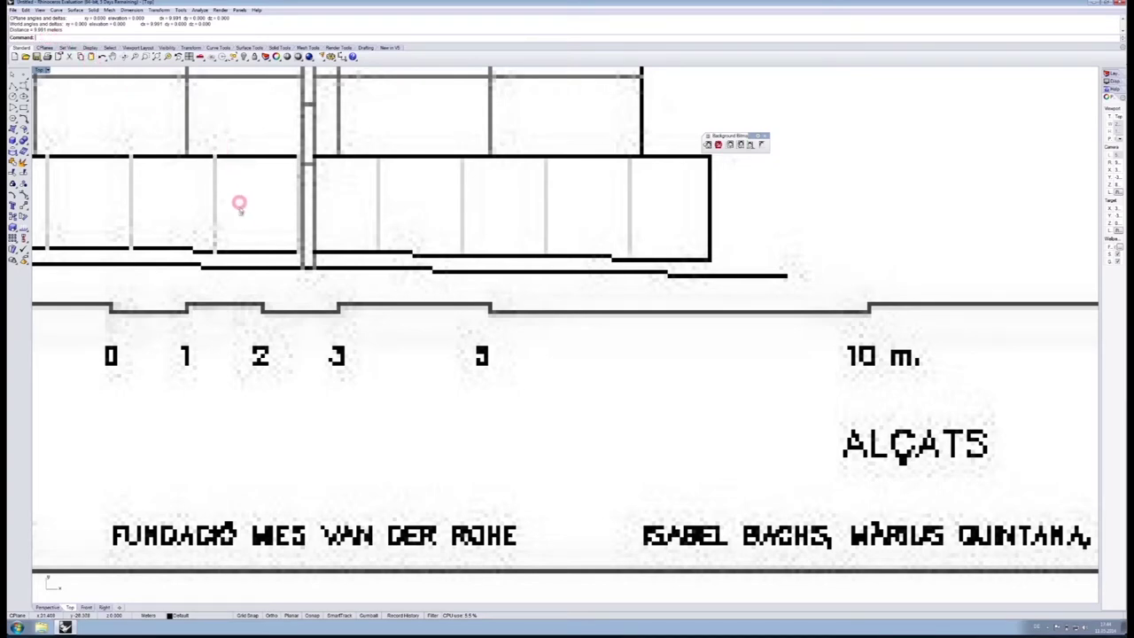
{"action": "scroll", "coordinate": [297, 296], "scroll_direction": "down", "scroll_amount": 5}
Close the Background Bitmap toolbar and import barcelona-pavilion.dwg with model units in meters, leaving the imported drawing deselected
{"action": "left_click", "coordinate": [765, 138]}
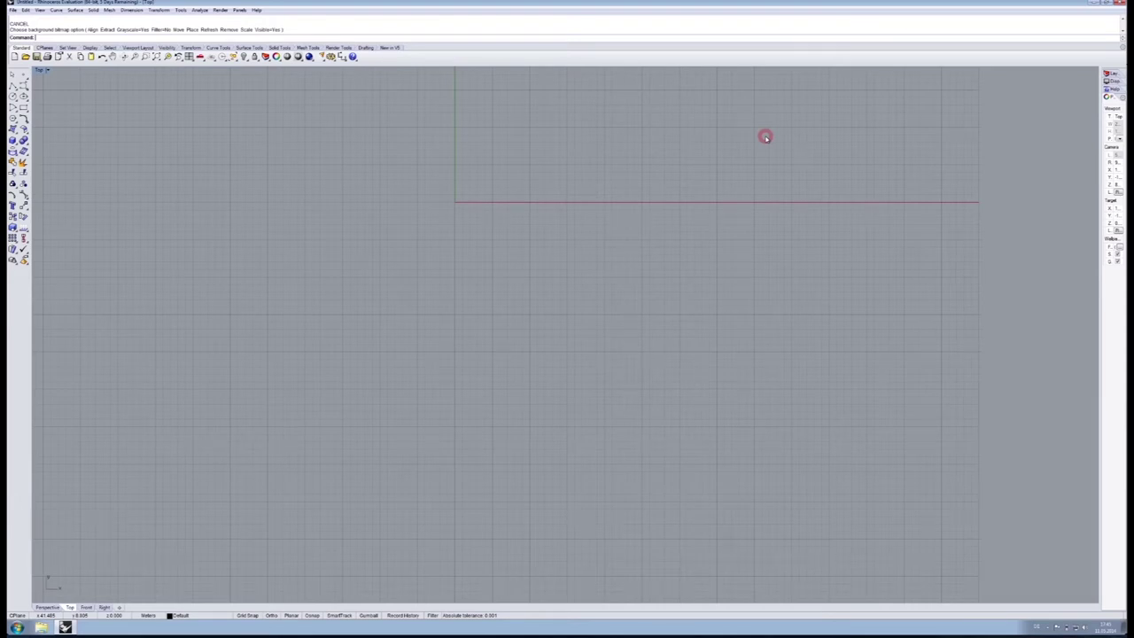
{"action": "left_click", "coordinate": [13, 11]}
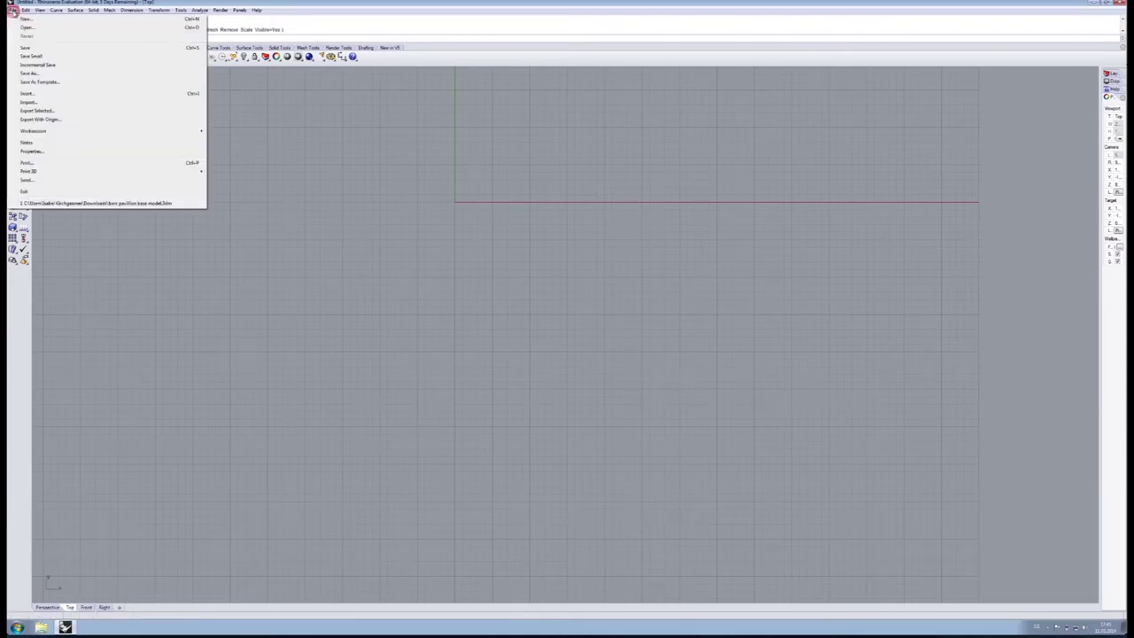
{"action": "left_click", "coordinate": [41, 101]}
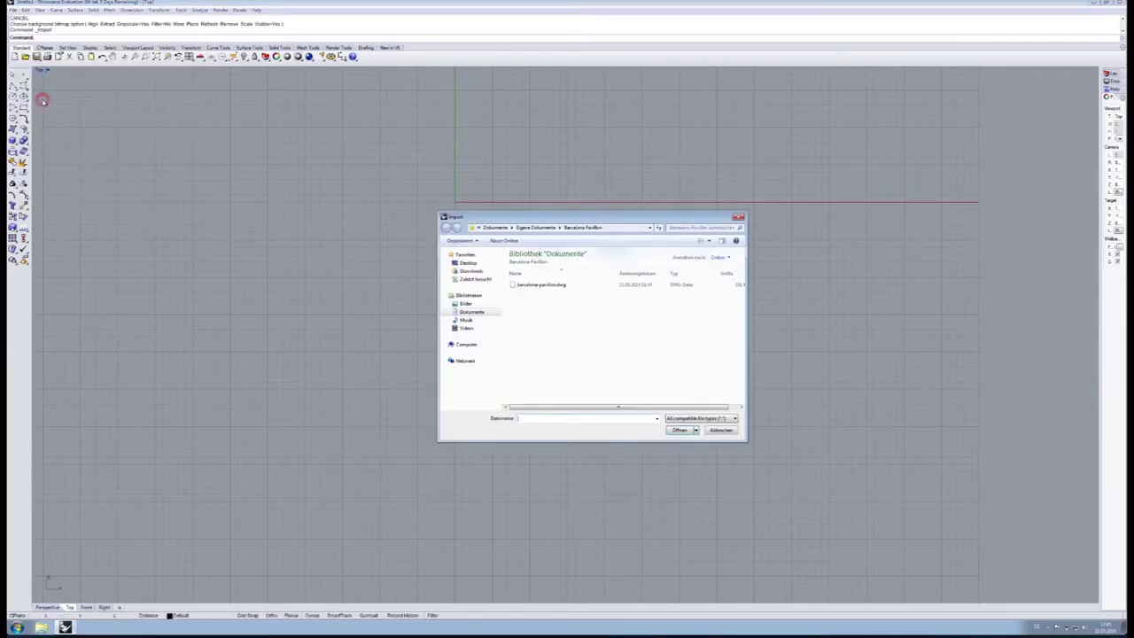
{"action": "double_click", "coordinate": [538, 284]}
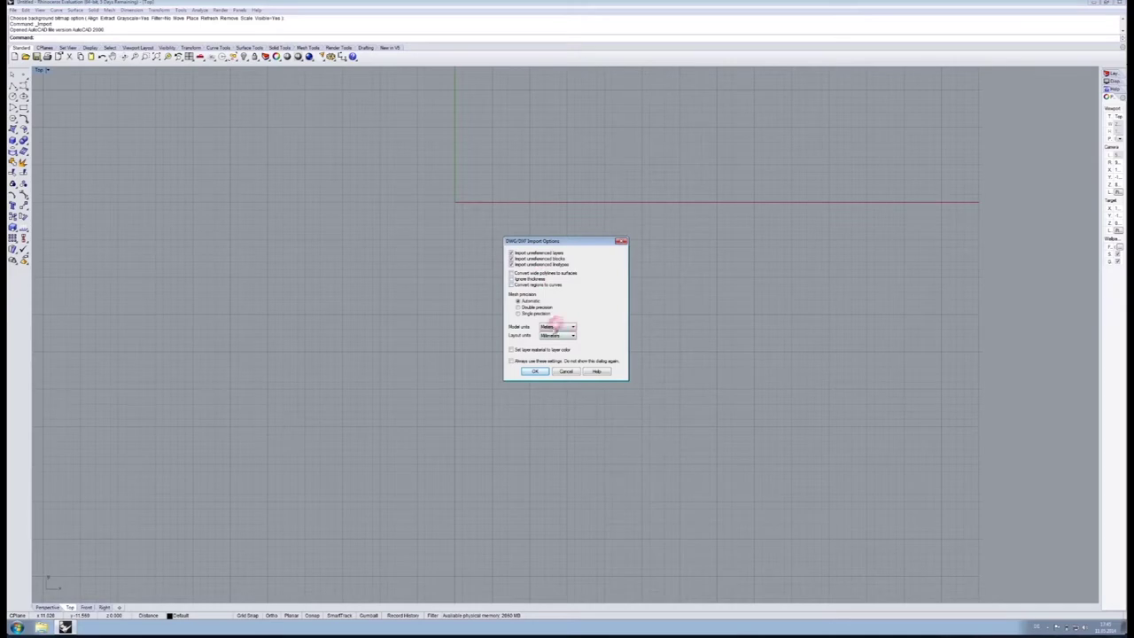
{"action": "left_click", "coordinate": [540, 370]}
{"action": "scroll", "coordinate": [575, 377], "scroll_direction": "down", "scroll_amount": 4}
{"action": "scroll", "coordinate": [575, 376], "scroll_direction": "down", "scroll_amount": 2}
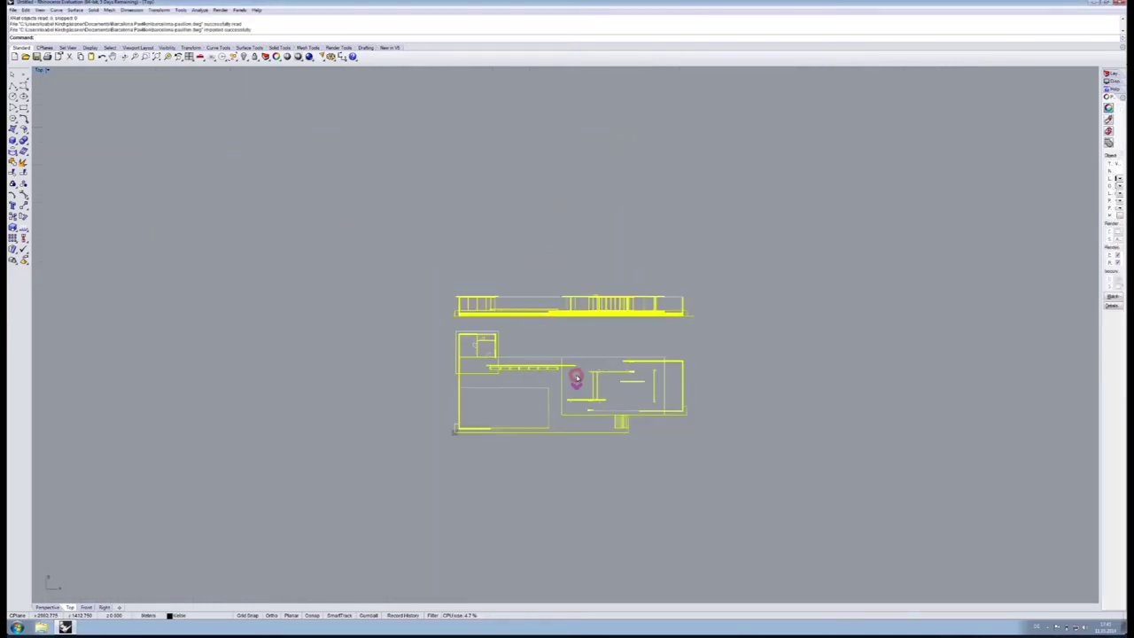
{"action": "middle_click", "coordinate": [577, 398]}
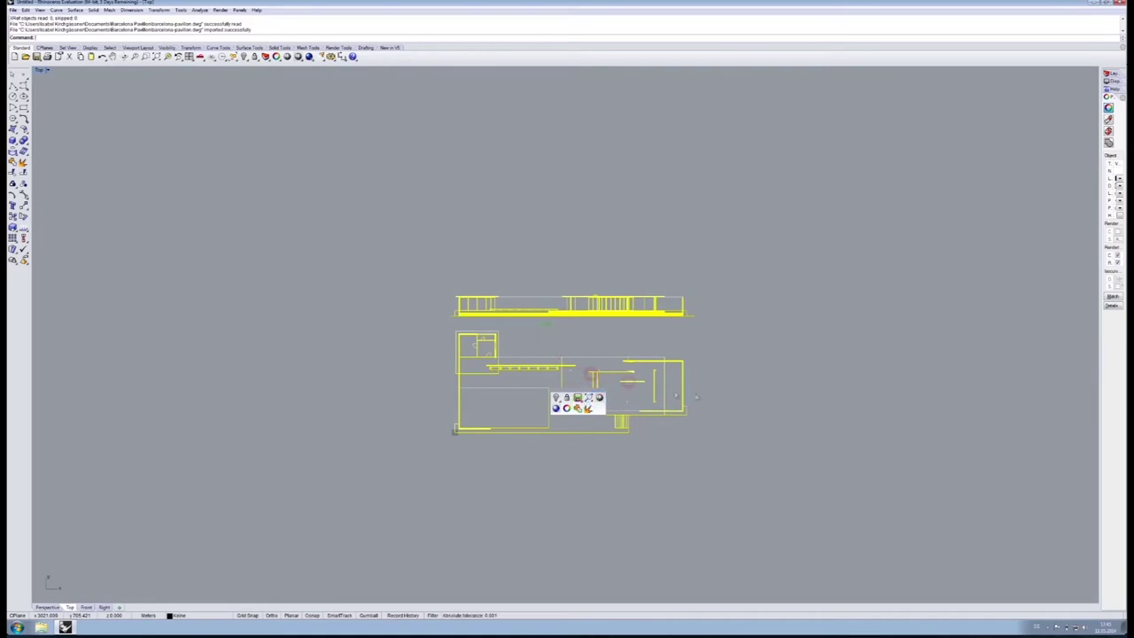
{"action": "left_click", "coordinate": [708, 428]}
{"action": "mouse_move", "coordinate": [705, 435]}
{"action": "right_mouse_down"}
{"action": "mouse_move", "coordinate": [668, 358]}
{"action": "mouse_move", "coordinate": [640, 350]}
{"action": "right_mouse_up"}
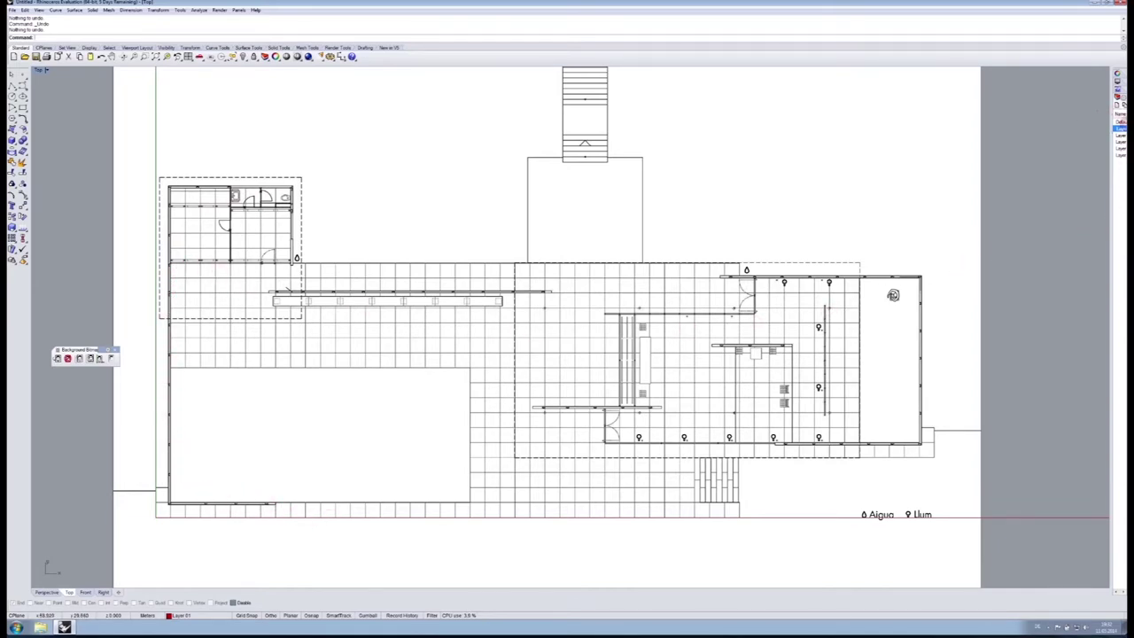
Widen the layer list and rename Layer 01 as Boden
{"action": "left_click_drag", "start_coordinate": [1110, 181], "coordinate": [965, 223]}
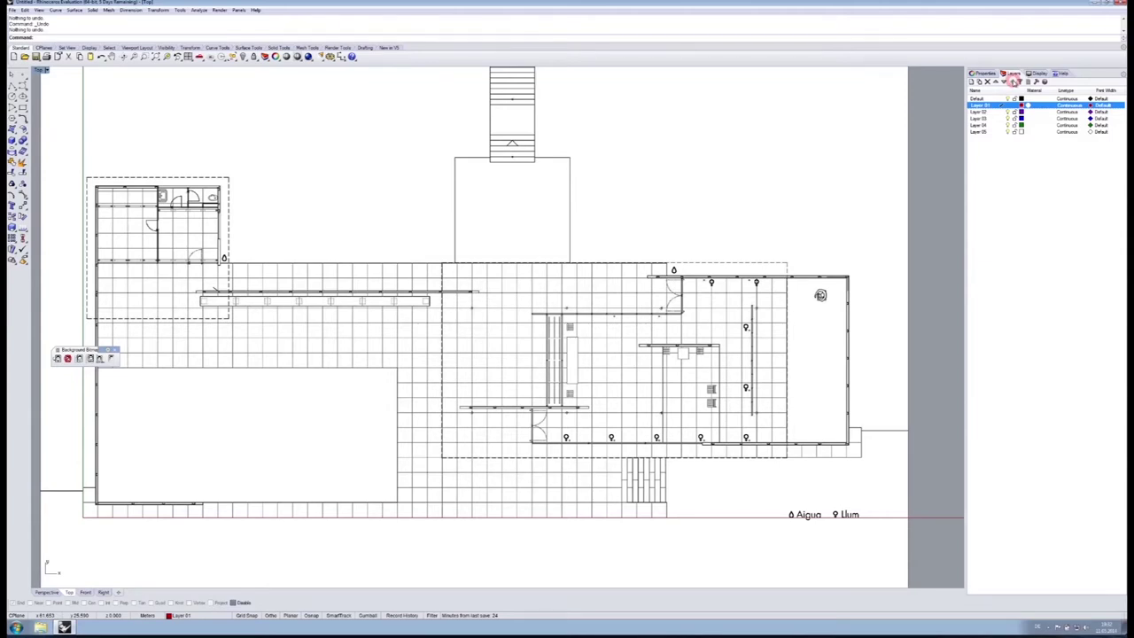
{"action": "left_click", "coordinate": [977, 104]}
Begin a polyline on the Boden layer at the plan's lower-left floor corner, tracing up and across to the outer wall with ortho
{"action": "type", "text": "Ppoi"}
{"action": "key", "text": "Return"}
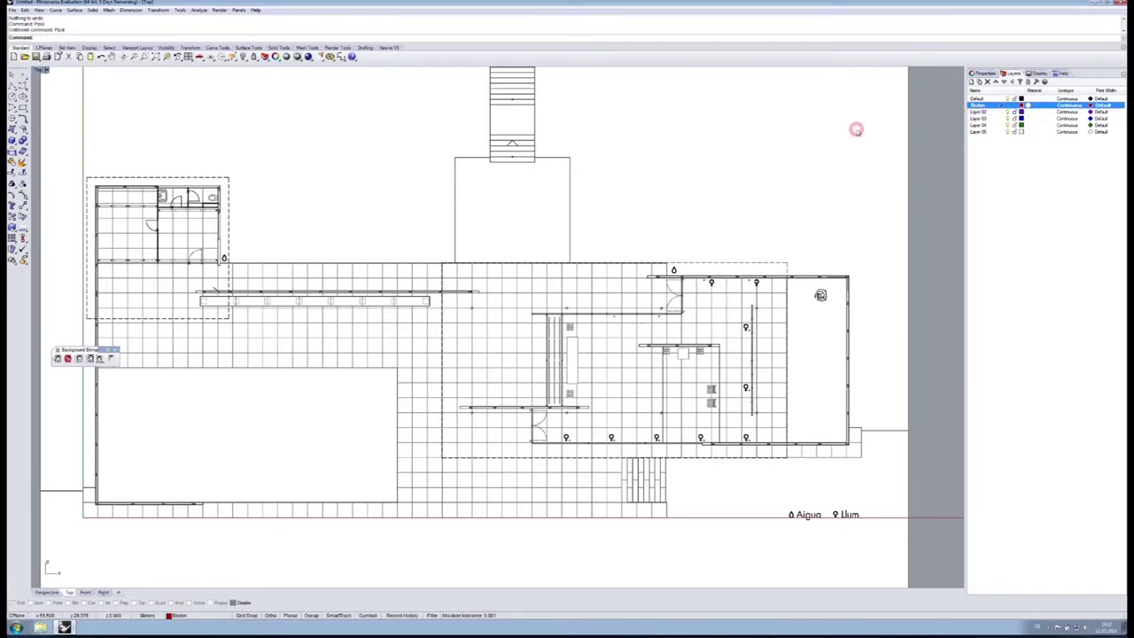
{"action": "type", "text": "Pol"}
{"action": "key", "text": "Return"}
{"action": "mouse_move", "coordinate": [165, 488]}
{"action": "right_mouse_down"}
{"action": "mouse_move", "coordinate": [369, 362]}
{"action": "mouse_move", "coordinate": [486, 329]}
{"action": "mouse_move", "coordinate": [470, 337]}
{"action": "right_mouse_up"}
{"action": "scroll", "coordinate": [431, 356], "scroll_direction": "up", "scroll_amount": 5}
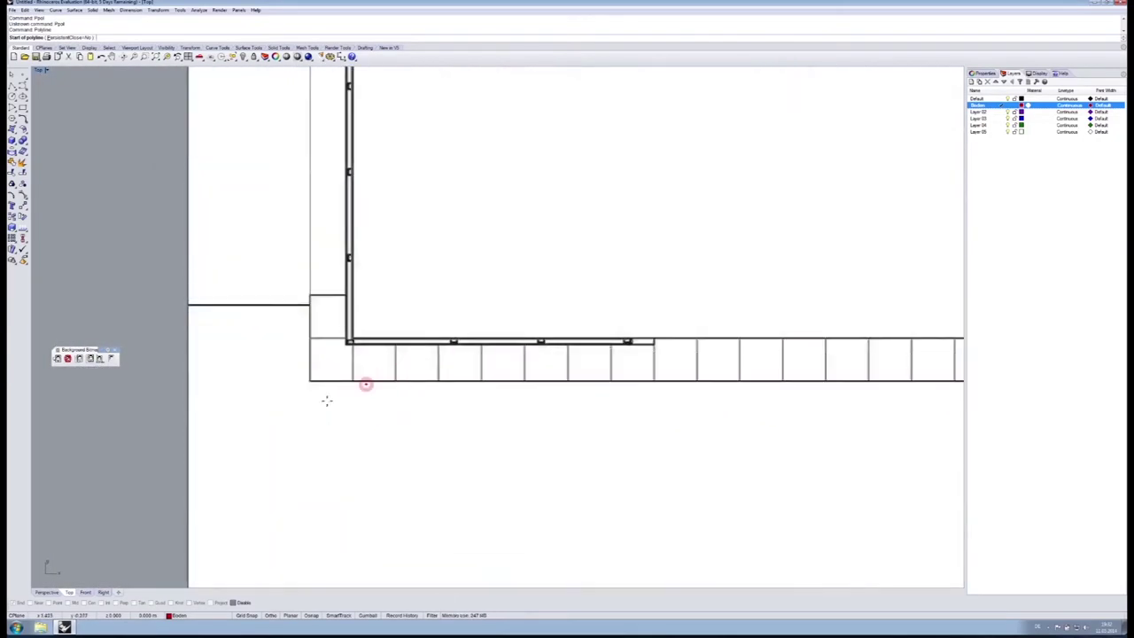
{"action": "left_click", "coordinate": [308, 381]}
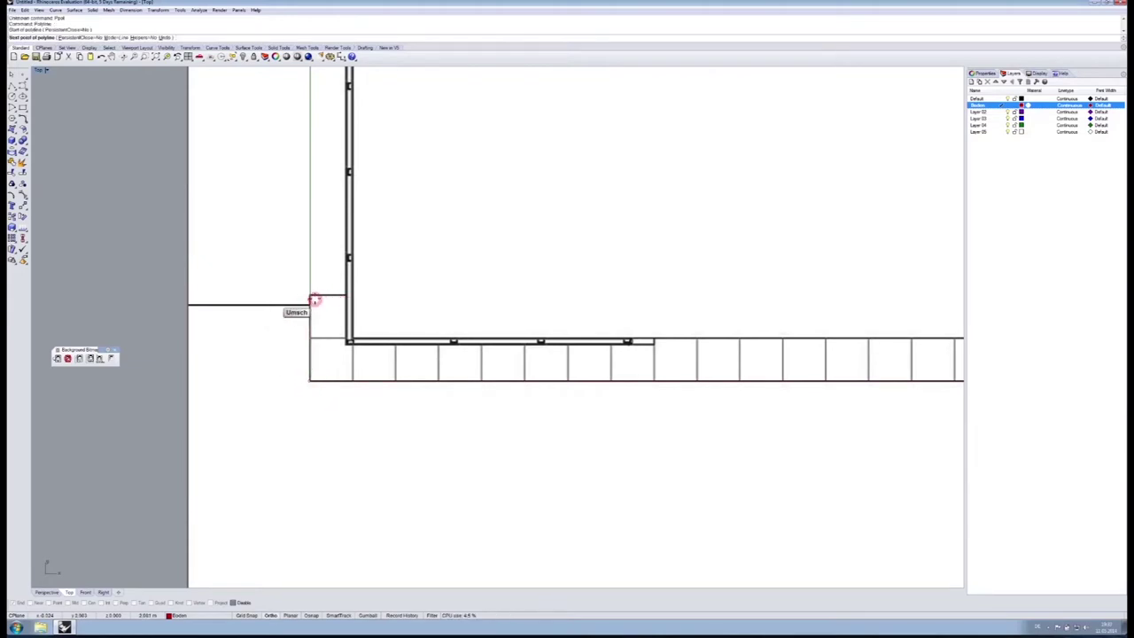
{"action": "left_click", "coordinate": [311, 296]}
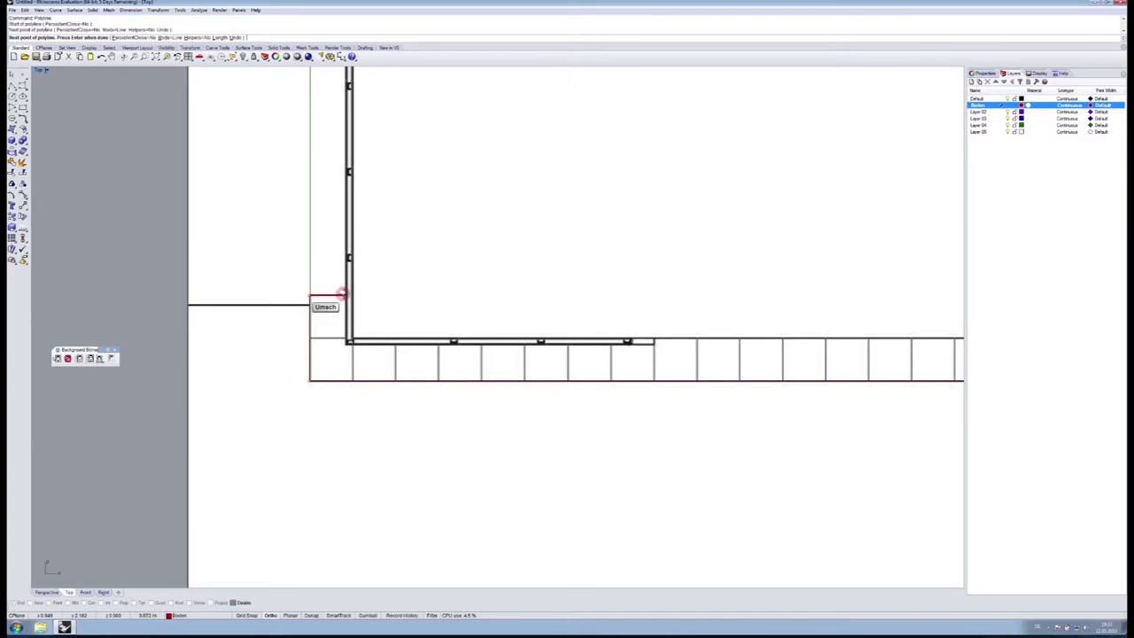
{"action": "left_click", "coordinate": [344, 295]}
Continue the floor polyline up the outer wall and around the pavilion's outline, closing it at the lower-left starting corner
{"action": "right_click_drag", "start_coordinate": [450, 196], "coordinate": [406, 577]}
{"action": "right_click_drag", "start_coordinate": [460, 228], "coordinate": [451, 357]}
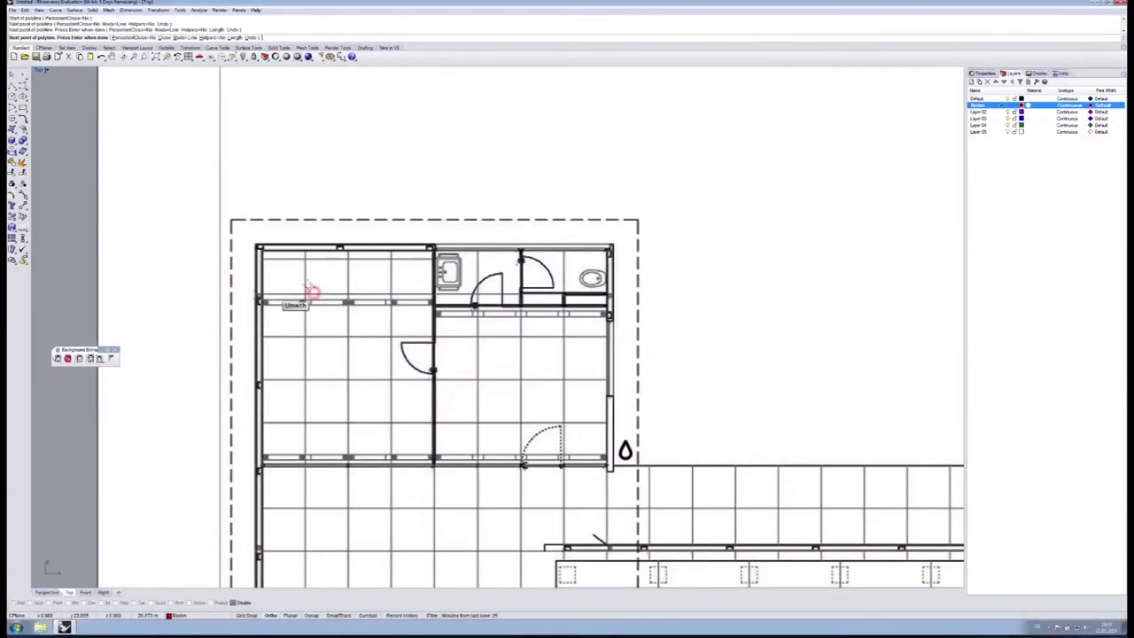
{"action": "left_click", "coordinate": [265, 243]}
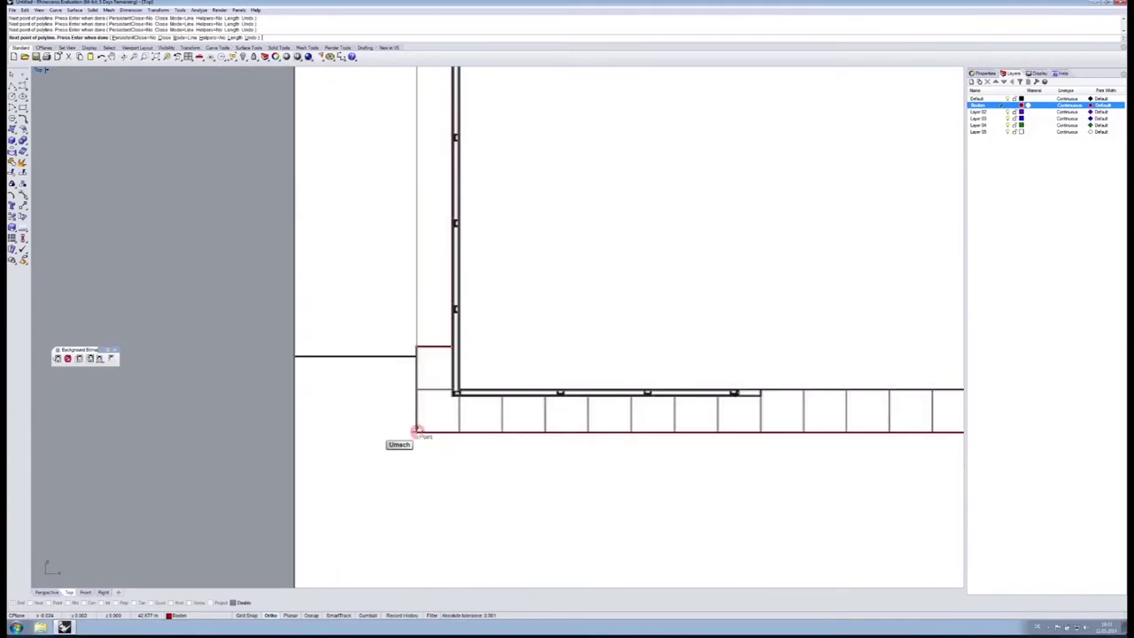
{"action": "left_click", "coordinate": [417, 431]}
{"action": "scroll", "coordinate": [481, 370], "scroll_direction": "down", "scroll_amount": 6}
{"action": "scroll", "coordinate": [479, 371], "scroll_direction": "down", "scroll_amount": 5}
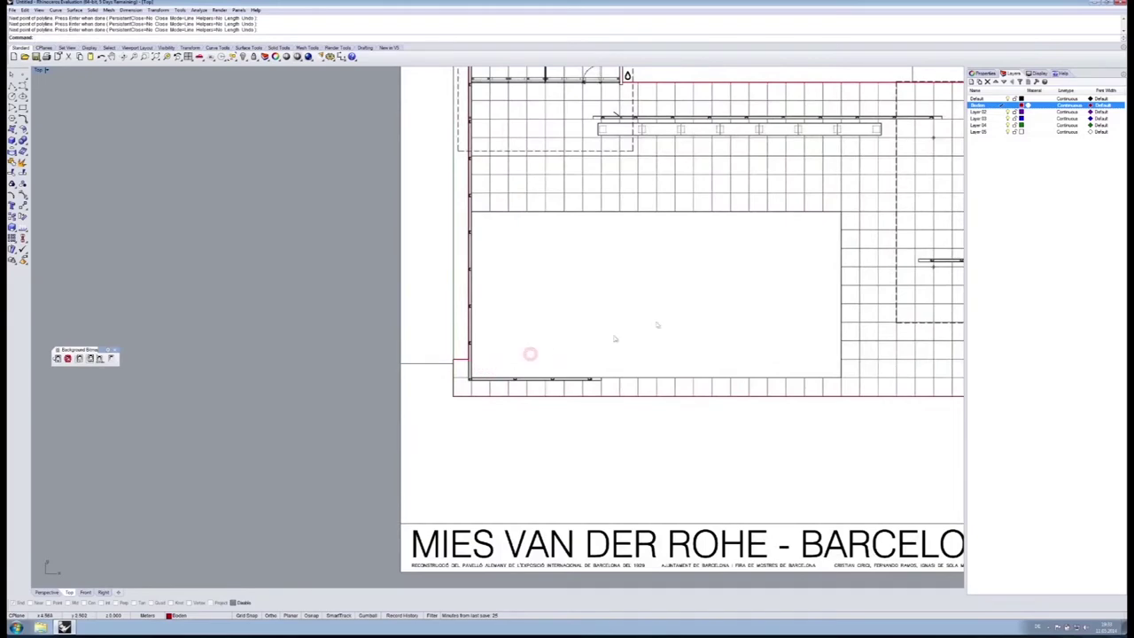
{"action": "left_click", "coordinate": [422, 221]}
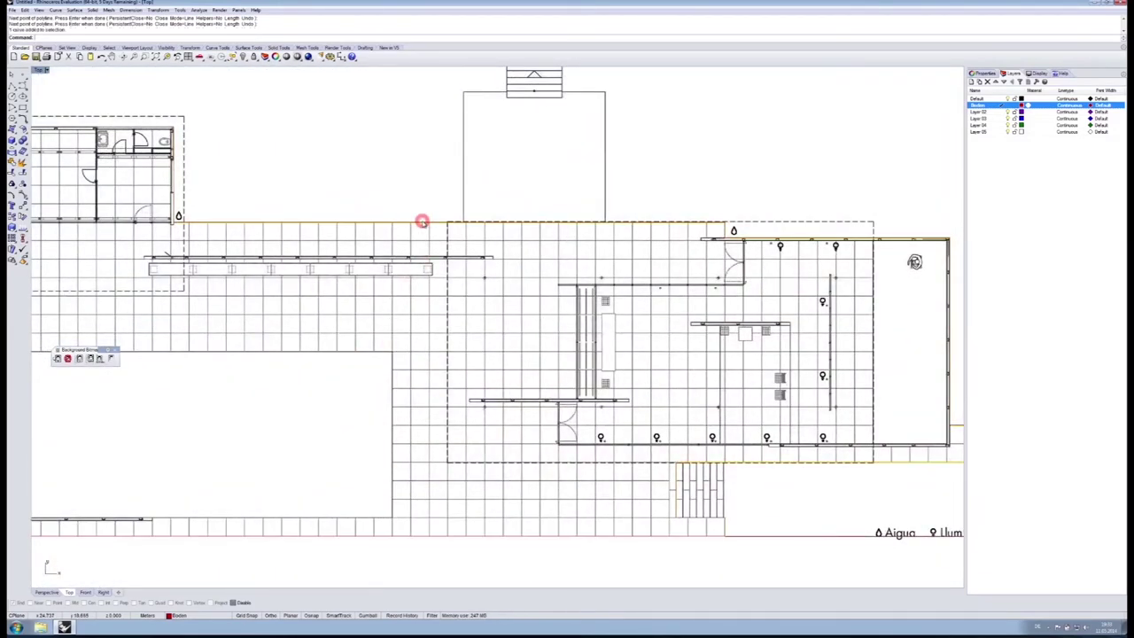
{"action": "left_click", "coordinate": [388, 233]}
{"action": "left_click", "coordinate": [418, 175]}
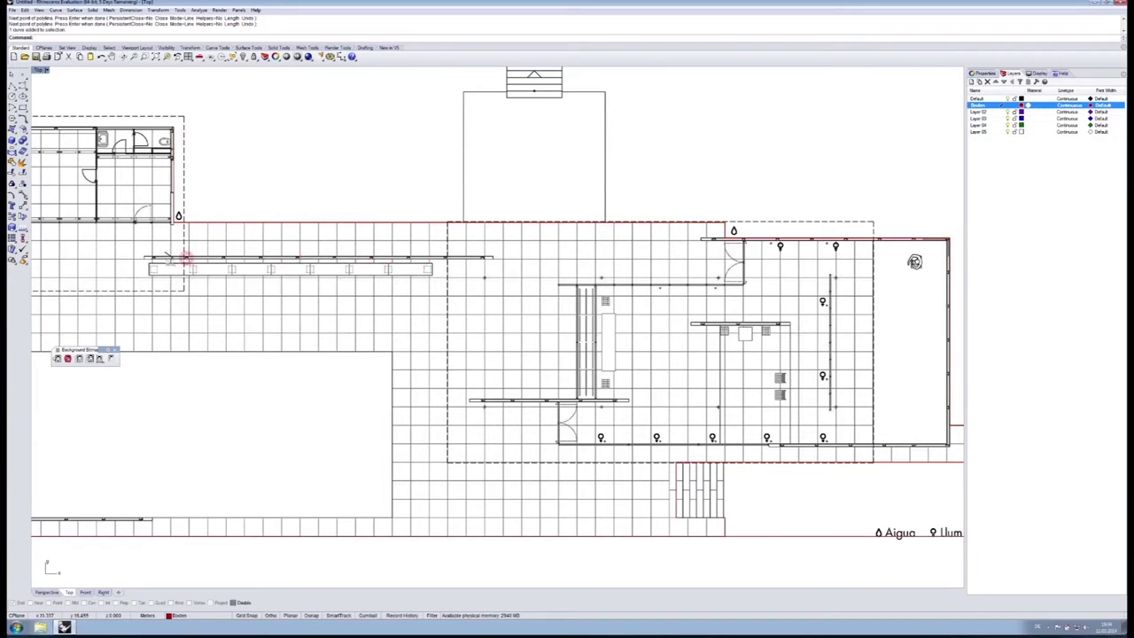
Rename Layer 02 as Glas and change its layer color to blue
{"action": "left_click", "coordinate": [986, 112]}
{"action": "left_click", "coordinate": [987, 111]}
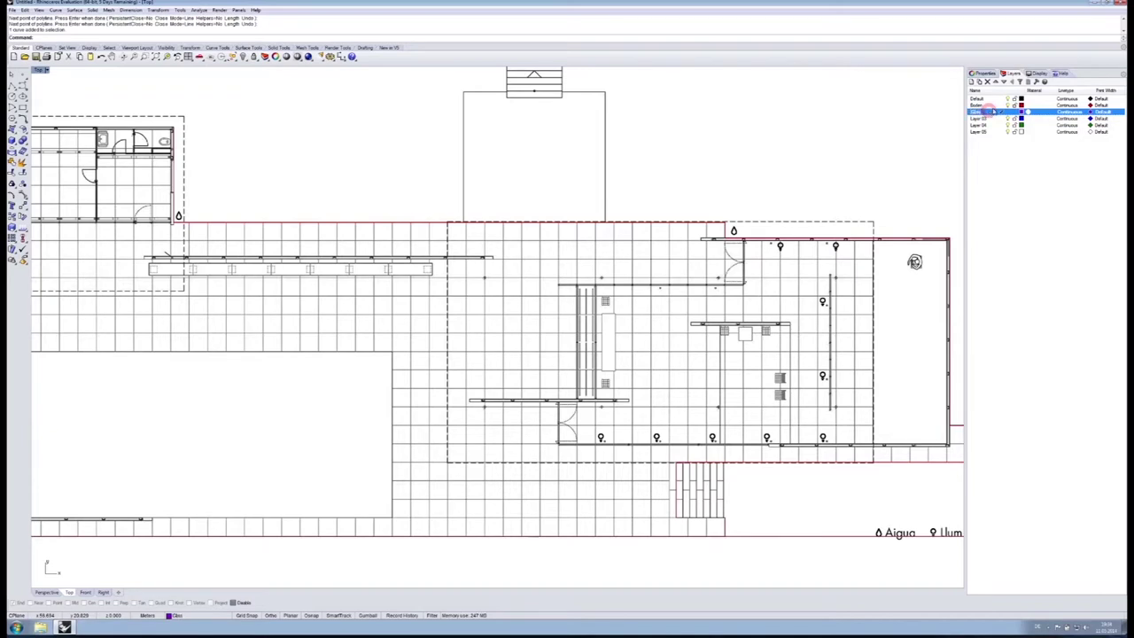
{"action": "left_click", "coordinate": [1022, 112]}
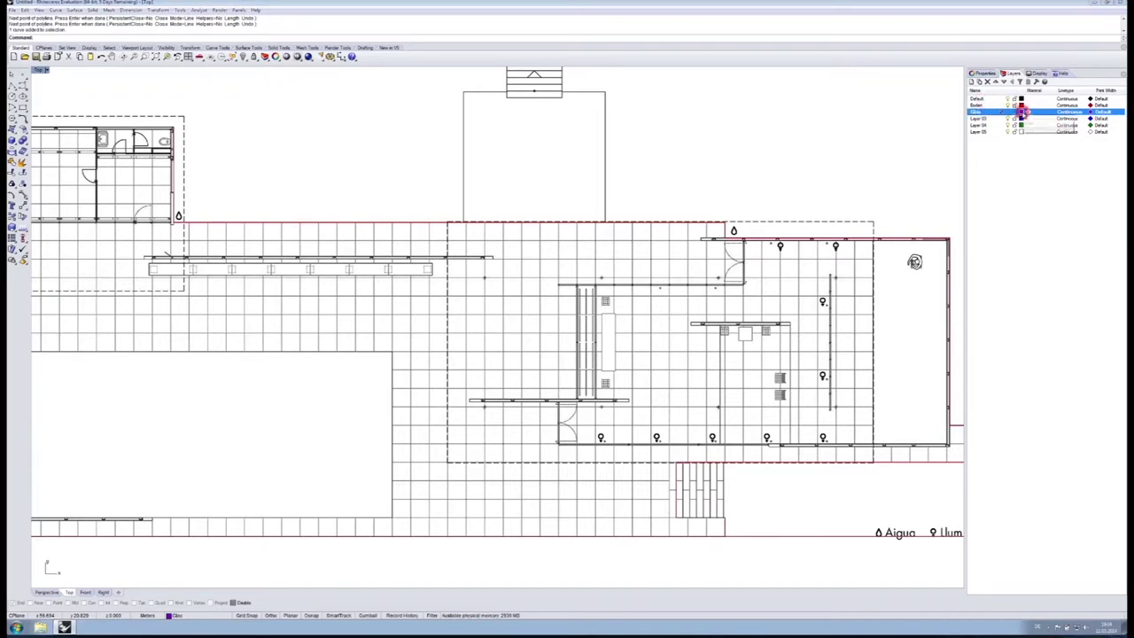
{"action": "left_click_drag", "start_coordinate": [600, 322], "coordinate": [561, 308]}
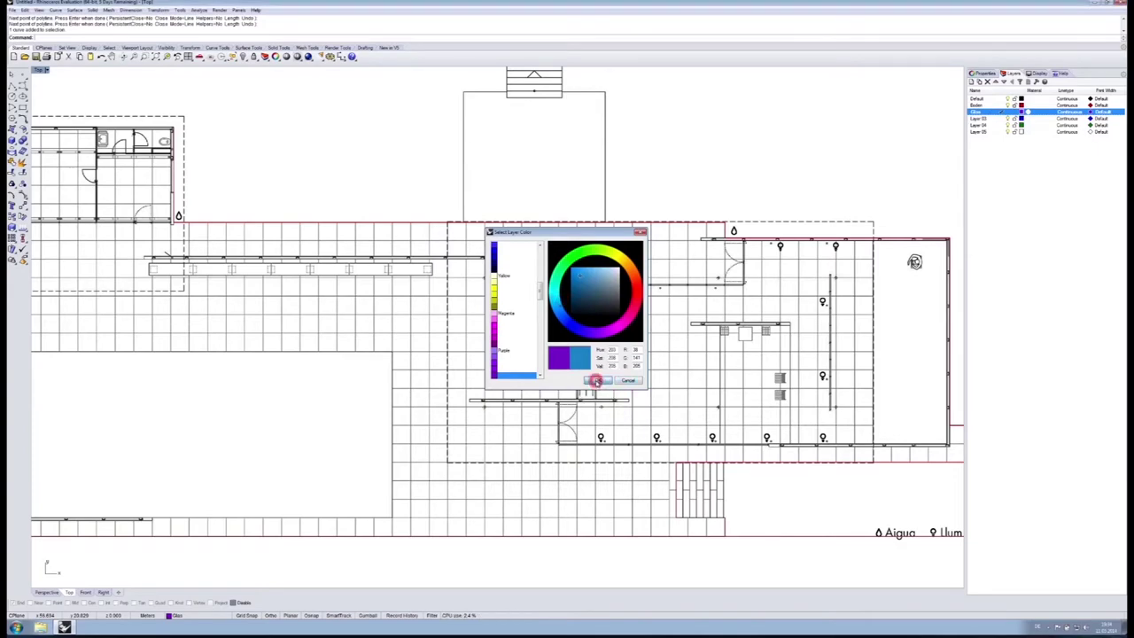
{"action": "left_click", "coordinate": [596, 382]}
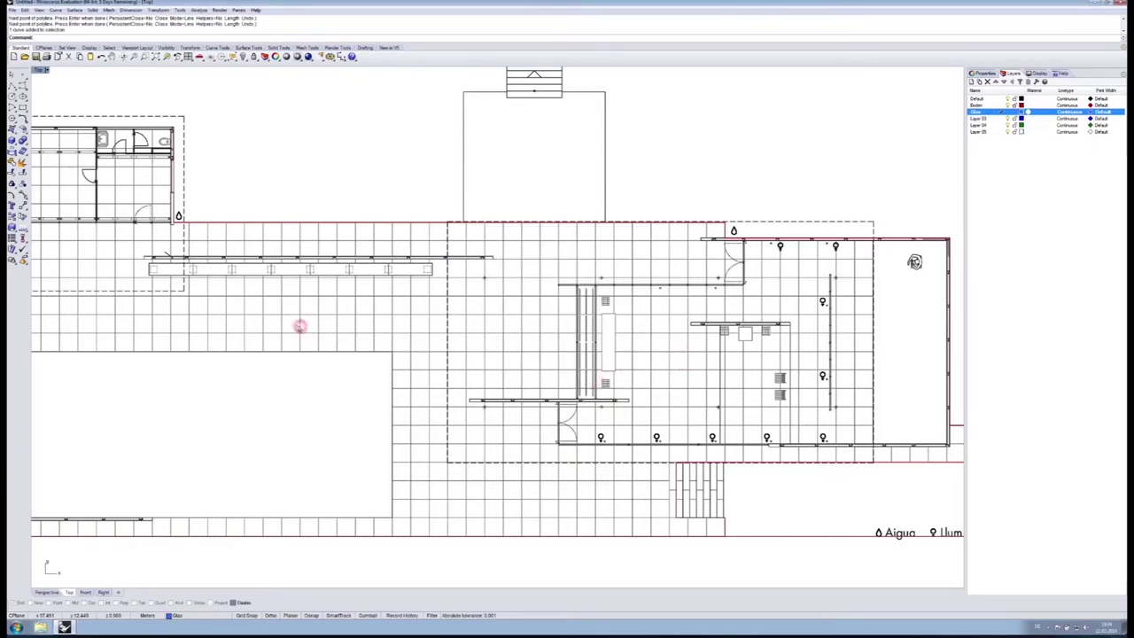
Enable SmartTrack and End object snapping, and start a Glas-layer polyline at the left end of the right courtyard's upper wall
{"action": "scroll", "coordinate": [286, 319], "scroll_direction": "down", "scroll_amount": 3}
{"action": "right_click_drag", "start_coordinate": [285, 317], "coordinate": [183, 280]}
{"action": "scroll", "coordinate": [568, 231], "scroll_direction": "up", "scroll_amount": 7}
{"action": "type", "text": "Poll"}
{"action": "key", "text": "Return"}
{"action": "type", "text": "Pol"}
{"action": "key", "text": "Return"}
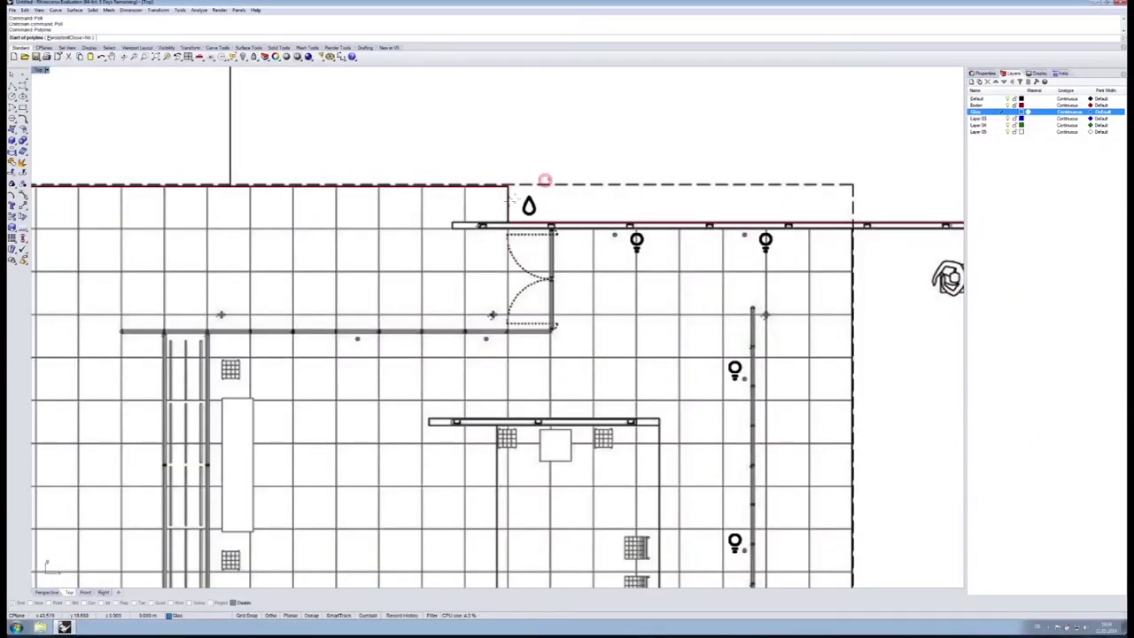
{"action": "scroll", "coordinate": [497, 225], "scroll_direction": "up", "scroll_amount": 3}
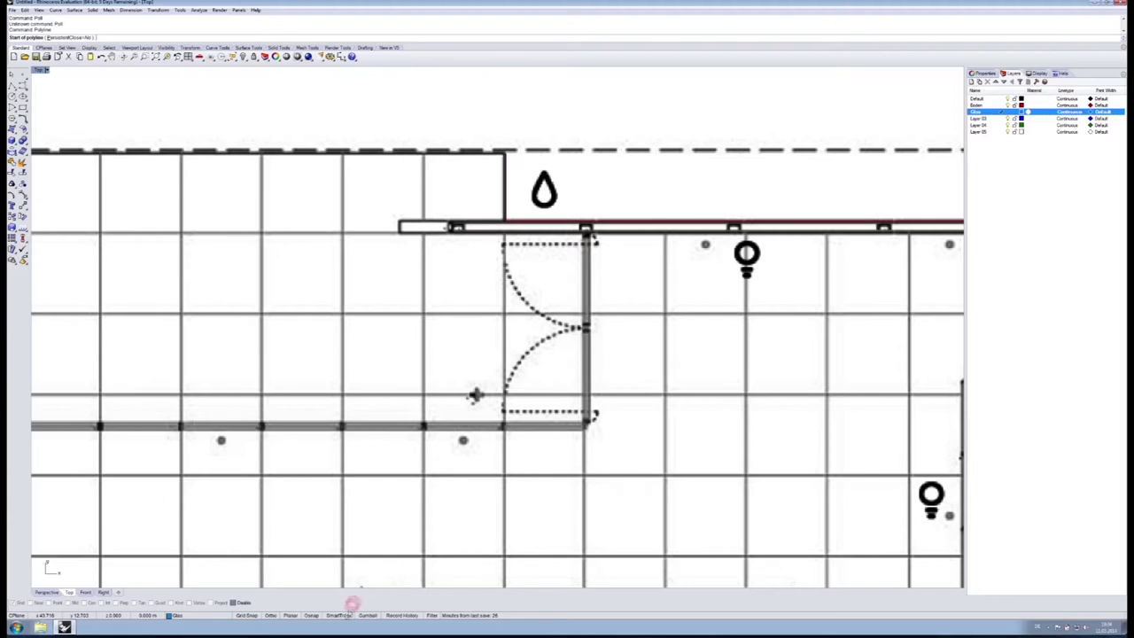
{"action": "left_click", "coordinate": [339, 616]}
{"action": "left_click", "coordinate": [310, 615]}
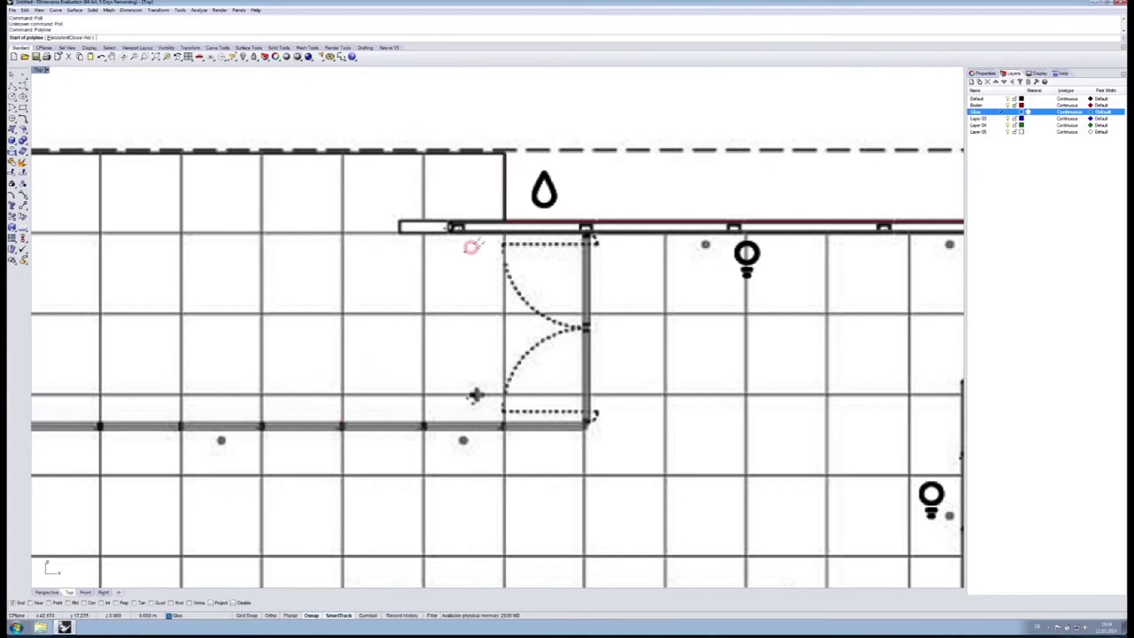
{"action": "left_click", "coordinate": [502, 219]}
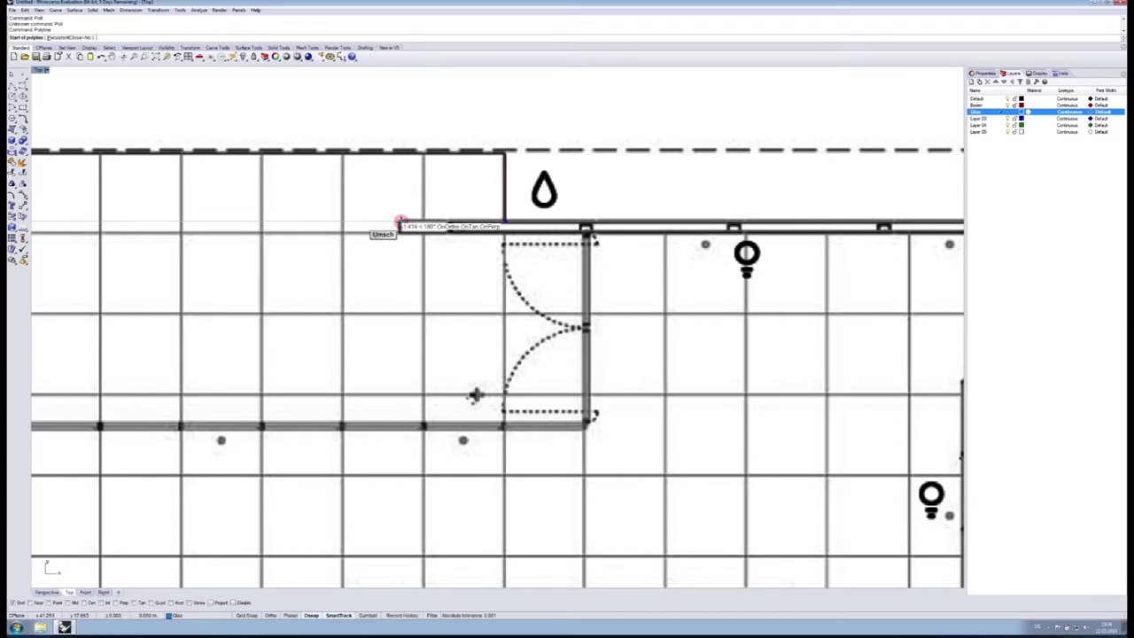
{"action": "left_click", "coordinate": [401, 223]}
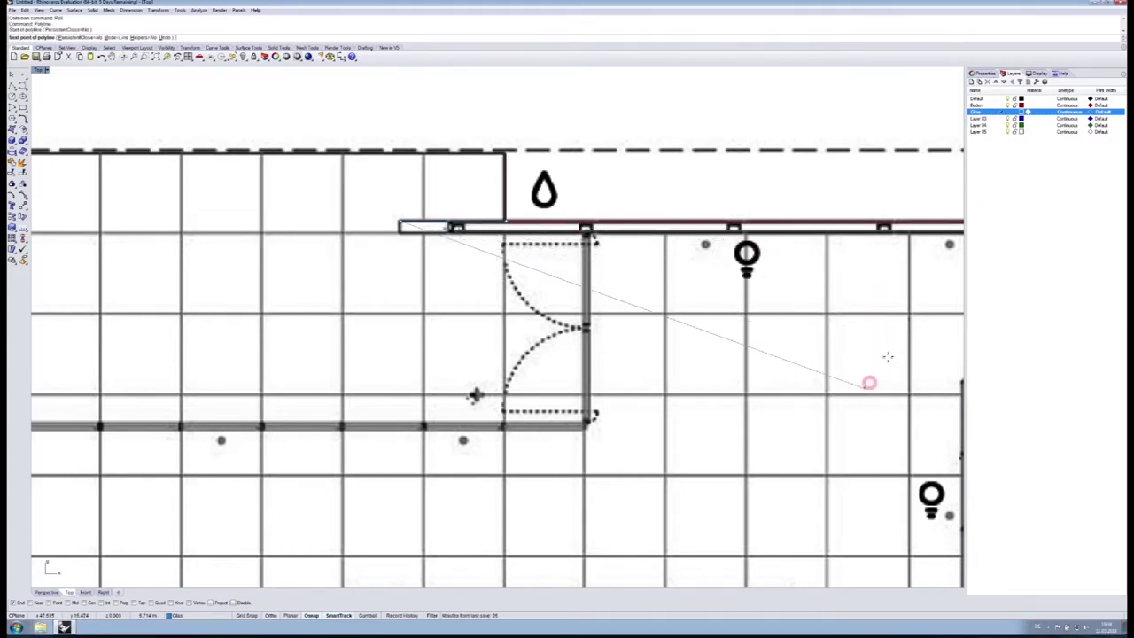
Continue the polyline along the upper wall to the courtyard's upper-right corner and straight down to its lower-right corner
{"action": "right_click_drag", "start_coordinate": [852, 337], "coordinate": [324, 413]}
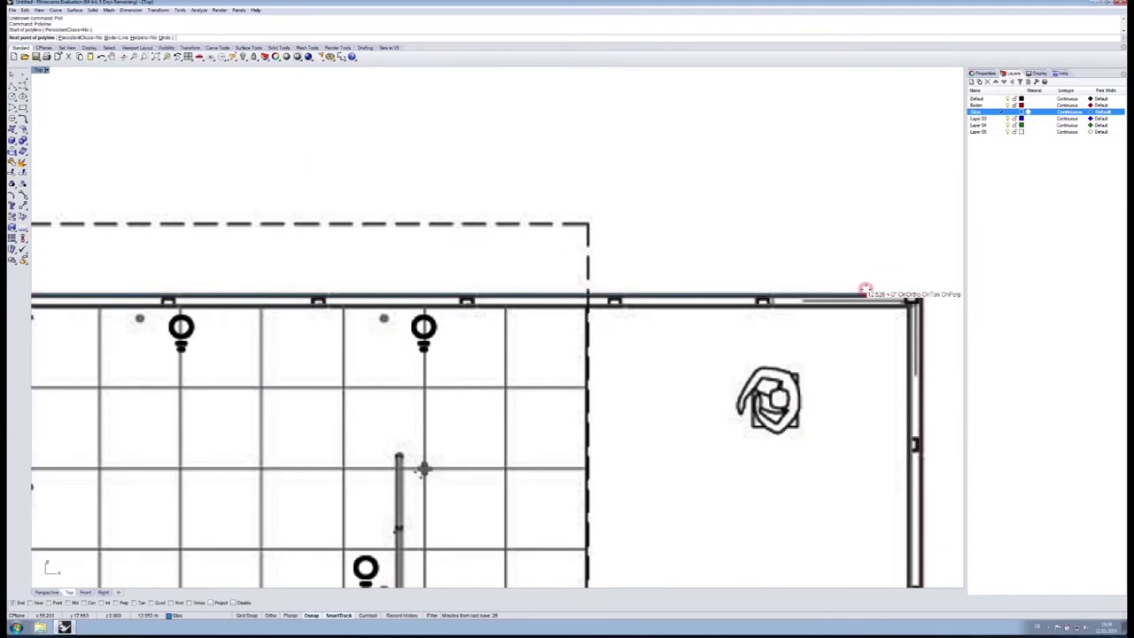
{"action": "right_click_drag", "start_coordinate": [866, 290], "coordinate": [553, 221]}
{"action": "scroll", "coordinate": [610, 240], "scroll_direction": "up", "scroll_amount": 3}
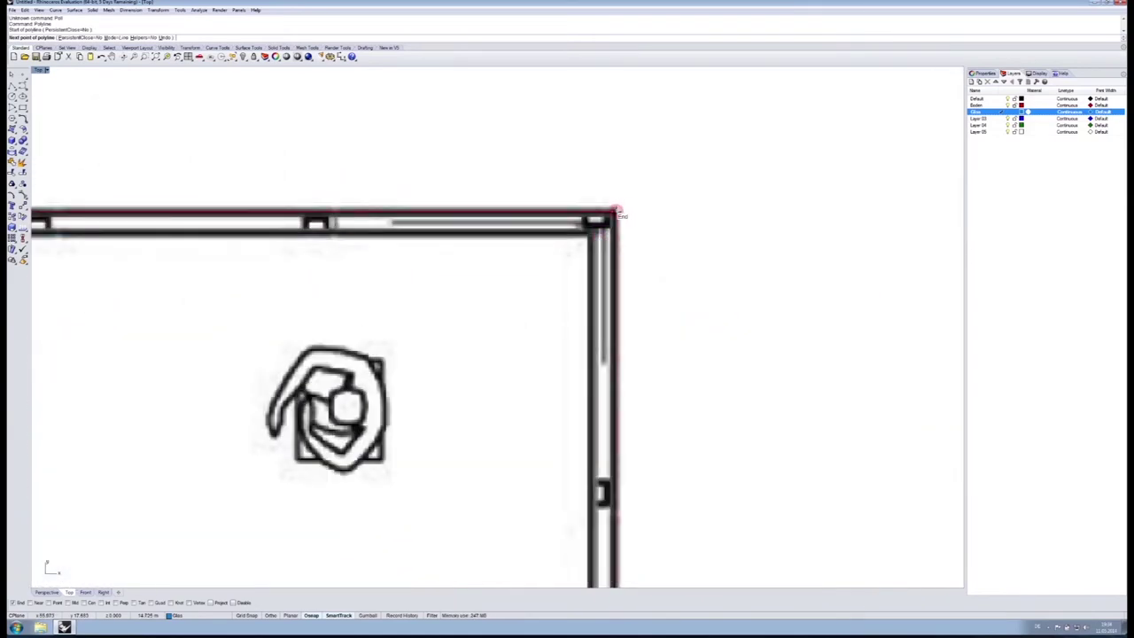
{"action": "left_click", "coordinate": [618, 213]}
{"action": "scroll", "coordinate": [611, 399], "scroll_direction": "down", "scroll_amount": 3}
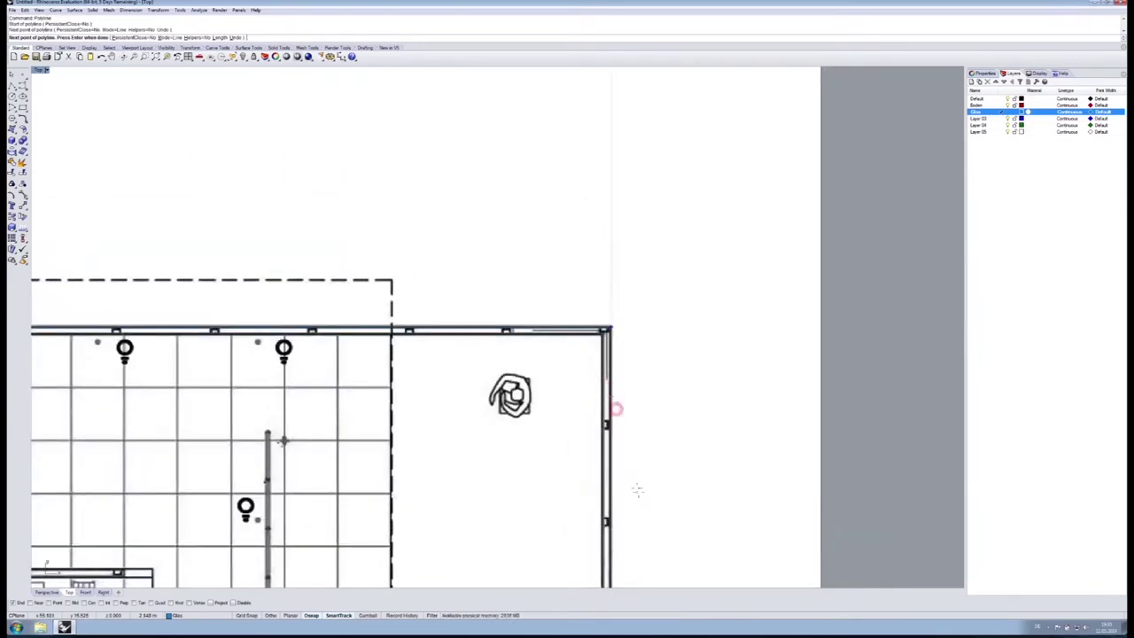
{"action": "right_click_drag", "start_coordinate": [636, 173], "coordinate": [638, 170]}
{"action": "right_click_drag", "start_coordinate": [595, 514], "coordinate": [625, 266]}
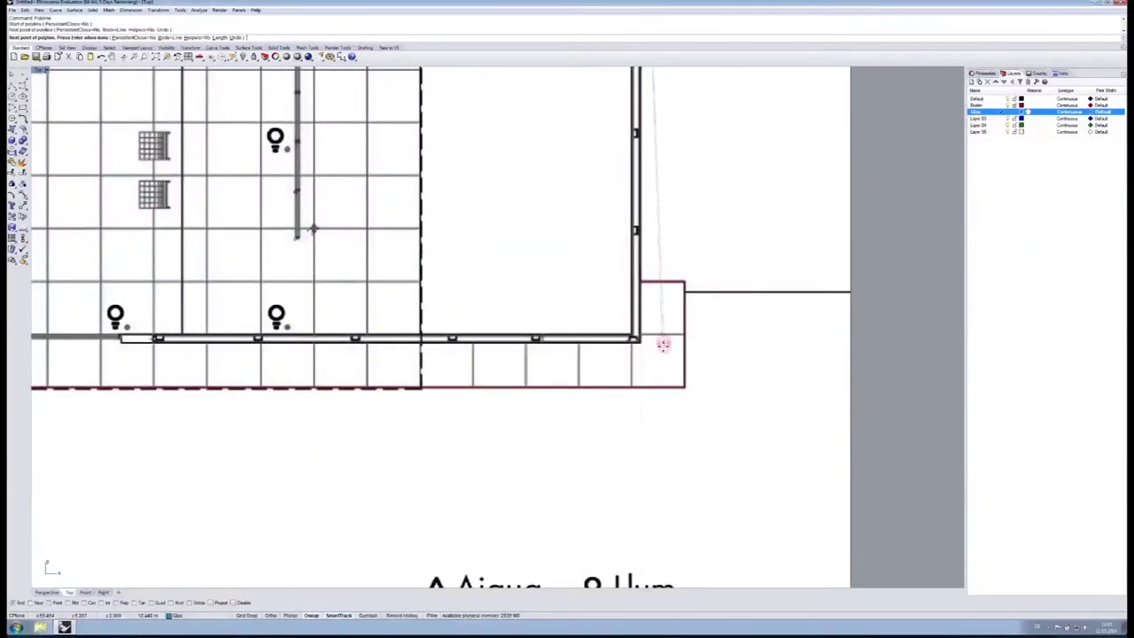
{"action": "scroll", "coordinate": [634, 342], "scroll_direction": "up", "scroll_amount": 2}
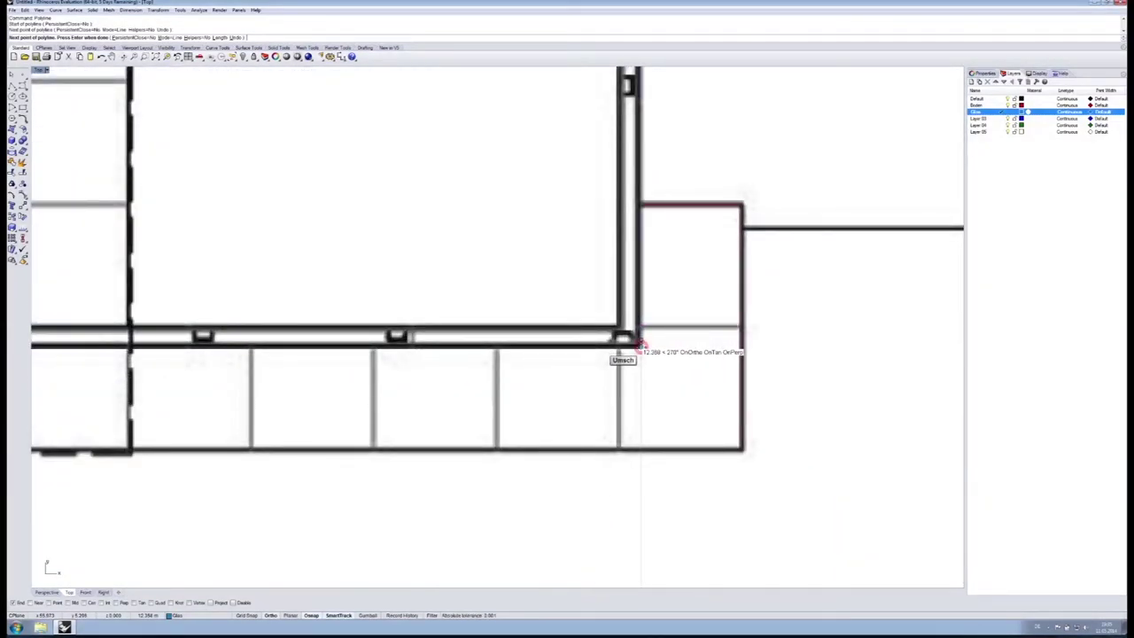
{"action": "left_click", "coordinate": [640, 346], "text": "shift"}
Run the polyline along the courtyard's lower wall to its left end and finish the curve
{"action": "right_click_drag", "start_coordinate": [341, 321], "coordinate": [758, 334]}
{"action": "right_click_drag", "start_coordinate": [196, 341], "coordinate": [655, 328]}
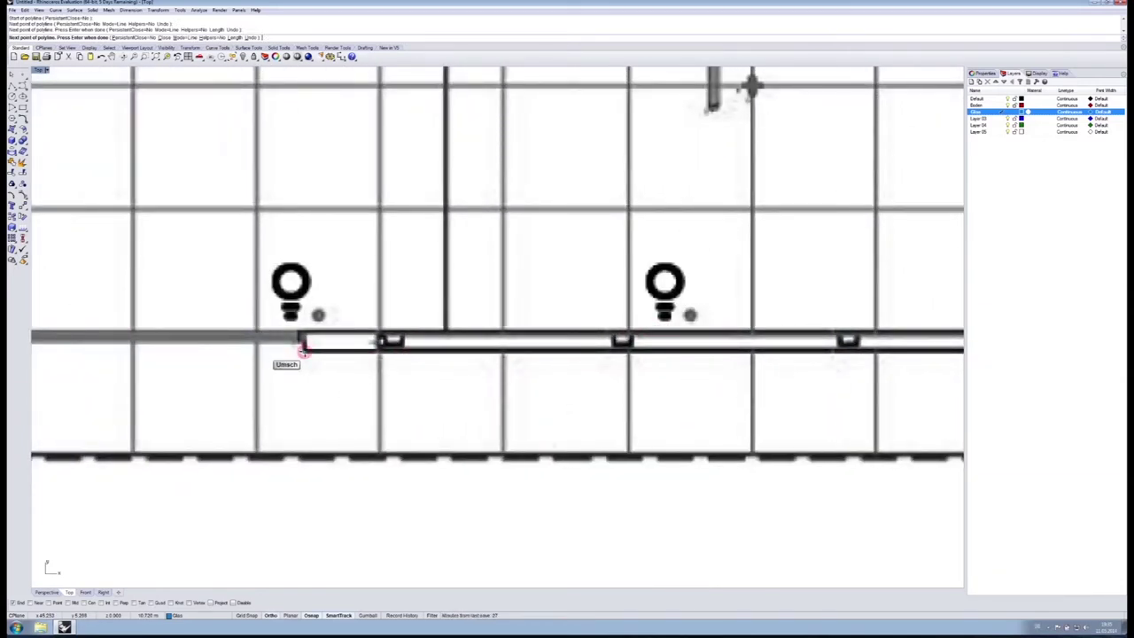
{"action": "left_click", "coordinate": [303, 351]}
{"action": "key", "text": "Return"}
Trace the upper edge of the interior wall above the seats with a polyline from its left to its right end
{"action": "scroll", "coordinate": [267, 368], "scroll_direction": "down", "scroll_amount": 5}
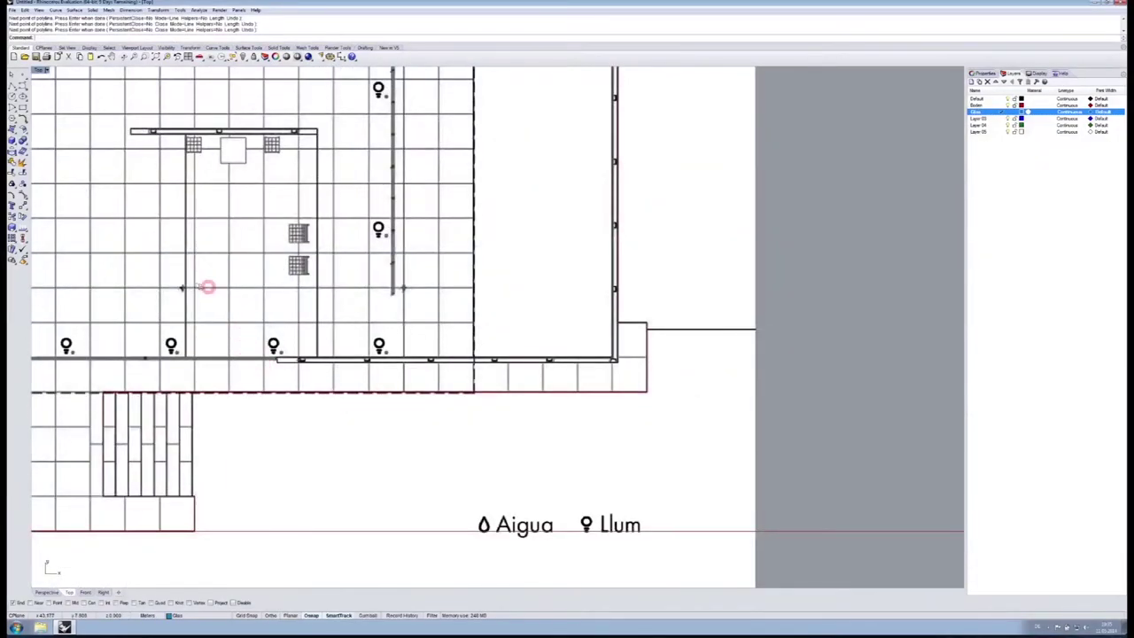
{"action": "scroll", "coordinate": [210, 286], "scroll_direction": "up", "scroll_amount": 3}
{"action": "scroll", "coordinate": [443, 271], "scroll_direction": "up", "scroll_amount": 5}
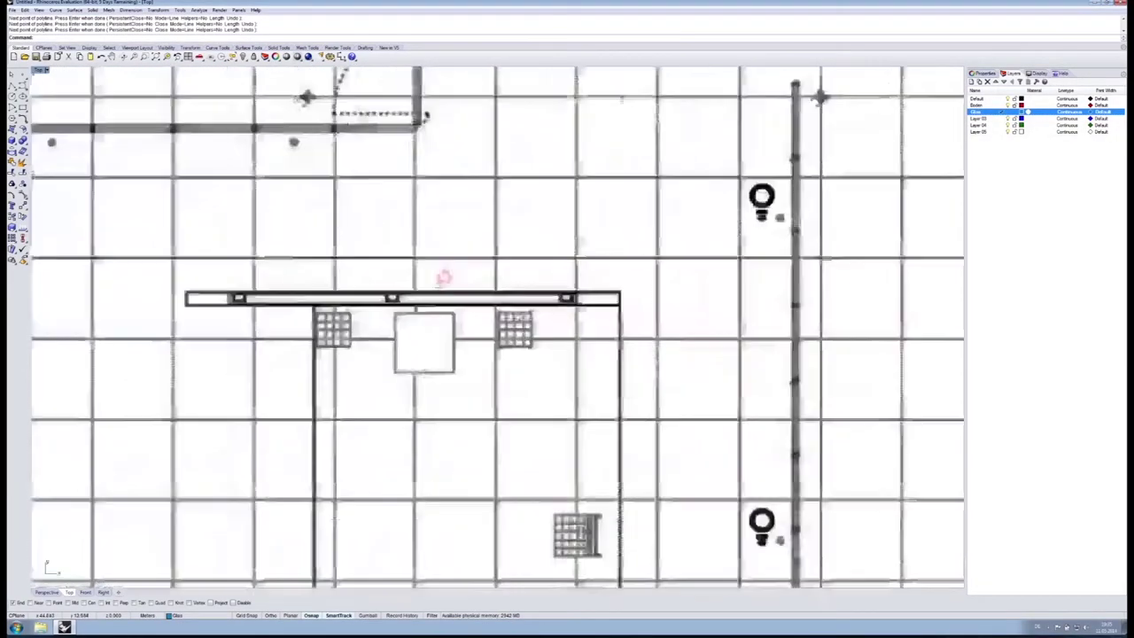
{"action": "key", "text": "Return"}
{"action": "left_click", "coordinate": [65, 299]}
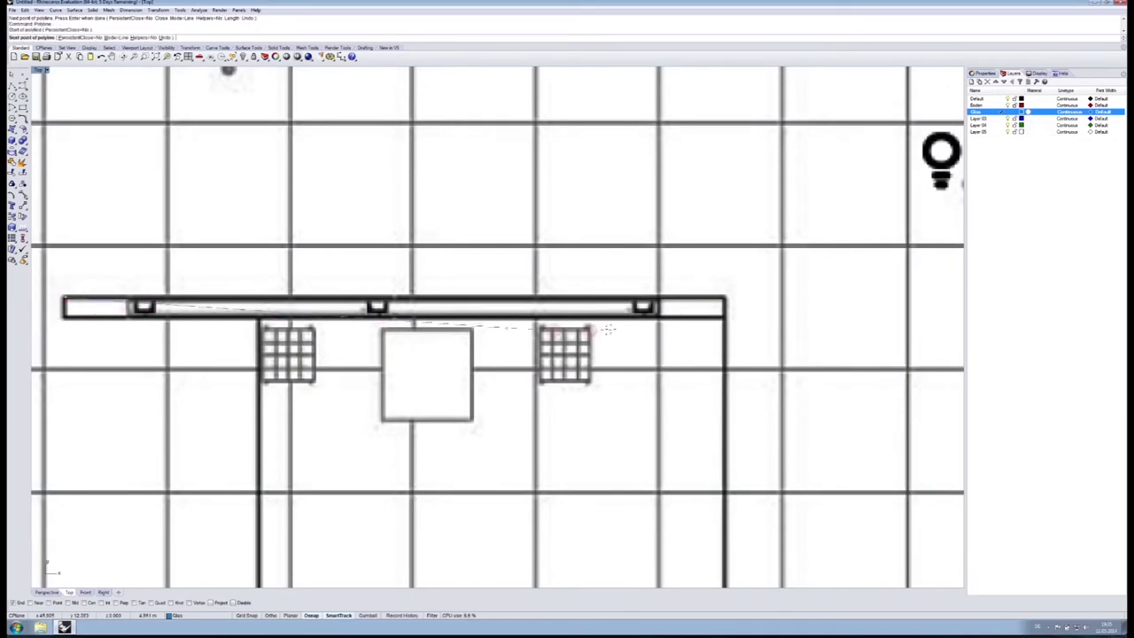
{"action": "left_click", "coordinate": [723, 298]}
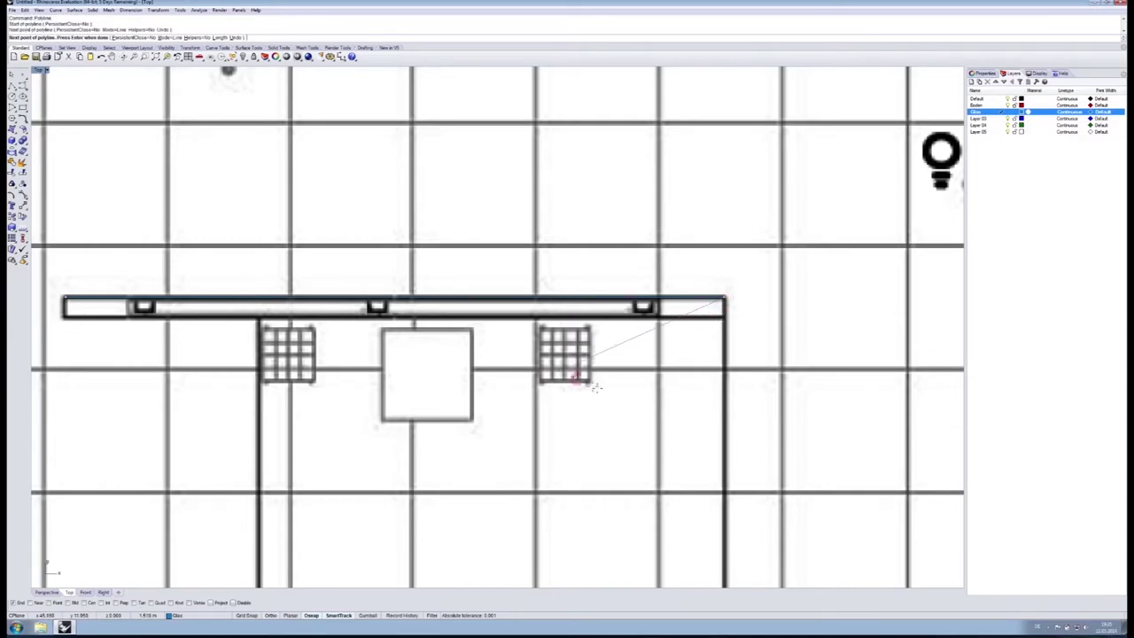
{"action": "right_click", "coordinate": [610, 395]}
Start a polyline at the upper-left end of the long wall behind the bench
{"action": "mouse_move", "coordinate": [246, 182]}
{"action": "right_mouse_down"}
{"action": "mouse_move", "coordinate": [632, 537]}
{"action": "mouse_move", "coordinate": [351, 582]}
{"action": "mouse_move", "coordinate": [332, 572]}
{"action": "right_mouse_up"}
{"action": "scroll", "coordinate": [398, 450], "scroll_direction": "down", "scroll_amount": 8}
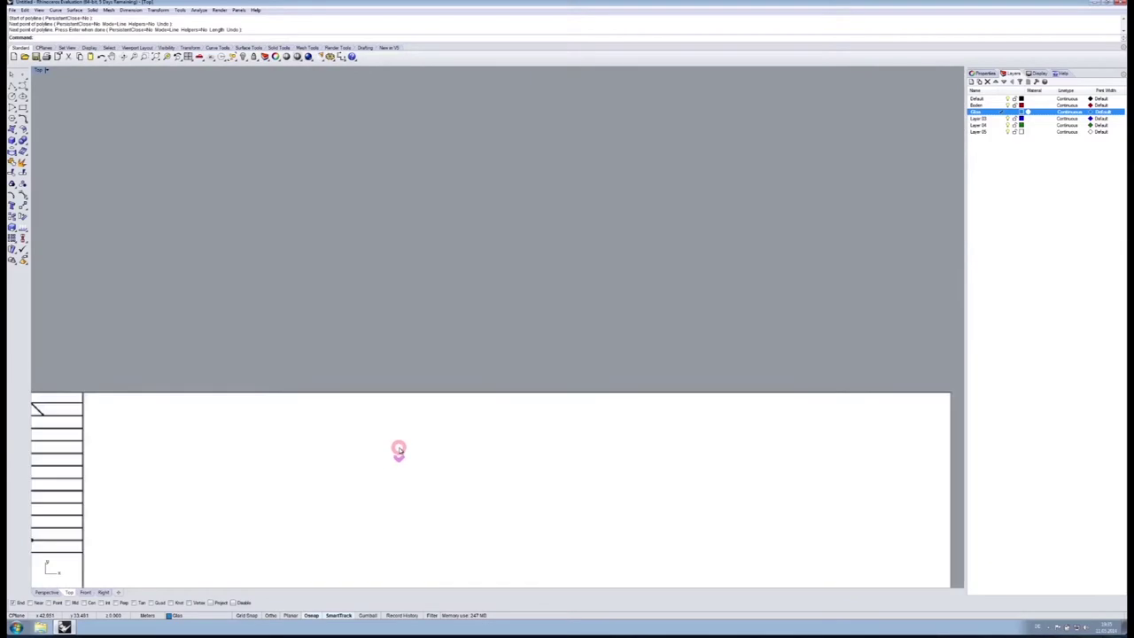
{"action": "scroll", "coordinate": [399, 451], "scroll_direction": "down", "scroll_amount": 3}
{"action": "right_click_drag", "start_coordinate": [382, 493], "coordinate": [603, 234]}
{"action": "scroll", "coordinate": [257, 372], "scroll_direction": "up", "scroll_amount": 4}
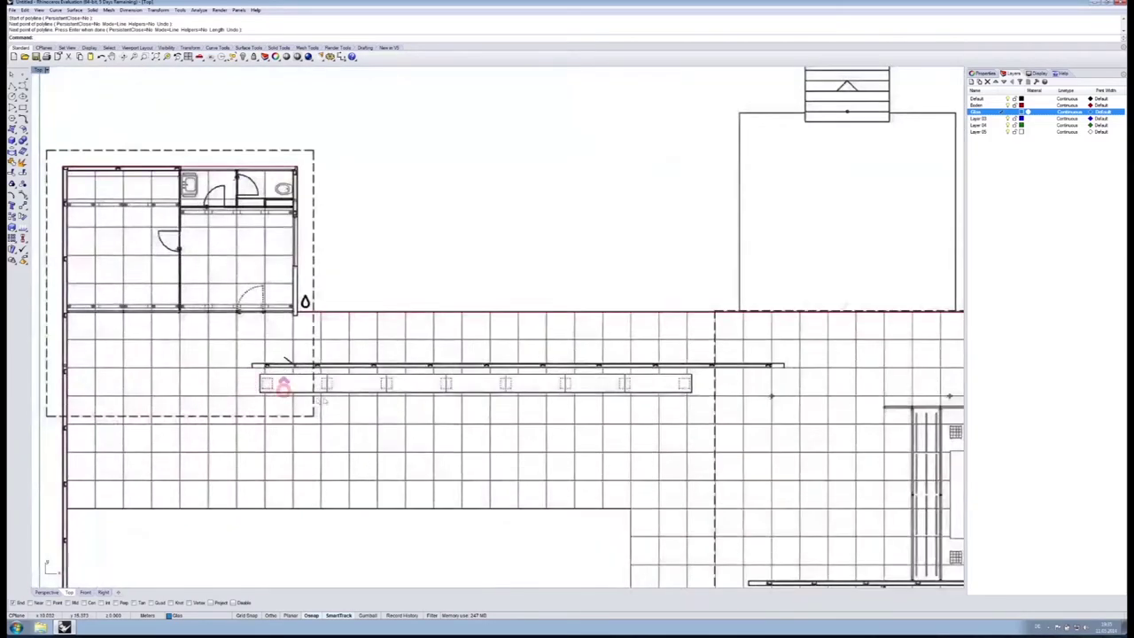
{"action": "scroll", "coordinate": [371, 383], "scroll_direction": "up", "scroll_amount": 2}
{"action": "scroll", "coordinate": [196, 351], "scroll_direction": "up", "scroll_amount": 3}
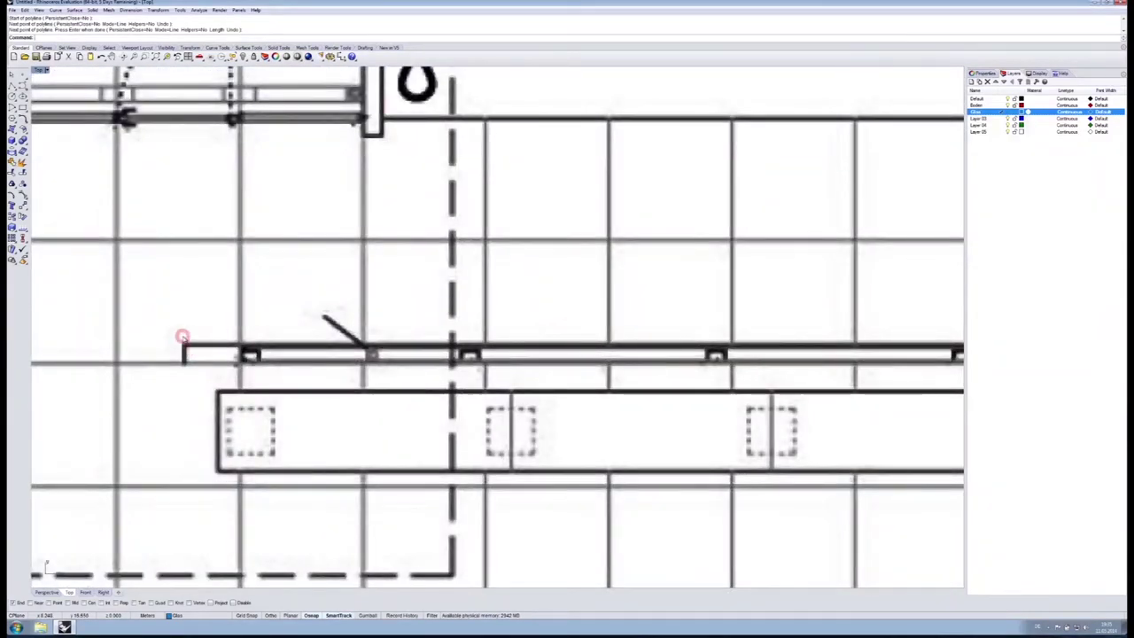
{"action": "key", "text": "Return"}
{"action": "left_click", "coordinate": [184, 344]}
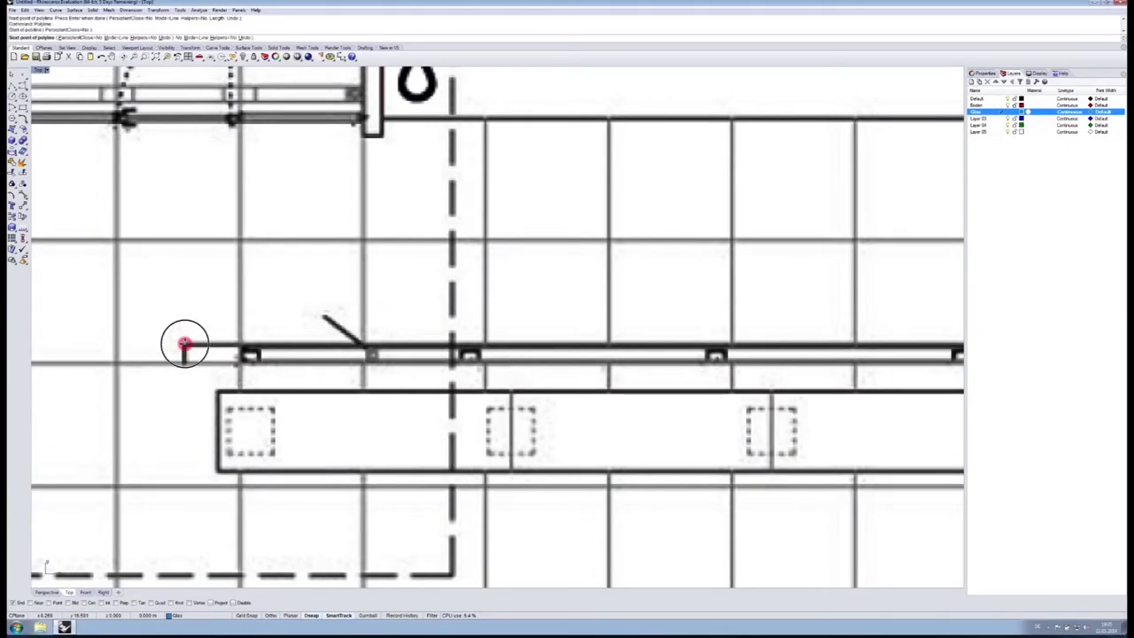
Extend the polyline with ortho along the long wall to its right end and finish it
{"action": "right_click_drag", "start_coordinate": [835, 389], "coordinate": [198, 370]}
{"action": "right_click_drag", "start_coordinate": [957, 374], "coordinate": [448, 352]}
{"action": "right_click_drag", "start_coordinate": [934, 301], "coordinate": [485, 322]}
{"action": "right_click_drag", "start_coordinate": [749, 311], "coordinate": [415, 275]}
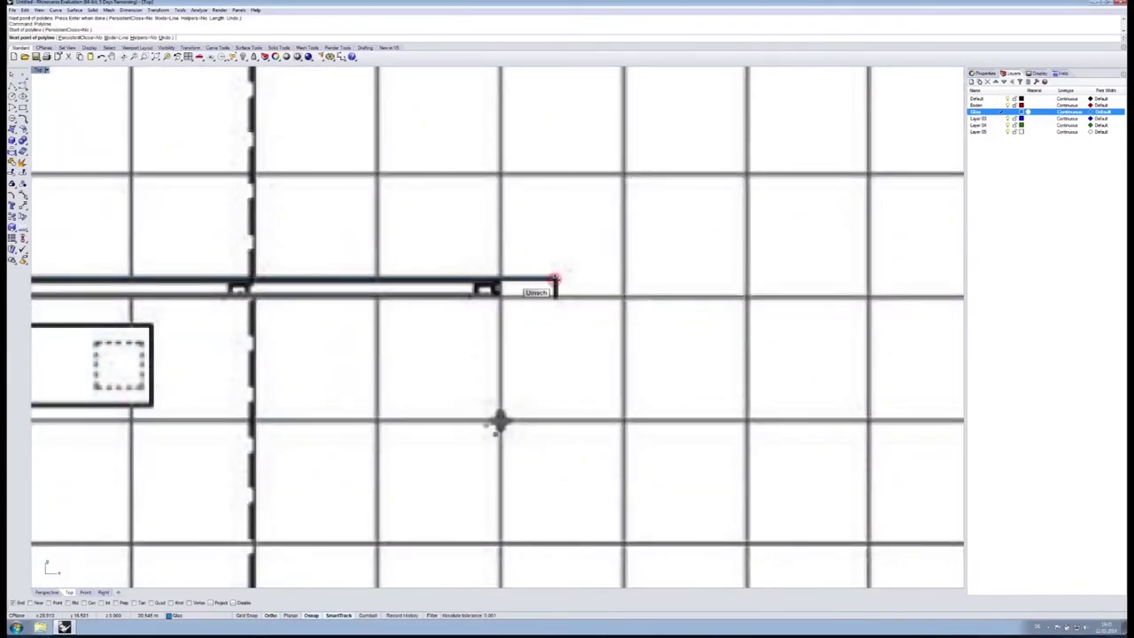
{"action": "left_click", "coordinate": [556, 282]}
{"action": "scroll", "coordinate": [620, 349], "scroll_direction": "down", "scroll_amount": 5}
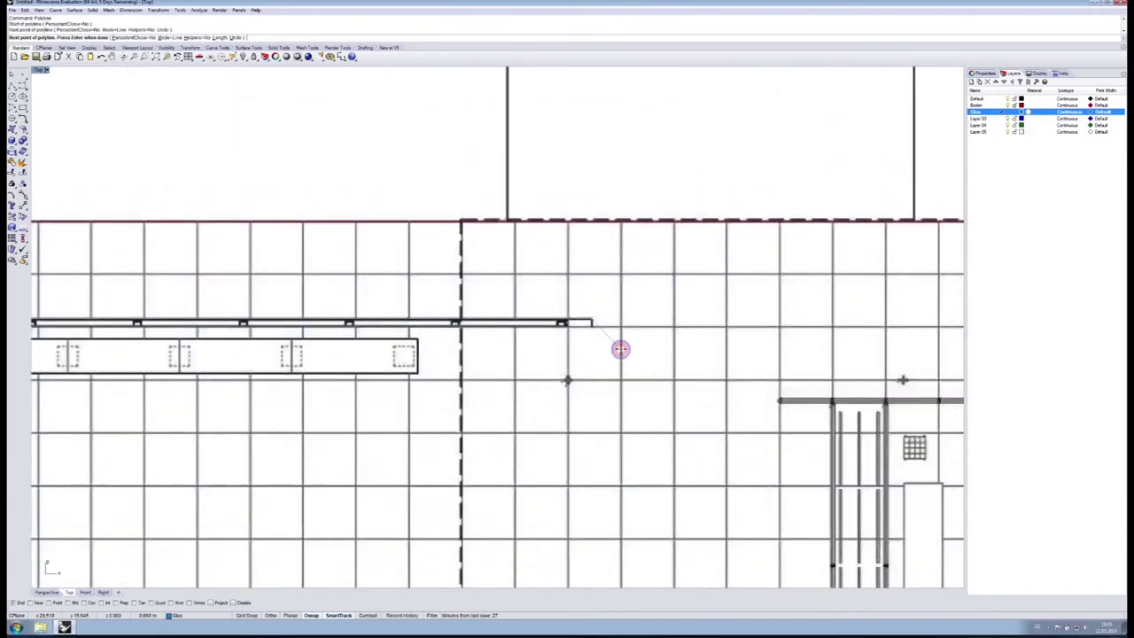
{"action": "key", "text": "Return"}
Switch object snapping from End to Near and start a polyline on the upper-left building's top wall, at the washroom partition
{"action": "scroll", "coordinate": [422, 385], "scroll_direction": "down", "scroll_amount": 5}
{"action": "scroll", "coordinate": [644, 376], "scroll_direction": "up", "scroll_amount": 4}
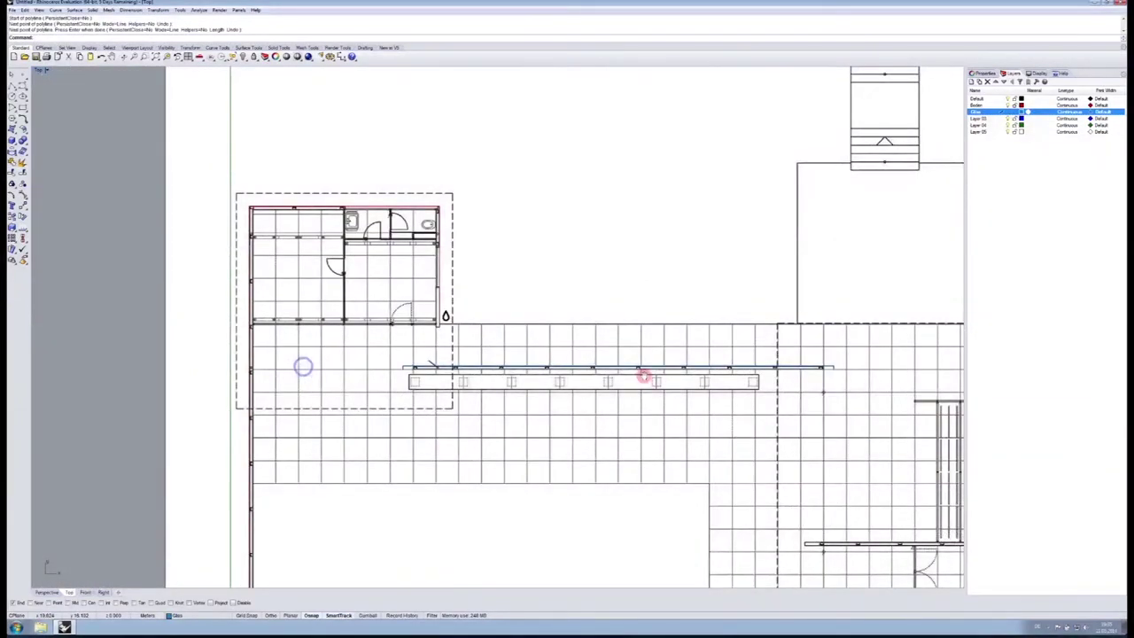
{"action": "scroll", "coordinate": [337, 228], "scroll_direction": "up", "scroll_amount": 10}
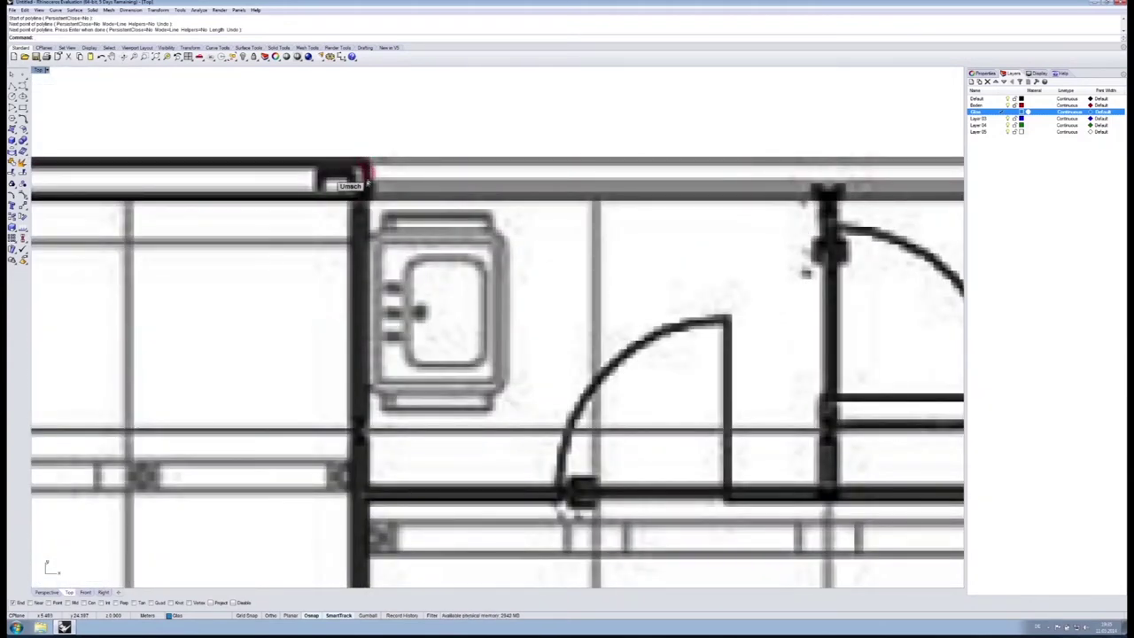
{"action": "key", "text": "Return"}
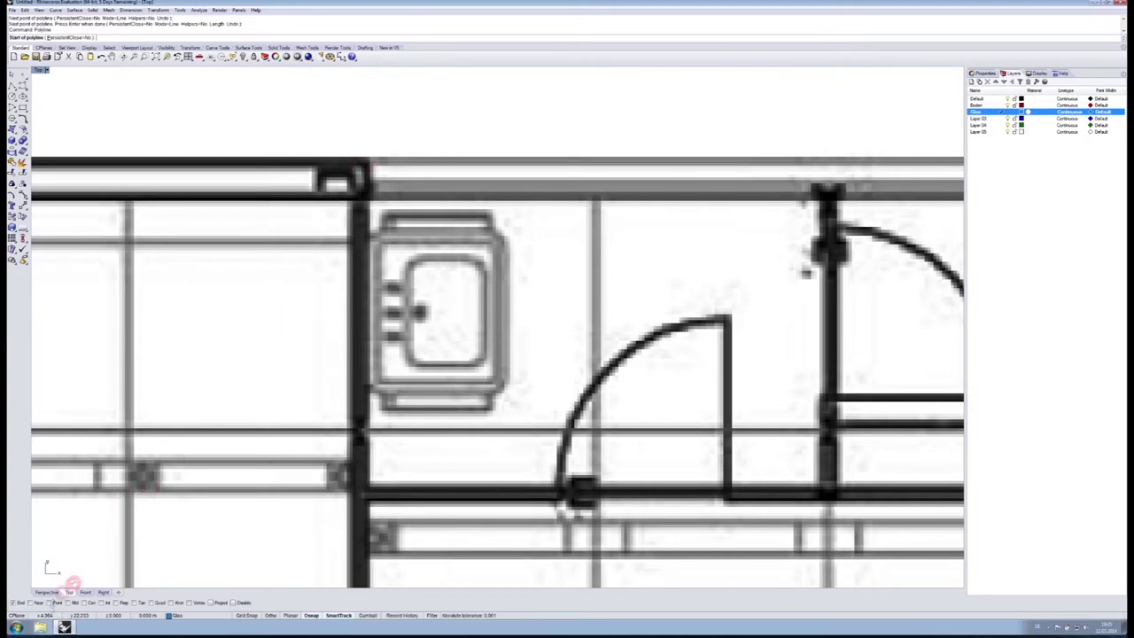
{"action": "left_click", "coordinate": [13, 603]}
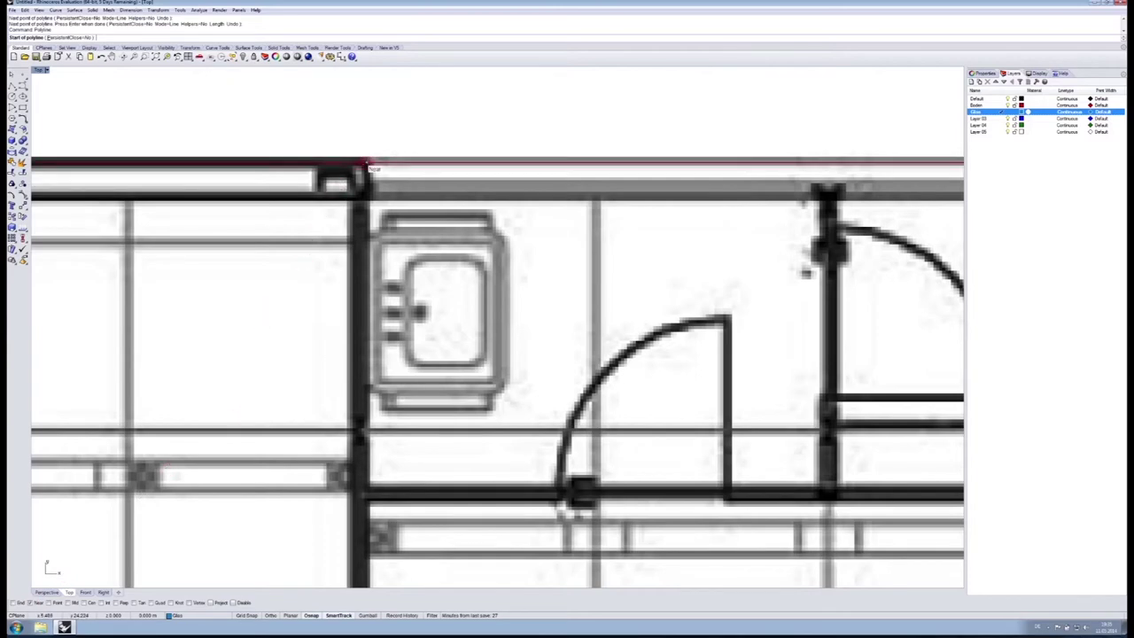
{"action": "key", "text": "shift"}
{"action": "left_click", "coordinate": [365, 165]}
{"action": "scroll", "coordinate": [364, 257], "scroll_direction": "down", "scroll_amount": 5}
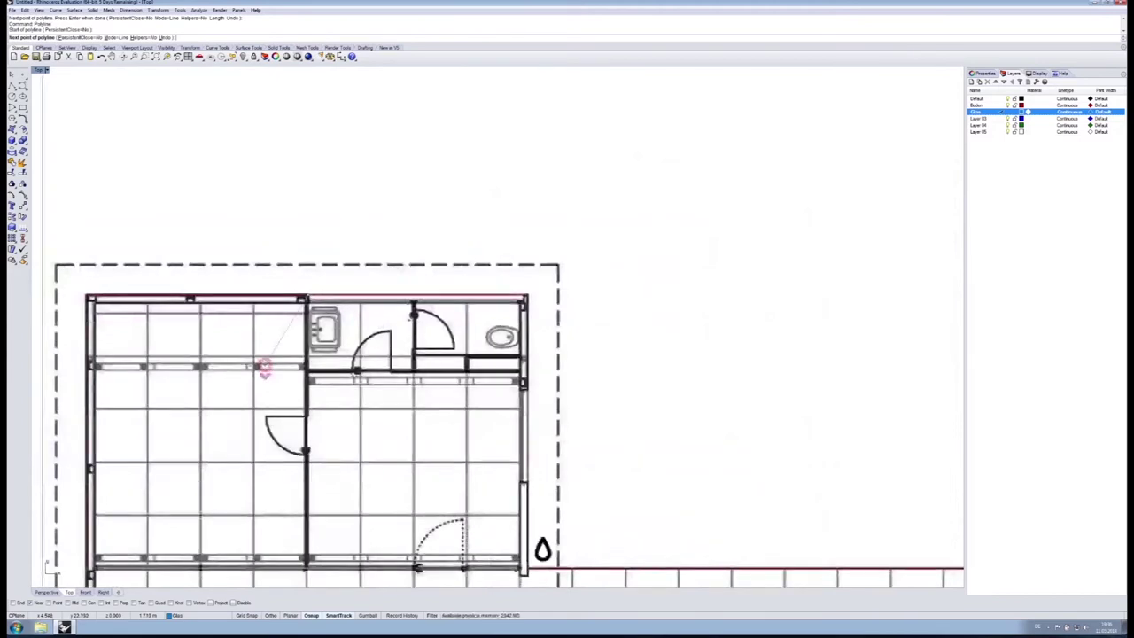
Re-enable End snapping and continue the polyline to the building's upper-left corner and down the outer wall to its lower-left corner
{"action": "scroll", "coordinate": [417, 254], "scroll_direction": "up", "scroll_amount": 5}
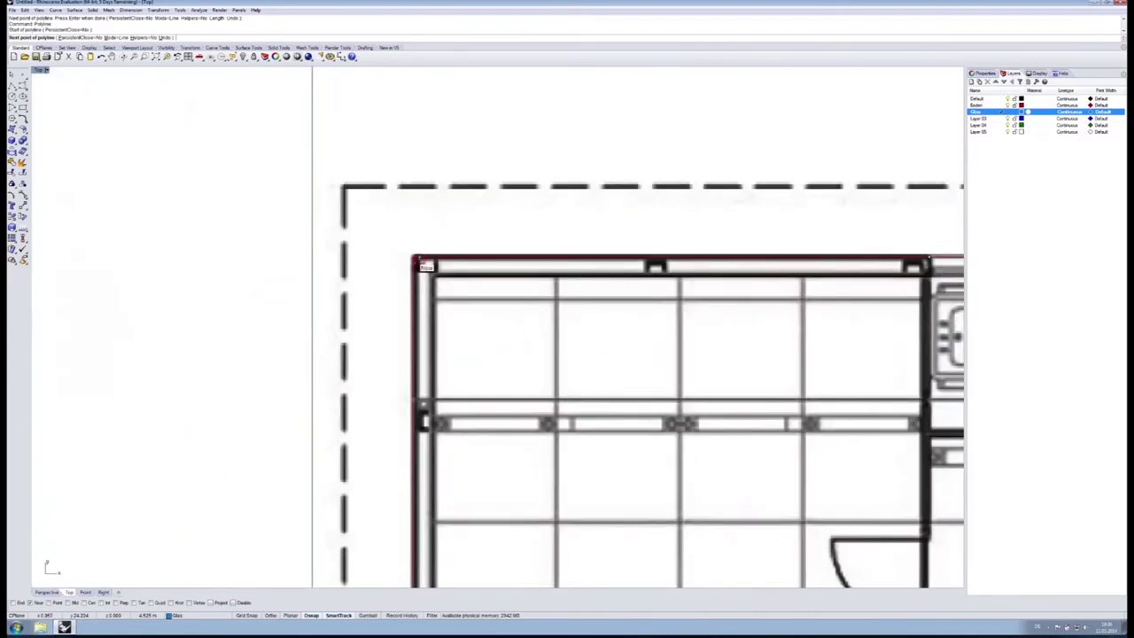
{"action": "scroll", "coordinate": [411, 255], "scroll_direction": "up", "scroll_amount": 2}
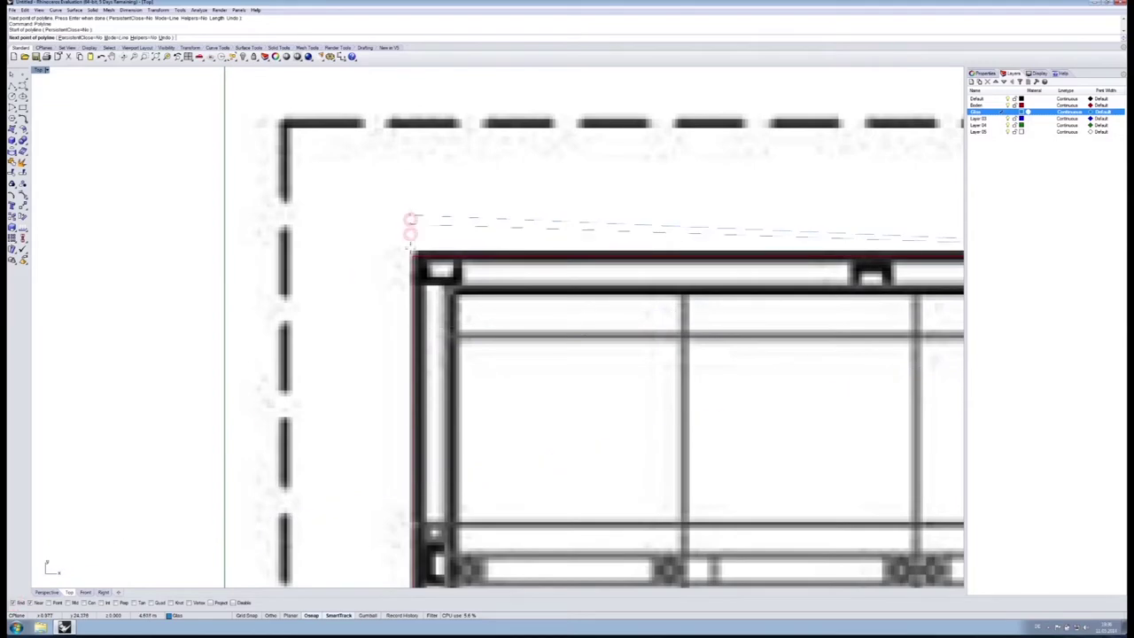
{"action": "left_click", "coordinate": [412, 256]}
{"action": "scroll", "coordinate": [435, 436], "scroll_direction": "down", "scroll_amount": 10}
{"action": "right_click_drag", "start_coordinate": [484, 526], "coordinate": [485, 212]}
{"action": "right_click_drag", "start_coordinate": [527, 514], "coordinate": [512, 423]}
{"action": "scroll", "coordinate": [519, 460], "scroll_direction": "up", "scroll_amount": 2}
{"action": "scroll", "coordinate": [506, 384], "scroll_direction": "down", "scroll_amount": 4}
{"action": "scroll", "coordinate": [519, 393], "scroll_direction": "up", "scroll_amount": 5}
{"action": "scroll", "coordinate": [498, 399], "scroll_direction": "up", "scroll_amount": 8}
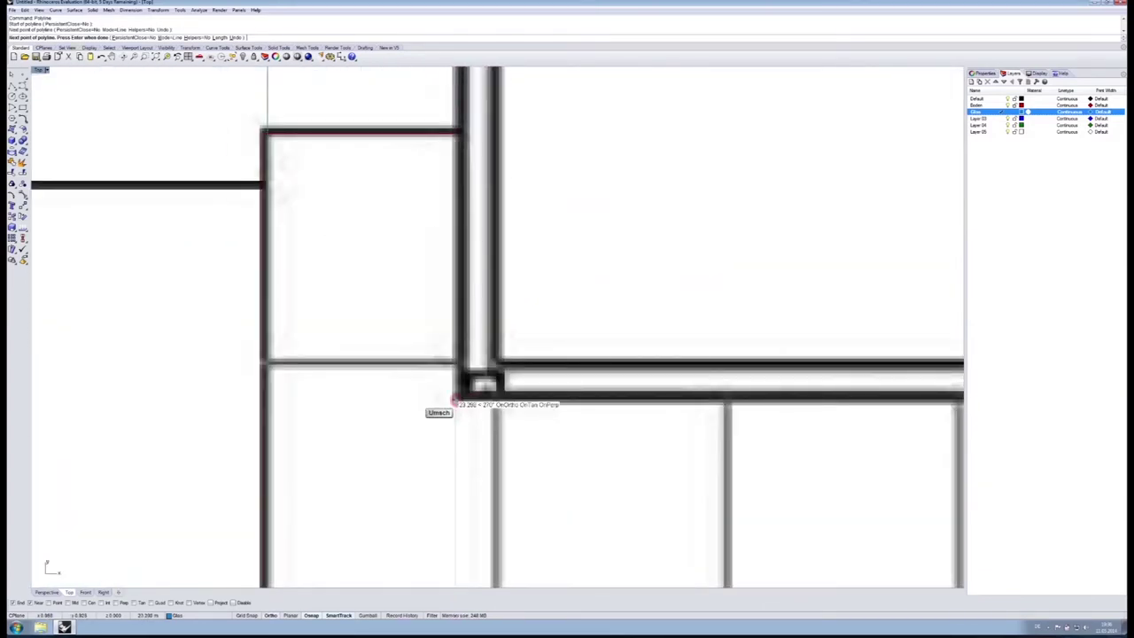
{"action": "left_click", "coordinate": [458, 401]}
Run the polyline along the lower-left wall below the large pool to the wall's right end and finish it
{"action": "right_click_drag", "start_coordinate": [677, 428], "coordinate": [195, 434]}
{"action": "right_click_drag", "start_coordinate": [752, 433], "coordinate": [288, 382]}
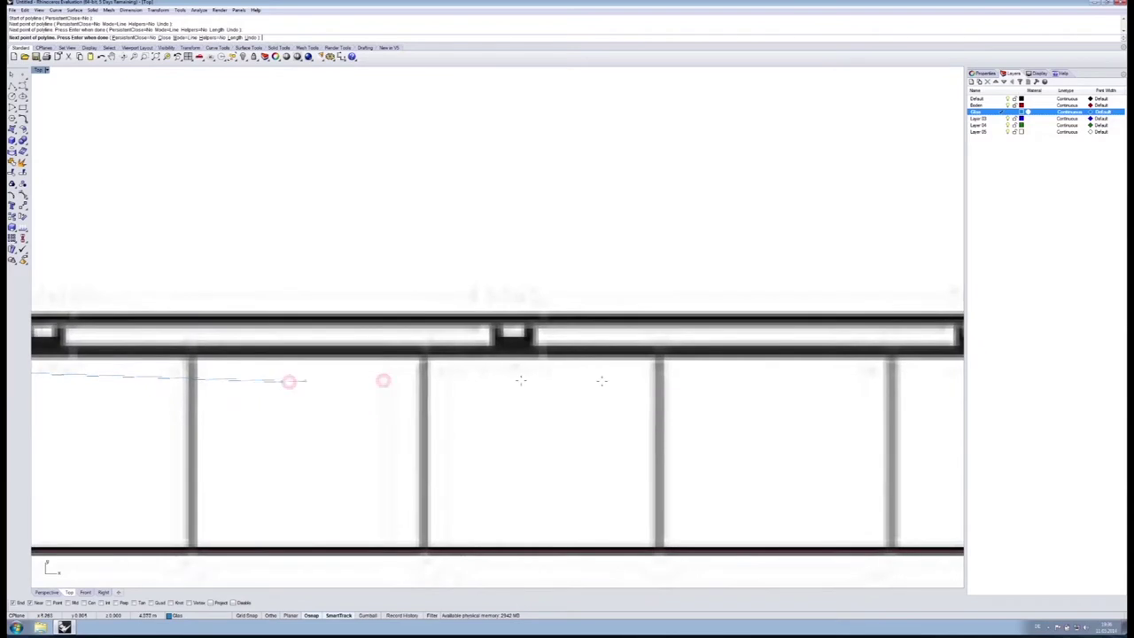
{"action": "right_click_drag", "start_coordinate": [795, 370], "coordinate": [352, 388]}
{"action": "left_click", "coordinate": [679, 371]}
{"action": "key", "text": "Return"}
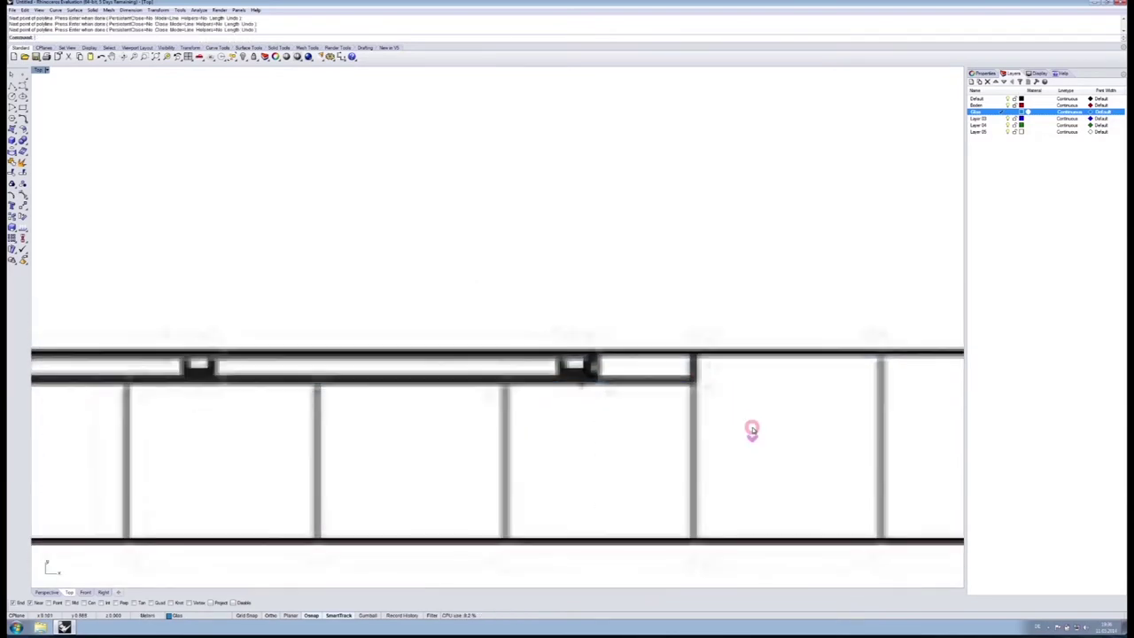
{"action": "scroll", "coordinate": [749, 429], "scroll_direction": "down", "scroll_amount": 6}
{"action": "scroll", "coordinate": [745, 428], "scroll_direction": "down", "scroll_amount": 2}
{"action": "right_click_drag", "start_coordinate": [801, 383], "coordinate": [395, 361]}
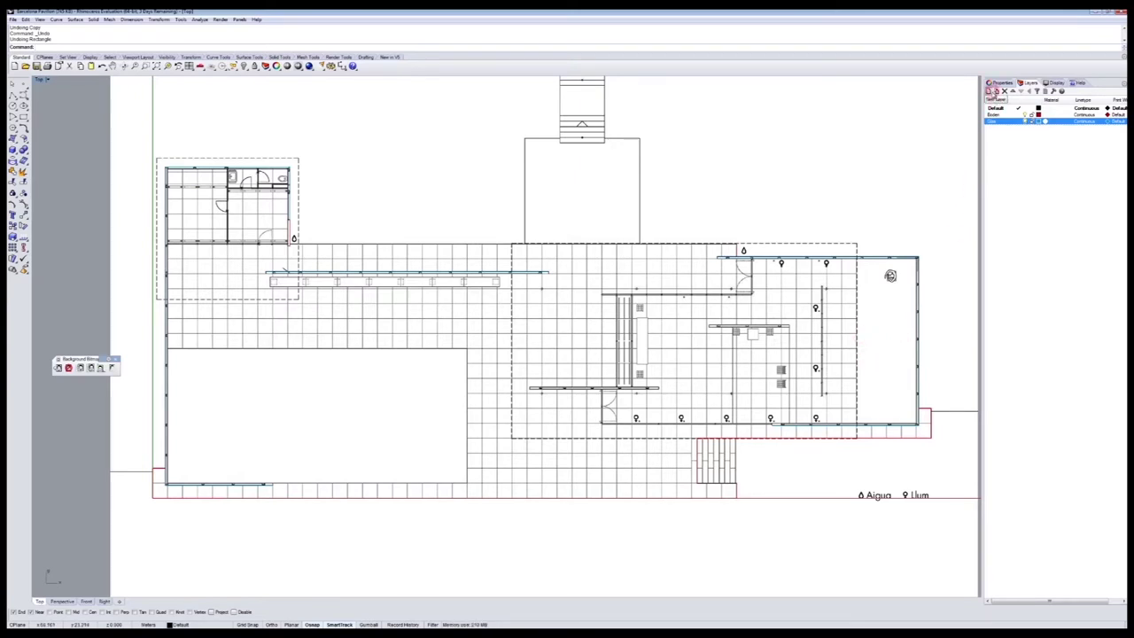
Create a layer named Pool, make it current and set its color to Blue
{"action": "left_click", "coordinate": [994, 91]}
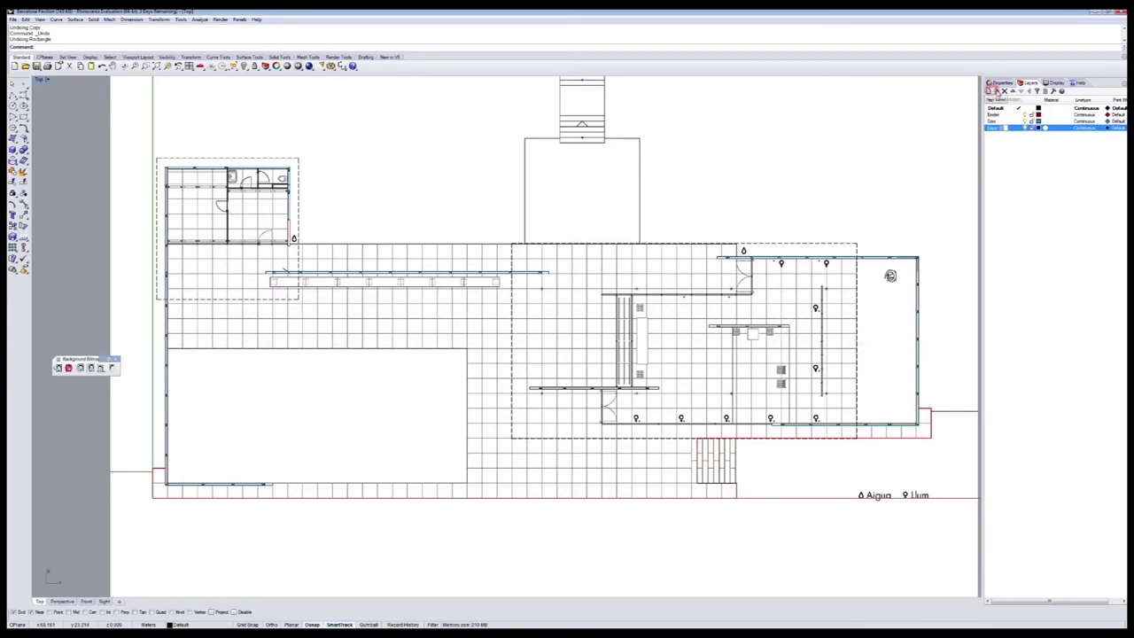
{"action": "type", "text": "Poo"}
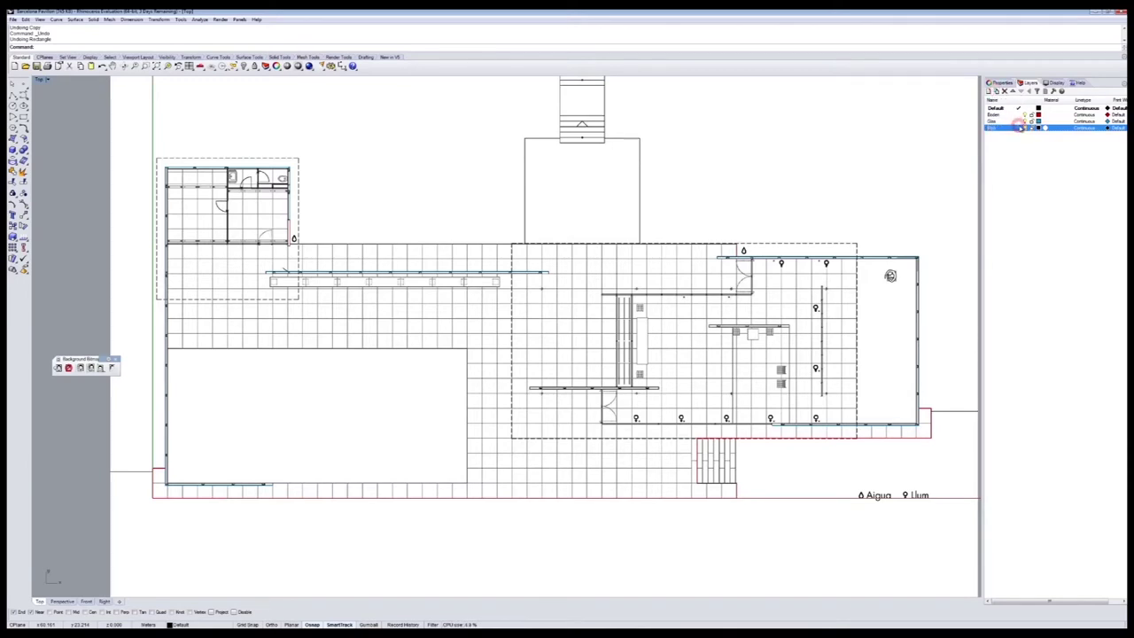
{"action": "left_click", "coordinate": [1039, 128]}
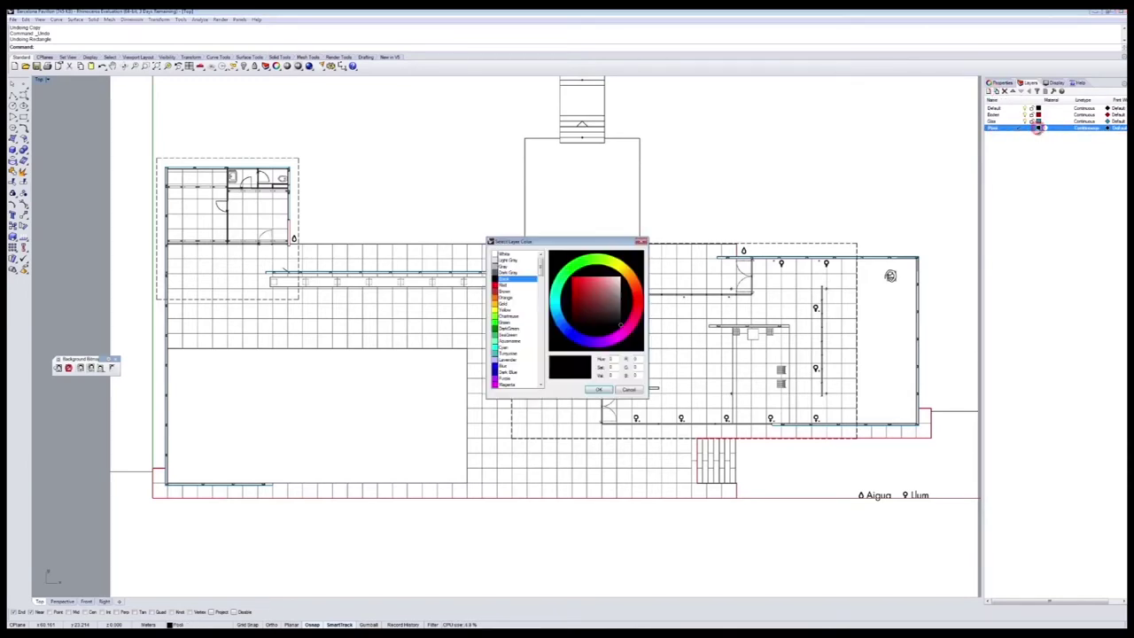
{"action": "left_click", "coordinate": [504, 366]}
{"action": "left_click", "coordinate": [598, 390]}
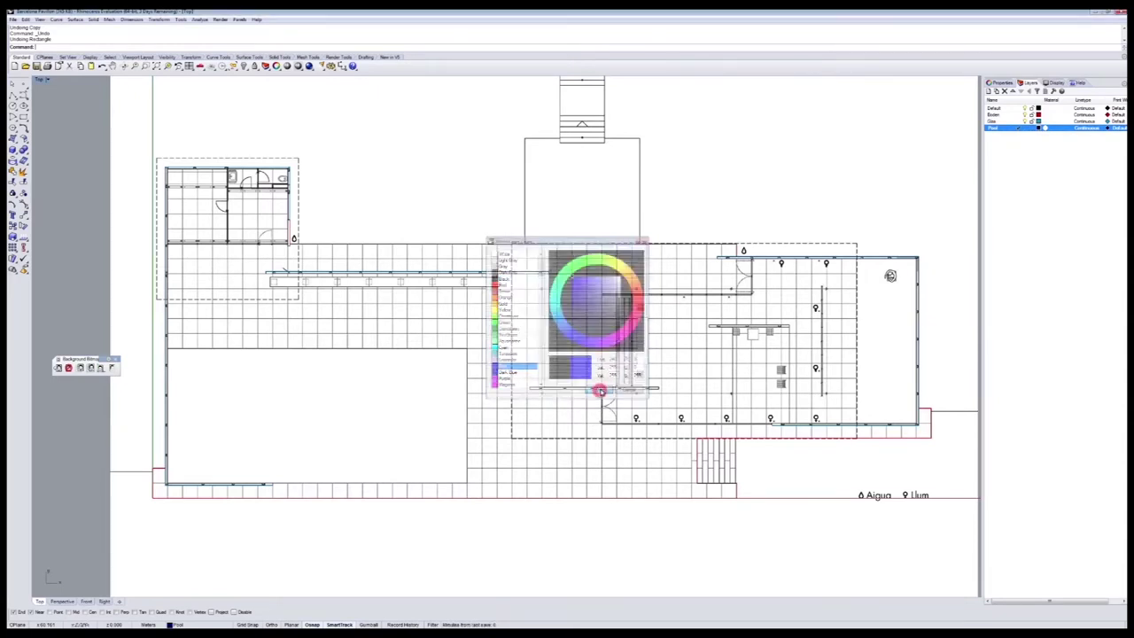
Draw a rectangle over the large pool from its lower-left inner corner to its upper-right corner
{"action": "key", "text": "Return"}
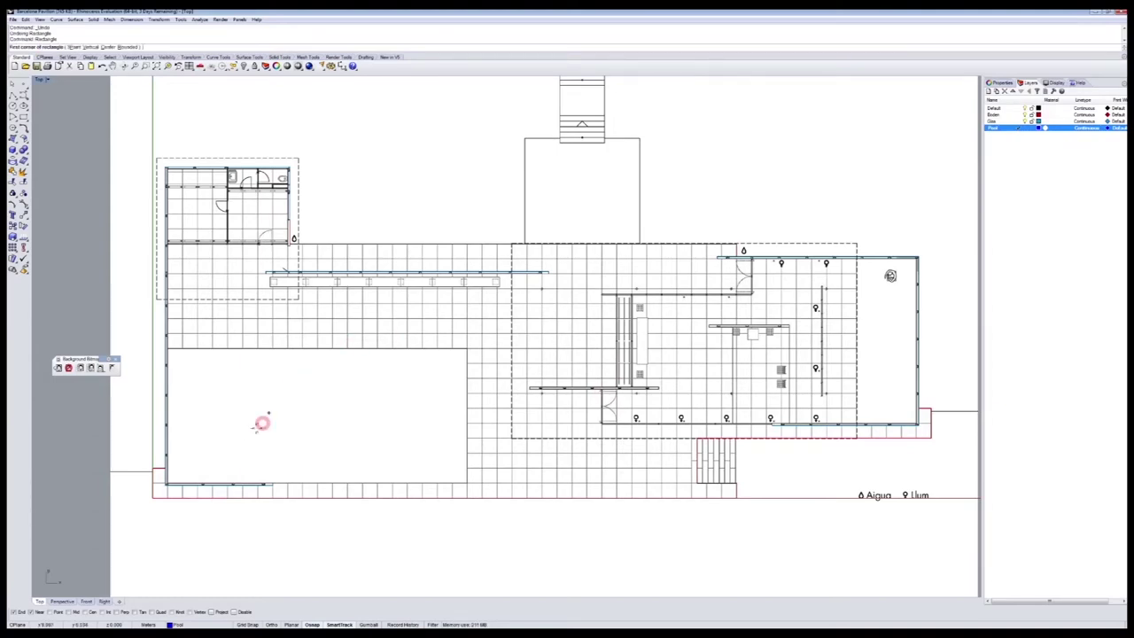
{"action": "scroll", "coordinate": [167, 480], "scroll_direction": "up", "scroll_amount": 5}
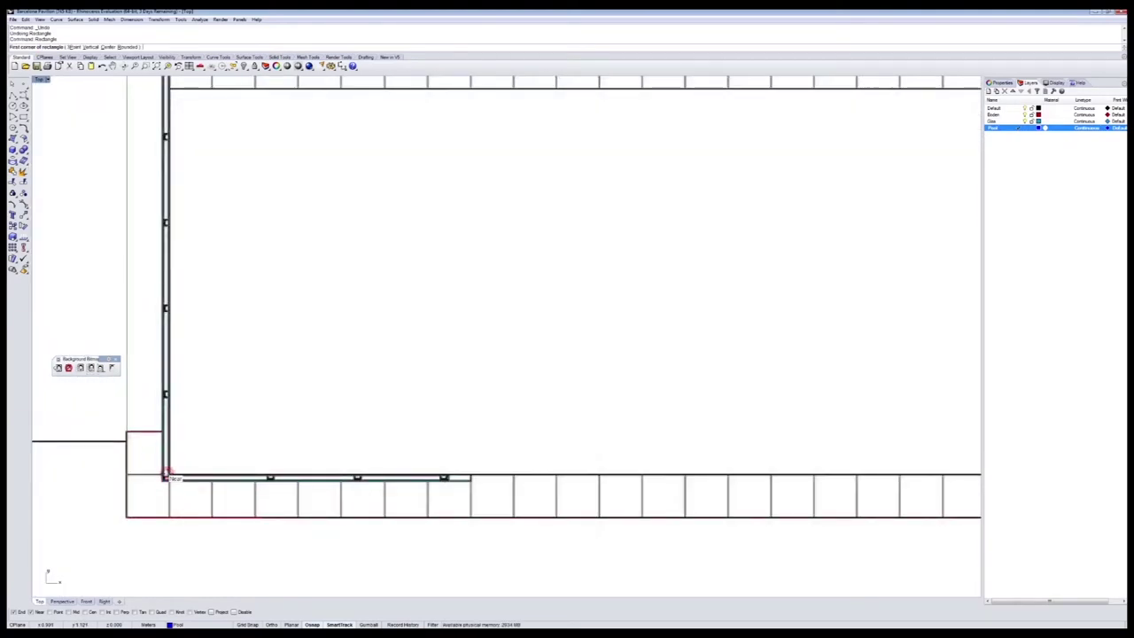
{"action": "left_click", "coordinate": [166, 476]}
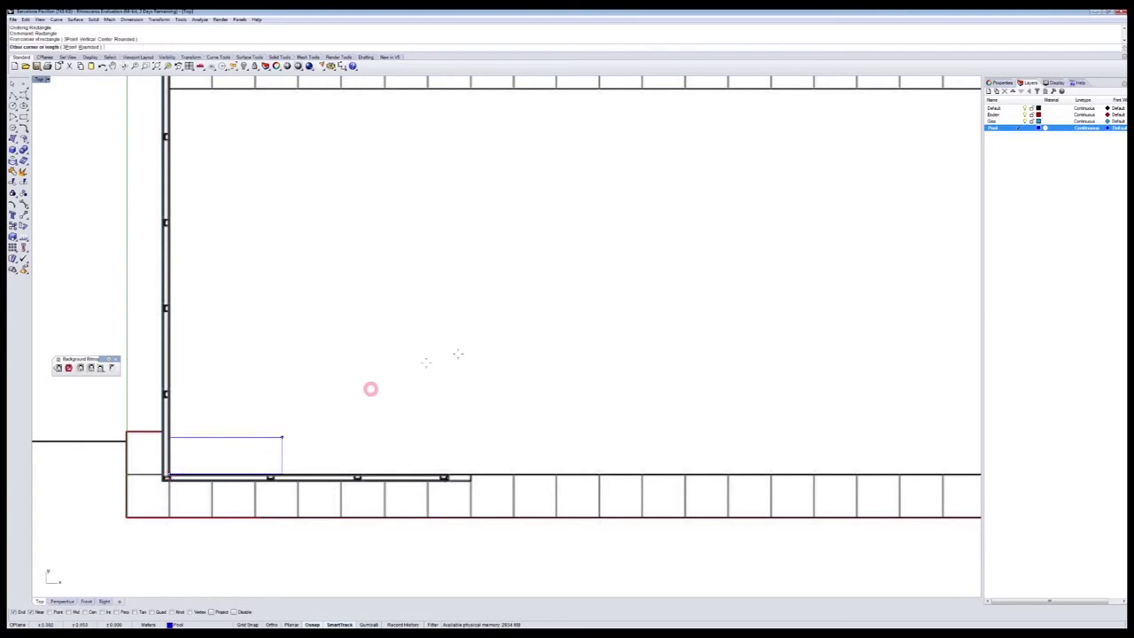
{"action": "scroll", "coordinate": [896, 164], "scroll_direction": "up", "scroll_amount": 5}
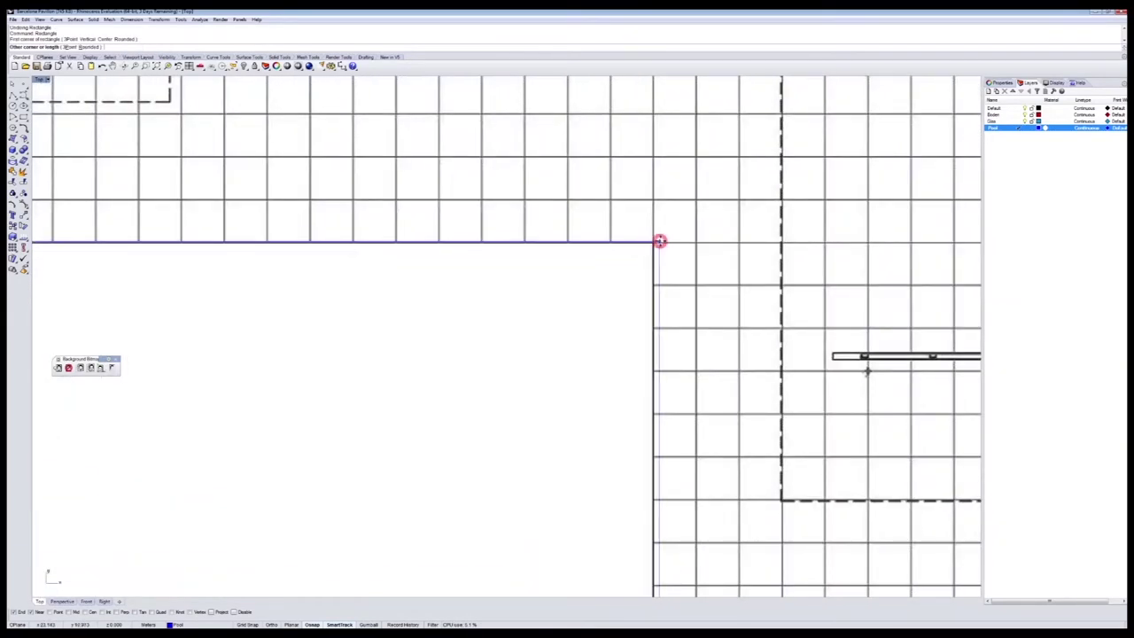
{"action": "left_click", "coordinate": [653, 242]}
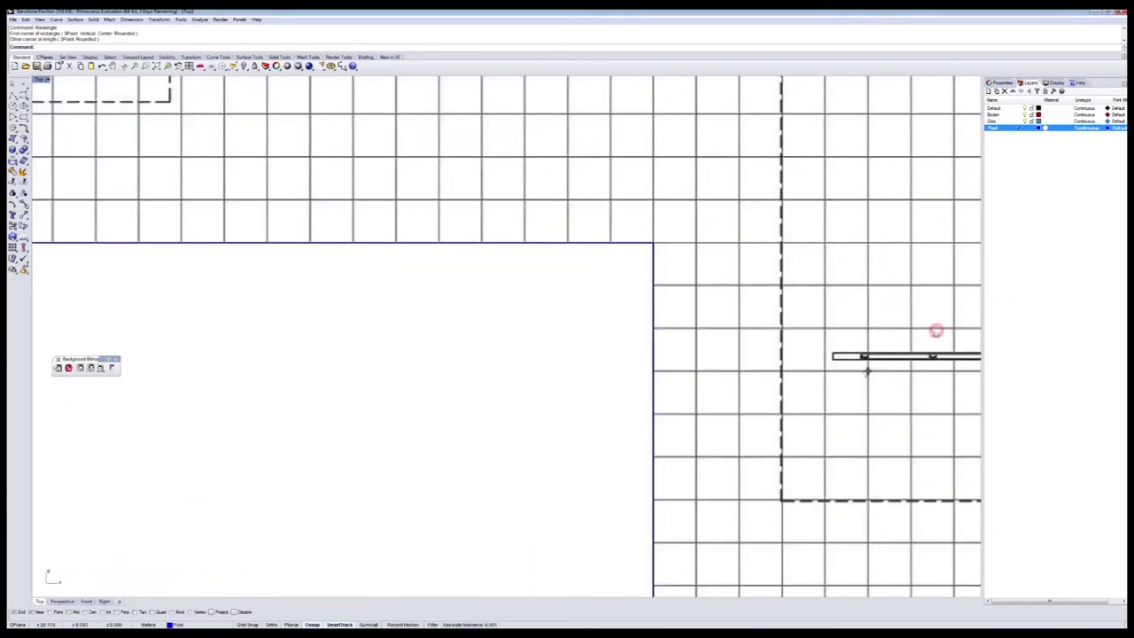
Draw a rectangle over the small pool at the pavilion's right end, from its lower-left to its upper-right inner wall corner
{"action": "scroll", "coordinate": [934, 331], "scroll_direction": "down", "scroll_amount": 3}
{"action": "scroll", "coordinate": [305, 309], "scroll_direction": "up", "scroll_amount": 3}
{"action": "scroll", "coordinate": [785, 469], "scroll_direction": "down", "scroll_amount": 3}
{"action": "scroll", "coordinate": [355, 523], "scroll_direction": "up", "scroll_amount": 3}
{"action": "key", "text": "Return"}
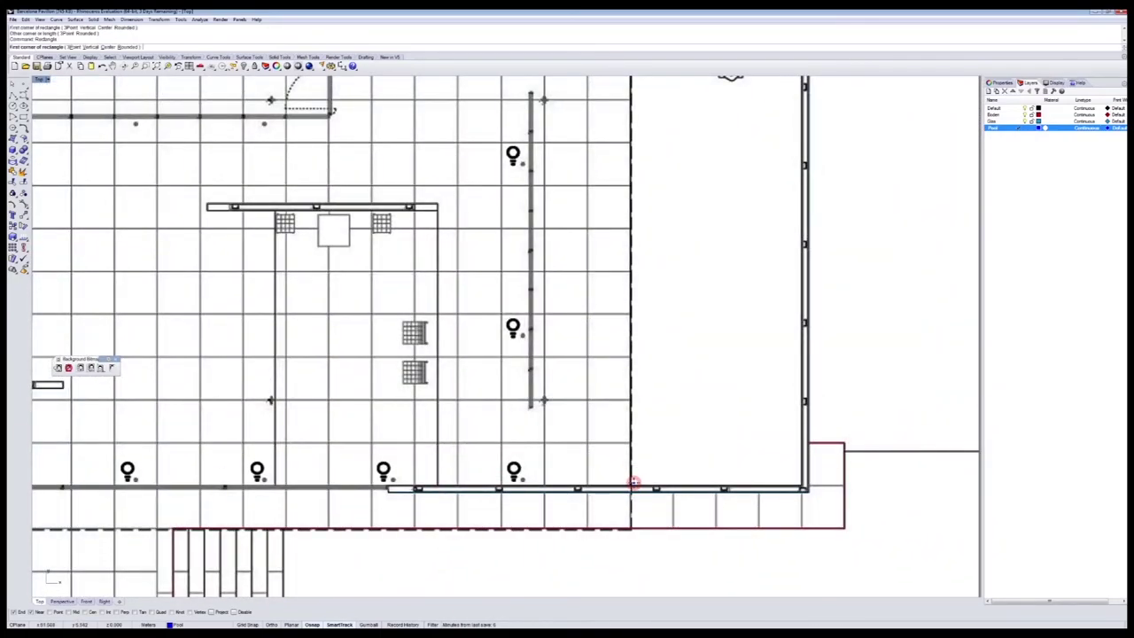
{"action": "left_click", "coordinate": [631, 486]}
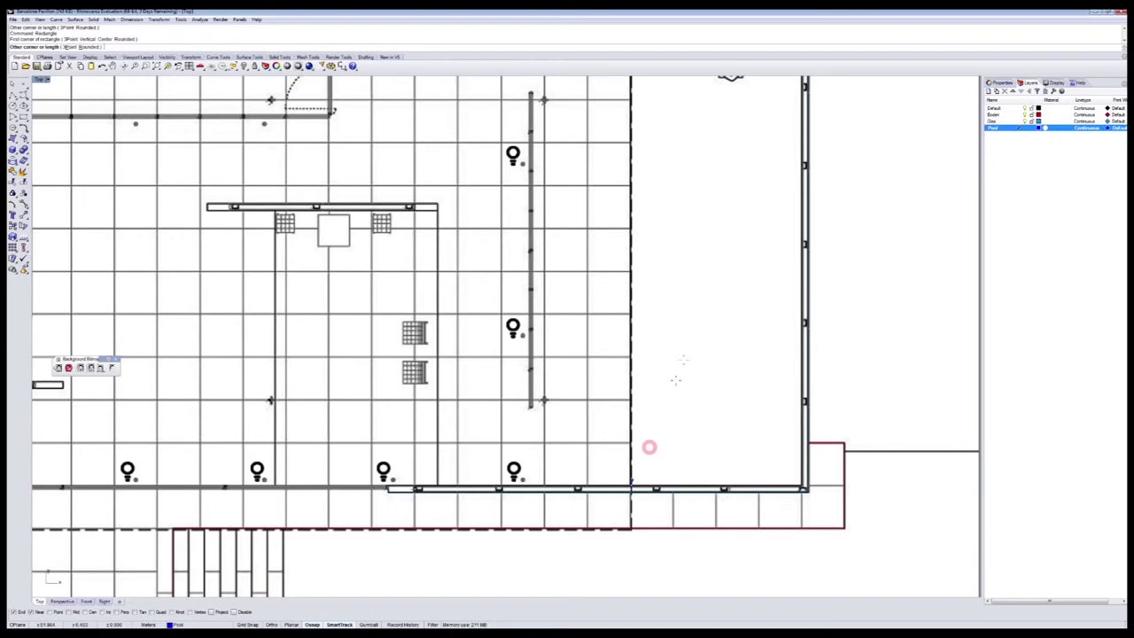
{"action": "right_click_drag", "start_coordinate": [747, 241], "coordinate": [640, 464]}
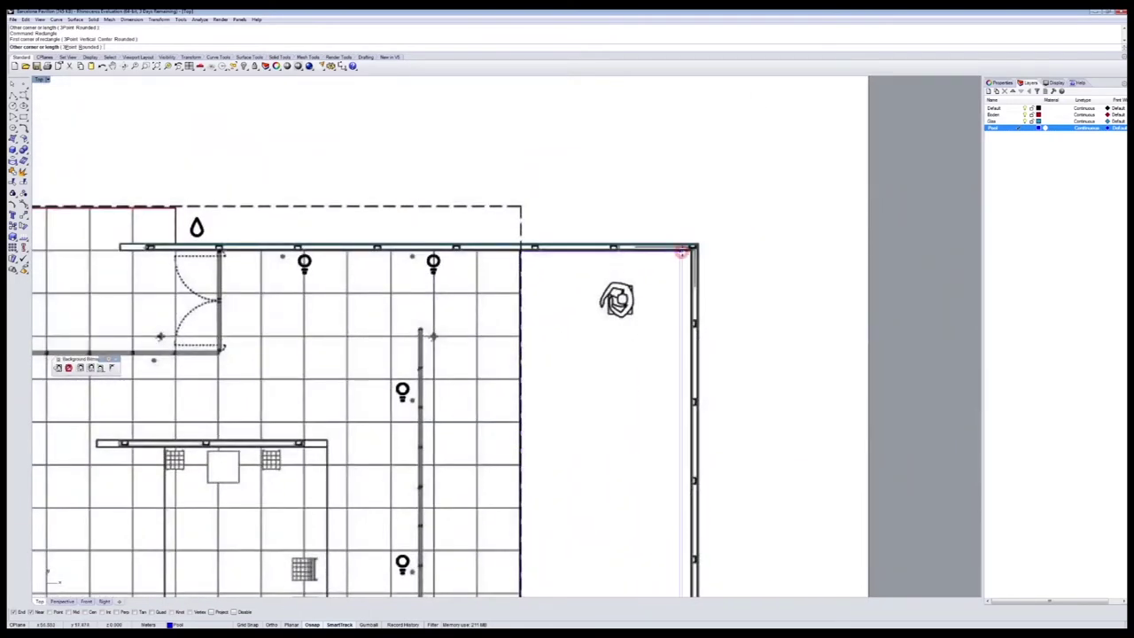
{"action": "left_click", "coordinate": [692, 250]}
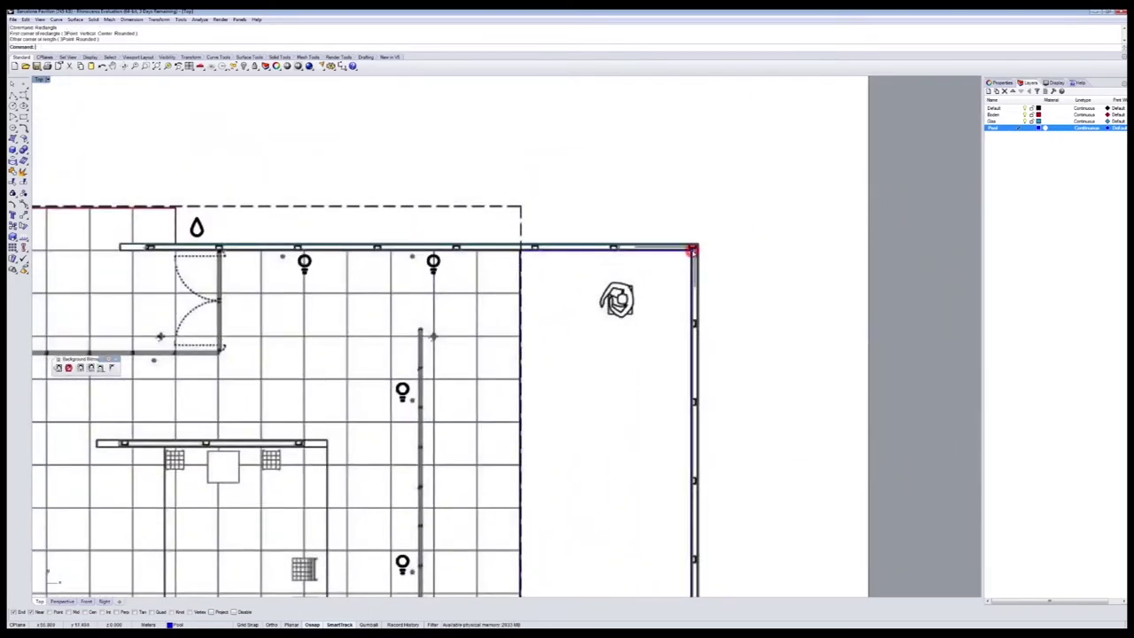
Create a layer named Innenwände, make it current and set its color to Gold
{"action": "scroll", "coordinate": [536, 344], "scroll_direction": "down", "scroll_amount": 5}
{"action": "right_click_drag", "start_coordinate": [387, 376], "coordinate": [895, 399]}
{"action": "right_click_drag", "start_coordinate": [527, 367], "coordinate": [729, 381]}
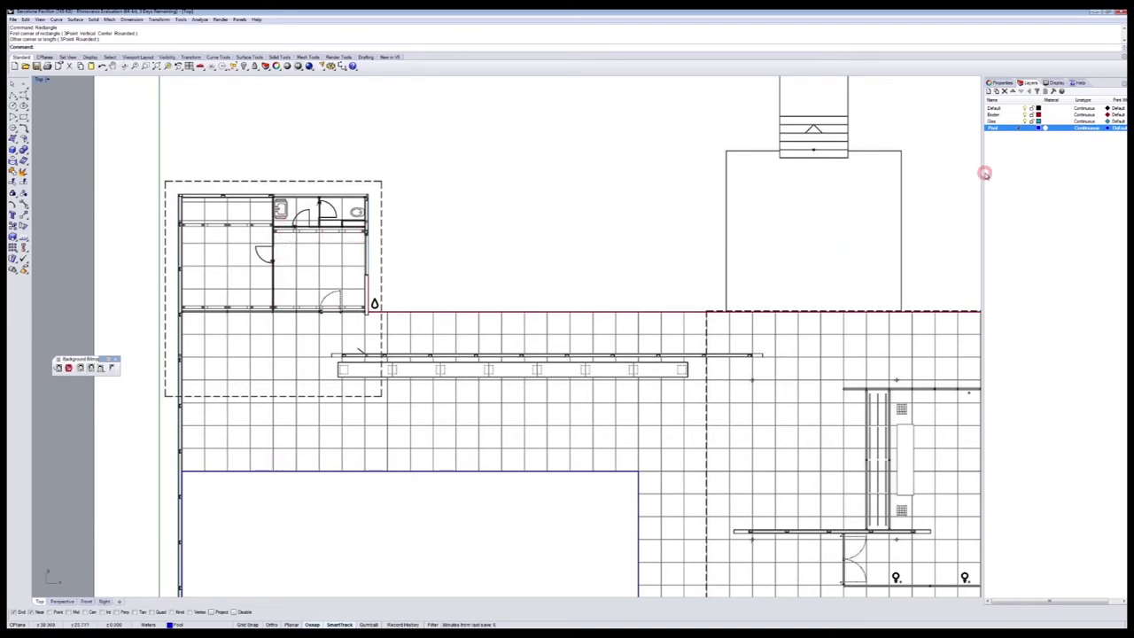
{"action": "left_click", "coordinate": [990, 91]}
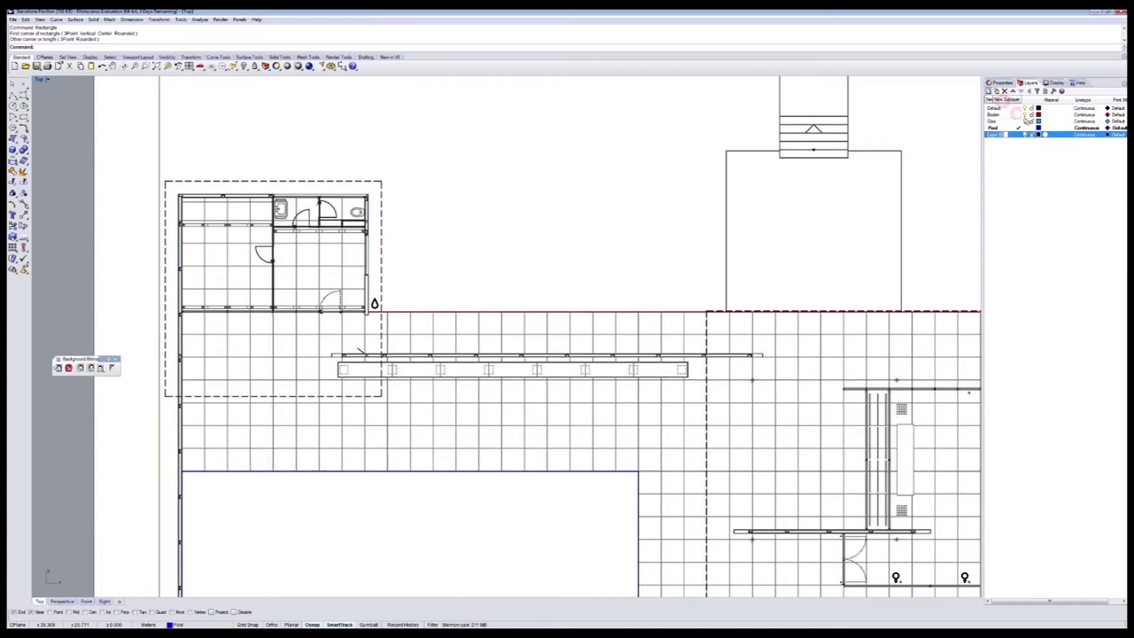
{"action": "type", "text": "In"}
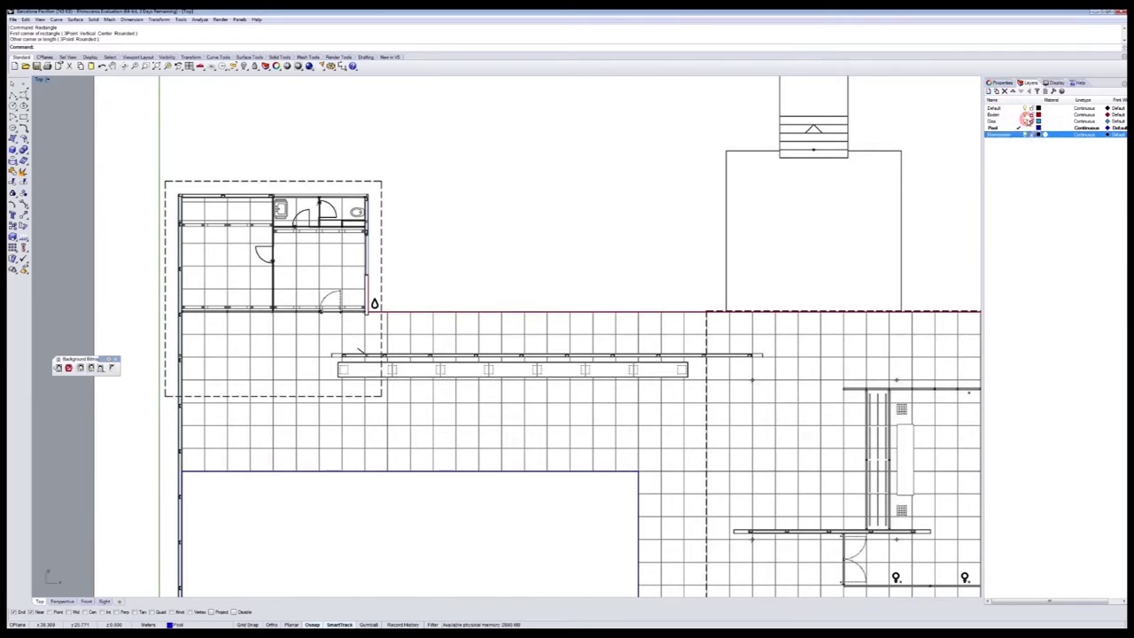
{"action": "left_click", "coordinate": [1016, 134]}
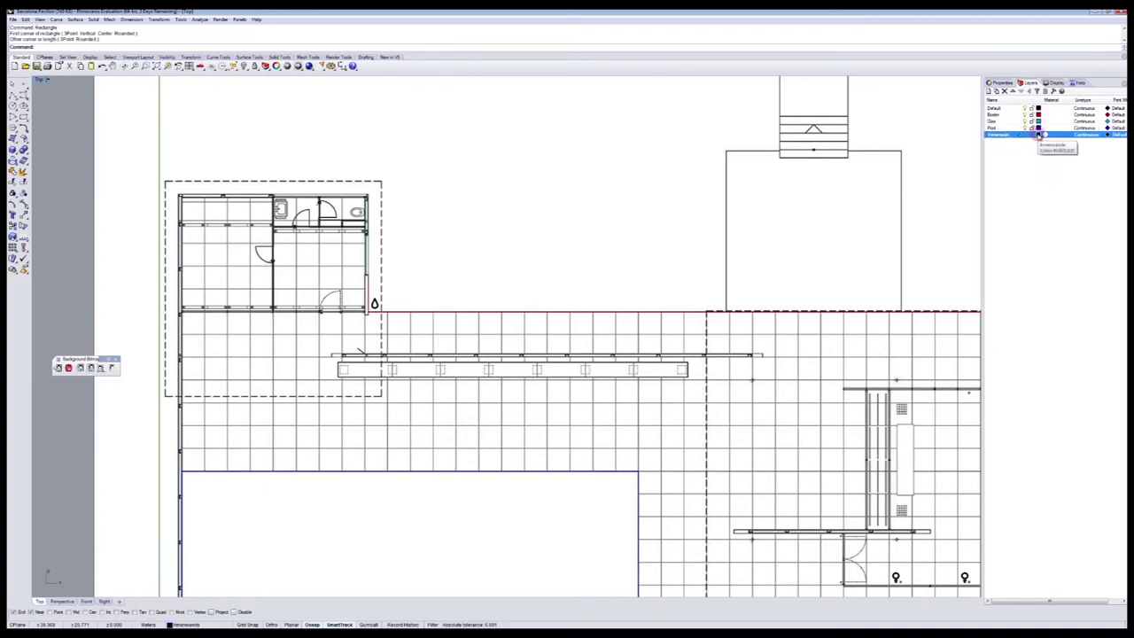
{"action": "left_click", "coordinate": [1039, 133]}
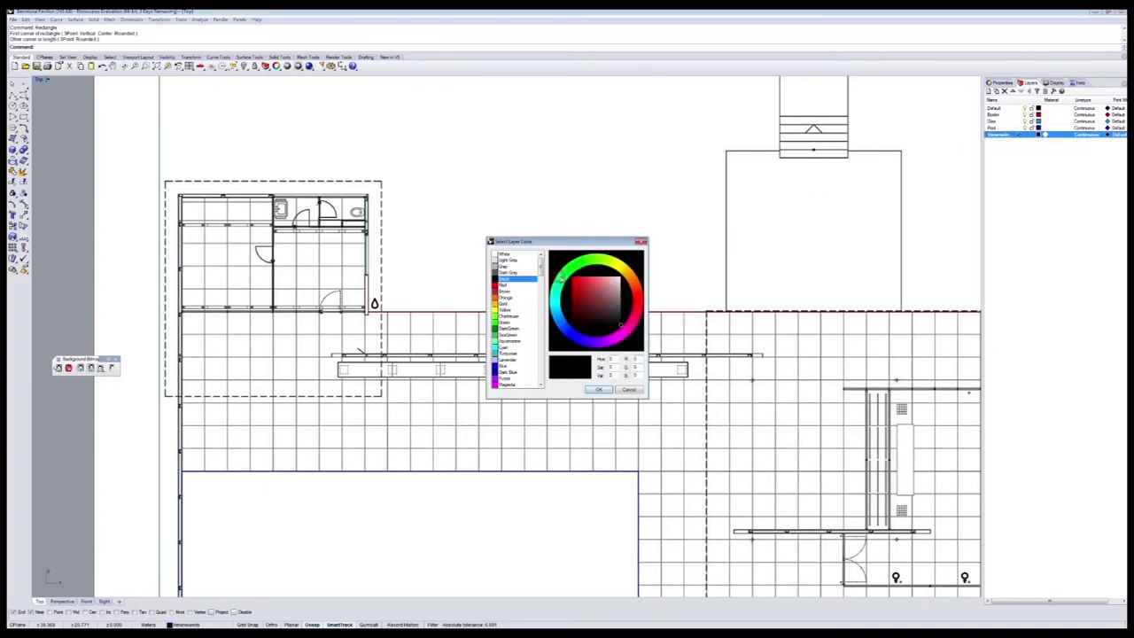
{"action": "left_click", "coordinate": [507, 304]}
{"action": "left_click", "coordinate": [600, 389]}
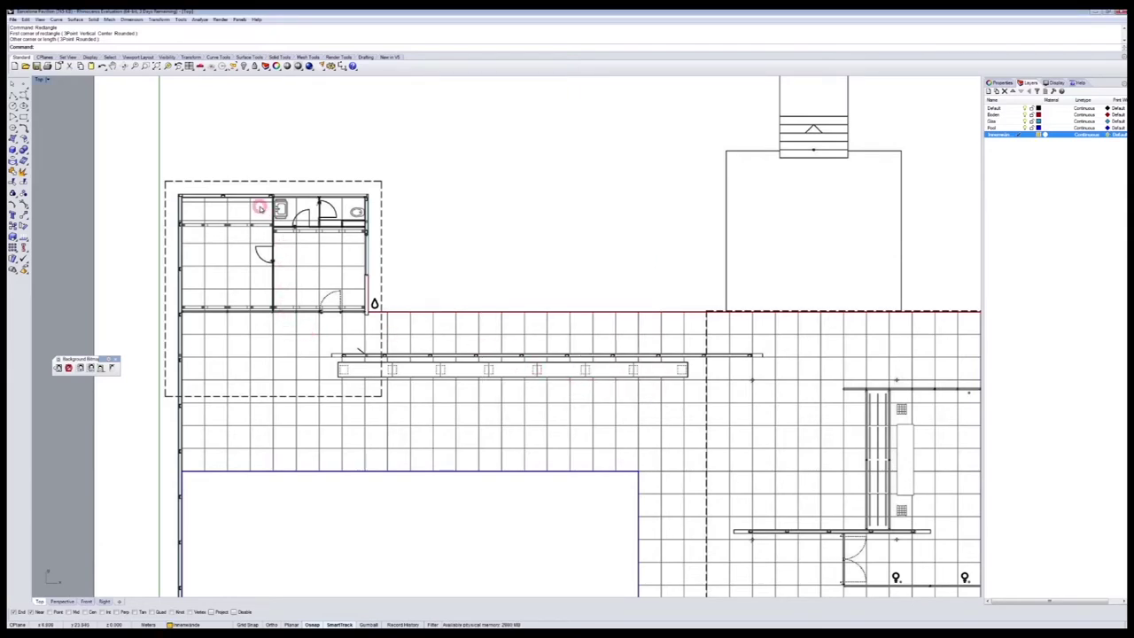
Trace the upper-left building's vertical inner wall with a polyline from the top outer wall down to the lower wall
{"action": "scroll", "coordinate": [268, 202], "scroll_direction": "up", "scroll_amount": 8}
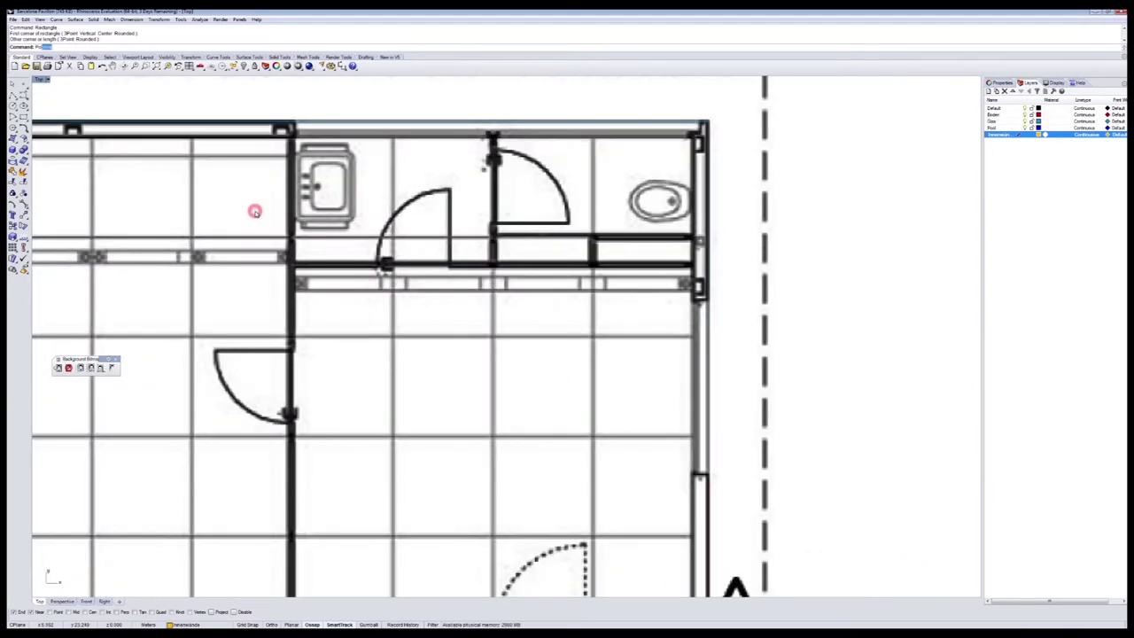
{"action": "key", "text": "Return"}
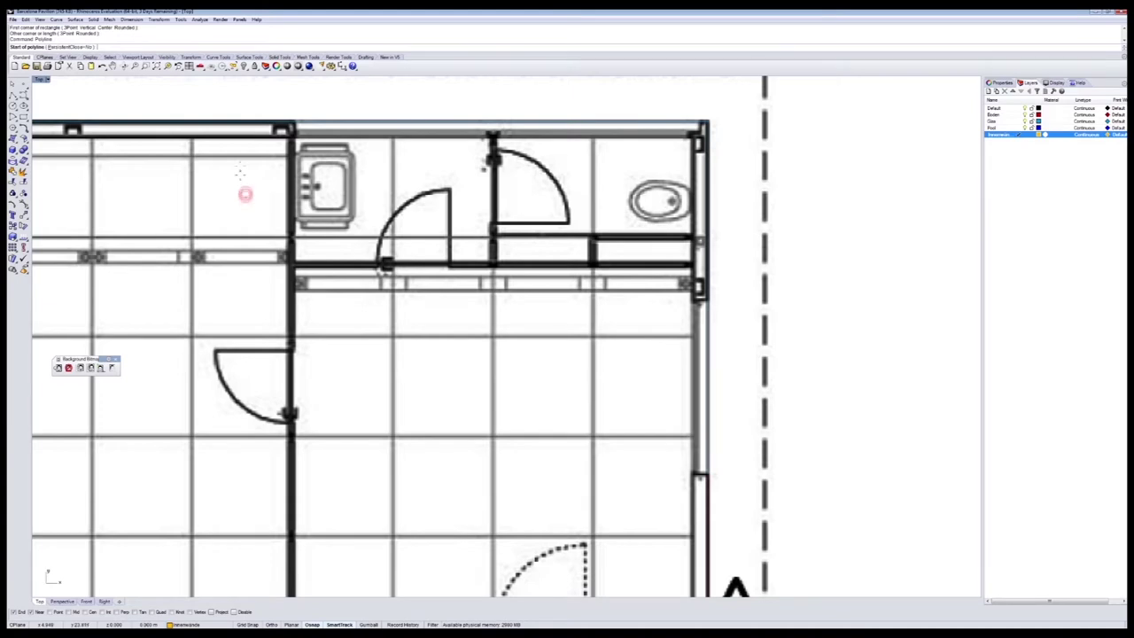
{"action": "left_click", "coordinate": [289, 131]}
{"action": "right_click_drag", "start_coordinate": [417, 479], "coordinate": [406, 307]}
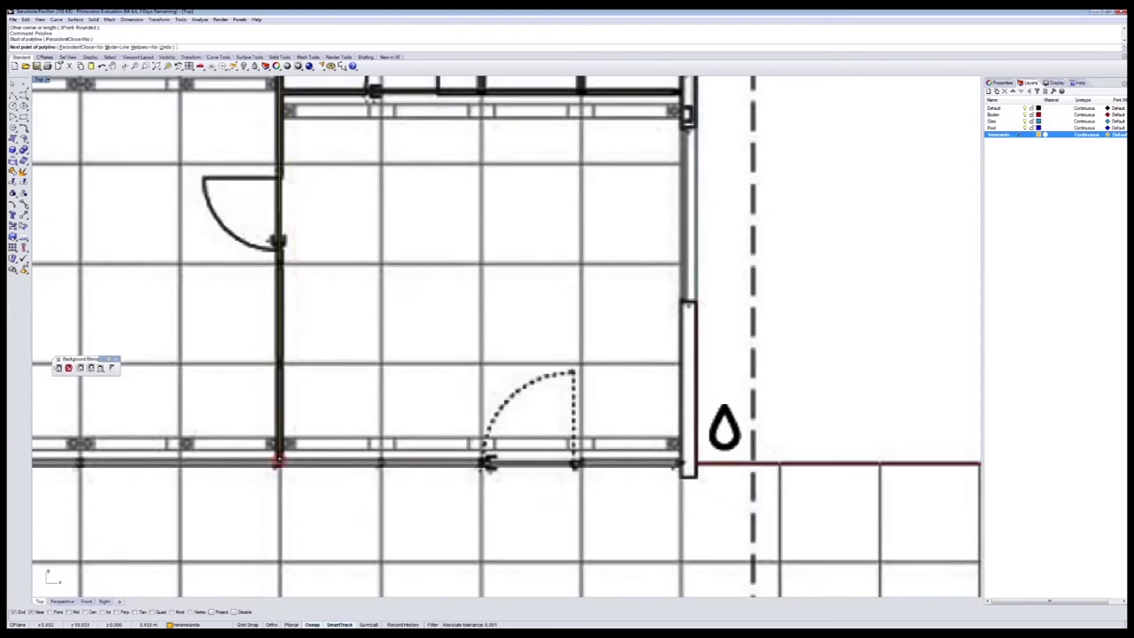
{"action": "left_click", "coordinate": [277, 461]}
{"action": "key", "text": "Return"}
With Near snapping, draw a polyline along the horizontal wall below the washrooms, from the vertical inner wall to the right outer wall
{"action": "right_click_drag", "start_coordinate": [360, 253], "coordinate": [309, 478]}
{"action": "right_click", "coordinate": [244, 321]}
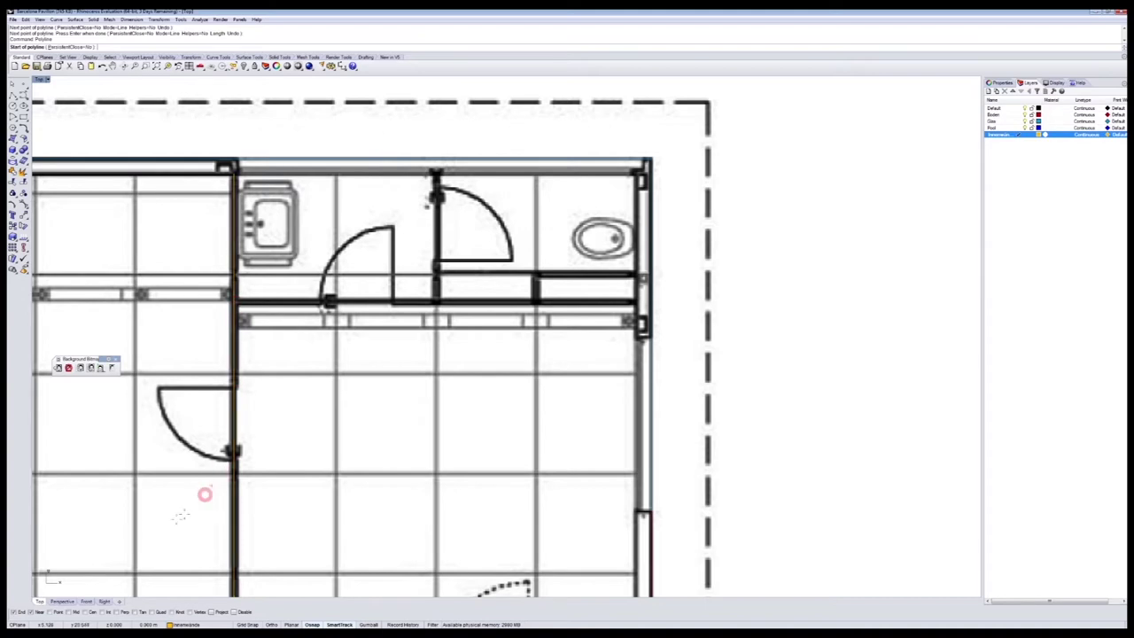
{"action": "left_click", "coordinate": [32, 612]}
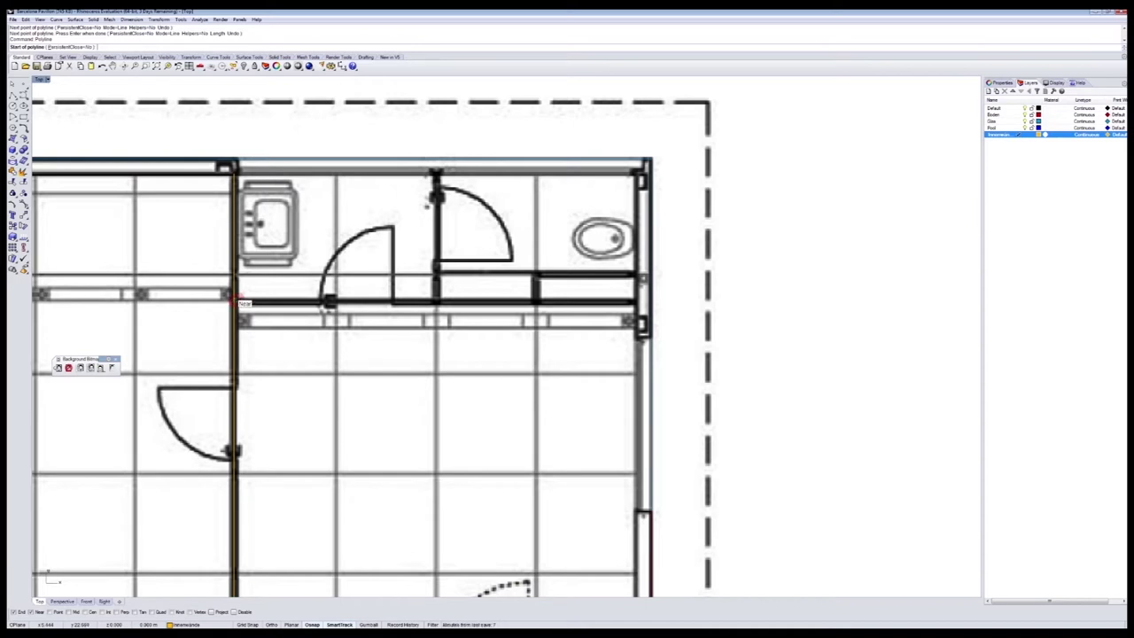
{"action": "left_click", "coordinate": [238, 302]}
{"action": "left_click", "coordinate": [636, 301]}
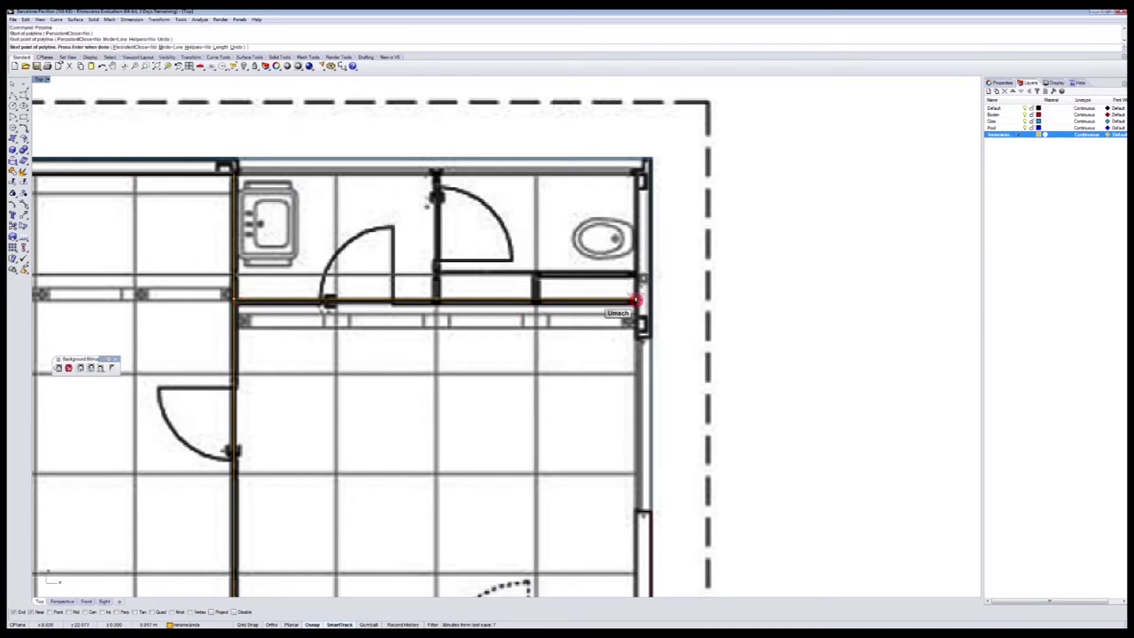
{"action": "key", "text": "Return"}
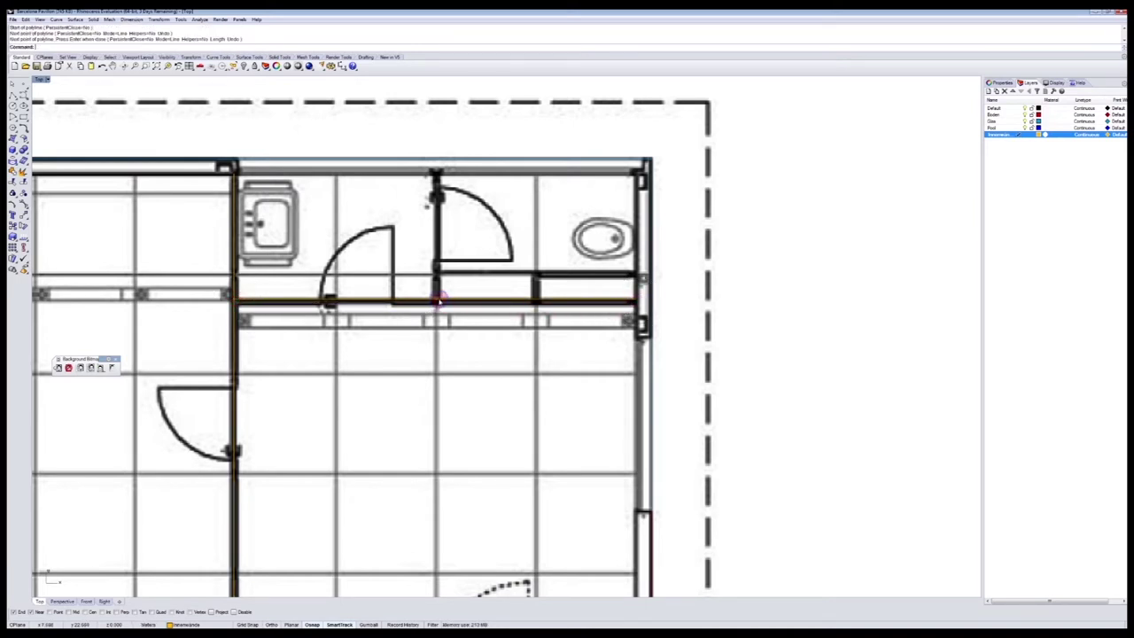
Draw a polyline along the partition between the two washrooms, from the horizontal inner wall up to the top wall
{"action": "key", "text": "Return"}
{"action": "left_click", "coordinate": [440, 302]}
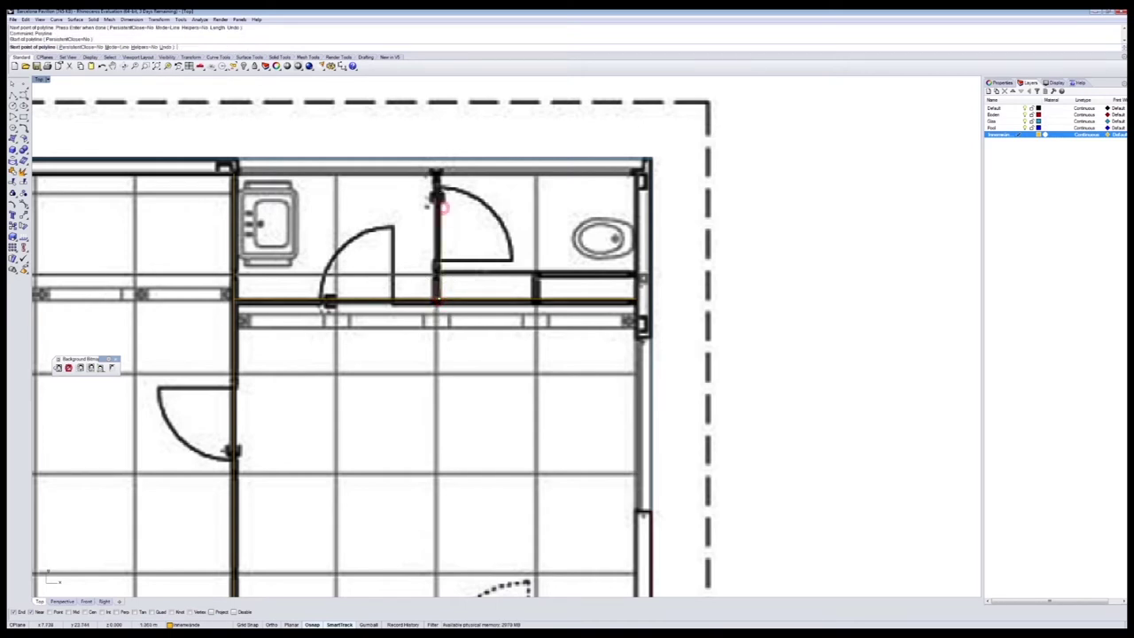
{"action": "left_click", "coordinate": [440, 175]}
{"action": "key", "text": "Return"}
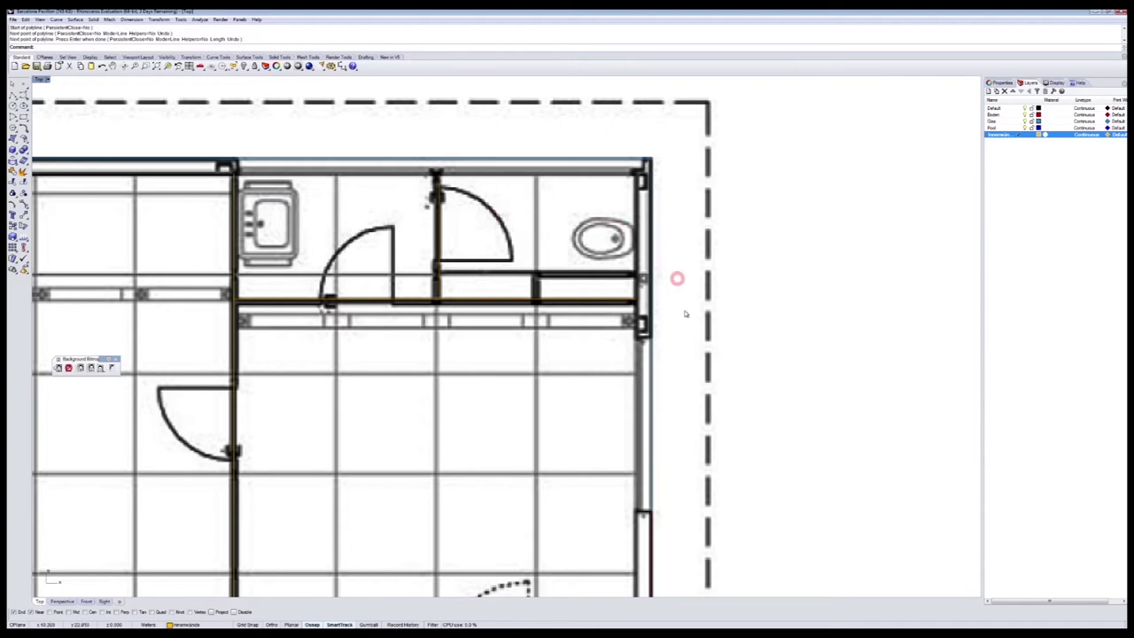
Create a layer named Möblierung, set its color to Green and make it current
{"action": "scroll", "coordinate": [691, 339], "scroll_direction": "down", "scroll_amount": 6}
{"action": "right_click_drag", "start_coordinate": [798, 385], "coordinate": [373, 233]}
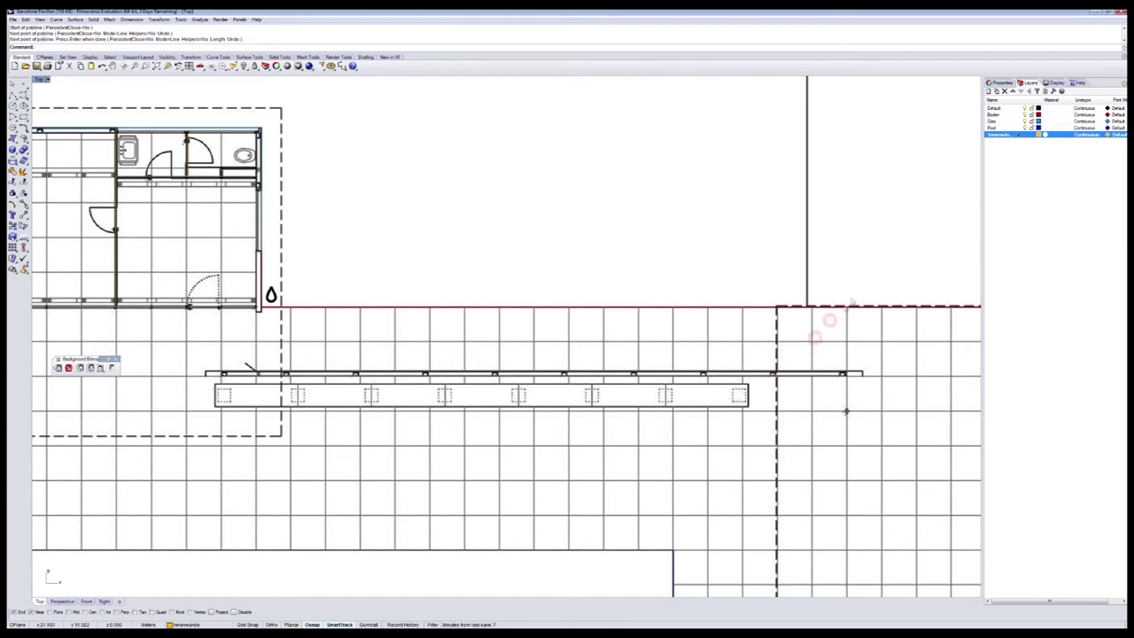
{"action": "left_click", "coordinate": [988, 91]}
{"action": "type", "text": "M"}
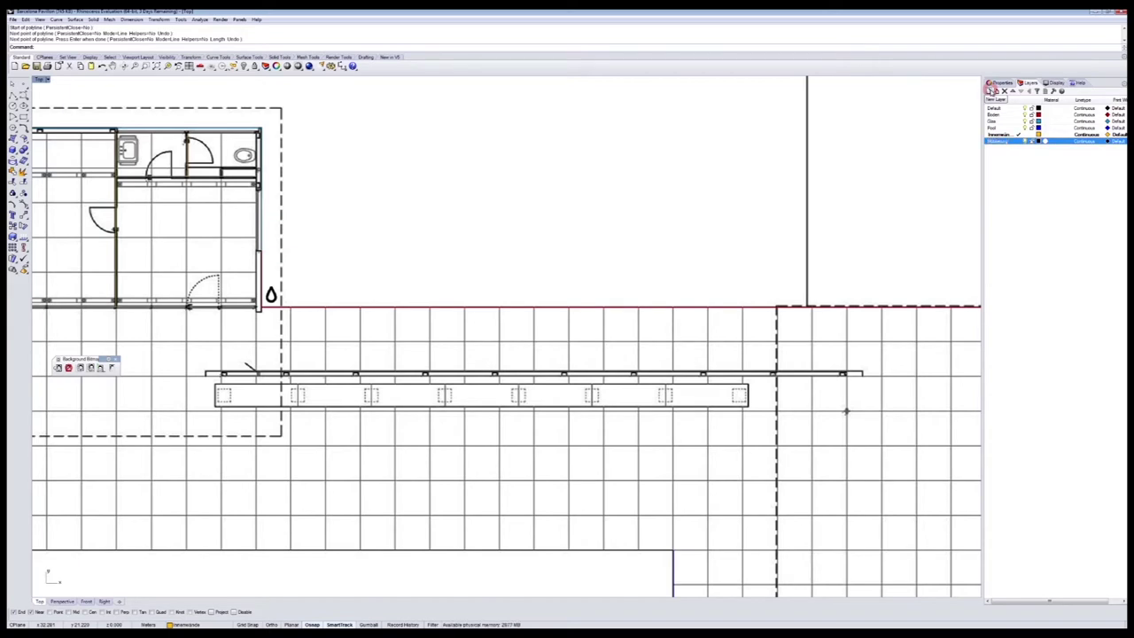
{"action": "left_click", "coordinate": [1041, 142]}
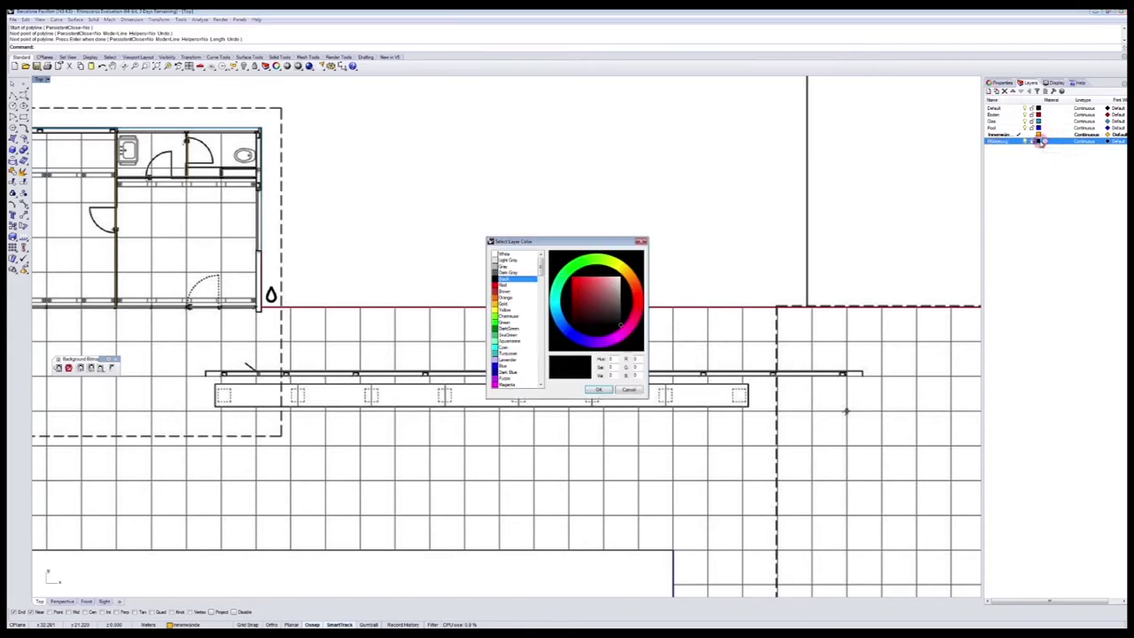
{"action": "left_click", "coordinate": [510, 324]}
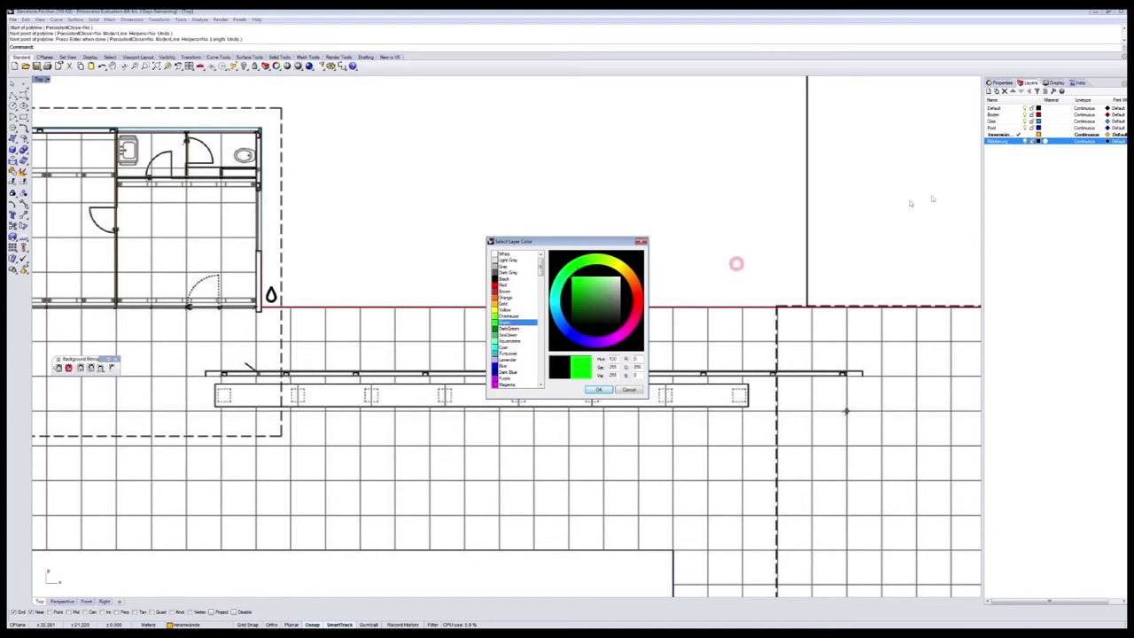
{"action": "left_click", "coordinate": [600, 390]}
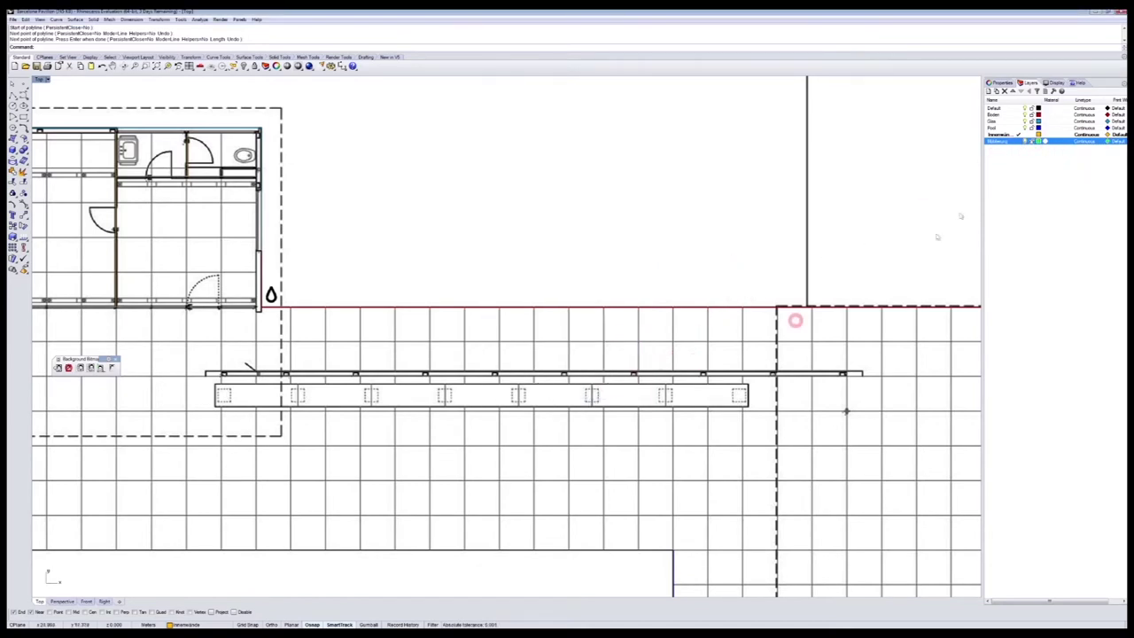
{"action": "left_click", "coordinate": [1015, 140]}
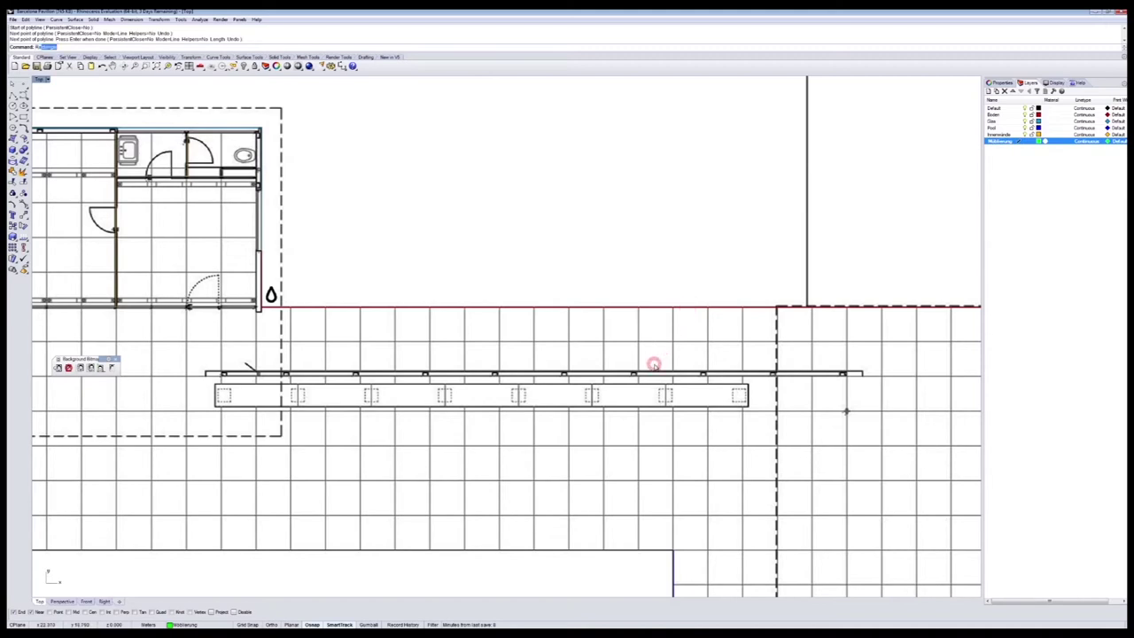
Draw a rectangle over the rightmost segment of the long bench, from its upper-right corner to the lower end of the first divider
{"action": "key", "text": "Return"}
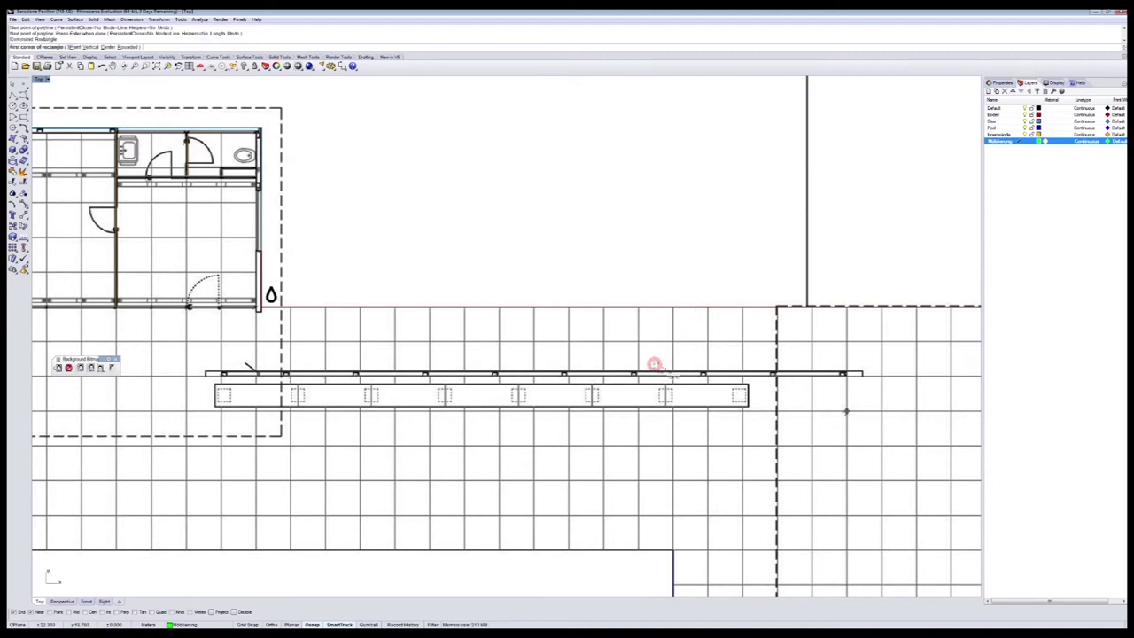
{"action": "scroll", "coordinate": [736, 397], "scroll_direction": "up", "scroll_amount": 3}
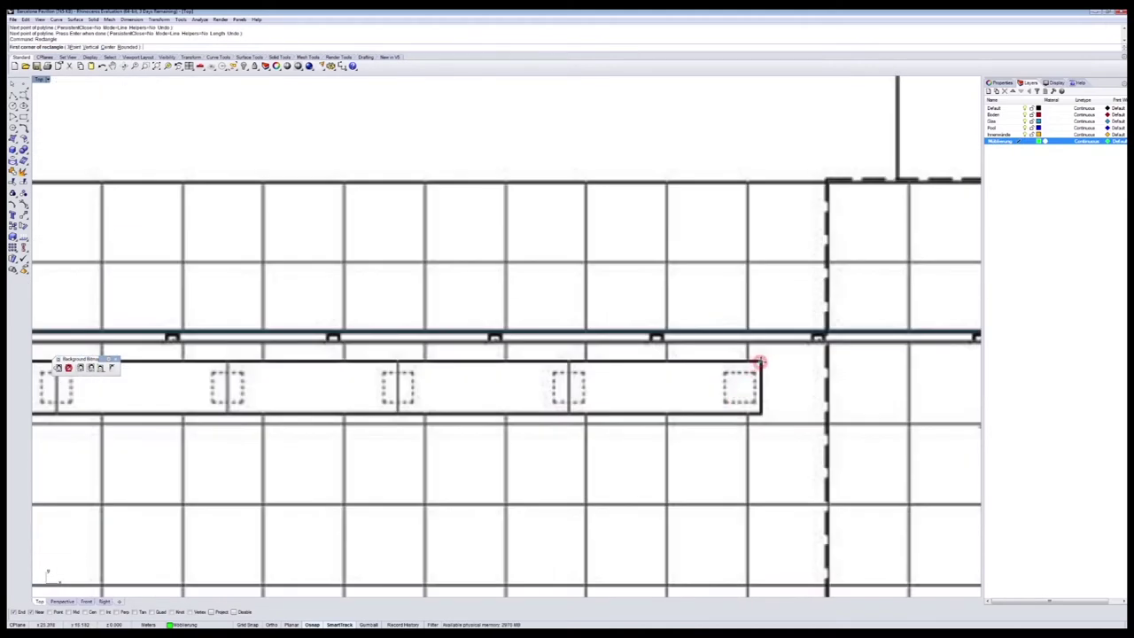
{"action": "left_click", "coordinate": [761, 363]}
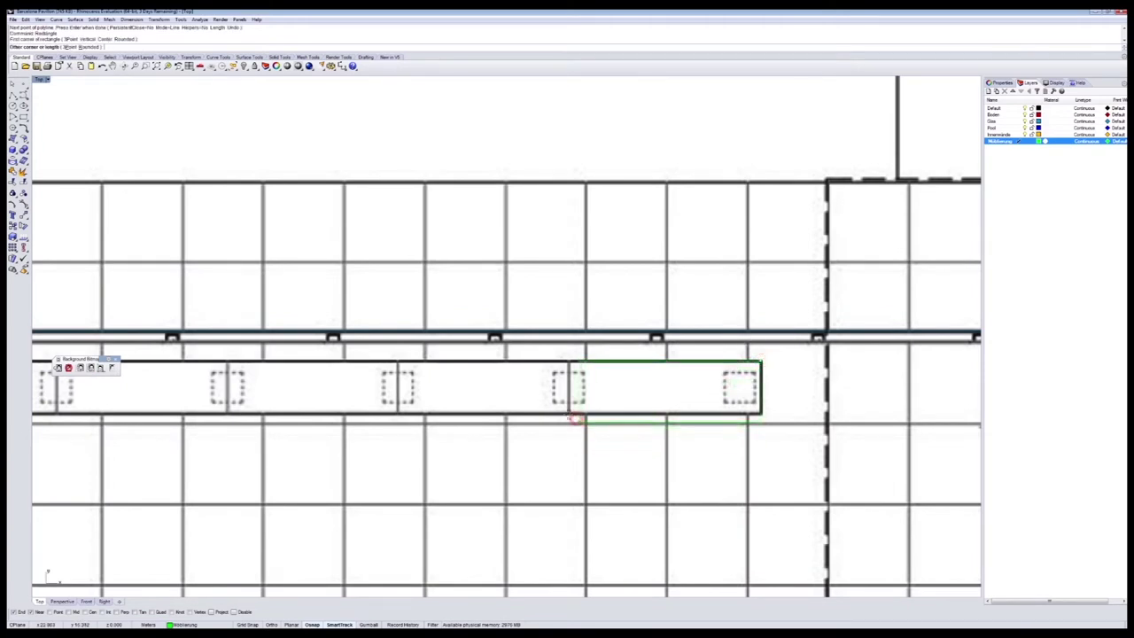
{"action": "left_click", "coordinate": [568, 412]}
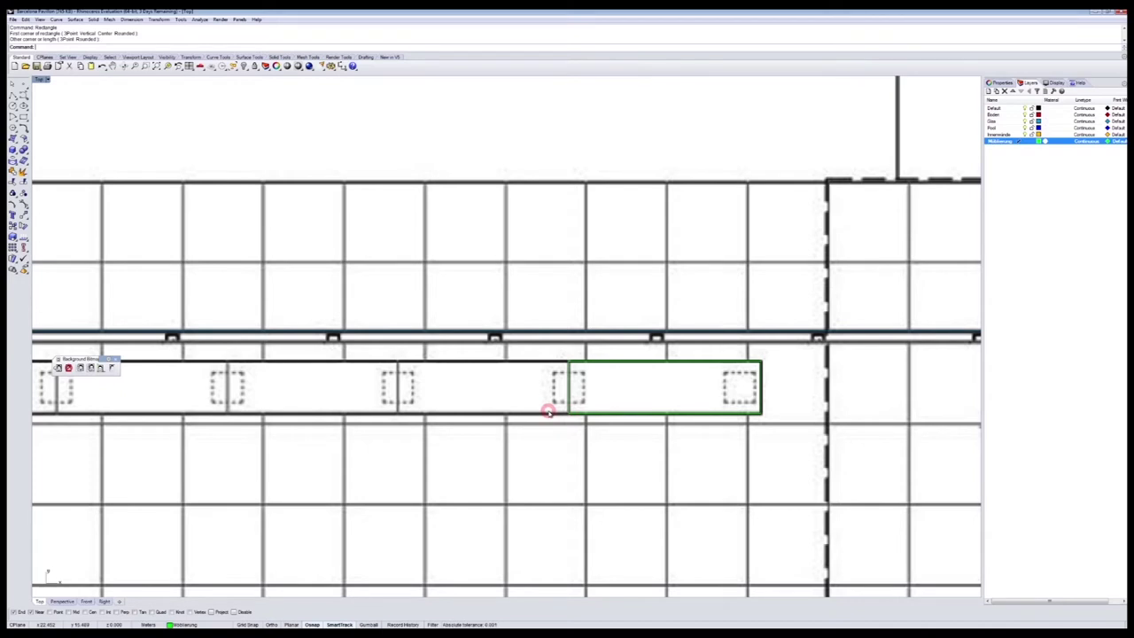
Copy the bench segment rectangle from its upper-right corner to its upper-left corner, directly beside the original
{"action": "type", "text": "copy"}
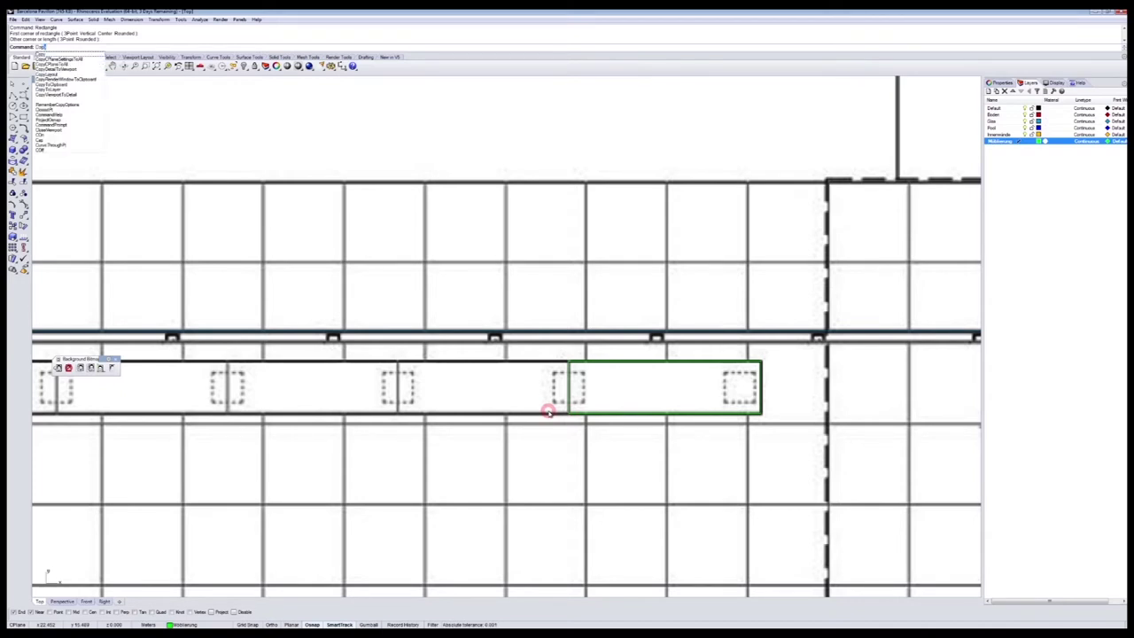
{"action": "key", "text": "Return"}
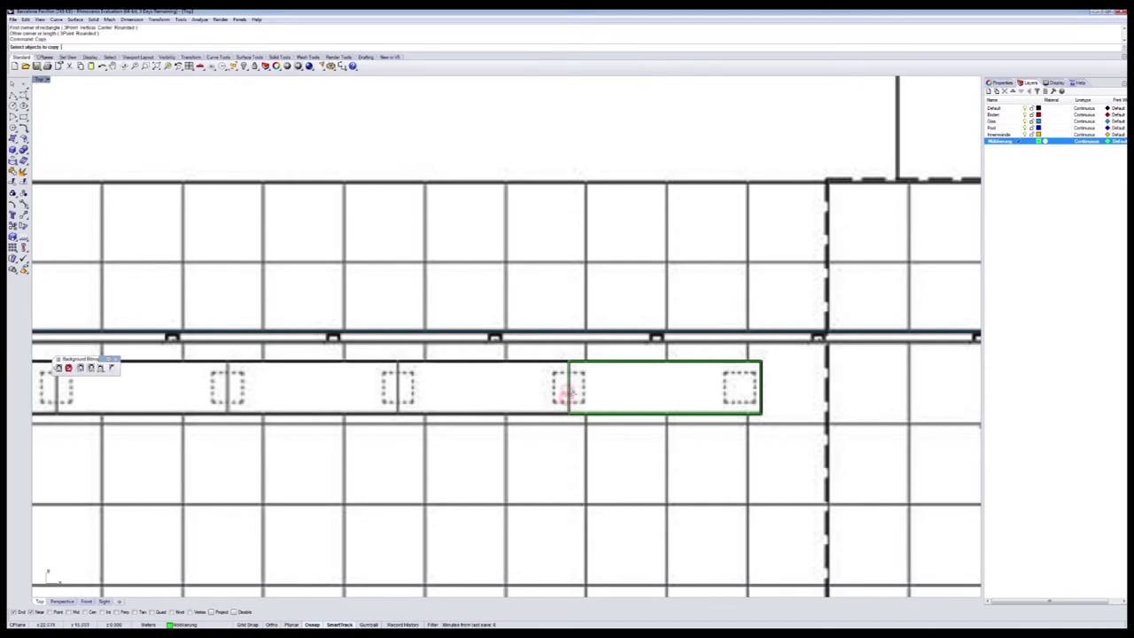
{"action": "left_click", "coordinate": [735, 362]}
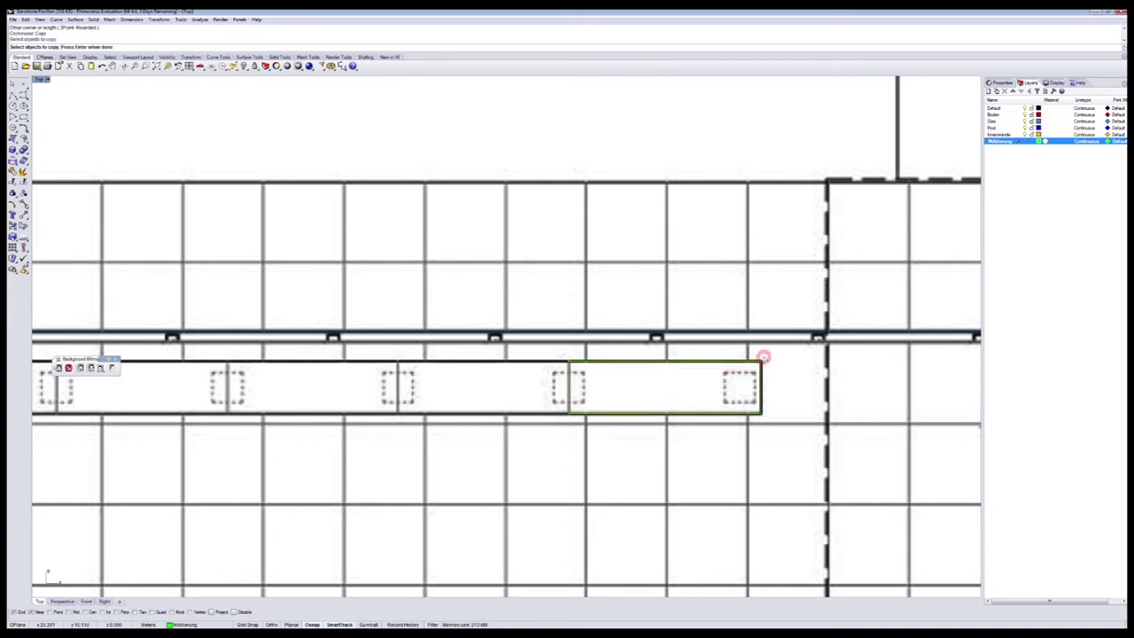
{"action": "key", "text": "Return"}
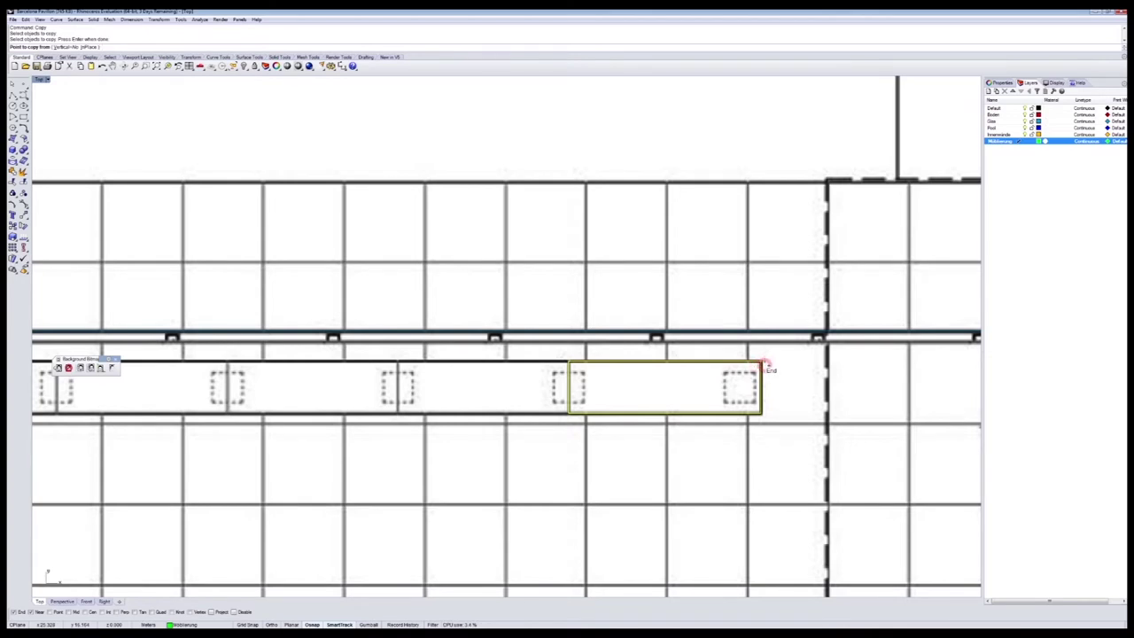
{"action": "left_click", "coordinate": [760, 361]}
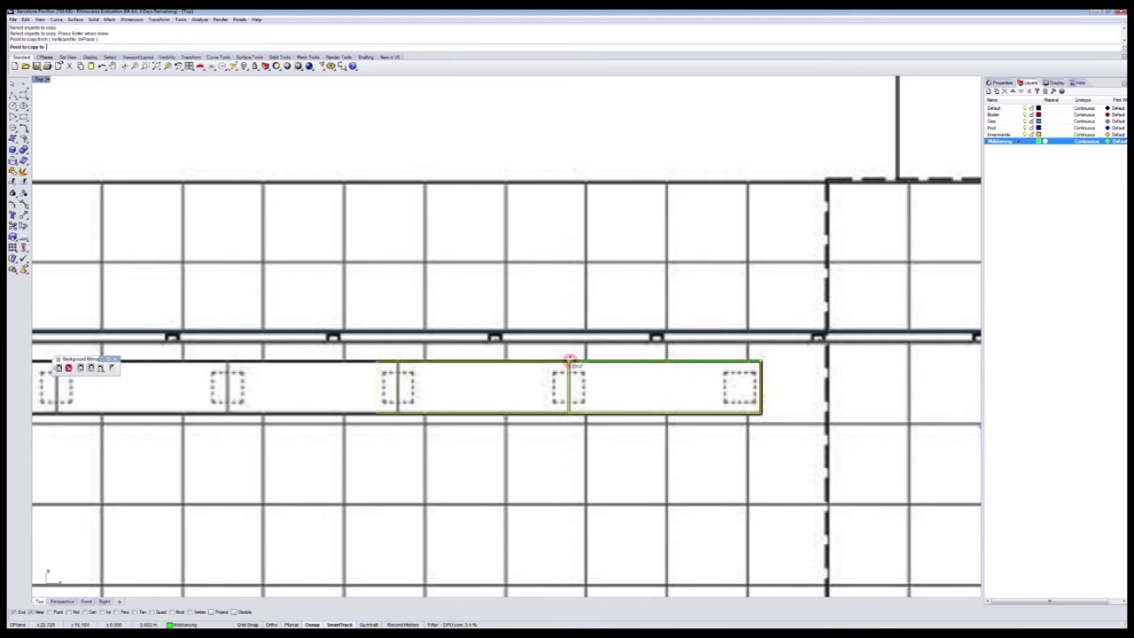
{"action": "left_click", "coordinate": [565, 361]}
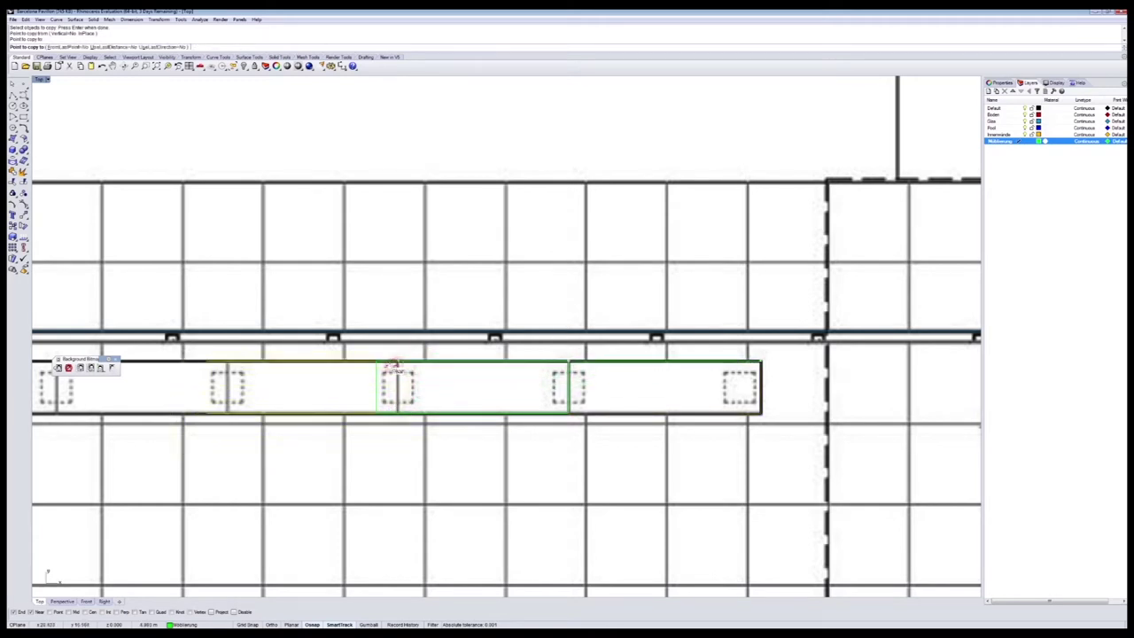
{"action": "right_click", "coordinate": [371, 395]}
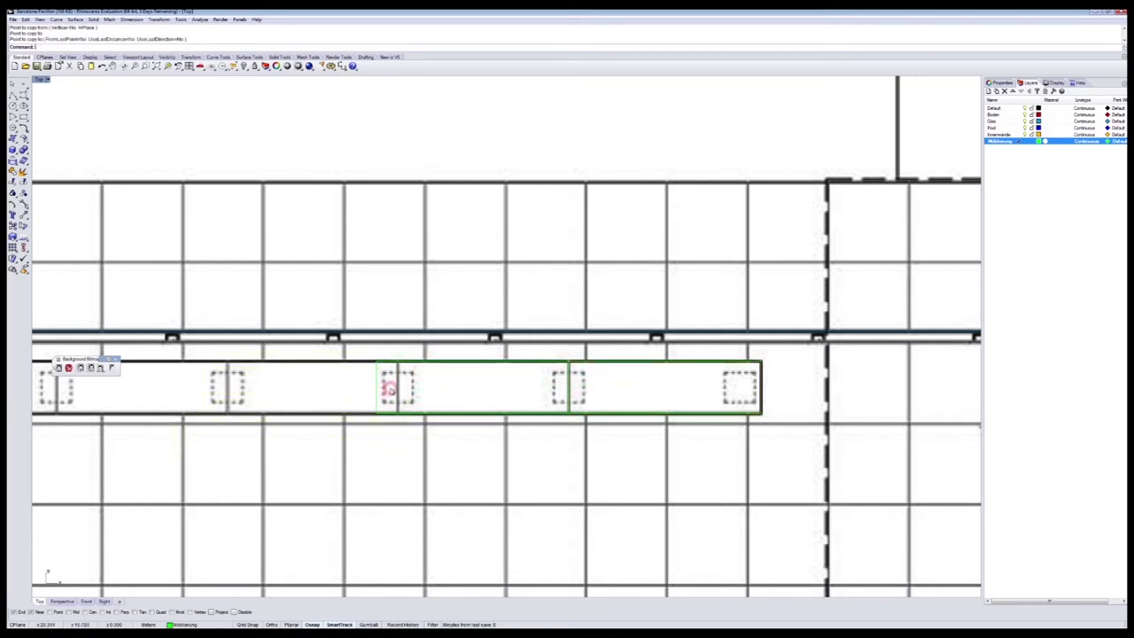
Scale the copied rectangle in one direction with Scale1D from its upper-right corner so its left edge meets the second bench divider
{"action": "type", "text": "Sca"}
{"action": "key", "text": "Down"}
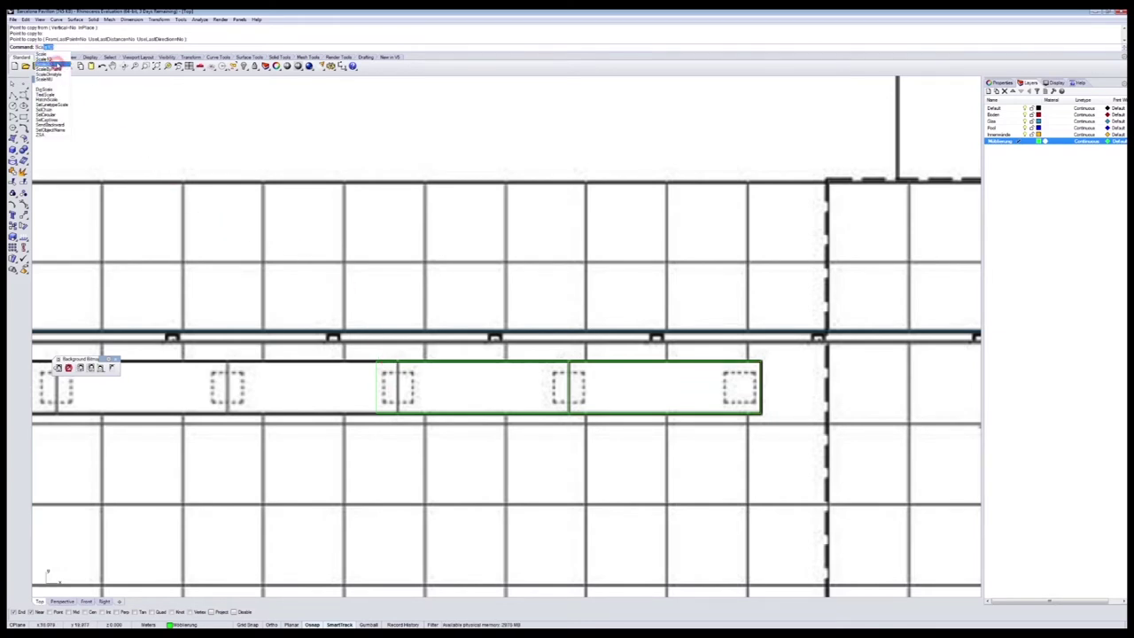
{"action": "left_click", "coordinate": [58, 61]}
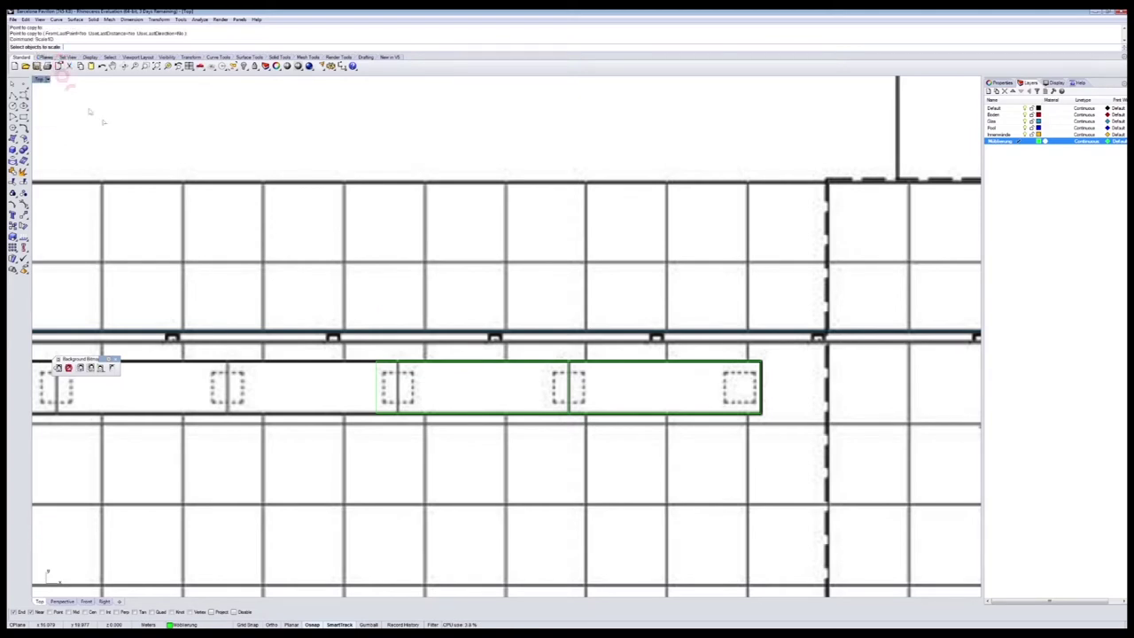
{"action": "left_click", "coordinate": [375, 384]}
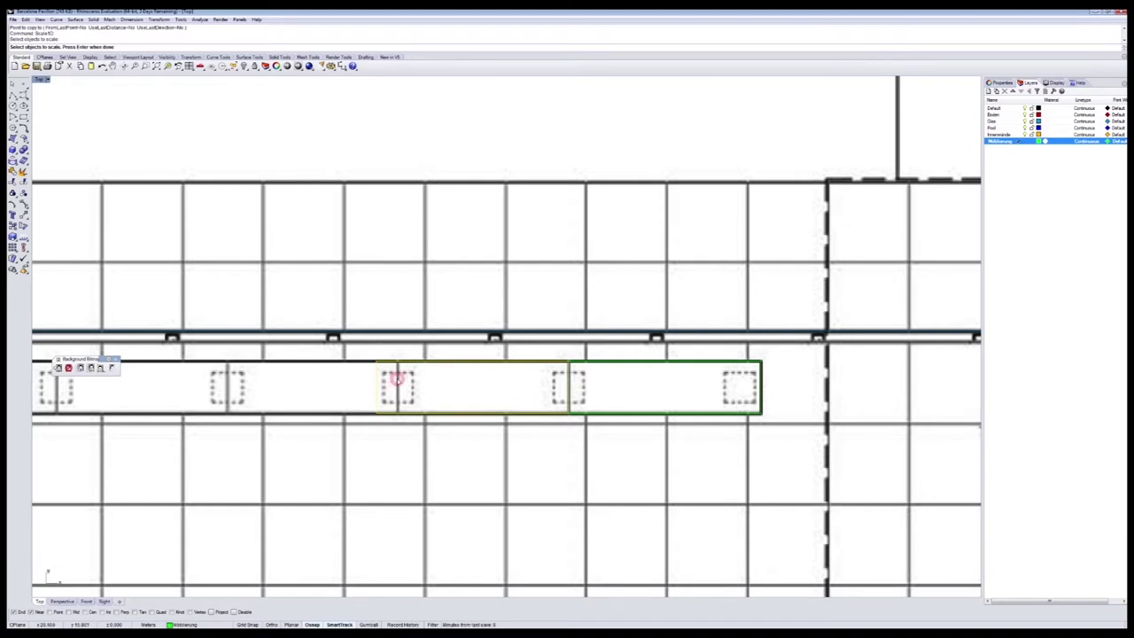
{"action": "key", "text": "Return"}
{"action": "left_click", "coordinate": [388, 371]}
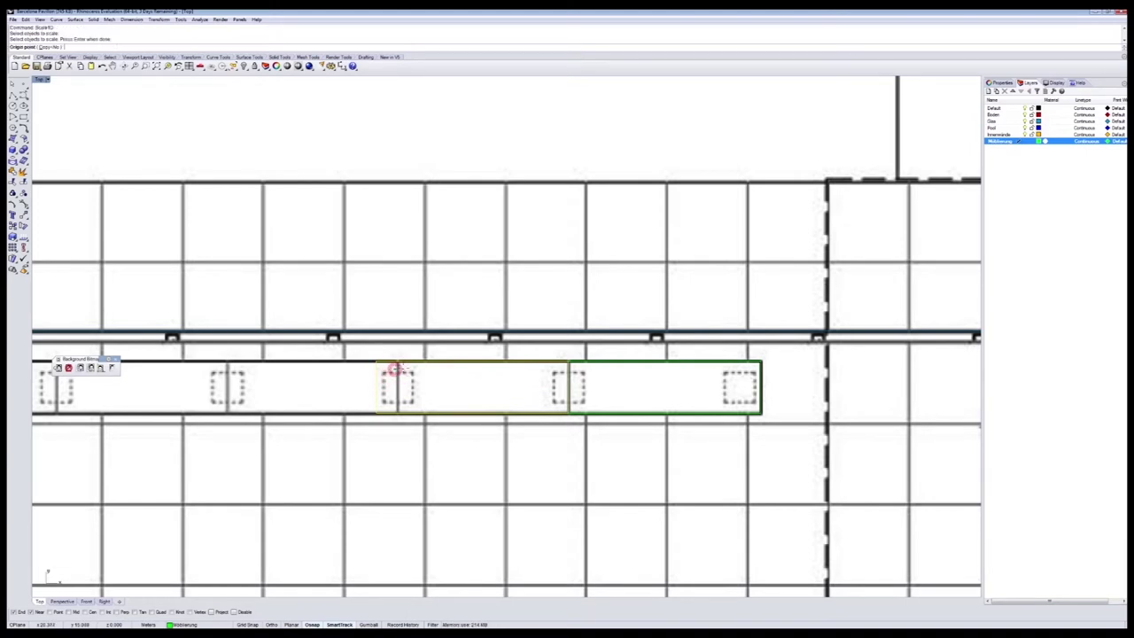
{"action": "left_click", "coordinate": [569, 364]}
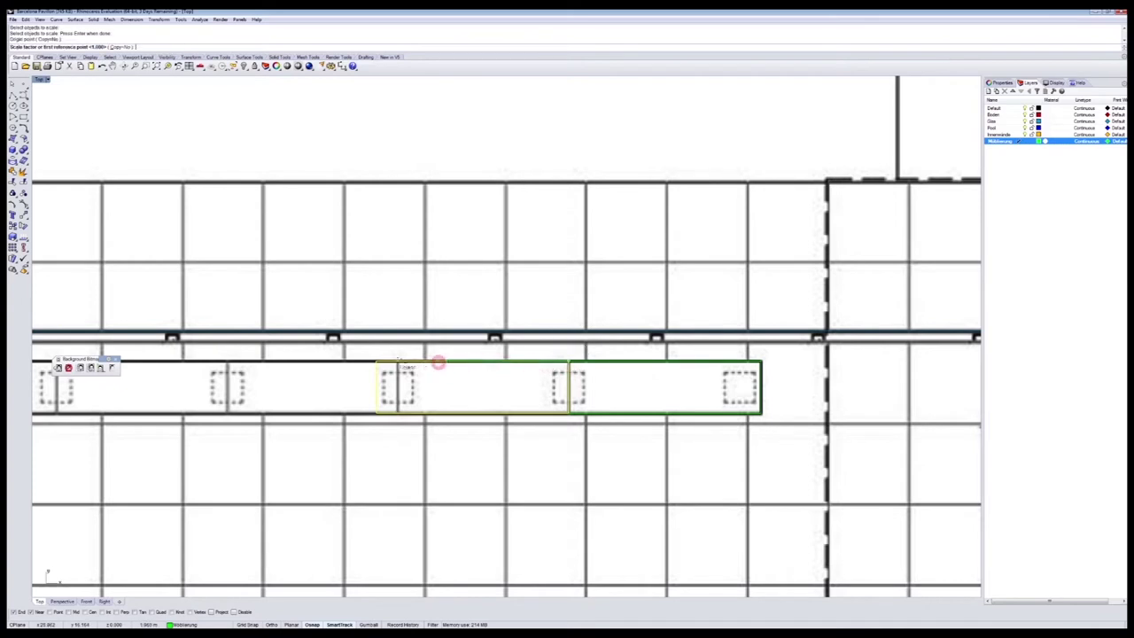
{"action": "left_click", "coordinate": [381, 360]}
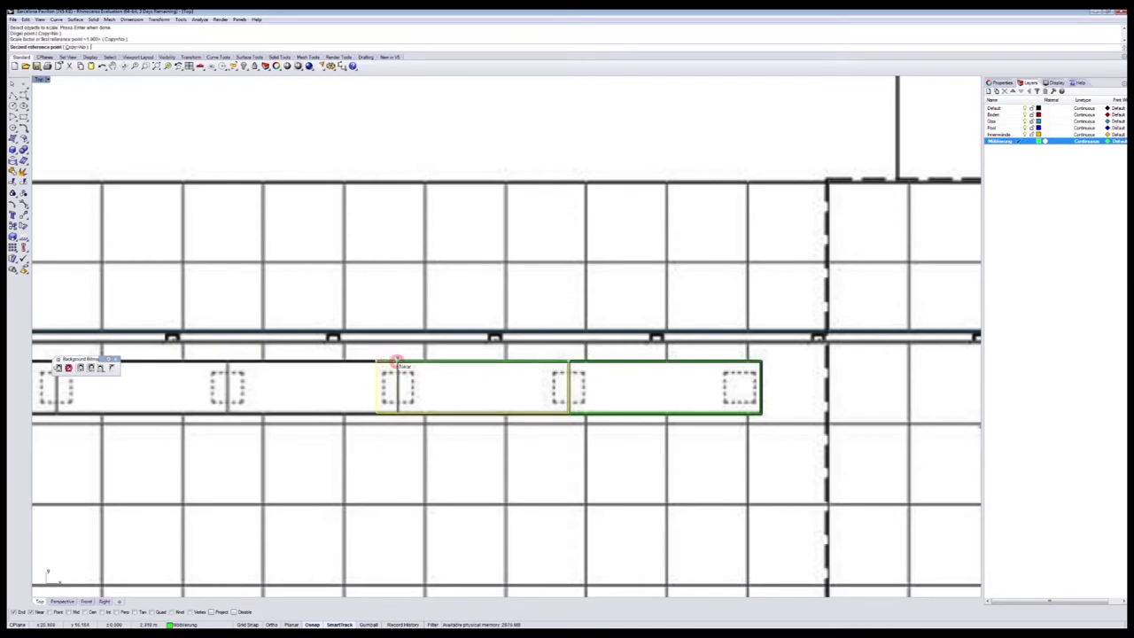
{"action": "left_click", "coordinate": [397, 363]}
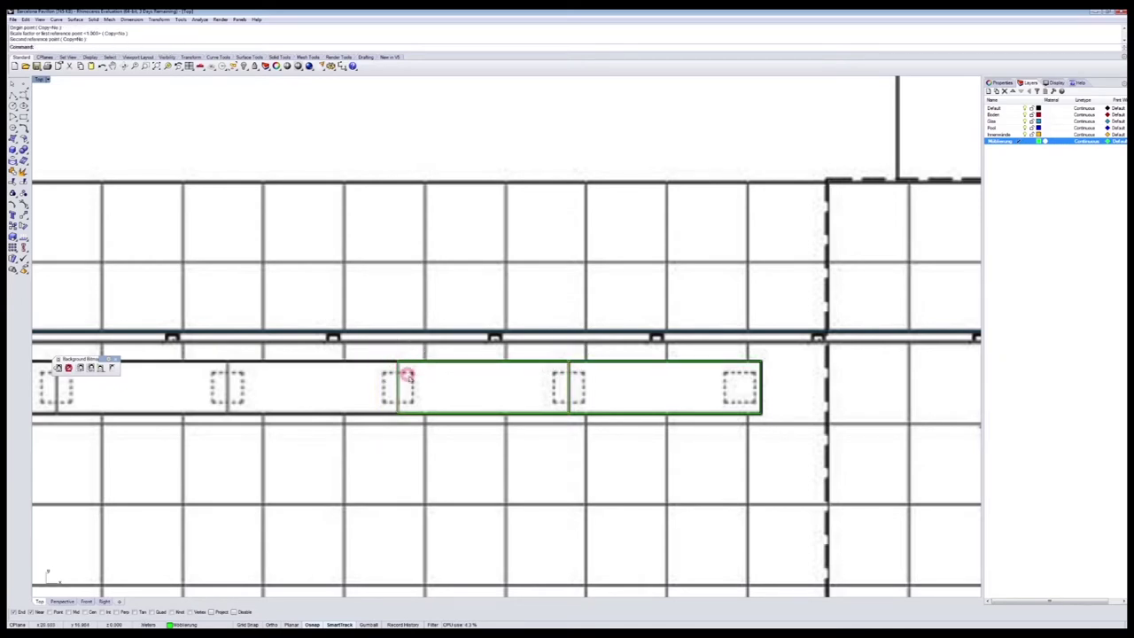
Copy the shortened rectangle end to end from its upper-right corner onto each remaining bench segment up to the left end
{"action": "left_click", "coordinate": [413, 412]}
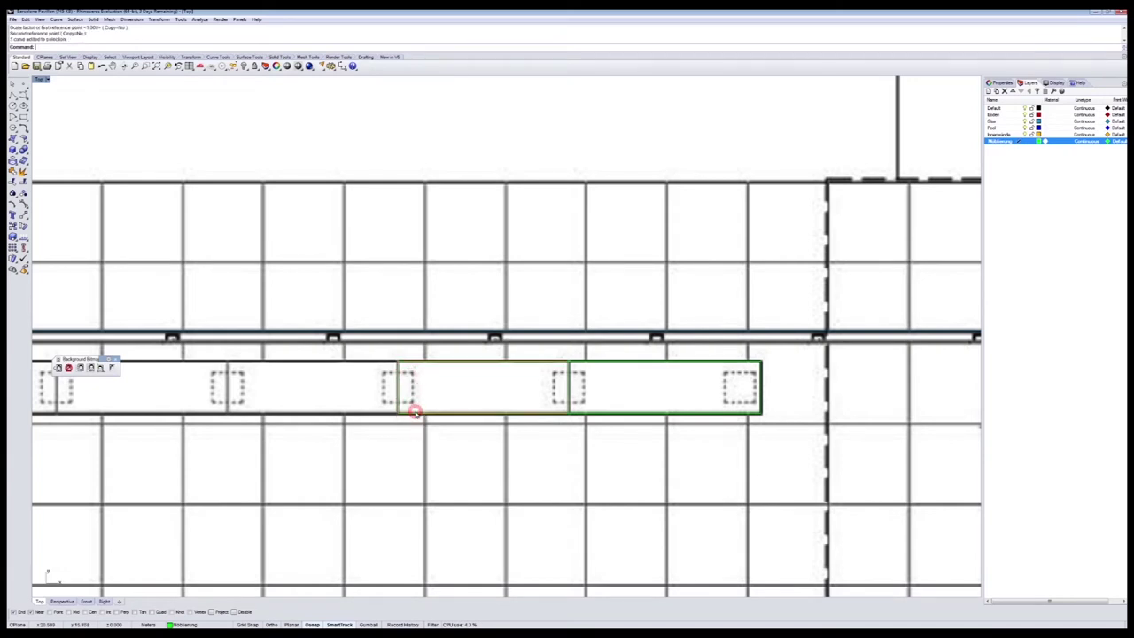
{"action": "key", "text": "Return"}
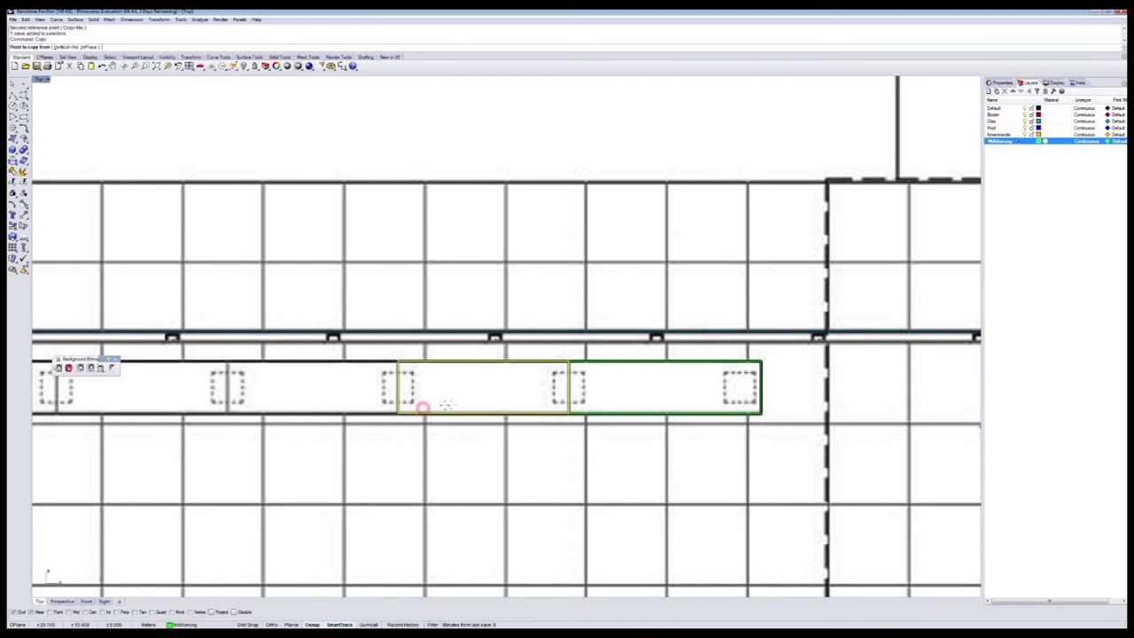
{"action": "left_click", "coordinate": [570, 364]}
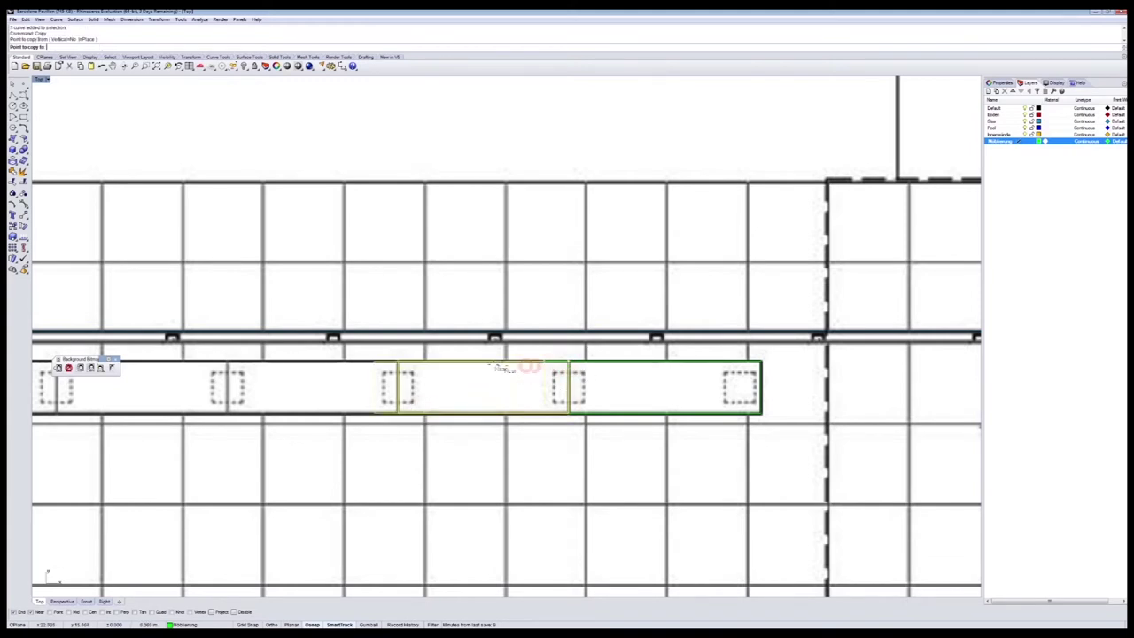
{"action": "left_click", "coordinate": [401, 363]}
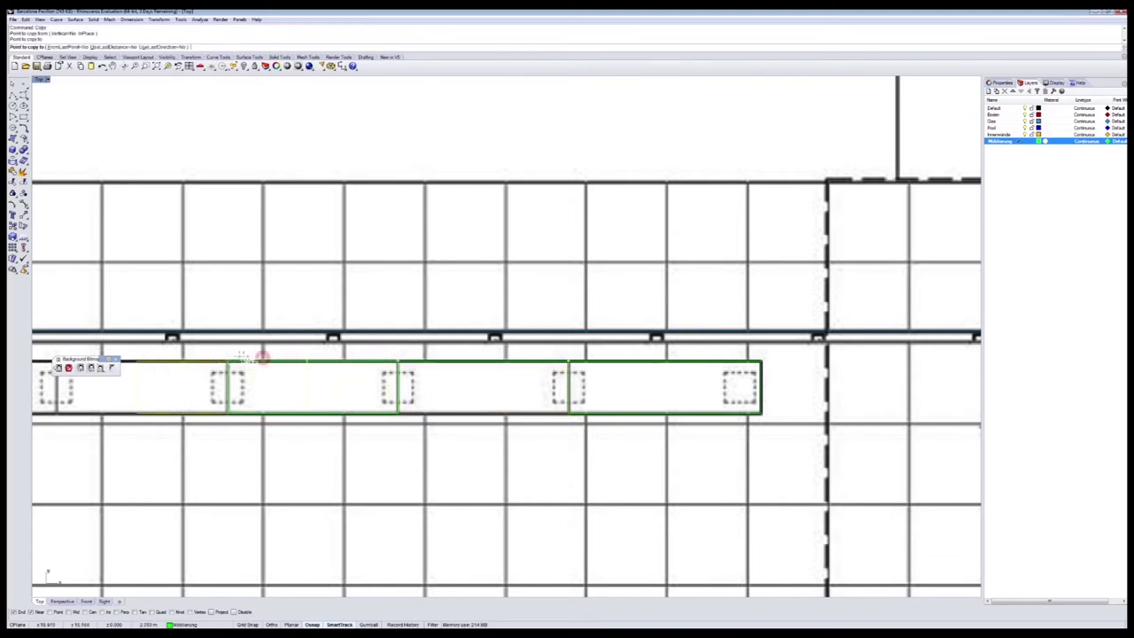
{"action": "left_click", "coordinate": [227, 363]}
{"action": "right_click_drag", "start_coordinate": [232, 381], "coordinate": [822, 409]}
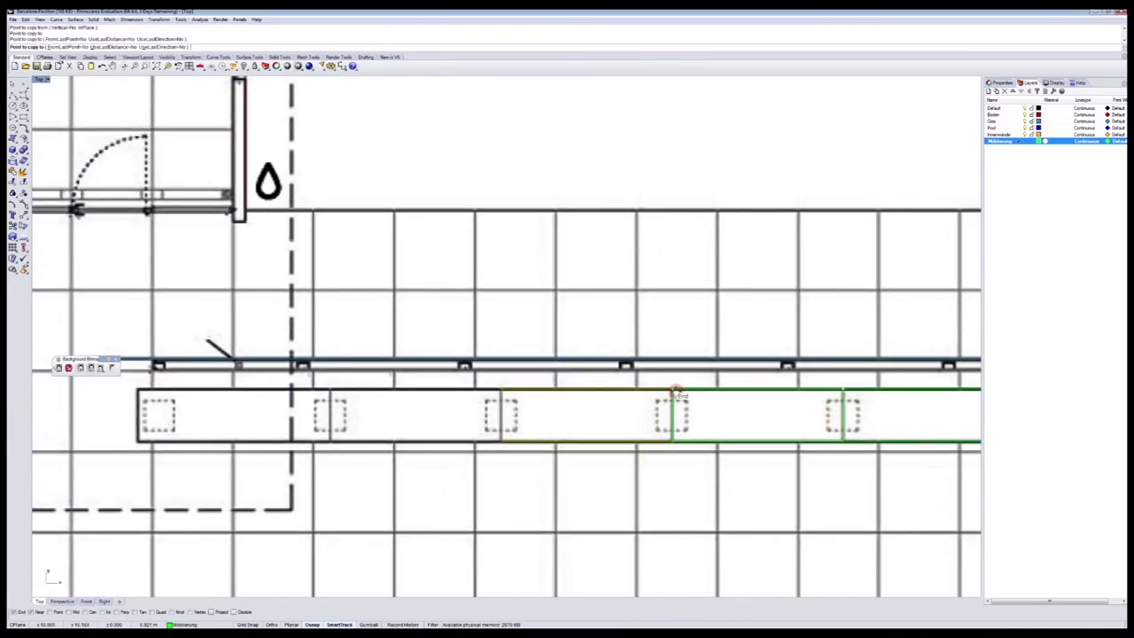
{"action": "left_click", "coordinate": [675, 391]}
{"action": "left_click", "coordinate": [500, 392]}
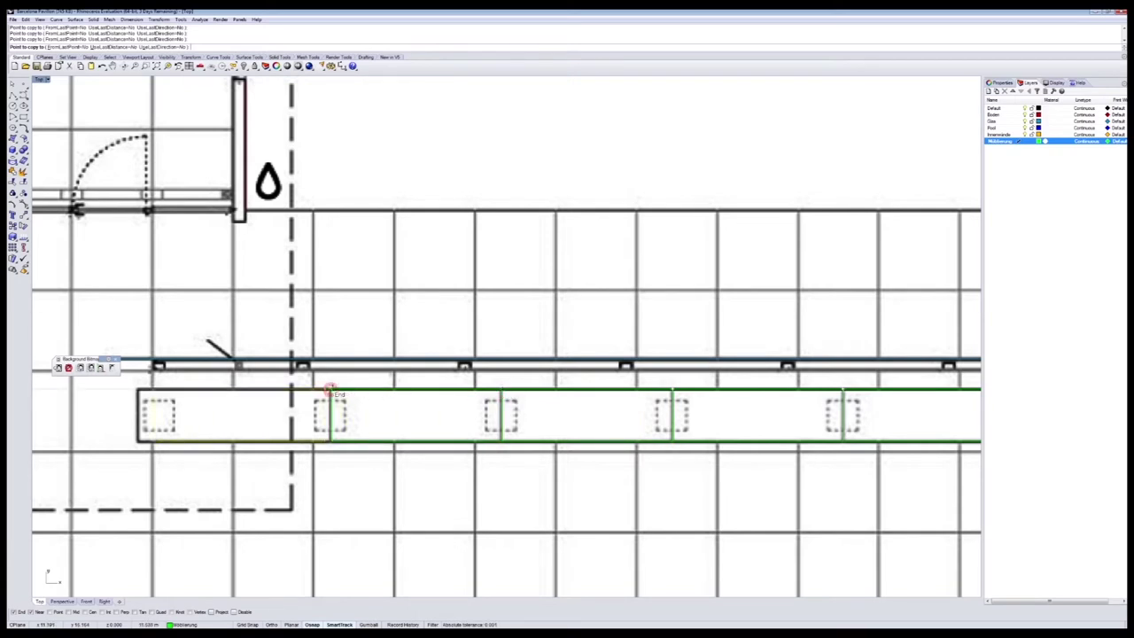
{"action": "key", "text": "Return"}
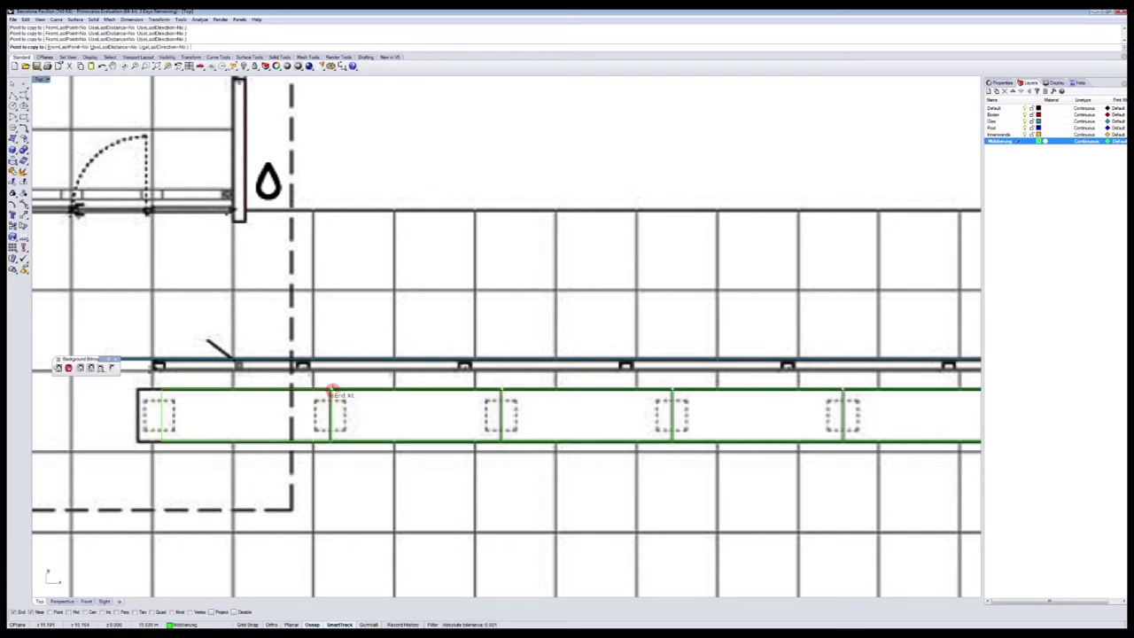
Stretch the last rectangle with Scale1D from its upper-right corner so its left edge meets the bench's left end
{"action": "left_click", "coordinate": [294, 388]}
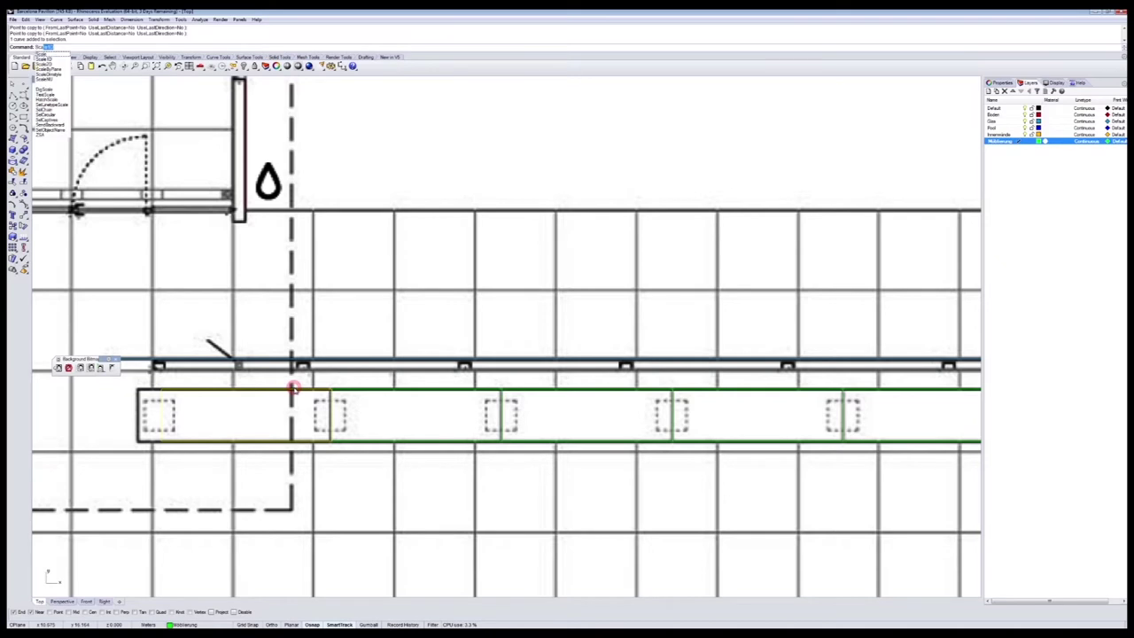
{"action": "key", "text": "Return"}
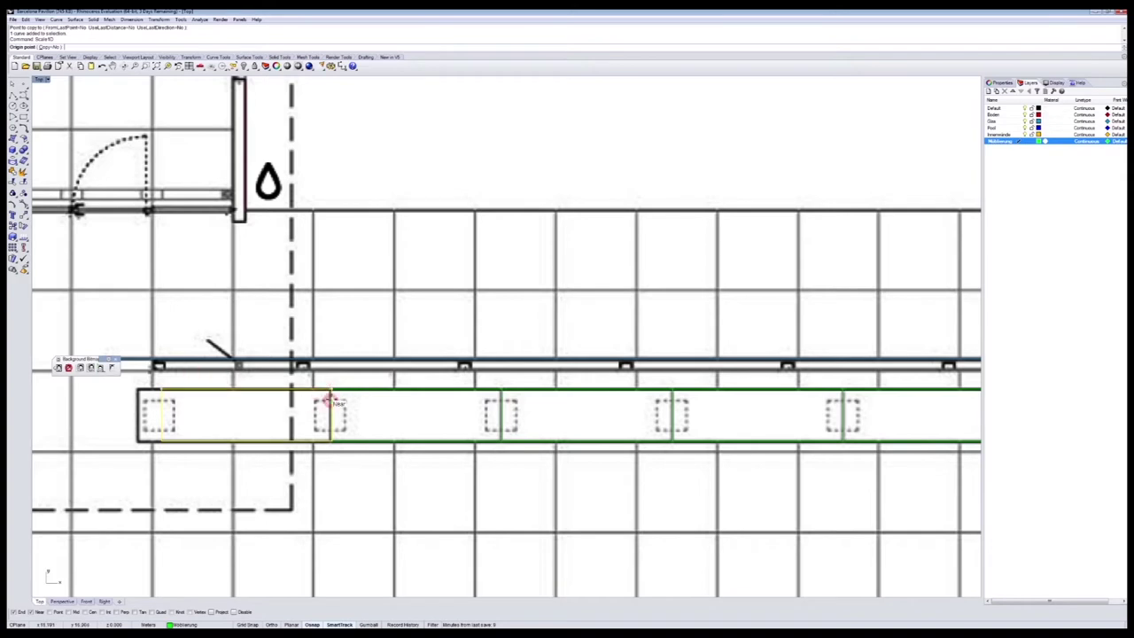
{"action": "left_click", "coordinate": [331, 390]}
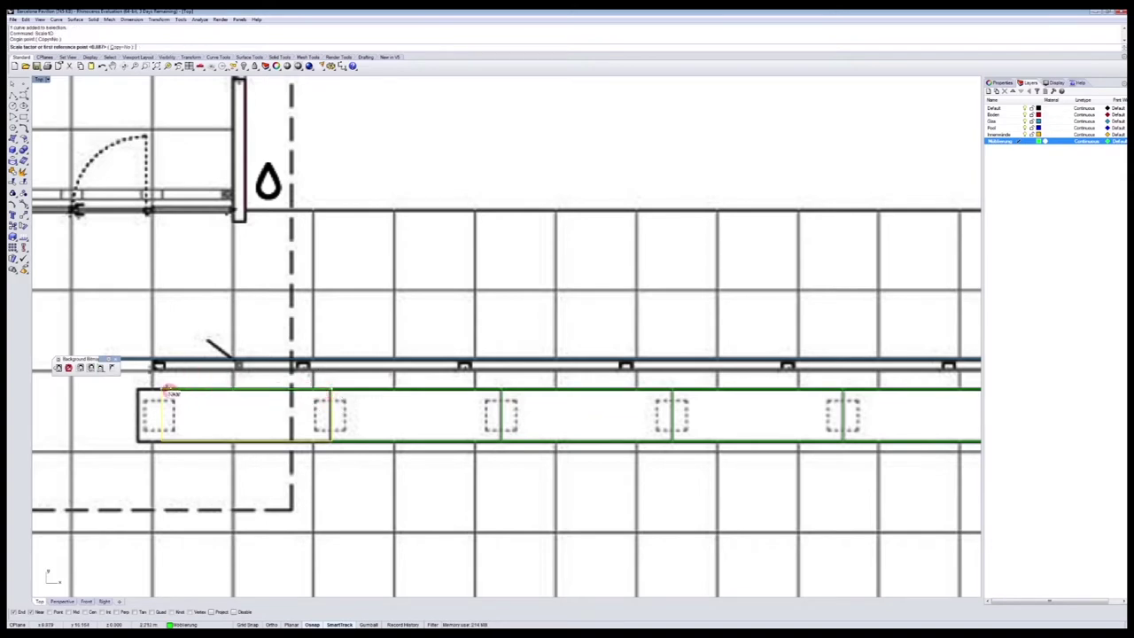
{"action": "left_click", "coordinate": [162, 390]}
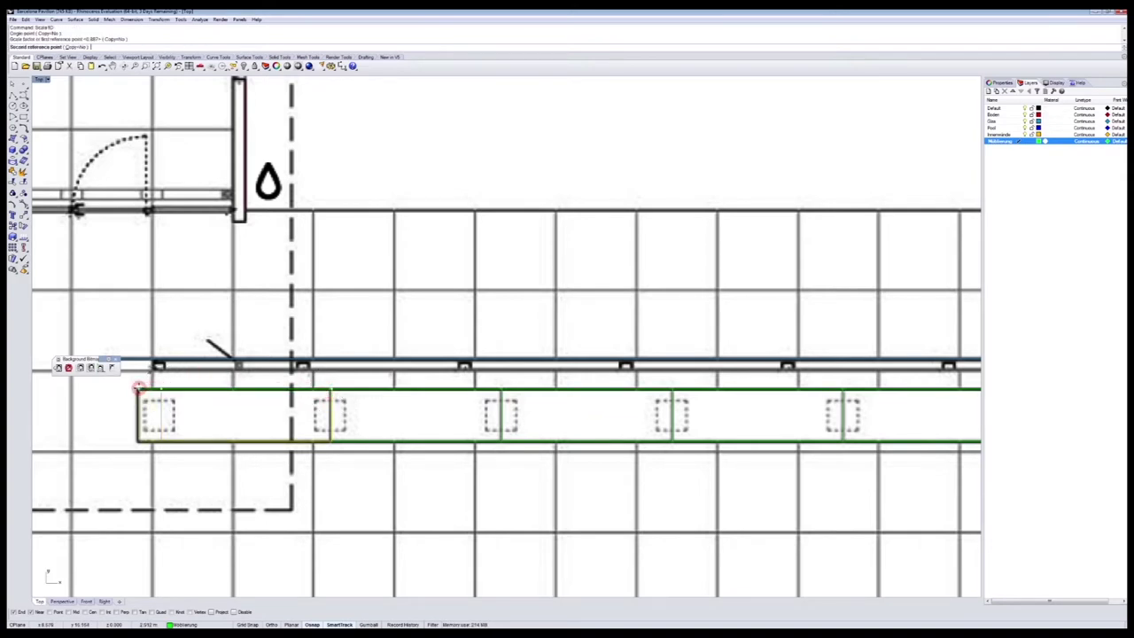
{"action": "left_click", "coordinate": [139, 389]}
{"action": "left_click", "coordinate": [324, 310]}
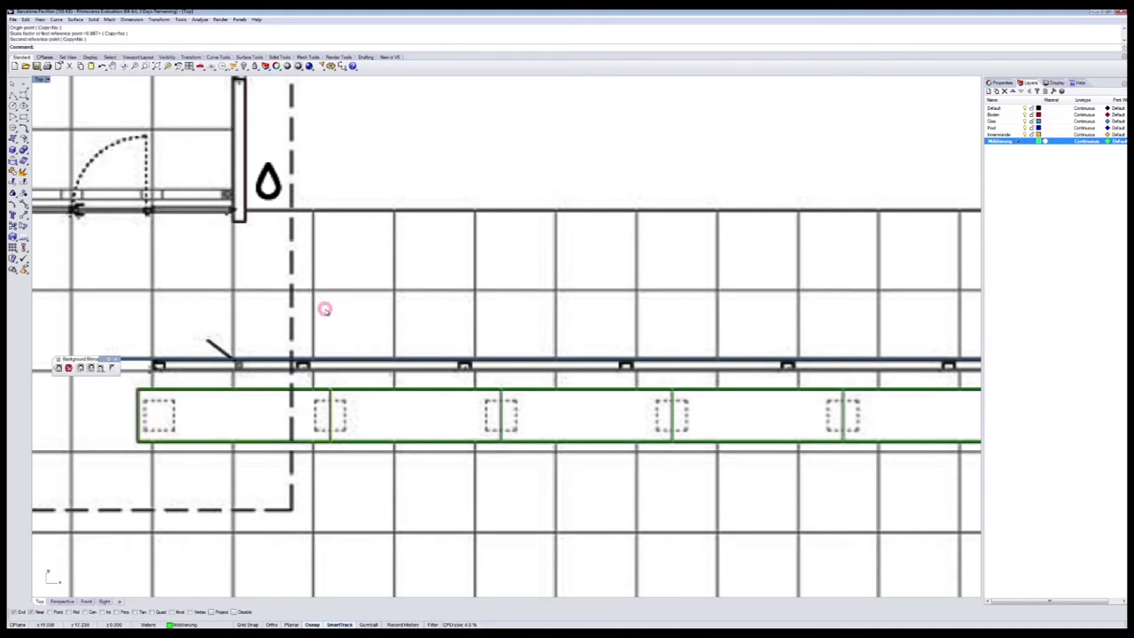
Create a new layer named Säulen for the columns and set its color to cyan
{"action": "scroll", "coordinate": [325, 309], "scroll_direction": "down", "scroll_amount": 2}
{"action": "scroll", "coordinate": [337, 313], "scroll_direction": "down", "scroll_amount": 3}
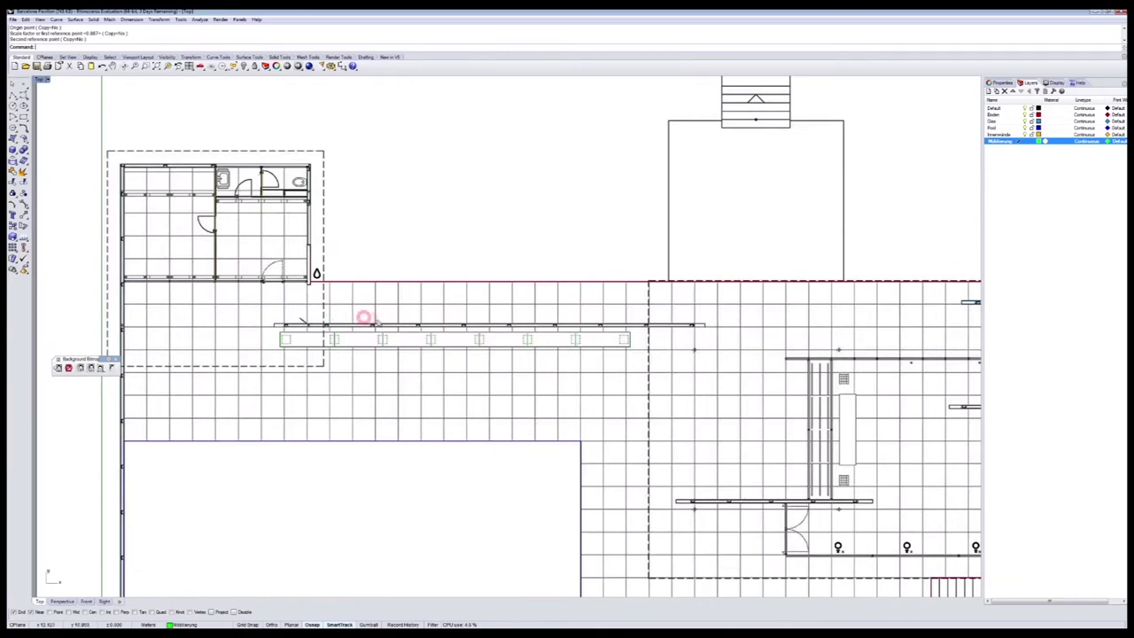
{"action": "scroll", "coordinate": [368, 317], "scroll_direction": "down", "scroll_amount": 2}
{"action": "right_click_drag", "start_coordinate": [567, 381], "coordinate": [336, 352]}
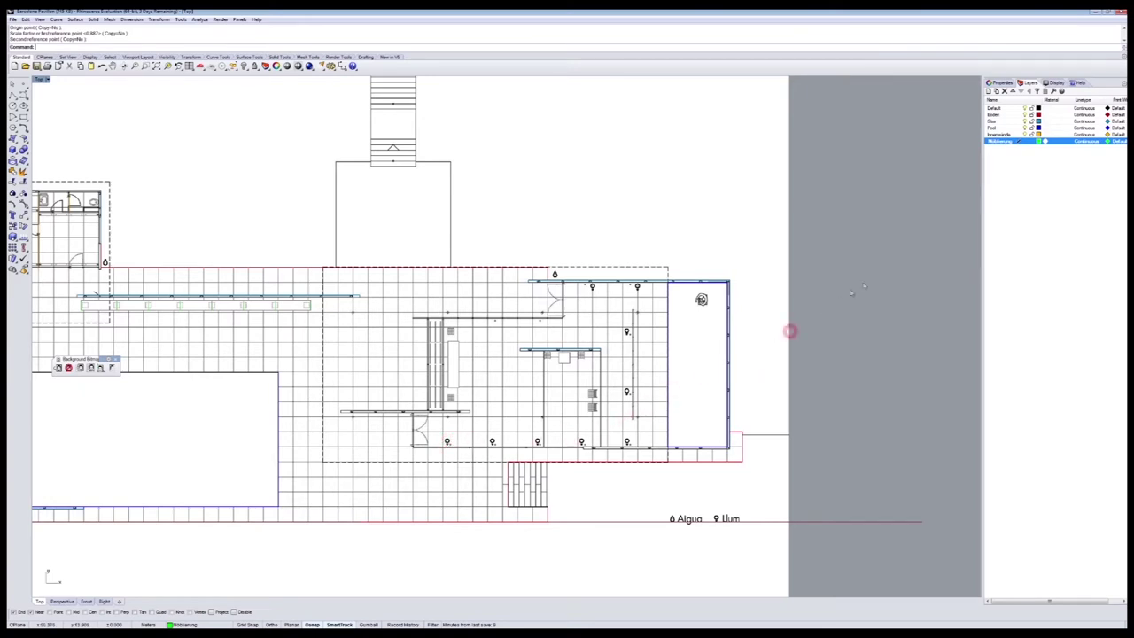
{"action": "left_click", "coordinate": [989, 91]}
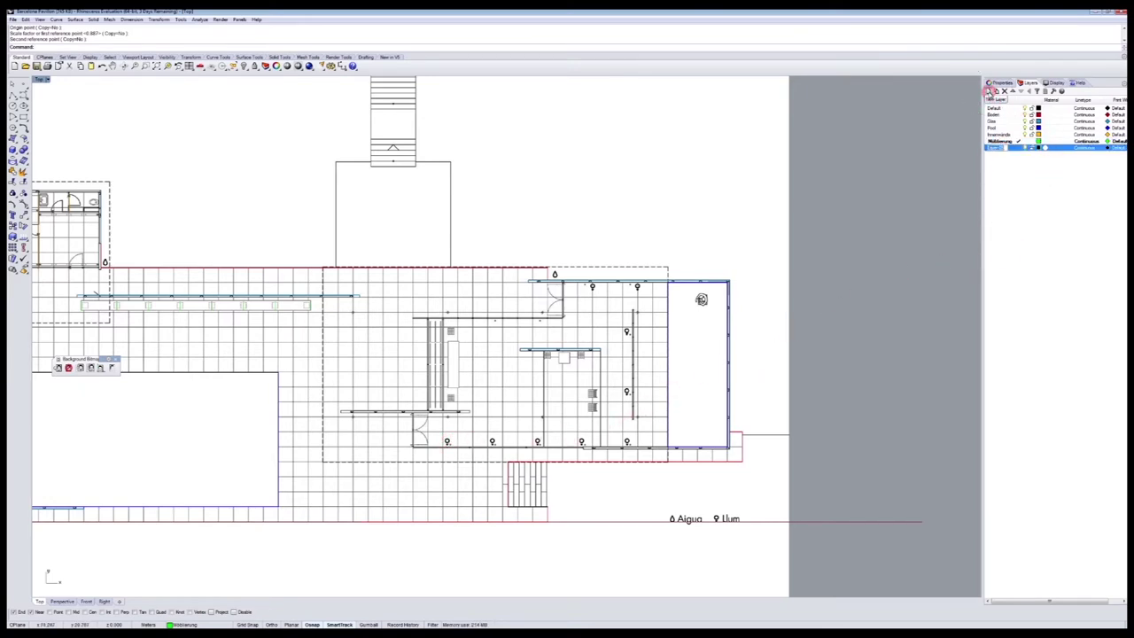
{"action": "type", "text": "Säulen"}
{"action": "key", "text": "Return"}
{"action": "left_click", "coordinate": [1039, 147]}
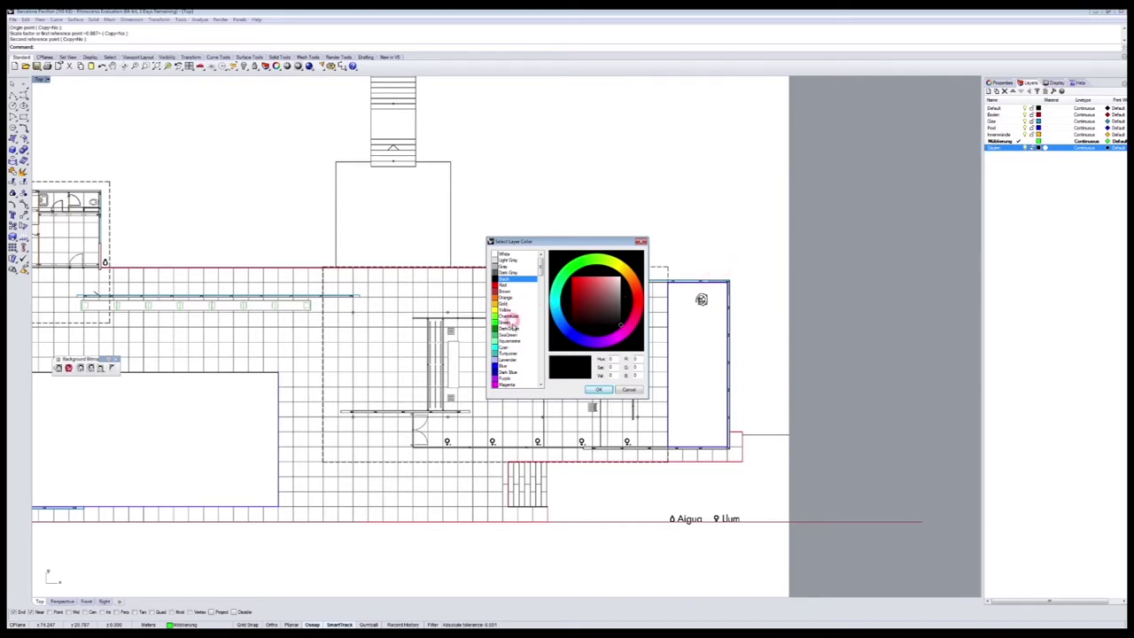
{"action": "left_click", "coordinate": [506, 347]}
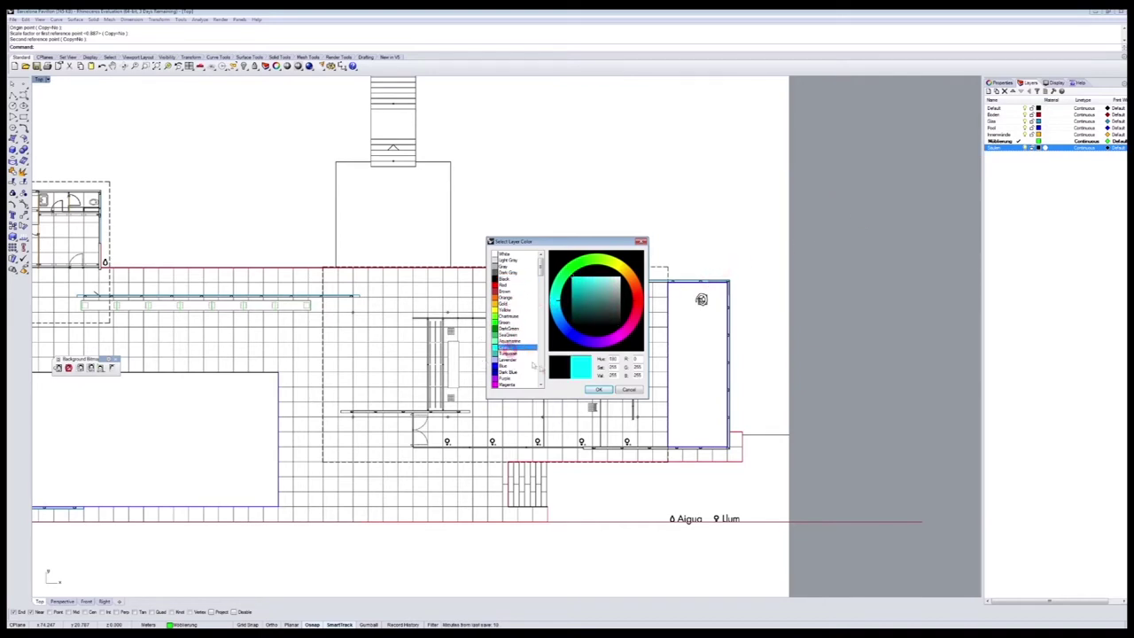
{"action": "left_click", "coordinate": [599, 390]}
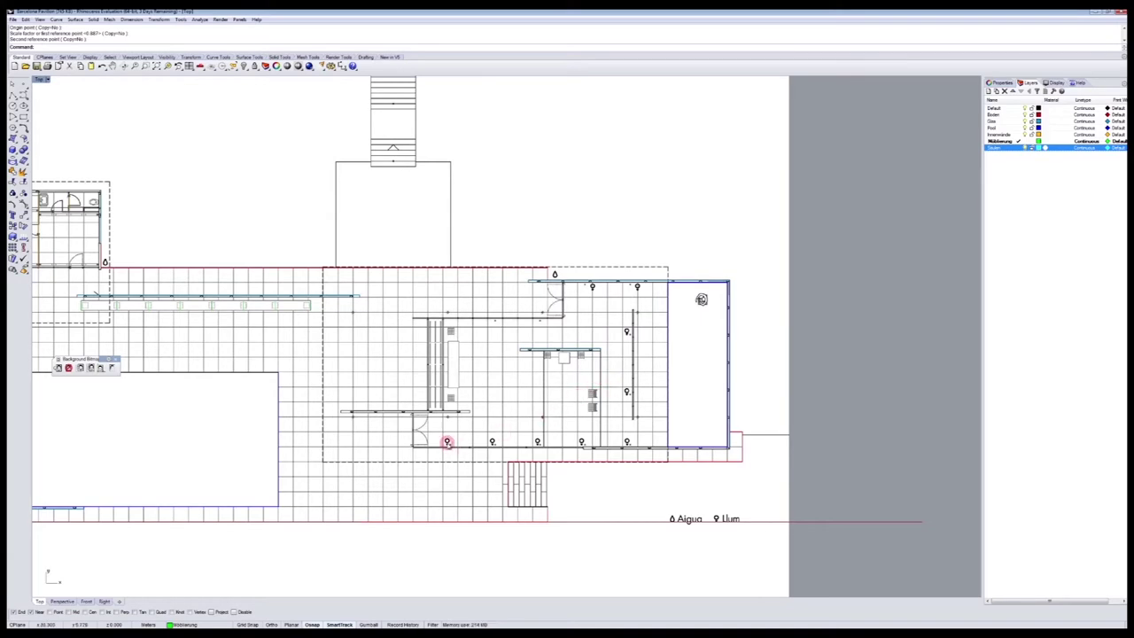
Draw a circle around the round symbol just right of the lower double door, centered on it
{"action": "scroll", "coordinate": [445, 443], "scroll_direction": "up", "scroll_amount": 6}
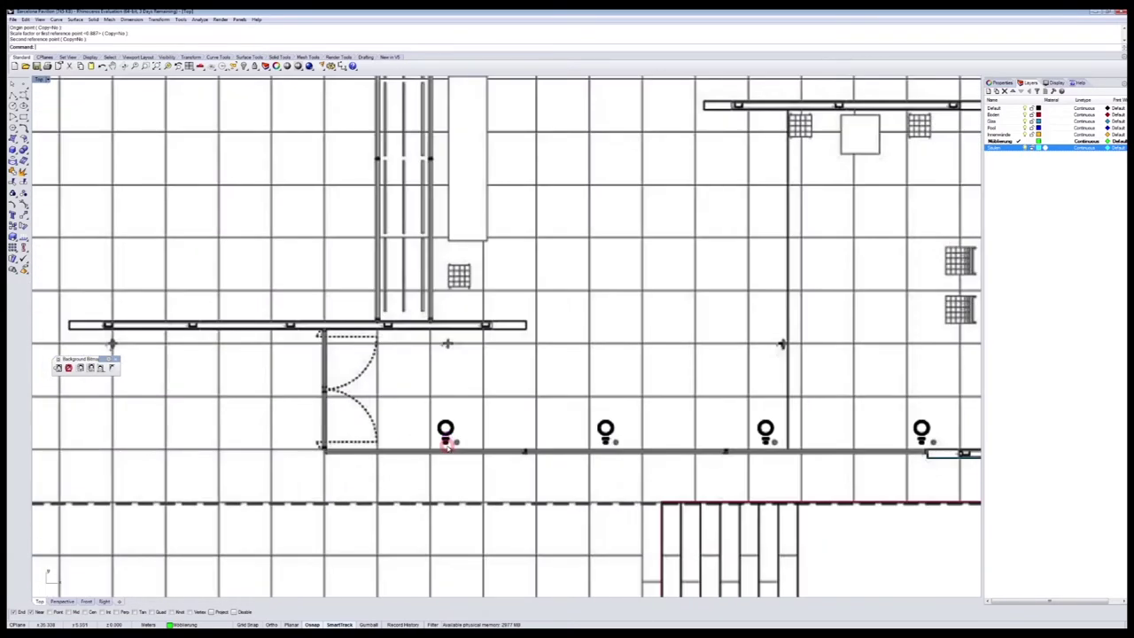
{"action": "key", "text": "Return"}
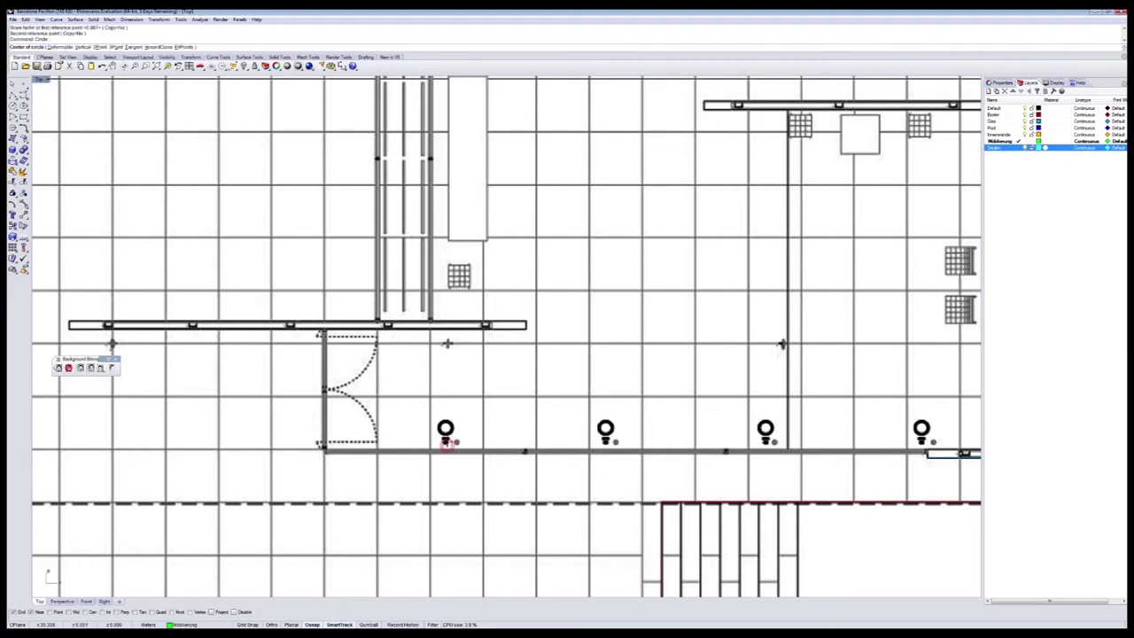
{"action": "scroll", "coordinate": [439, 427], "scroll_direction": "up", "scroll_amount": 5}
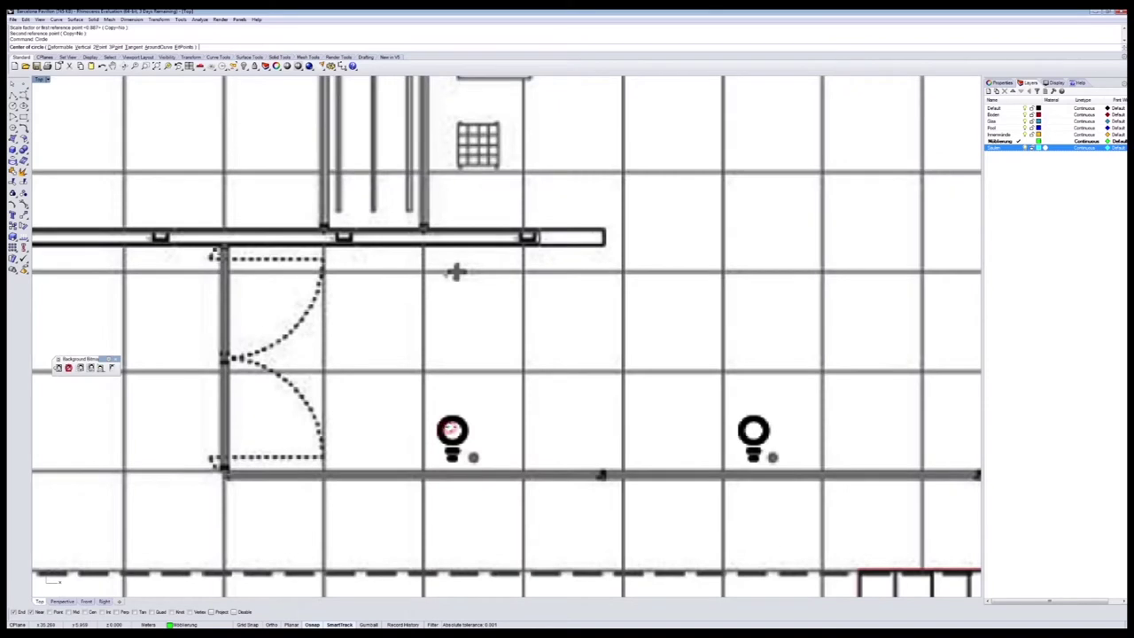
{"action": "left_click", "coordinate": [452, 431]}
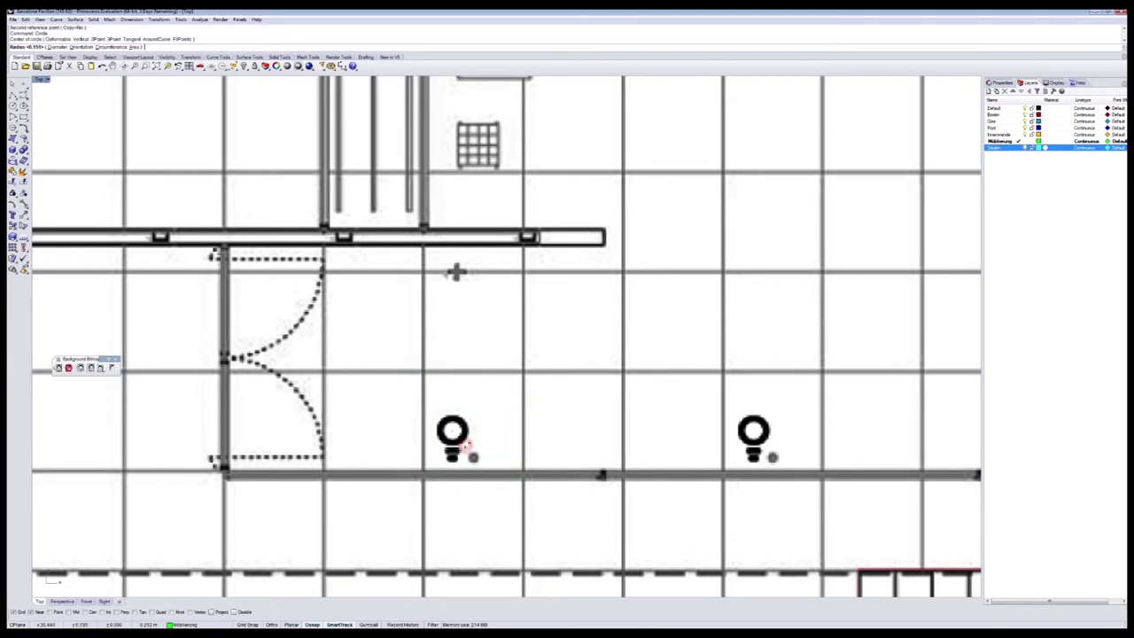
{"action": "left_click", "coordinate": [465, 440]}
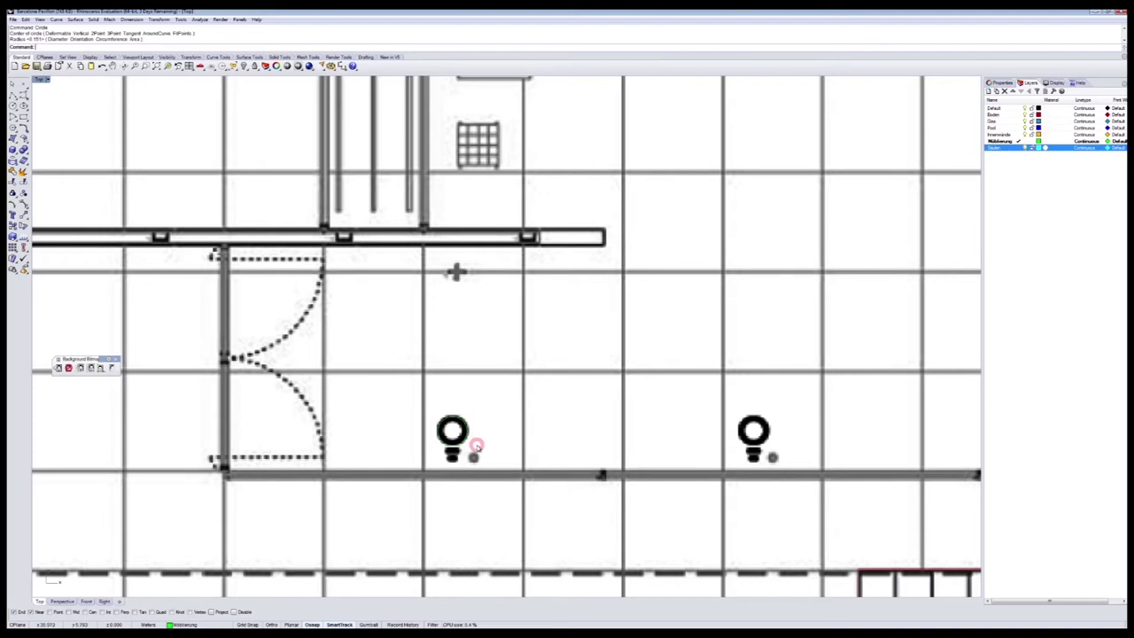
Copy the circle from its center onto the center of the next round symbol to the right
{"action": "type", "text": "Cop"}
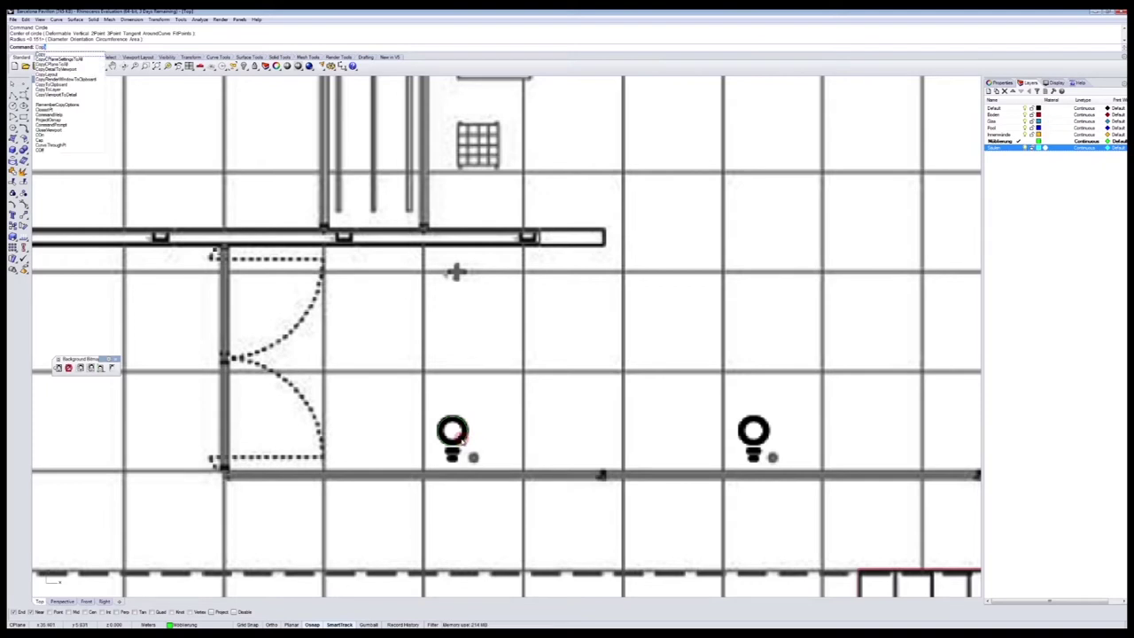
{"action": "type", "text": "y"}
{"action": "key", "text": "Return"}
{"action": "left_click", "coordinate": [457, 432]}
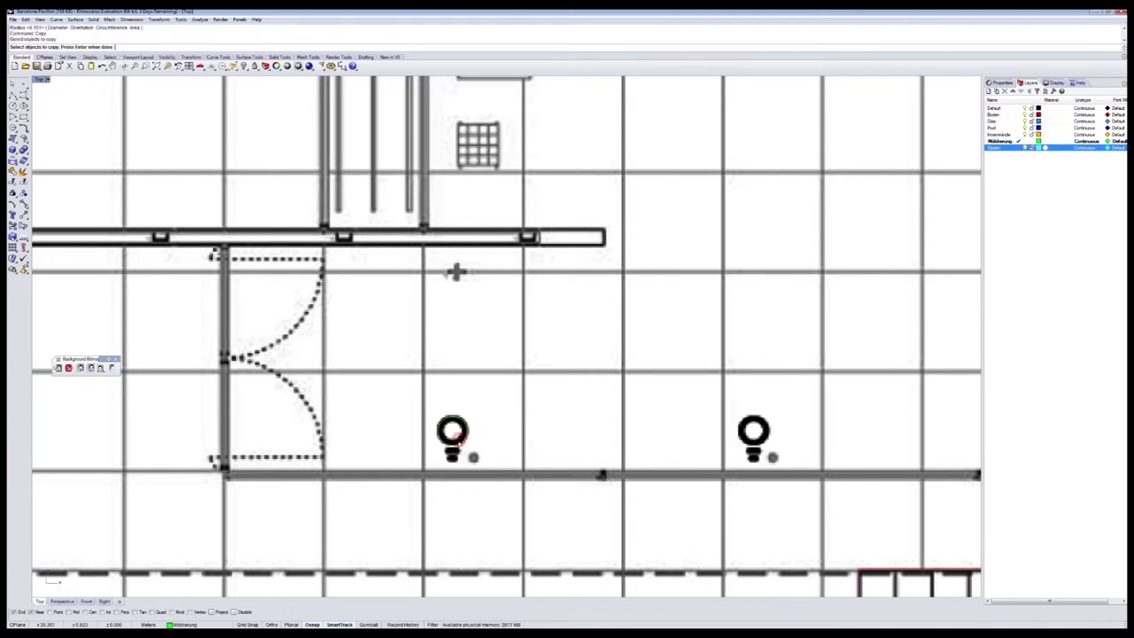
{"action": "key", "text": "Return"}
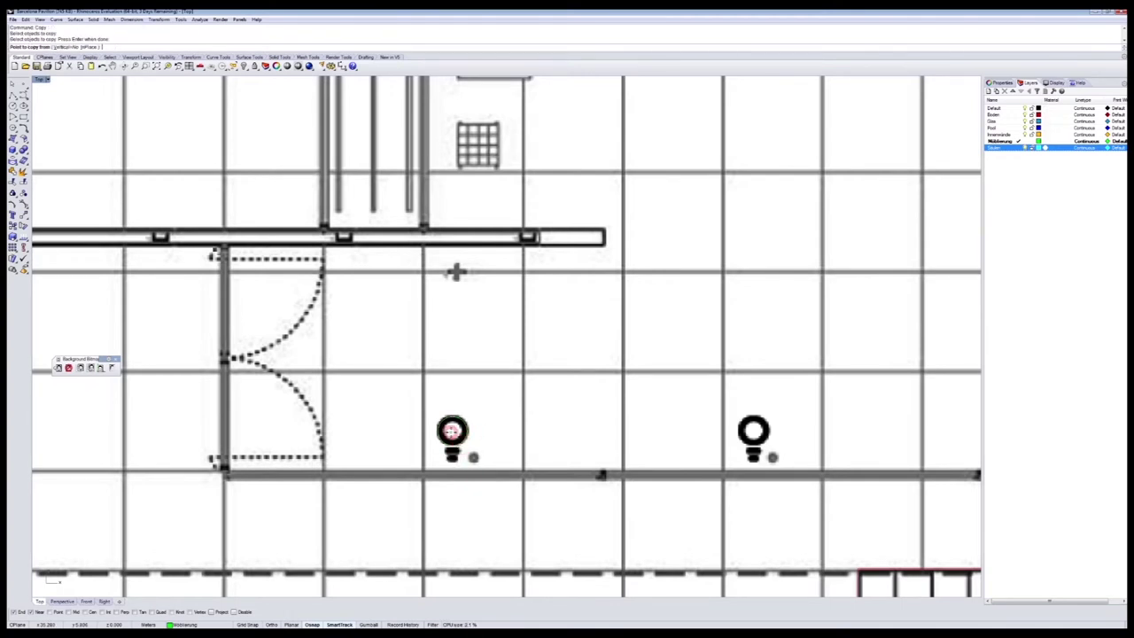
{"action": "left_click", "coordinate": [451, 432]}
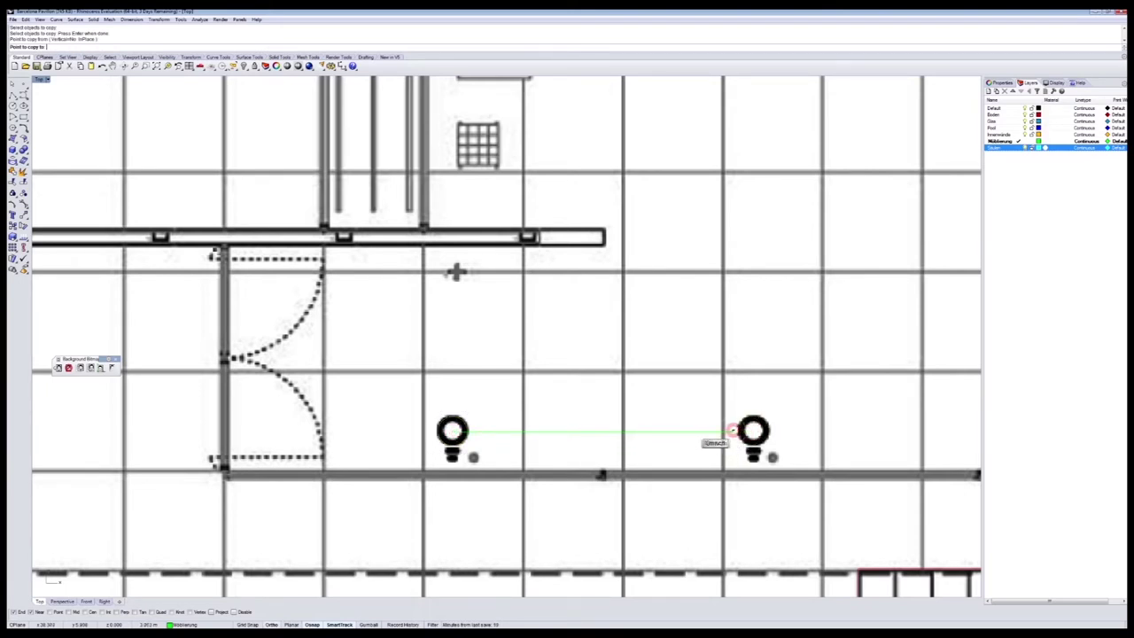
{"action": "left_click", "coordinate": [752, 431]}
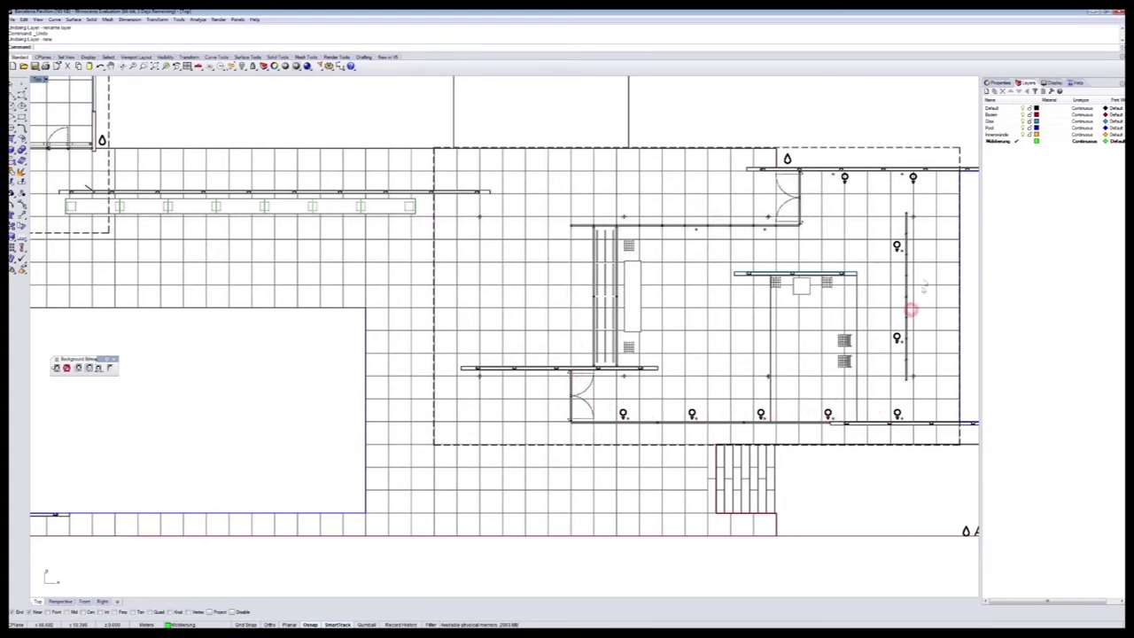
Add a new layer named Säulen, make it the current layer and set its color to cyan
{"action": "left_click", "coordinate": [986, 92]}
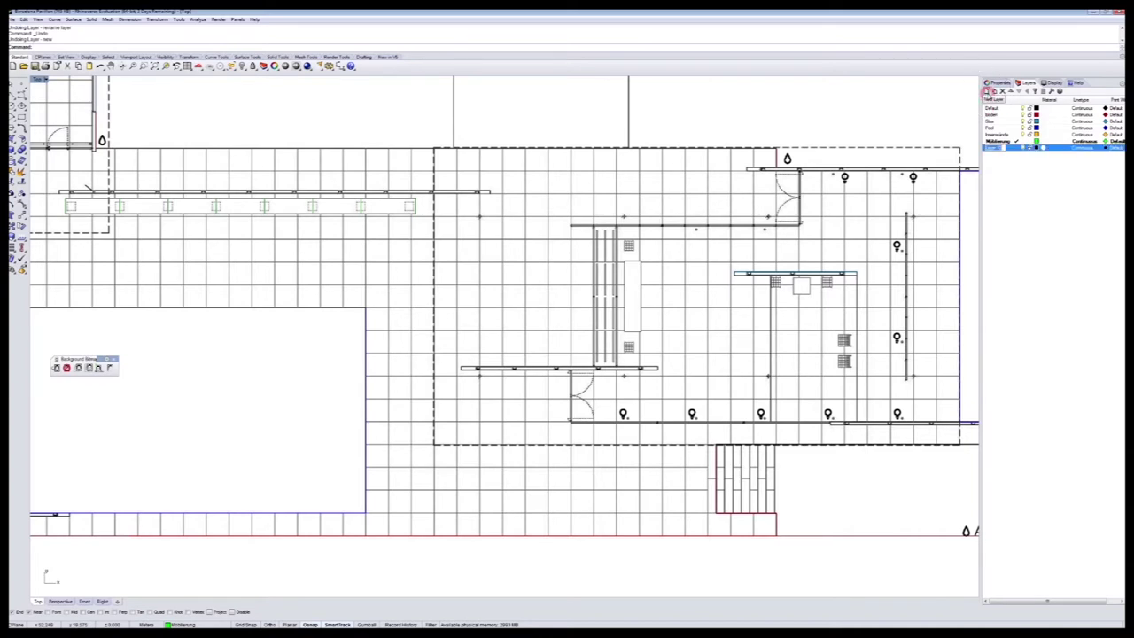
{"action": "type", "text": "Stützen"}
{"action": "left_click", "coordinate": [1017, 147]}
{"action": "left_click", "coordinate": [1038, 148]}
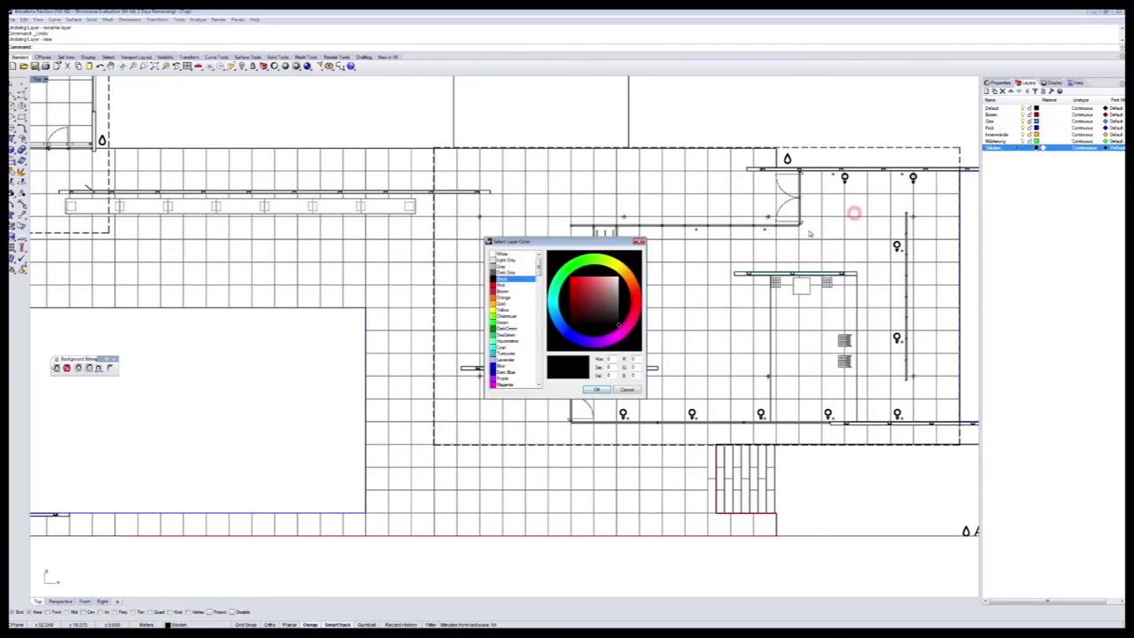
{"action": "left_click", "coordinate": [502, 346]}
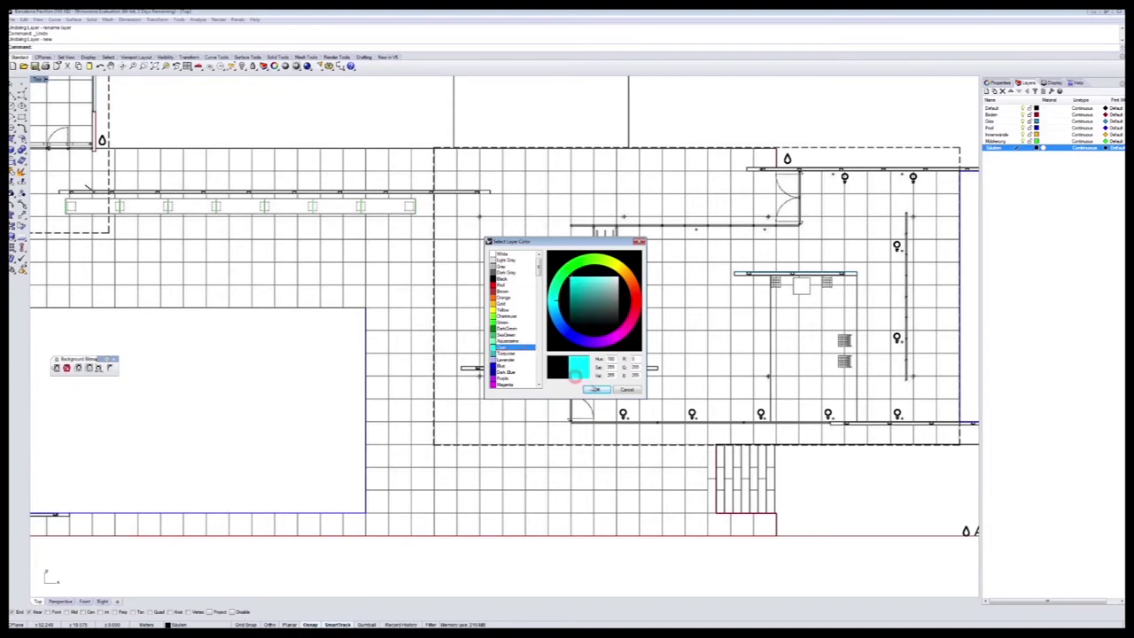
{"action": "left_click", "coordinate": [599, 390]}
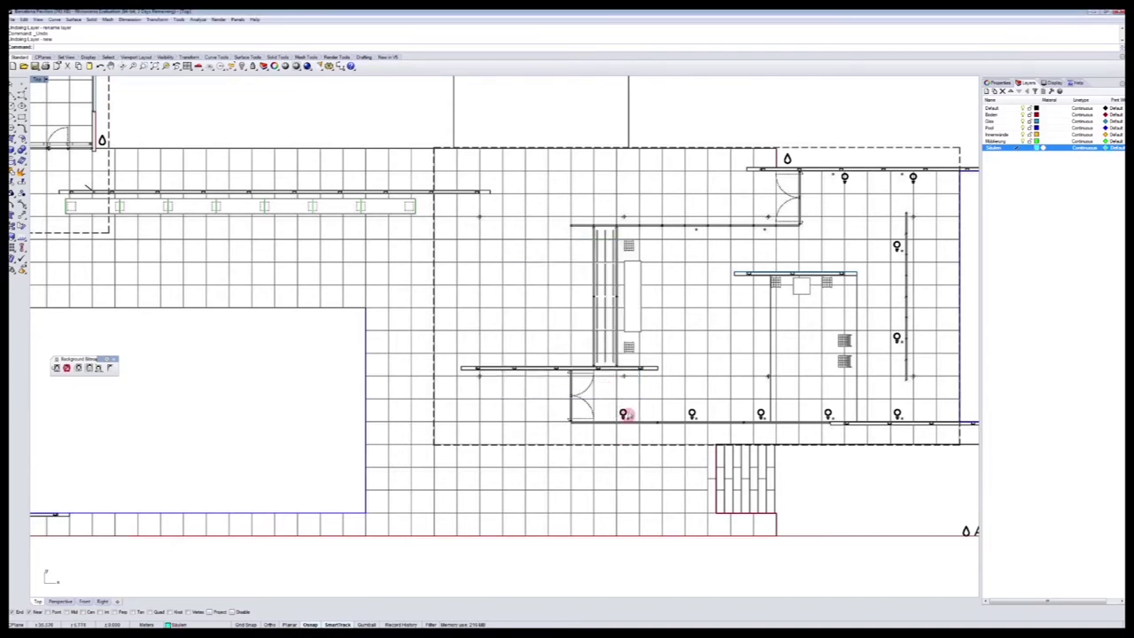
Draw a circle with a radius of about 0.17 m on the round symbol right of the lower double door
{"action": "scroll", "coordinate": [624, 414], "scroll_direction": "up", "scroll_amount": 5}
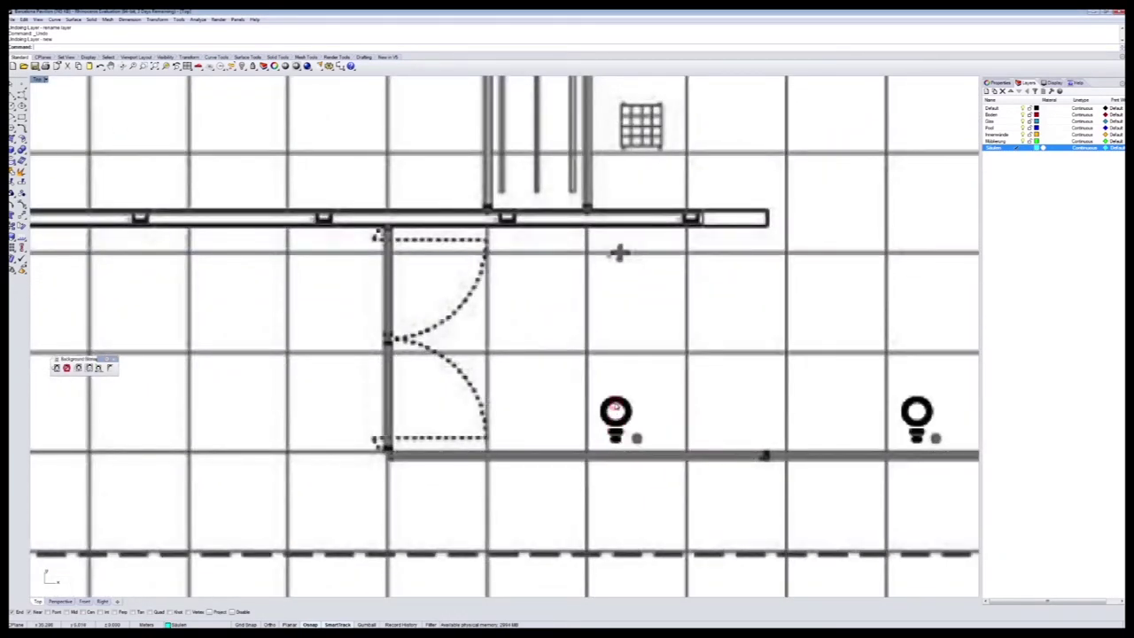
{"action": "key", "text": "Return"}
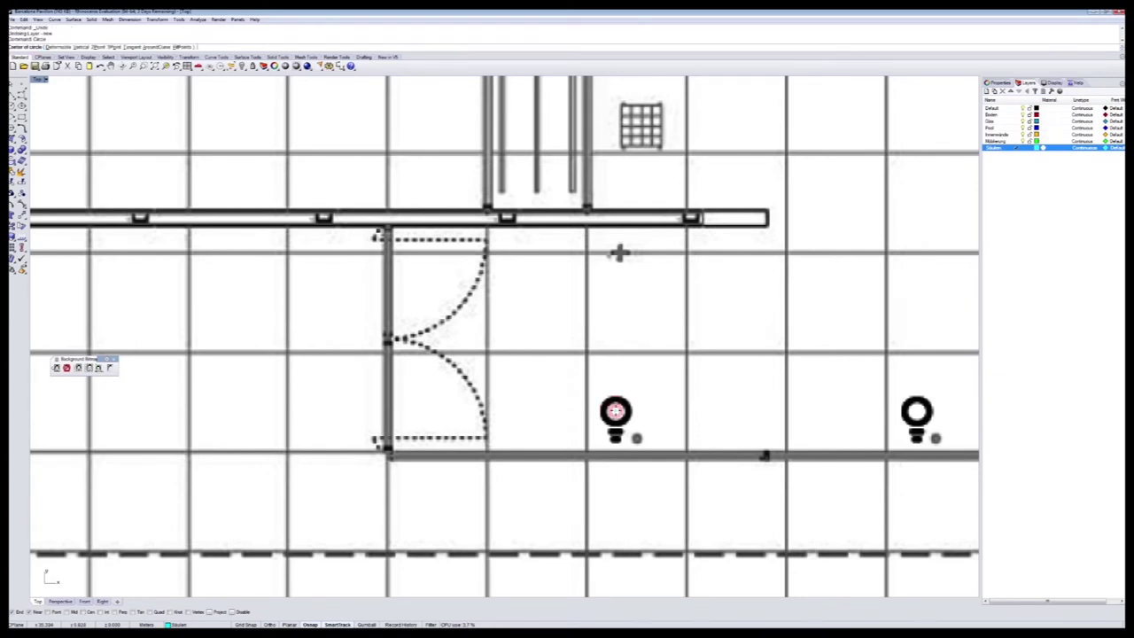
{"action": "left_click", "coordinate": [616, 410]}
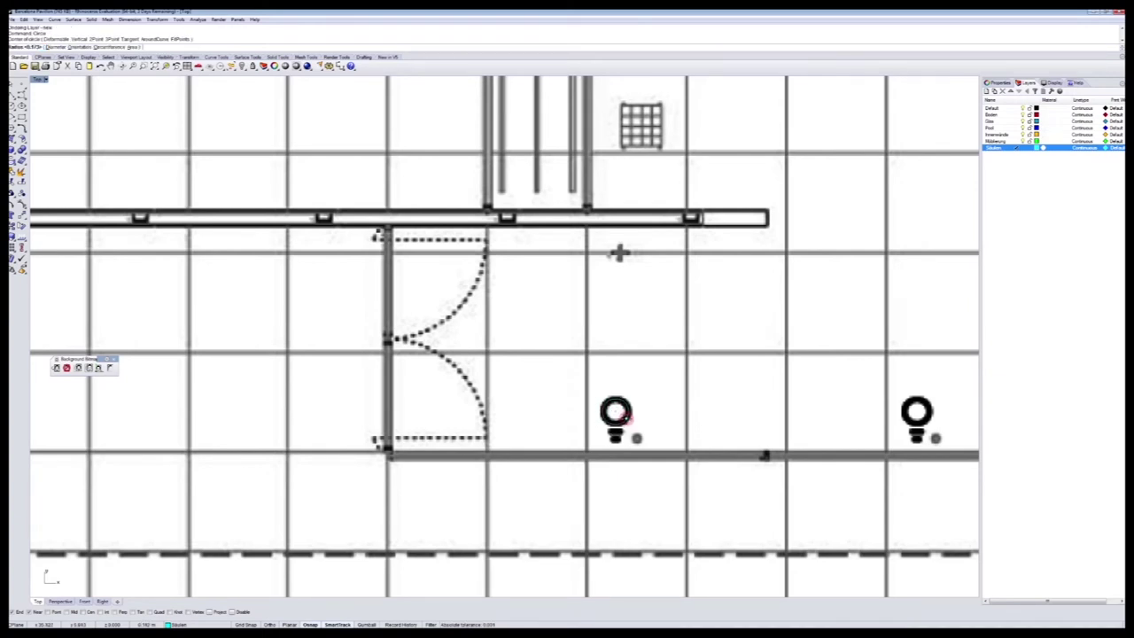
{"action": "key", "text": "Return"}
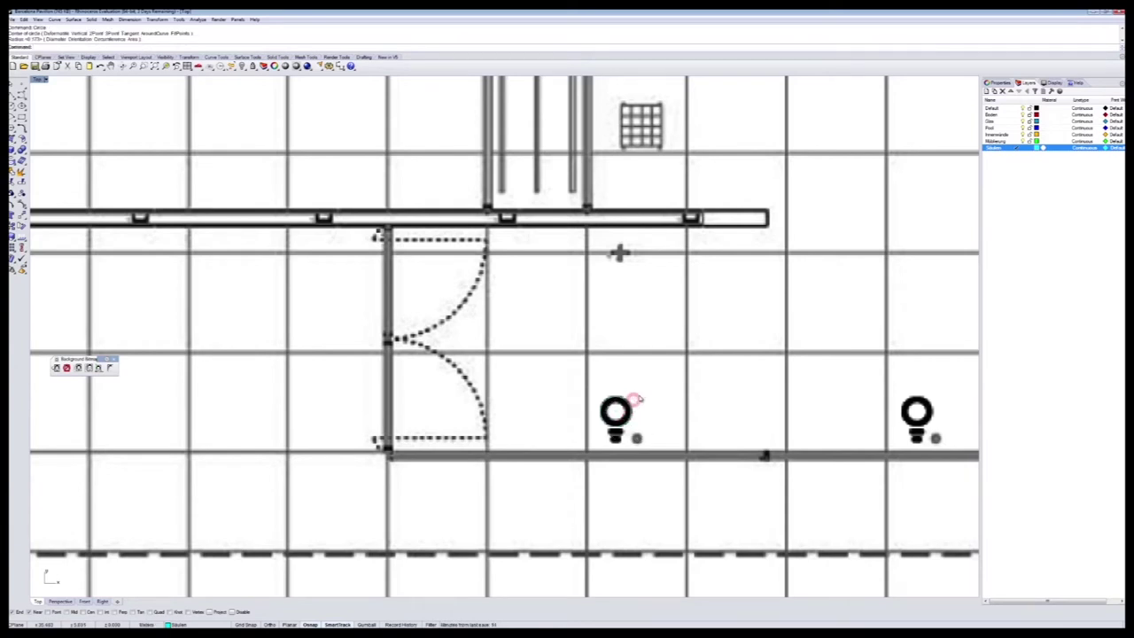
Define the circle as a block named Säule with its center as the base point
{"action": "type", "text": "Block"}
{"action": "key", "text": "Return"}
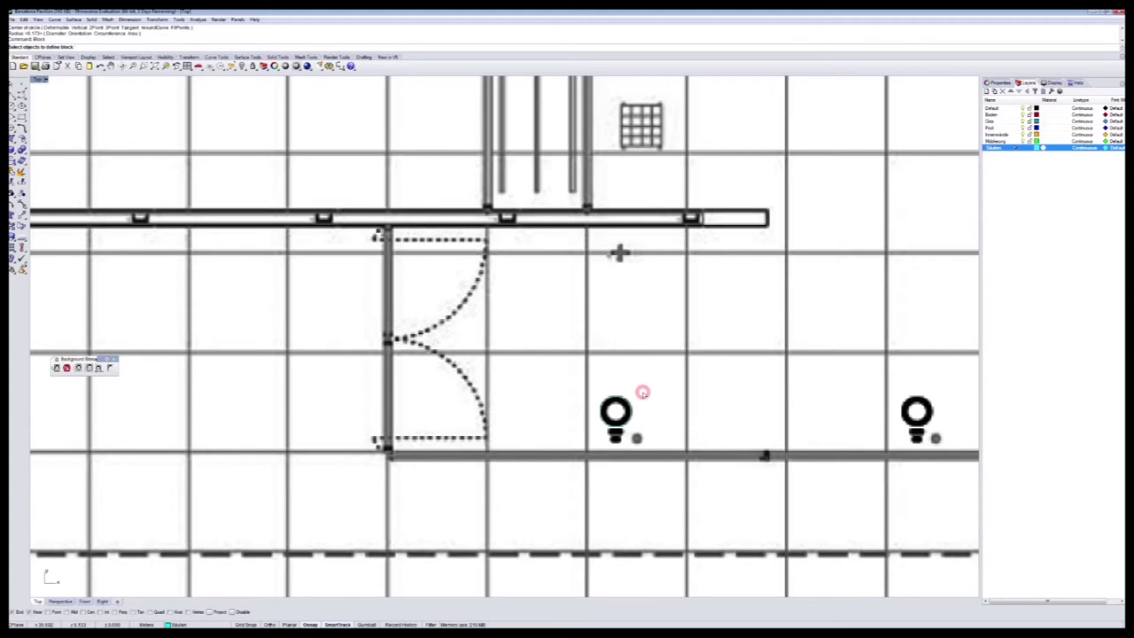
{"action": "left_click", "coordinate": [627, 408]}
{"action": "key", "text": "Return"}
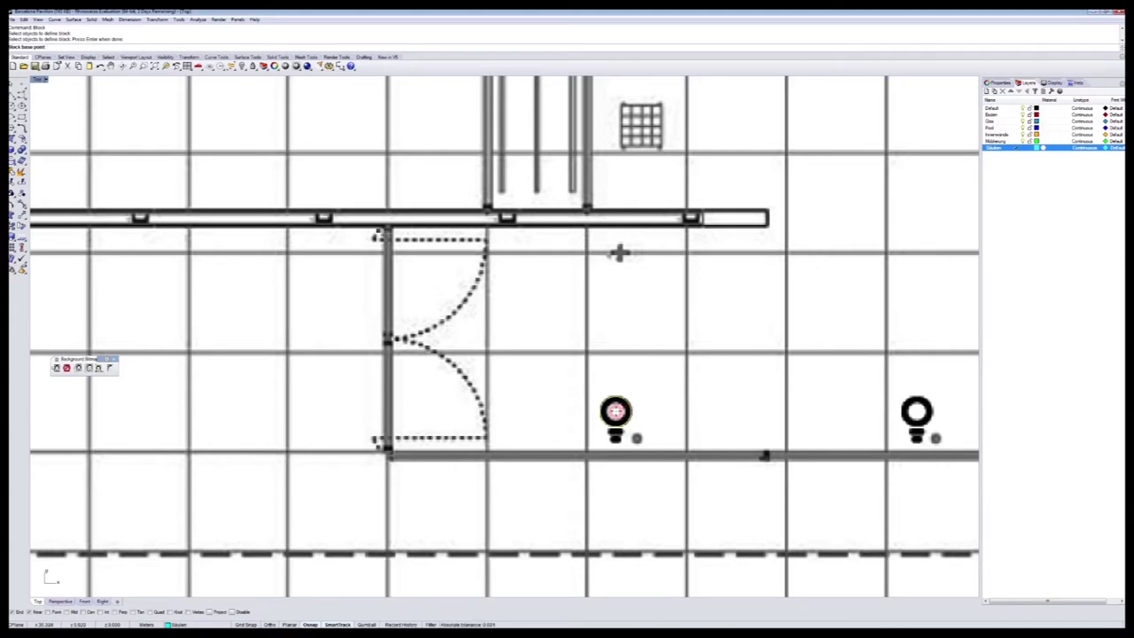
{"action": "left_click", "coordinate": [616, 410]}
{"action": "type", "text": "Säule"}
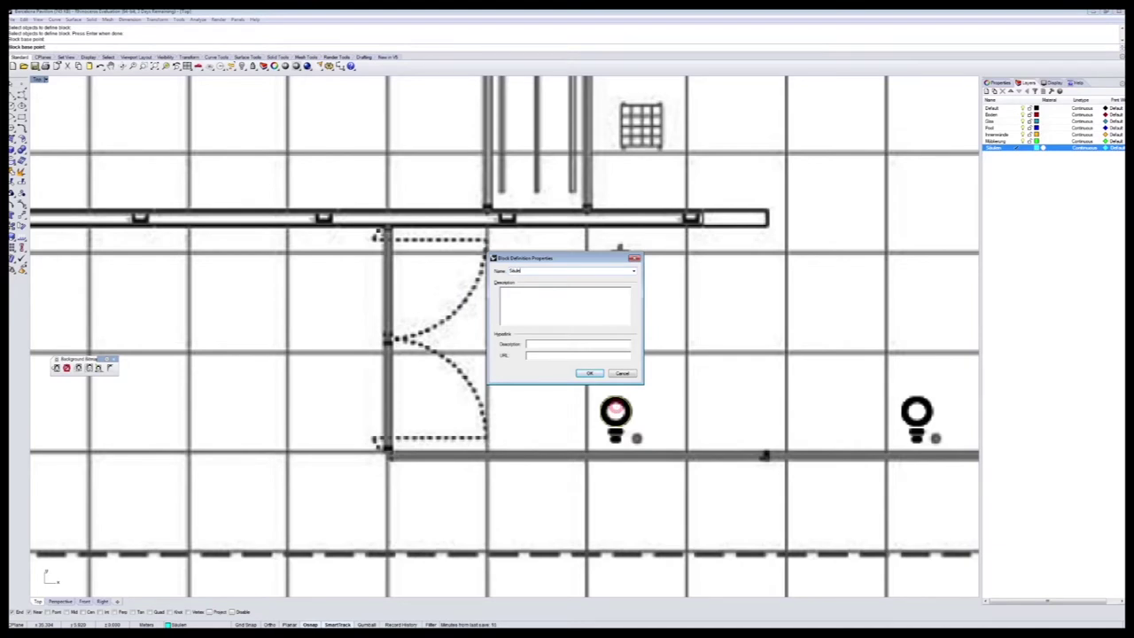
{"action": "key", "text": "Return"}
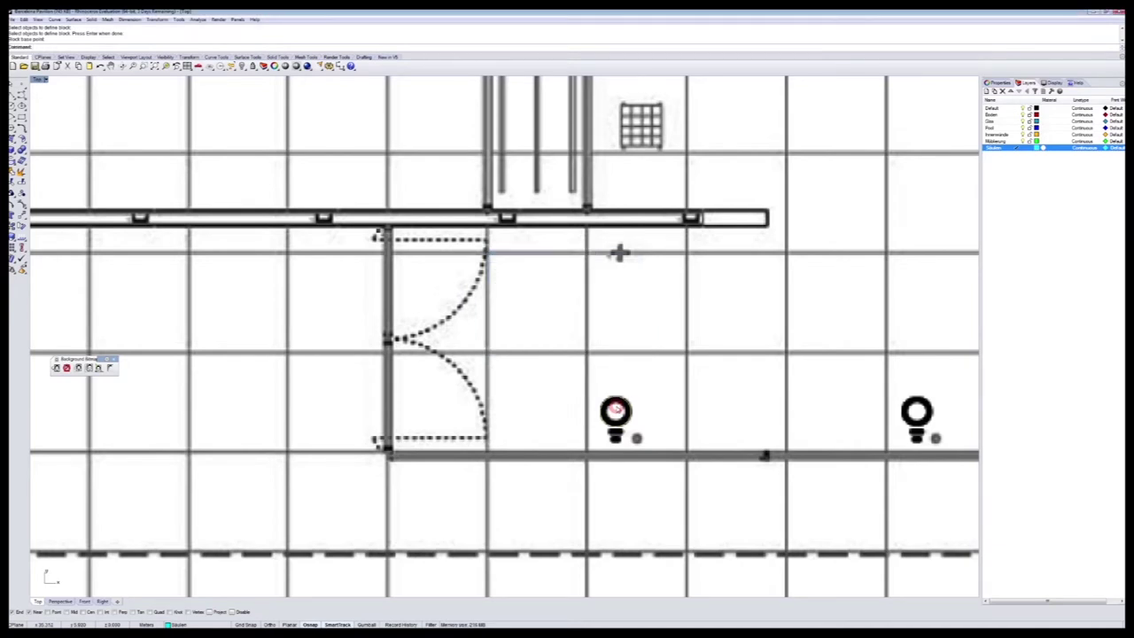
Copy the Säule block onto the other round symbols in the plan
{"action": "left_click", "coordinate": [654, 398]}
{"action": "type", "text": "Co"}
{"action": "key", "text": "Return"}
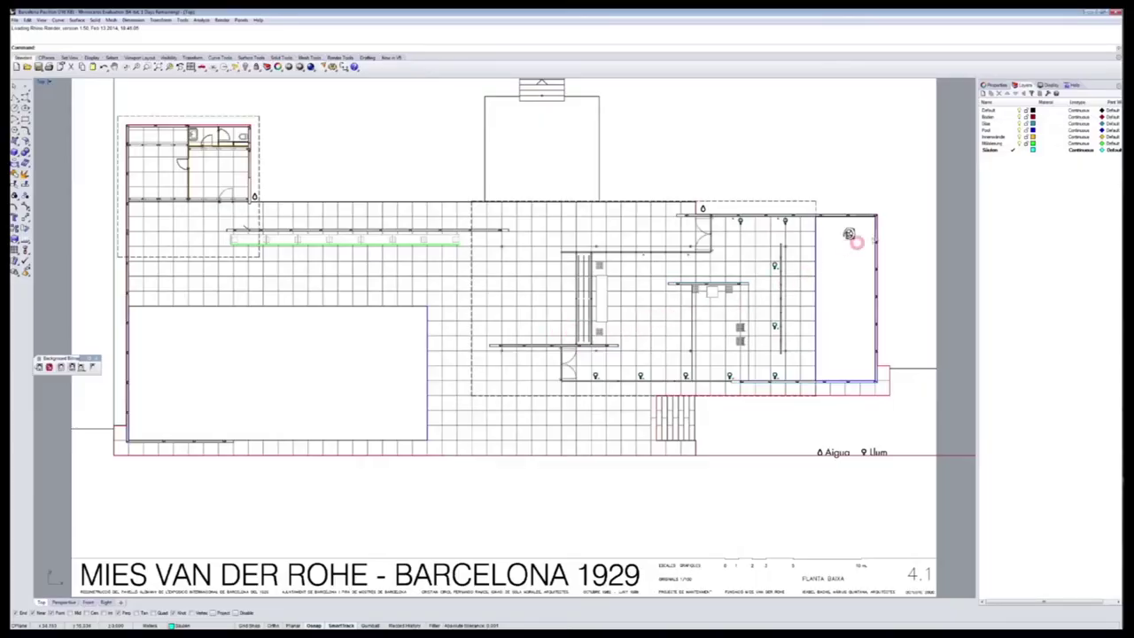
Create a parent layer named Grundriss and nest all existing layers from Default to Säulen under it
{"action": "left_click", "coordinate": [981, 92]}
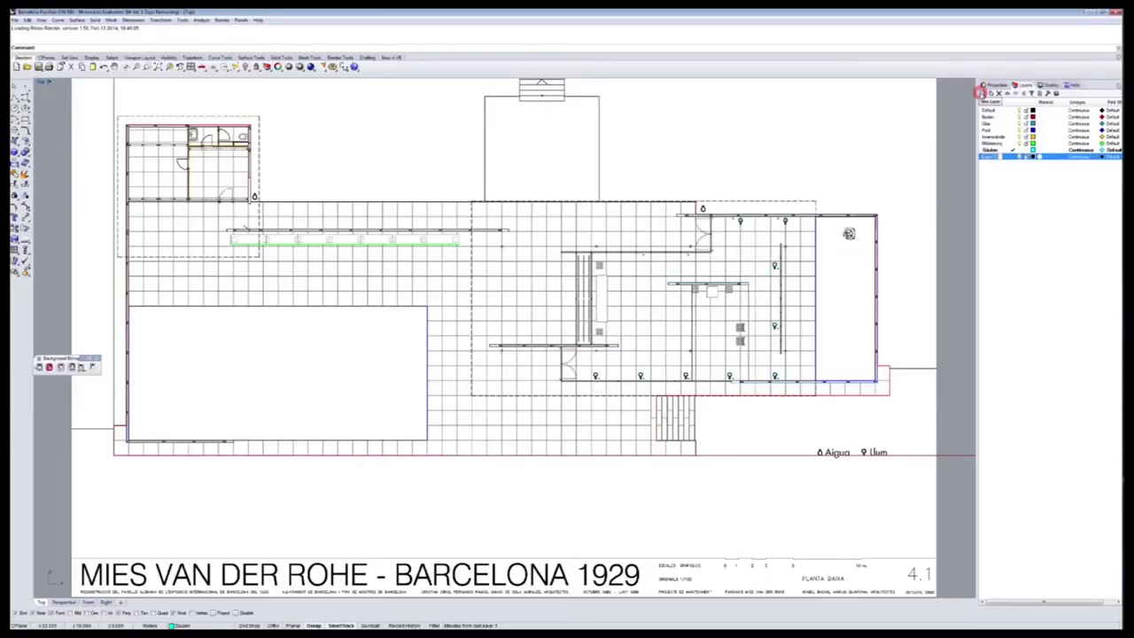
{"action": "type", "text": "S"}
{"action": "left_click", "coordinate": [990, 110]}
{"action": "left_click", "coordinate": [999, 151], "text": "shift"}
{"action": "left_click_drag", "start_coordinate": [997, 153], "coordinate": [996, 158]}
{"action": "left_click", "coordinate": [1011, 195]}
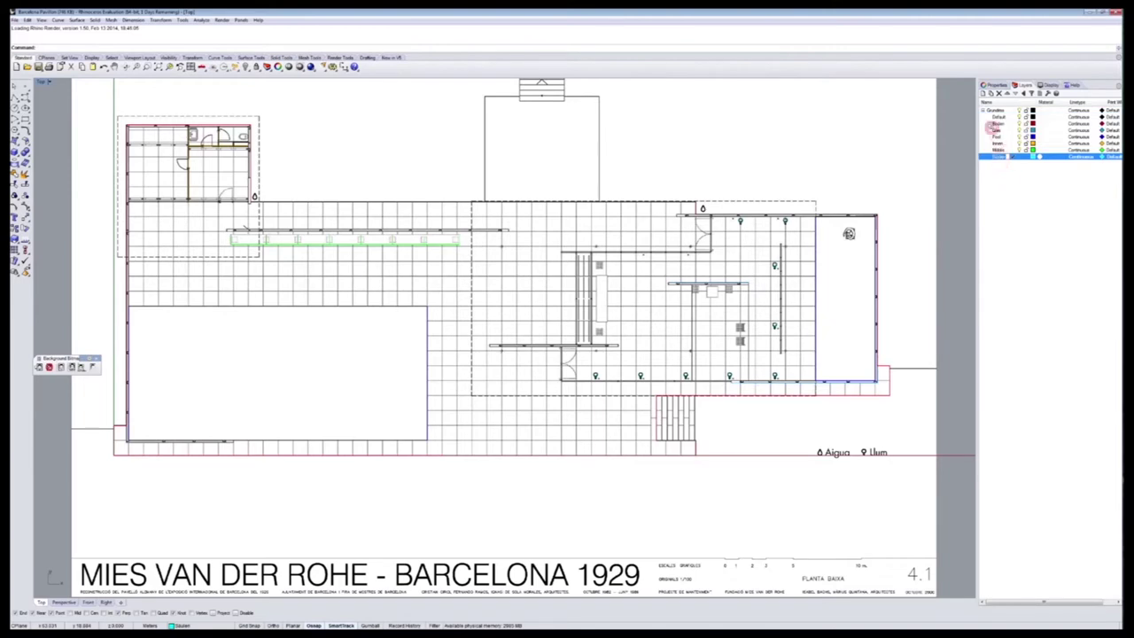
Collapse the Grundriss layer group and add a new top-level layer named Gläser
{"action": "left_click", "coordinate": [983, 110]}
{"action": "left_click", "coordinate": [983, 110]}
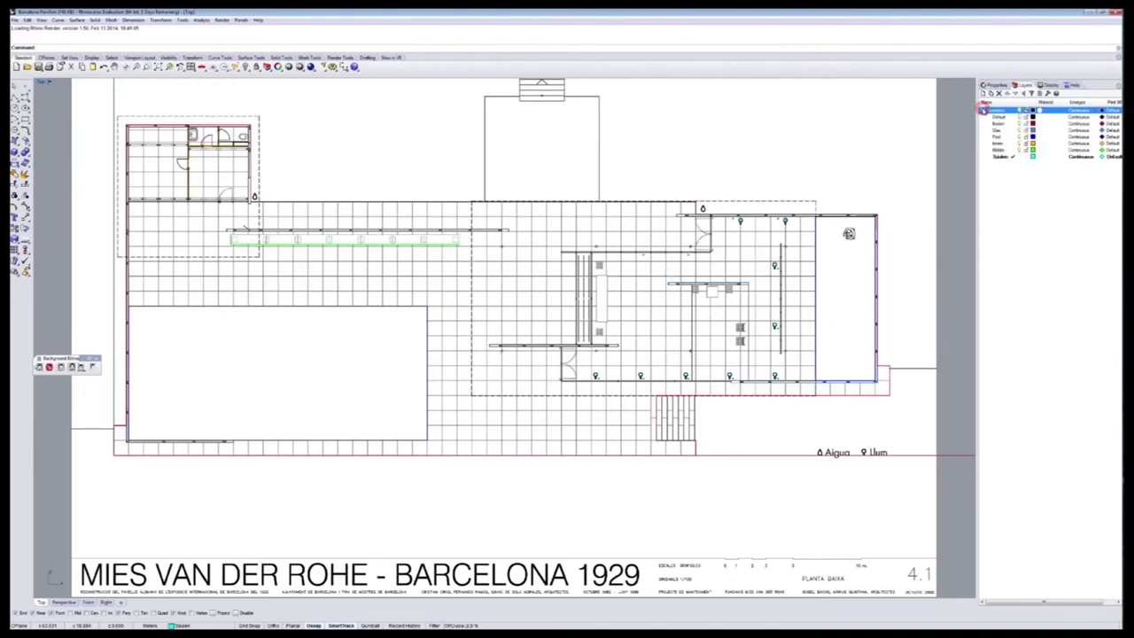
{"action": "left_click", "coordinate": [982, 109]}
{"action": "left_click", "coordinate": [1025, 145]}
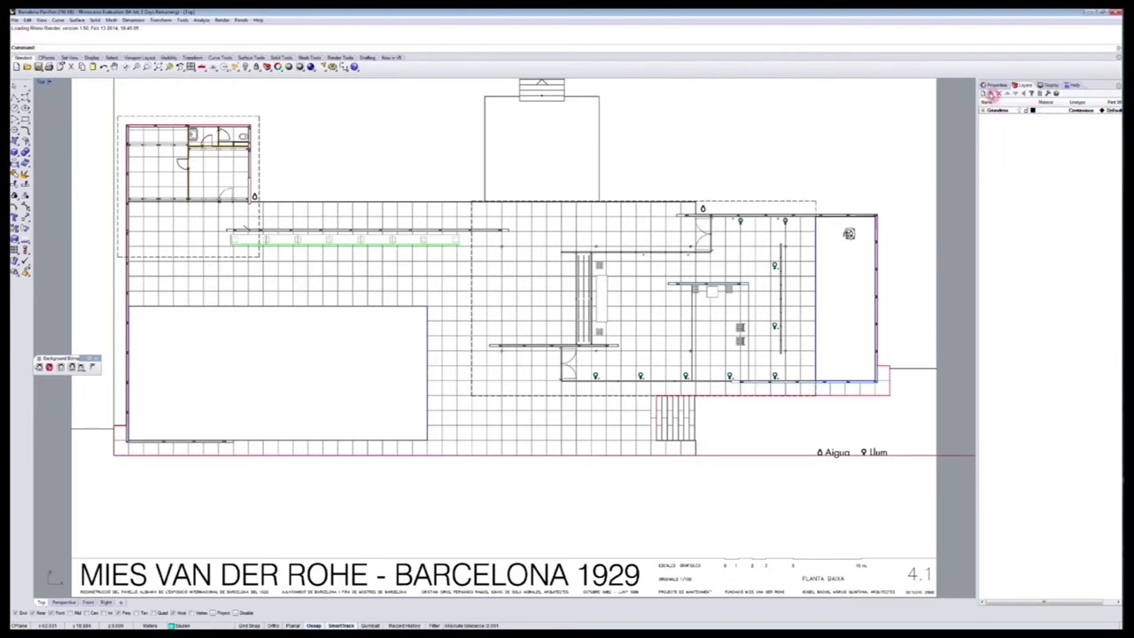
{"action": "left_click", "coordinate": [983, 92]}
{"action": "type", "text": "Gläser"}
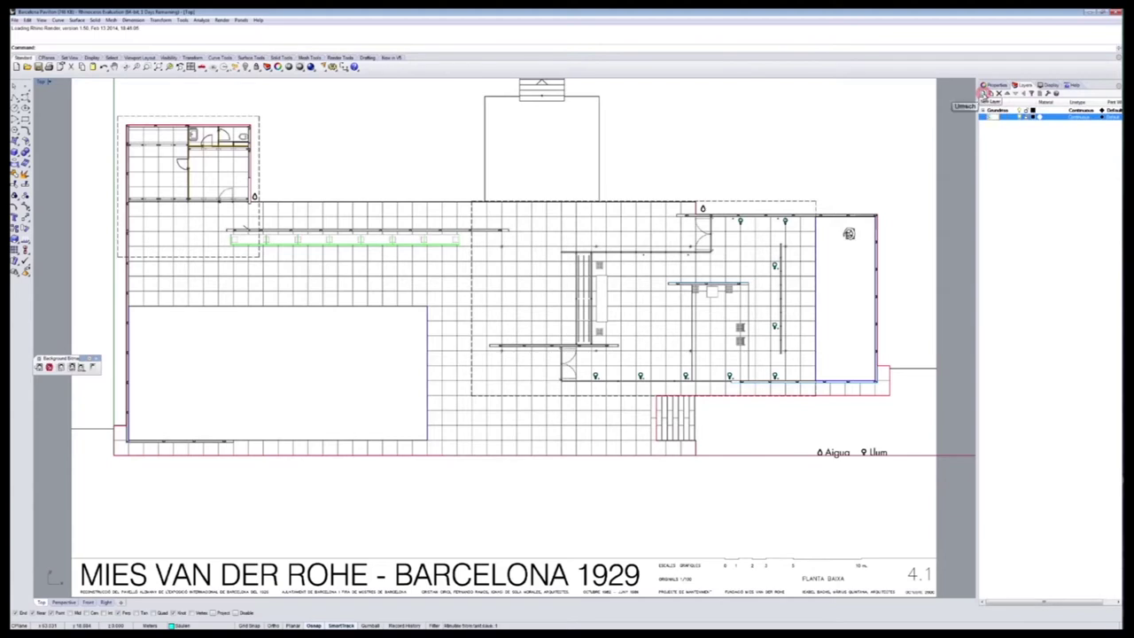
{"action": "key", "text": "Return"}
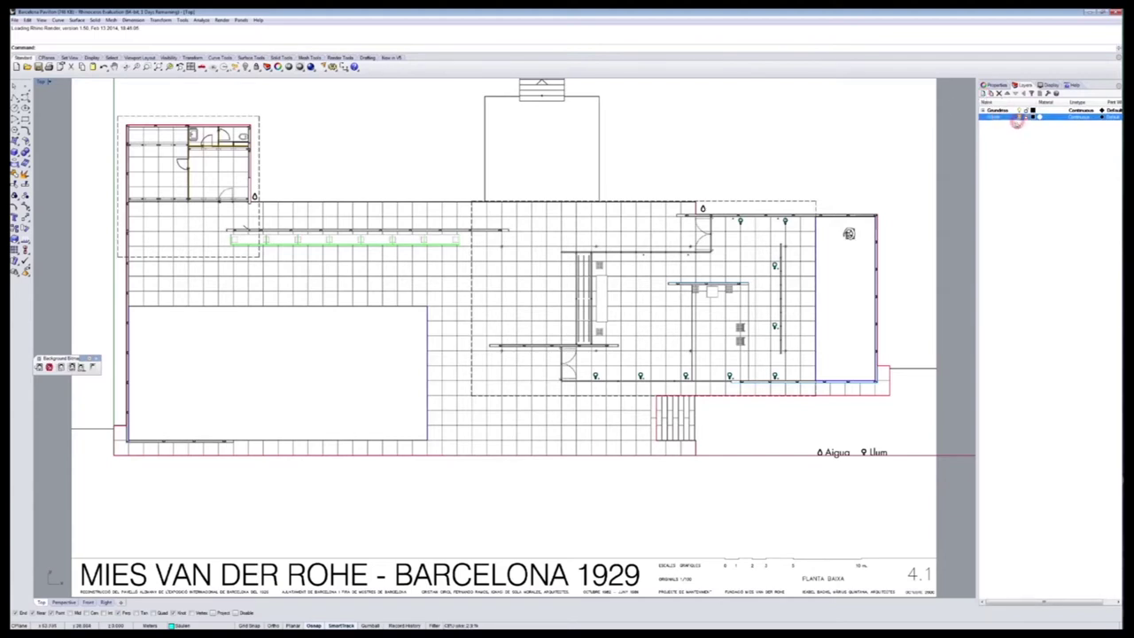
Add a sublayer named Hilfslinien under the Schnitt layer, give it a white color, and make it the current layer
{"action": "left_click", "coordinate": [993, 92]}
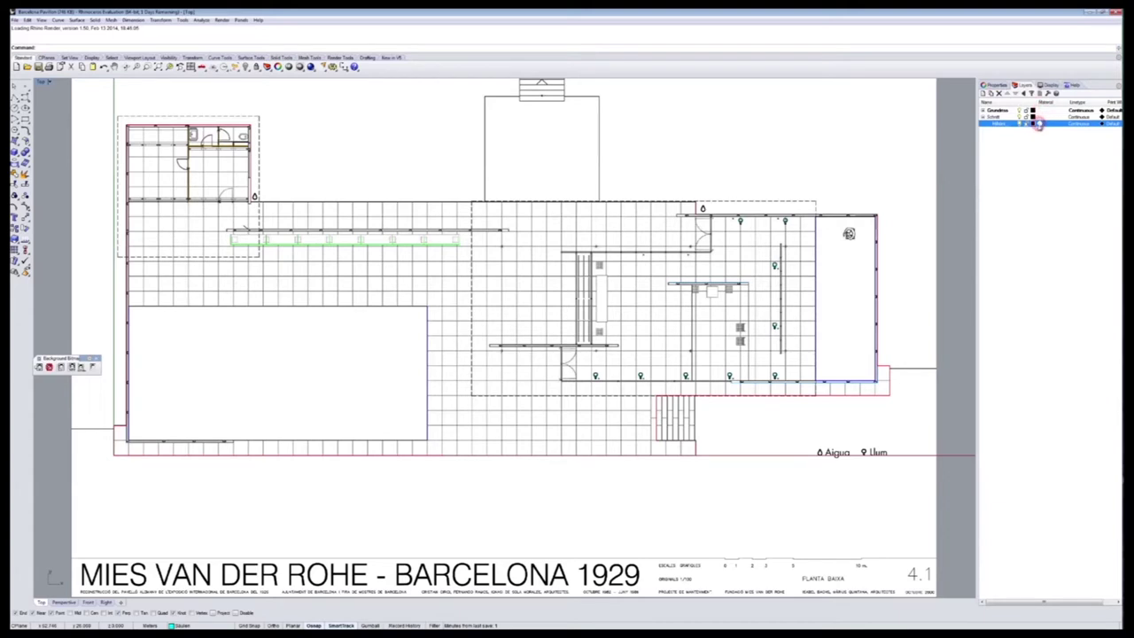
{"action": "left_click", "coordinate": [1032, 125]}
{"action": "left_click", "coordinate": [509, 261]}
{"action": "left_click", "coordinate": [600, 391]}
{"action": "left_click", "coordinate": [1013, 124]}
In the maximized Perspective viewport, draw a straight guide line lengthwise through the whole plan along the large pool's inner long edge
{"action": "left_click", "coordinate": [43, 80]}
{"action": "left_click", "coordinate": [42, 80]}
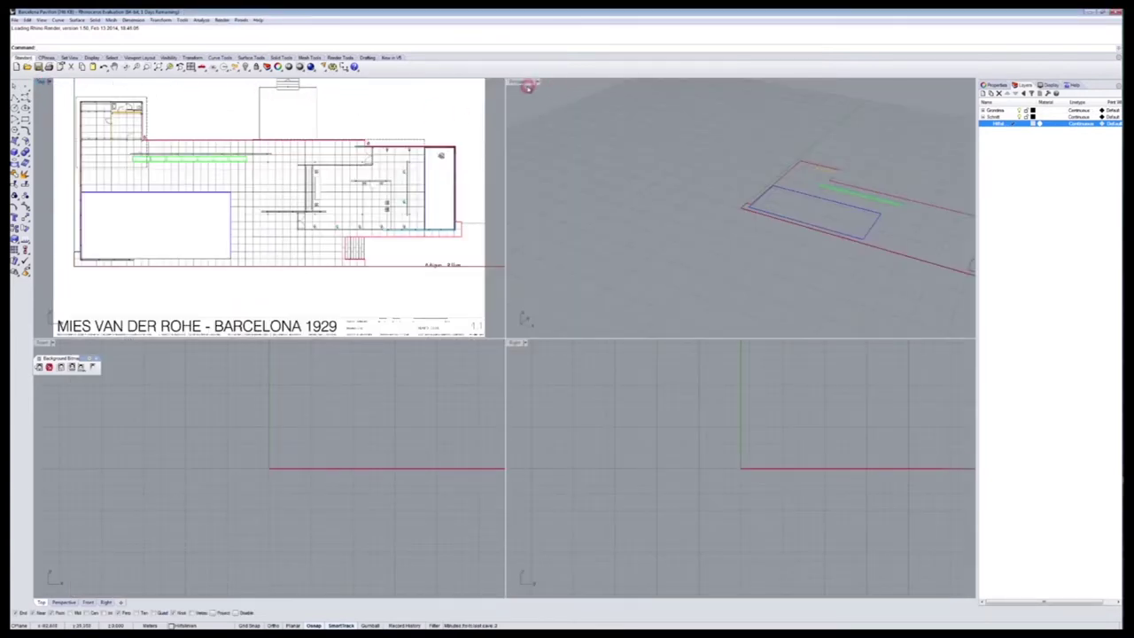
{"action": "double_click", "coordinate": [527, 85]}
{"action": "mouse_move", "coordinate": [529, 156]}
{"action": "right_mouse_down"}
{"action": "mouse_move", "coordinate": [557, 385]}
{"action": "mouse_move", "coordinate": [456, 410]}
{"action": "mouse_move", "coordinate": [514, 421]}
{"action": "mouse_move", "coordinate": [648, 378]}
{"action": "mouse_move", "coordinate": [556, 434]}
{"action": "mouse_move", "coordinate": [294, 354]}
{"action": "right_mouse_up"}
{"action": "key", "text": "Return"}
{"action": "scroll", "coordinate": [291, 356], "scroll_direction": "up", "scroll_amount": 5}
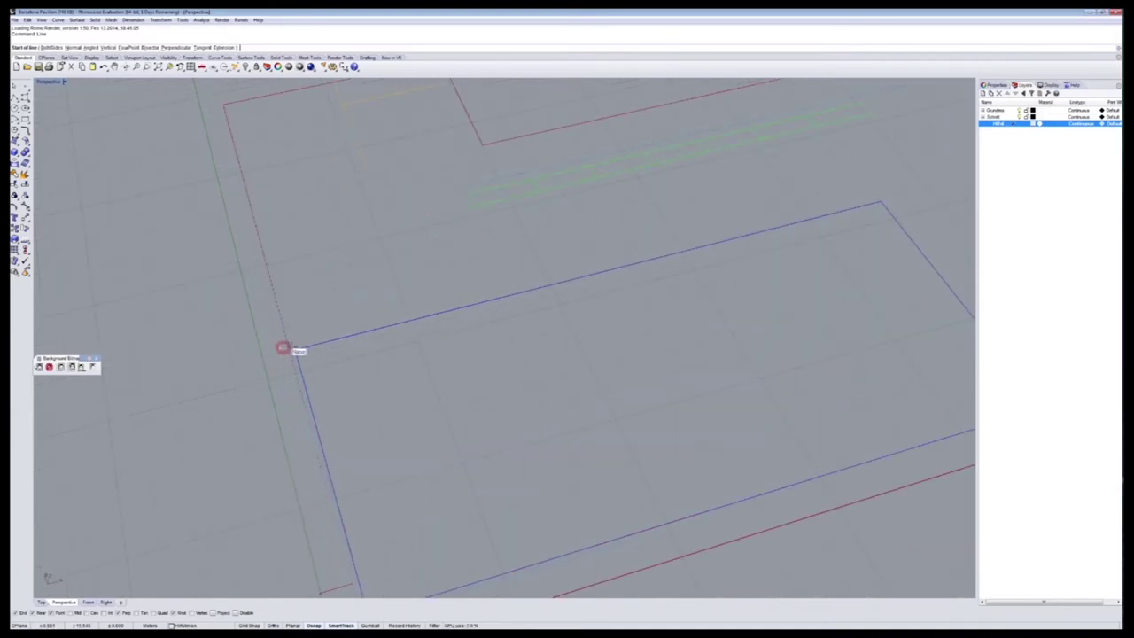
{"action": "left_click", "coordinate": [300, 347]}
{"action": "scroll", "coordinate": [222, 365], "scroll_direction": "down", "scroll_amount": 6}
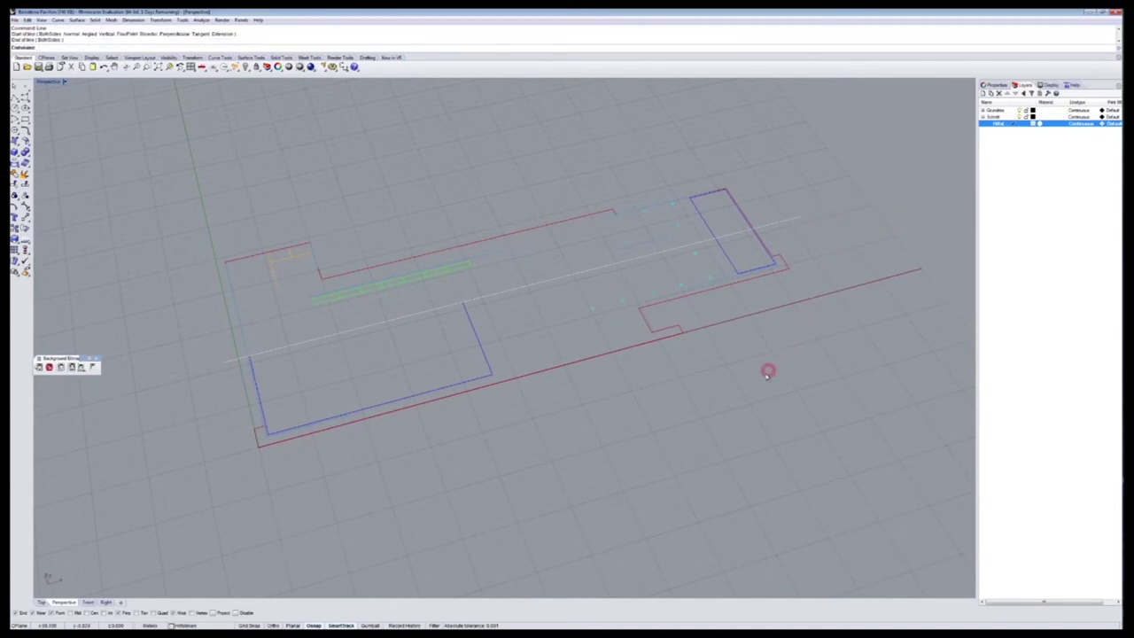
{"action": "right_click_drag", "start_coordinate": [546, 435], "coordinate": [458, 383]}
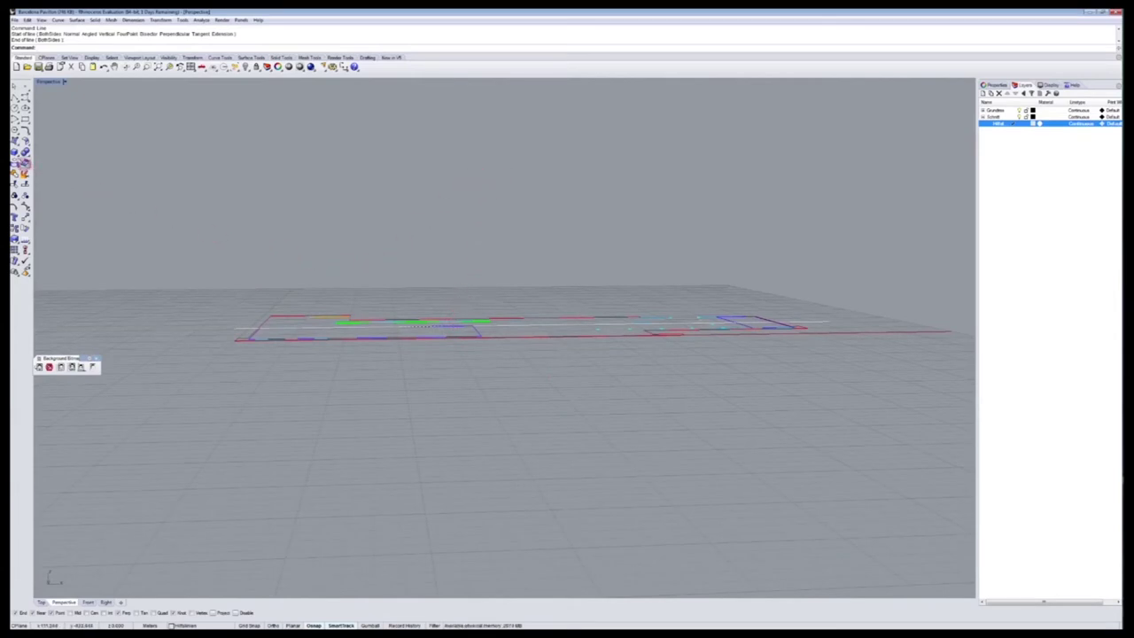
Draw a box on the guide line with its first corner where the large pool's end meets the outer wall
{"action": "left_click", "coordinate": [19, 150]}
{"action": "right_click_drag", "start_coordinate": [215, 298], "coordinate": [222, 369]}
{"action": "scroll", "coordinate": [240, 328], "scroll_direction": "up", "scroll_amount": 5}
{"action": "scroll", "coordinate": [240, 328], "scroll_direction": "up", "scroll_amount": 3}
{"action": "left_click", "coordinate": [273, 340]}
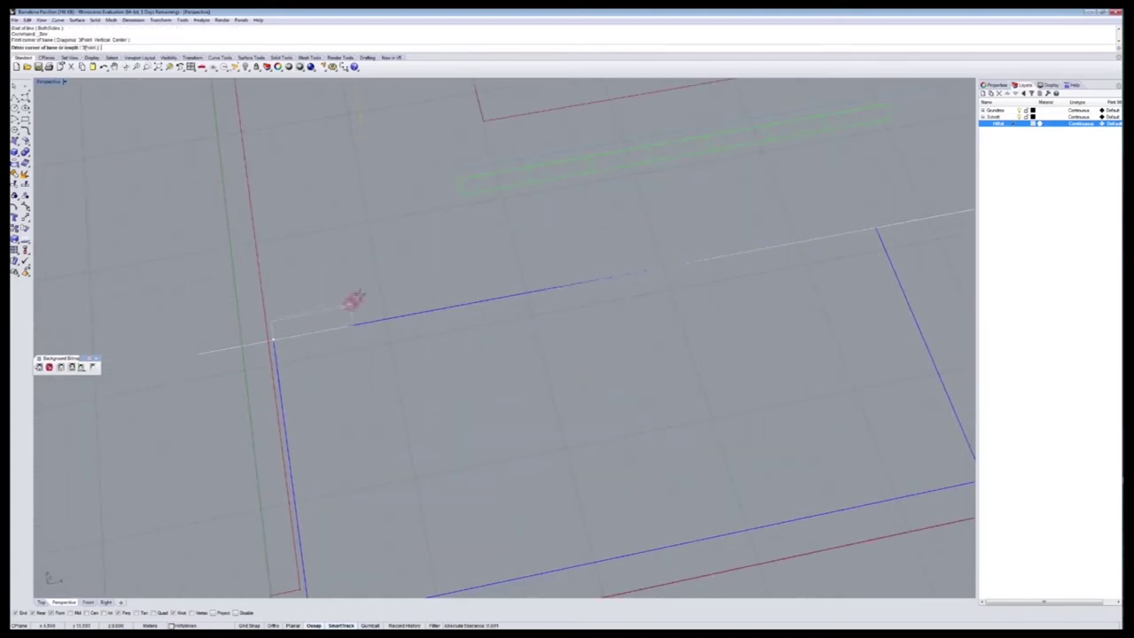
{"action": "left_click", "coordinate": [362, 257]}
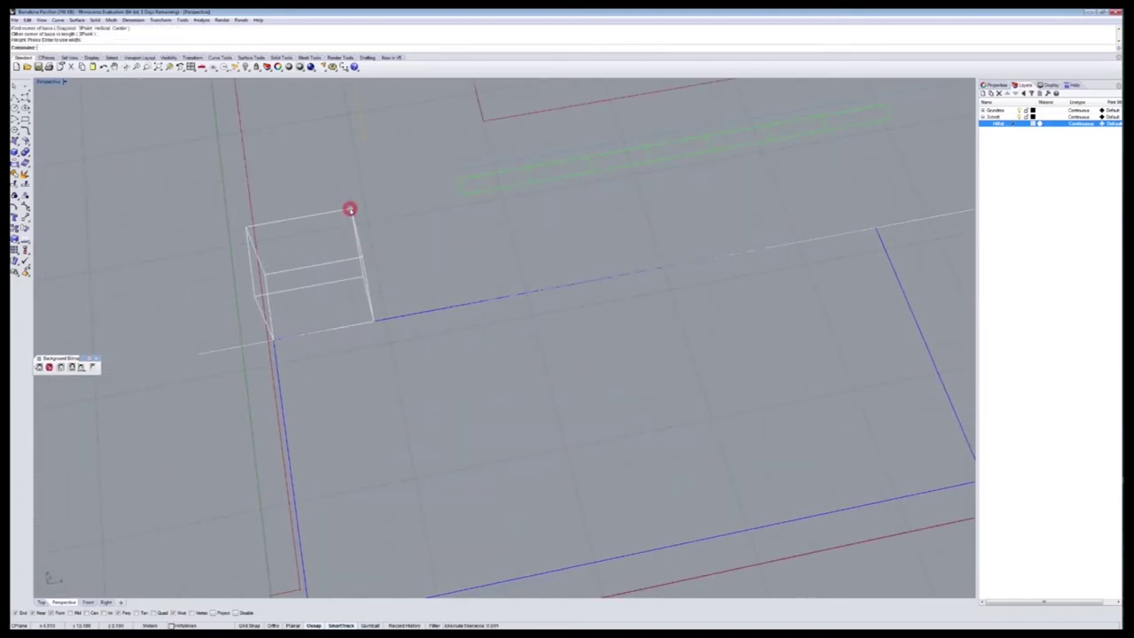
{"action": "left_click", "coordinate": [347, 210]}
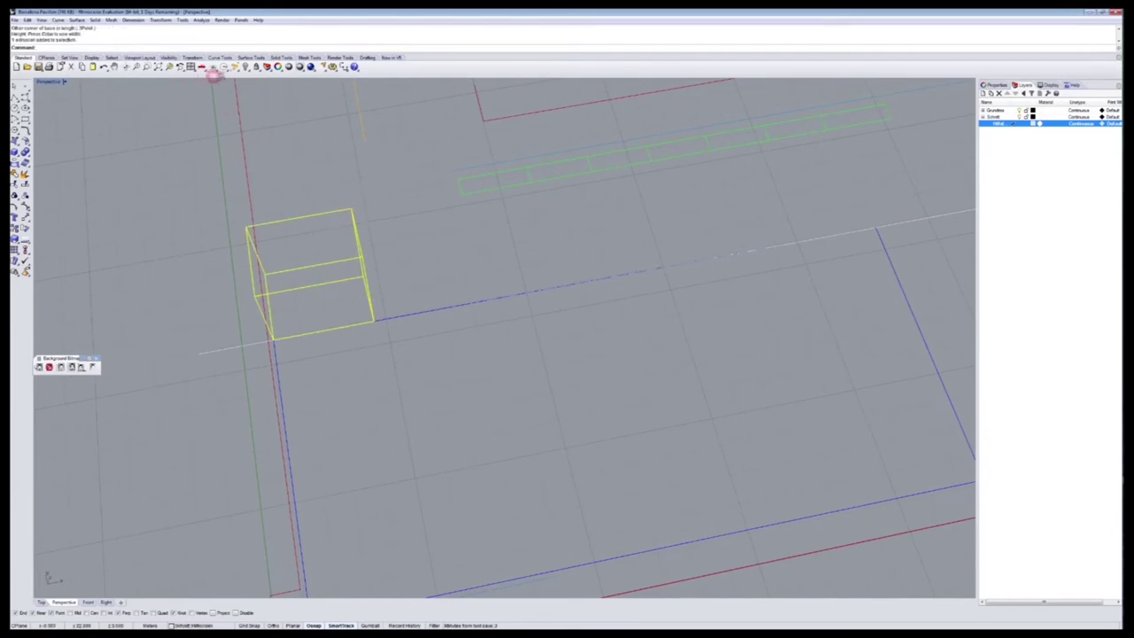
Switch the Perspective viewport to Shaded display and deselect the box
{"action": "left_click", "coordinate": [302, 68]}
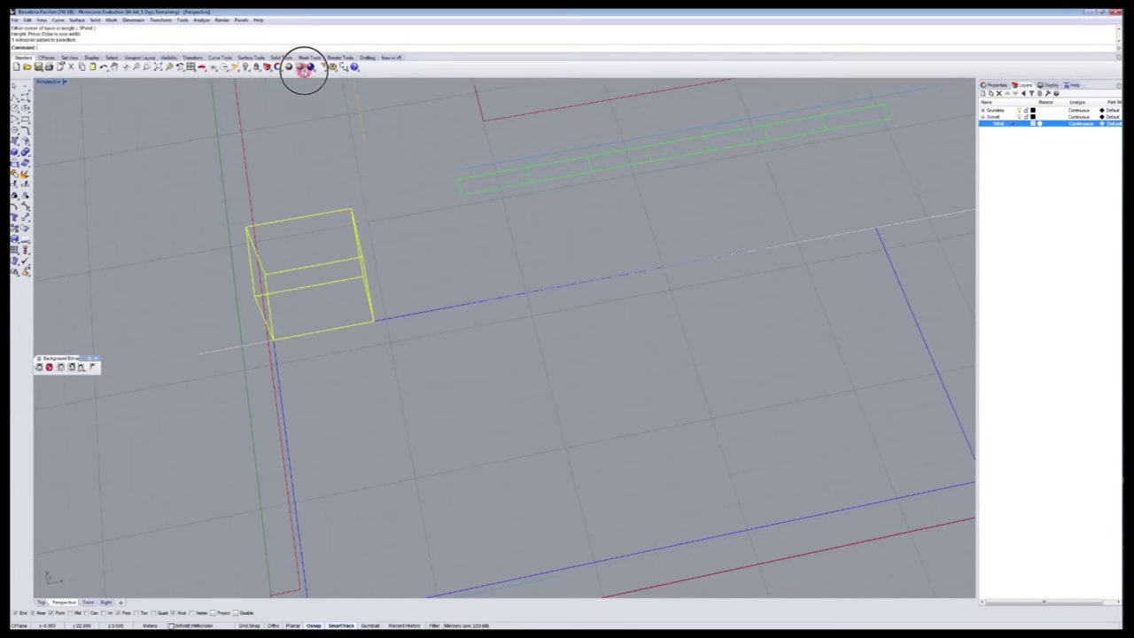
{"action": "left_click", "coordinate": [310, 81]}
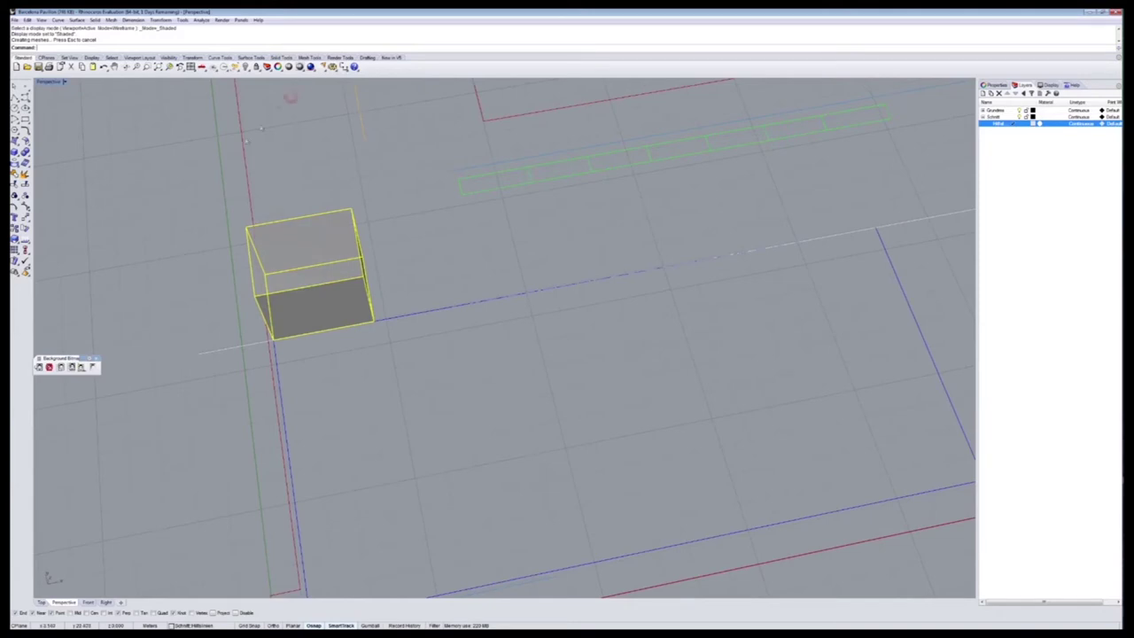
{"action": "left_click", "coordinate": [170, 238]}
{"action": "right_click_drag", "start_coordinate": [456, 425], "coordinate": [467, 378]}
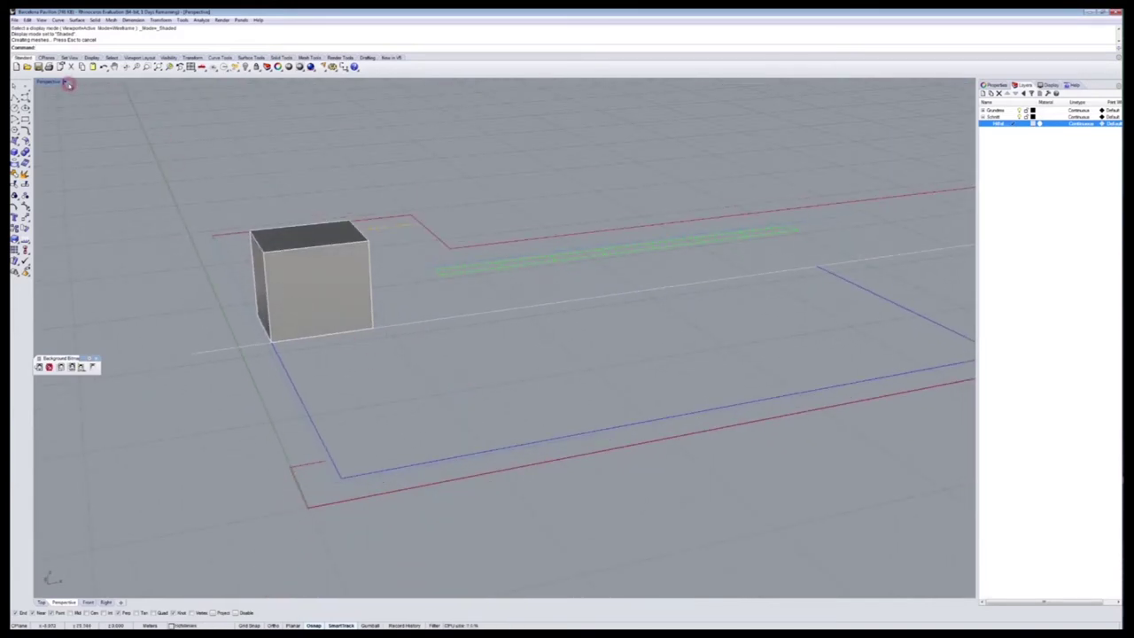
Set a vertical construction plane by 3 points: origin at the box's lower corner, X along the guide line, orientation up the box's vertical edge
{"action": "left_click", "coordinate": [65, 83]}
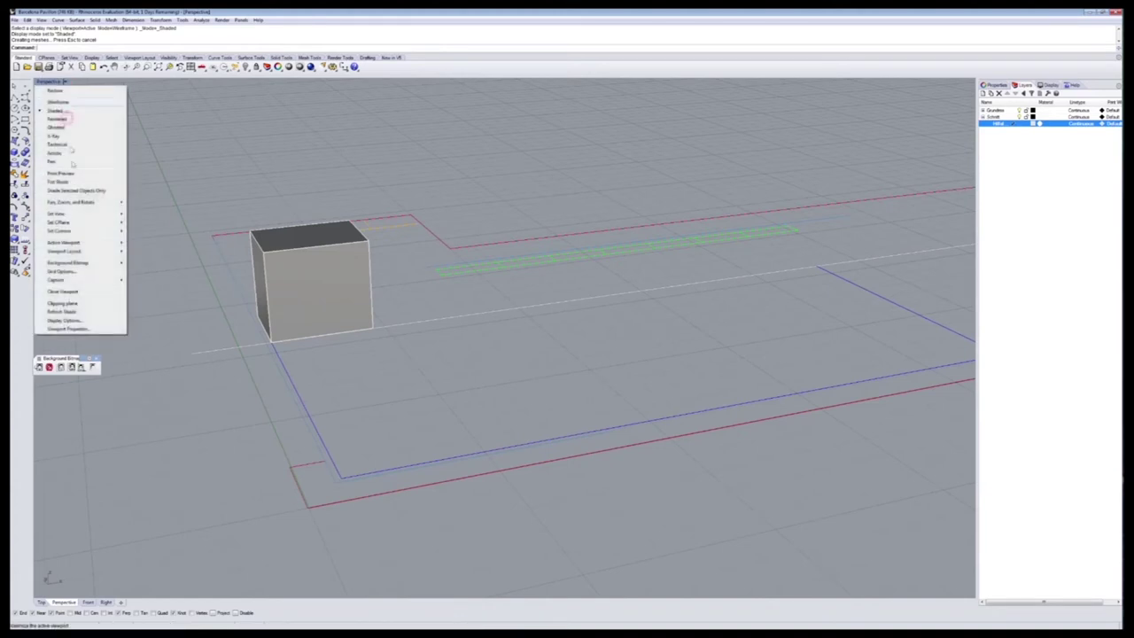
{"action": "mouse_move", "coordinate": [74, 222]}
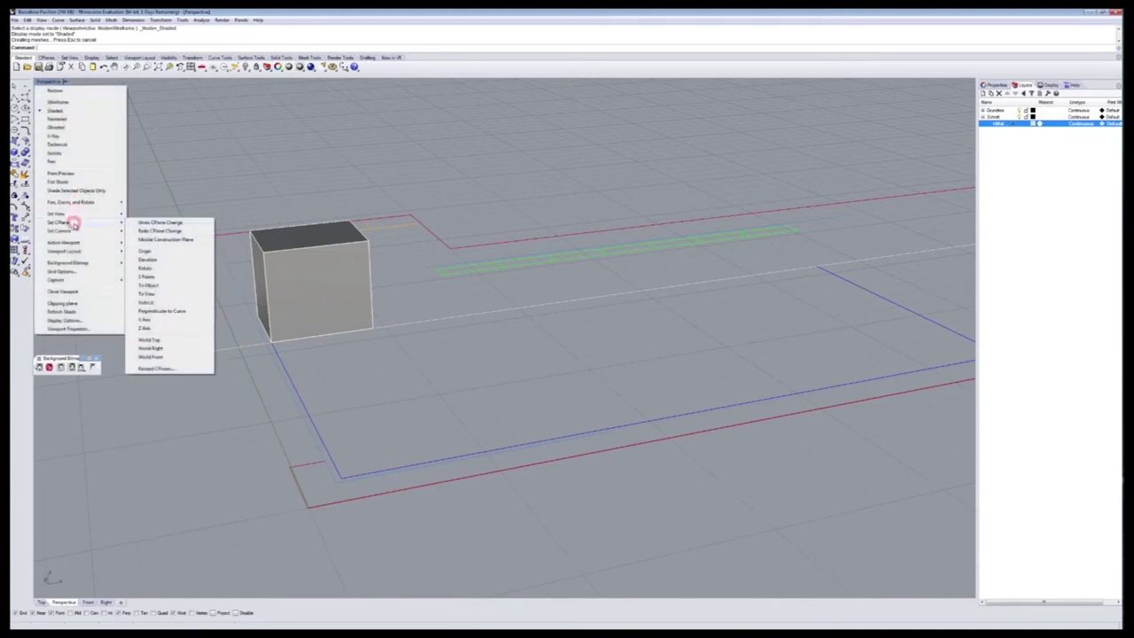
{"action": "left_click", "coordinate": [158, 278]}
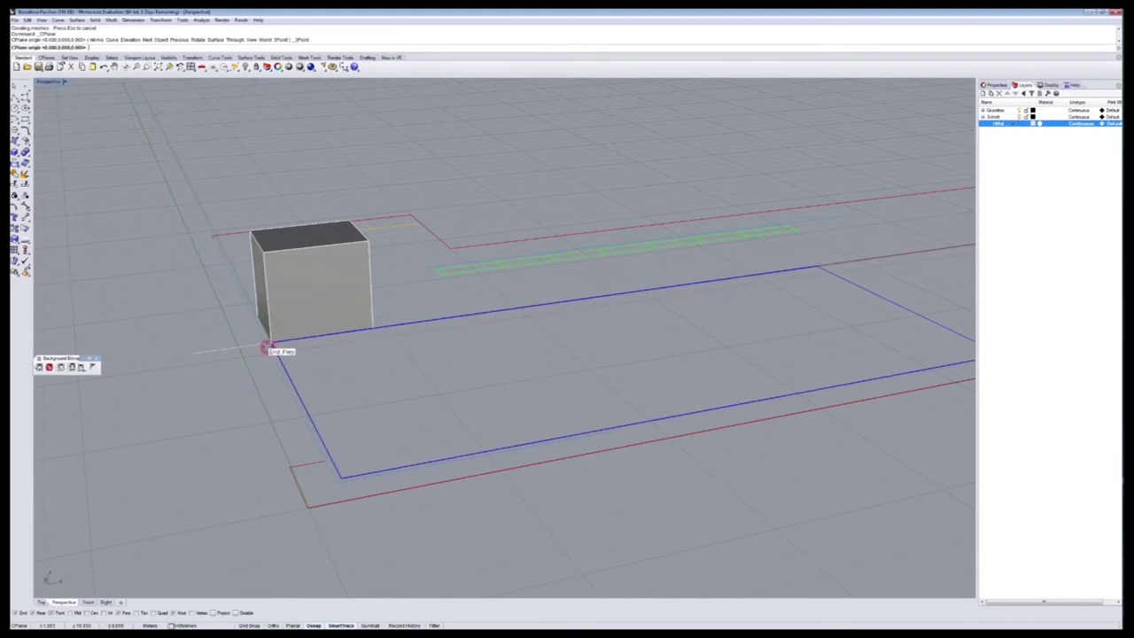
{"action": "scroll", "coordinate": [268, 347], "scroll_direction": "up", "scroll_amount": 3}
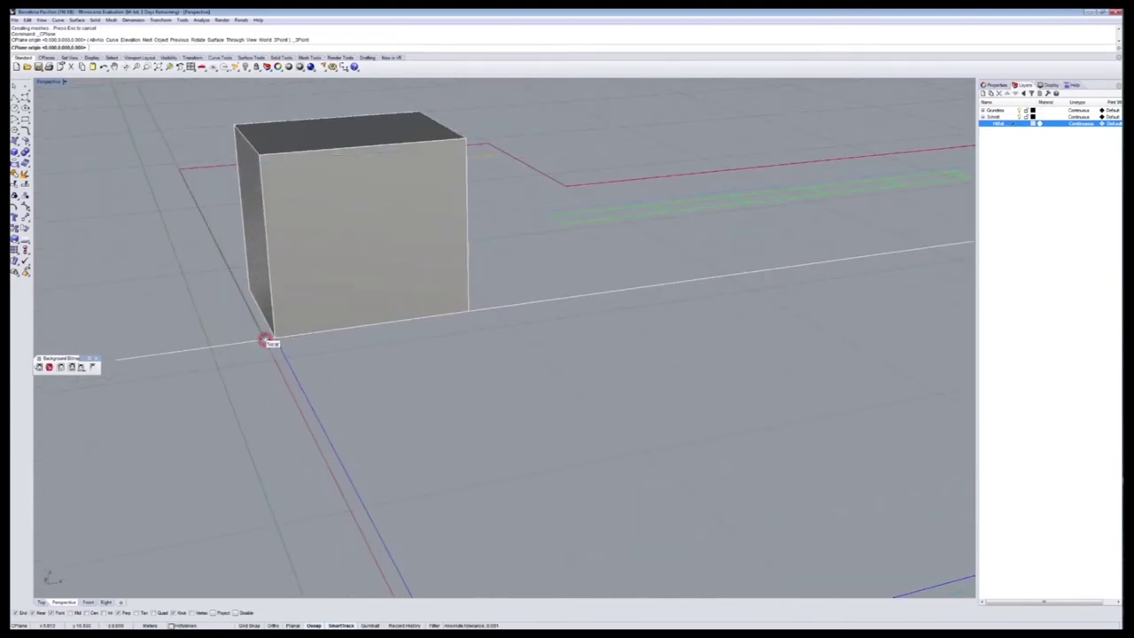
{"action": "left_click", "coordinate": [266, 341]}
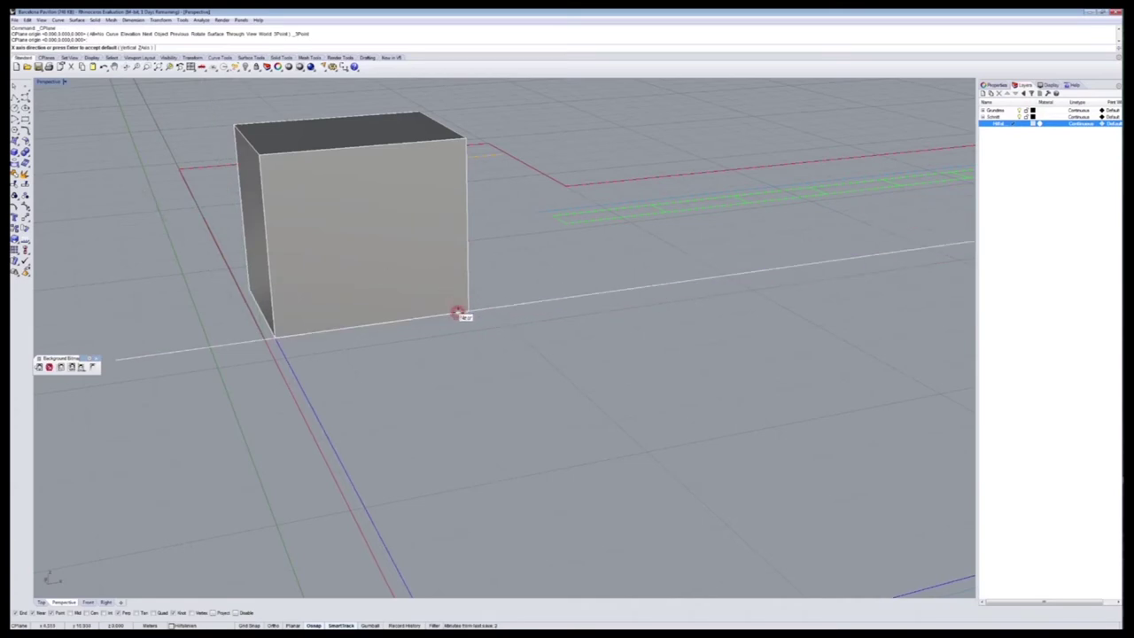
{"action": "left_click", "coordinate": [459, 311]}
{"action": "right_click_drag", "start_coordinate": [754, 354], "coordinate": [638, 358]}
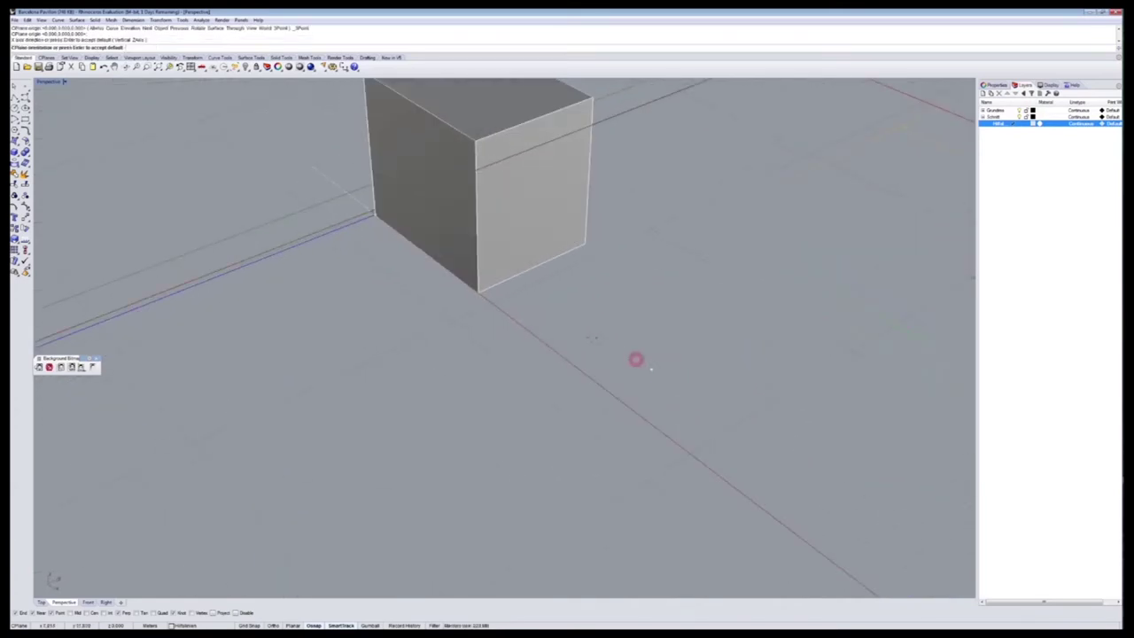
{"action": "left_click", "coordinate": [372, 151]}
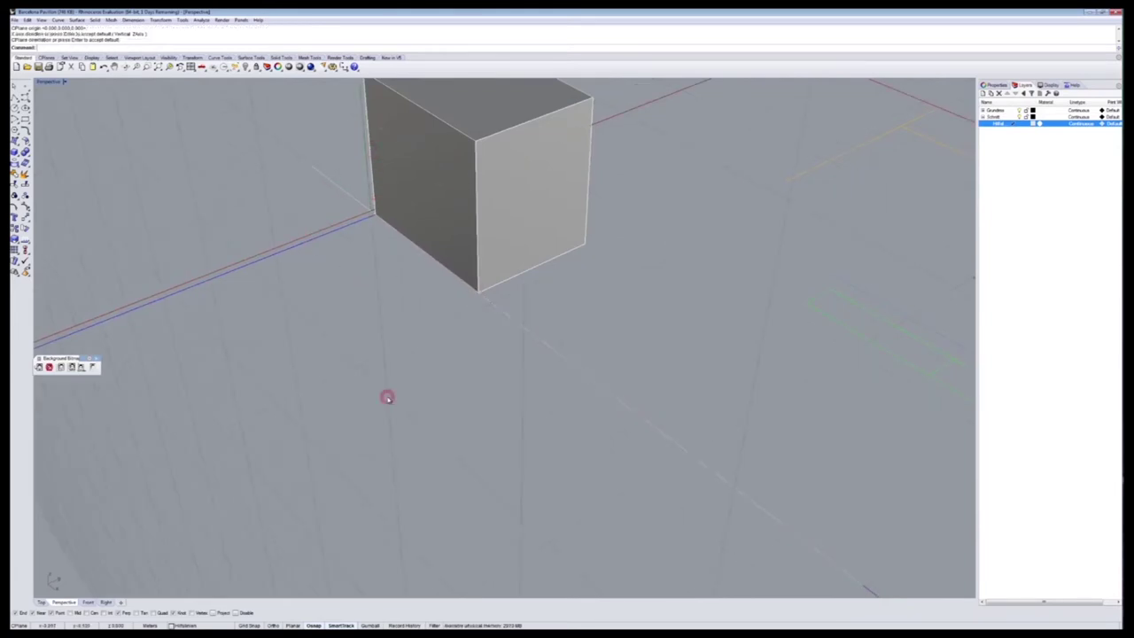
Delete the helper box at the pool corner
{"action": "scroll", "coordinate": [390, 398], "scroll_direction": "down", "scroll_amount": 5}
{"action": "right_click_drag", "start_coordinate": [359, 423], "coordinate": [393, 405]}
{"action": "left_click", "coordinate": [426, 332]}
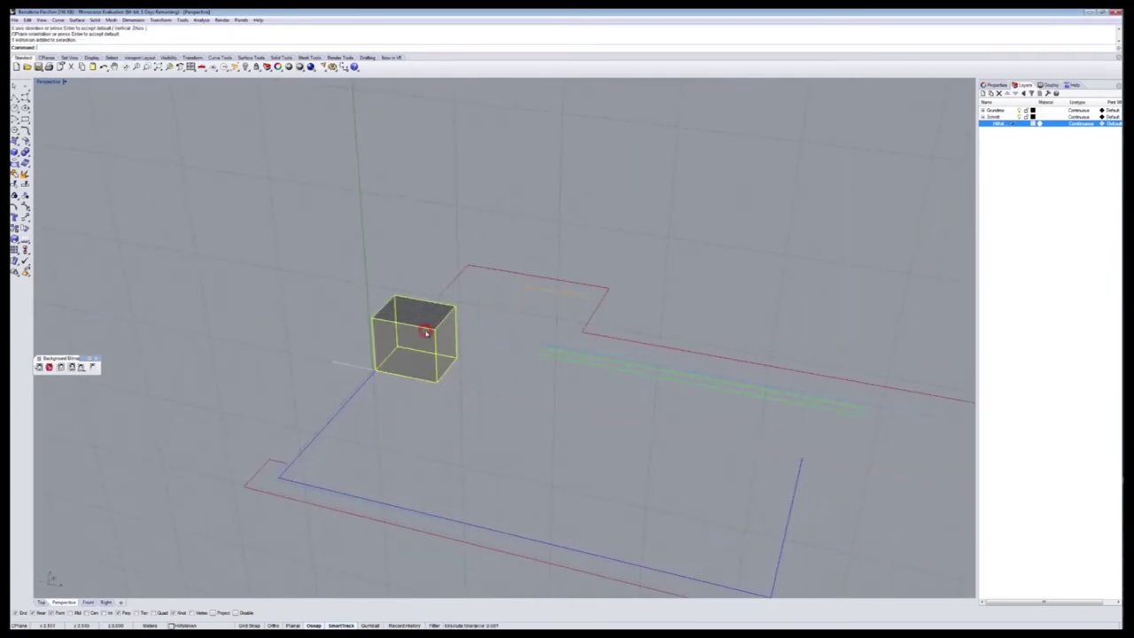
{"action": "key", "text": "Delete"}
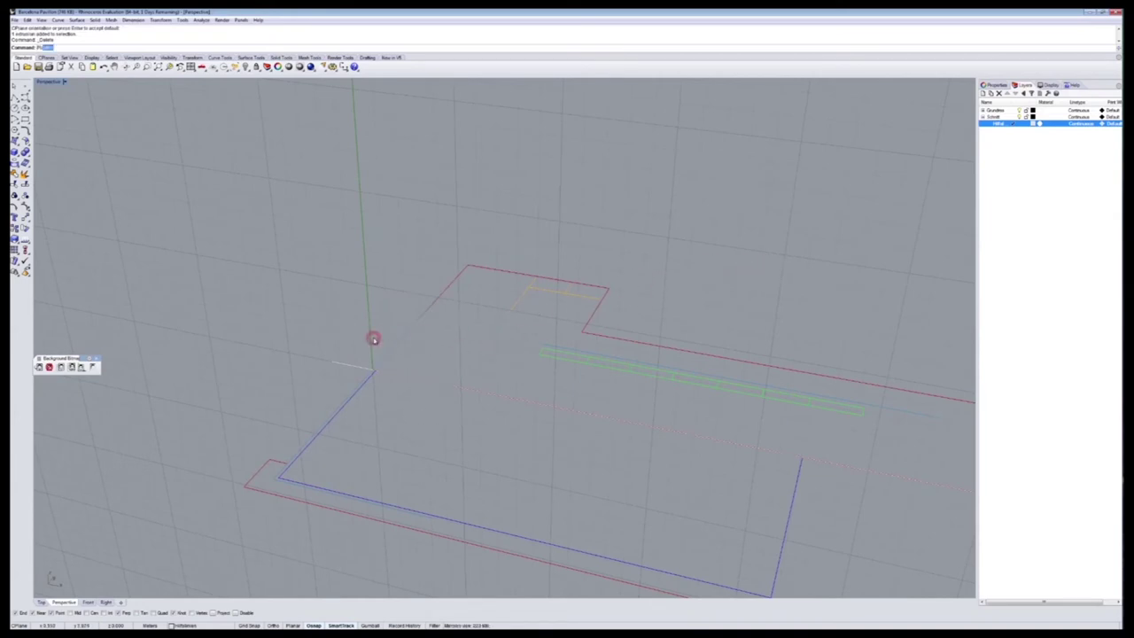
Draw a polyline from the construction plane origin 1.35 straight up, along the plan's length past the small pool, and back down to the baseline
{"action": "key", "text": "Return"}
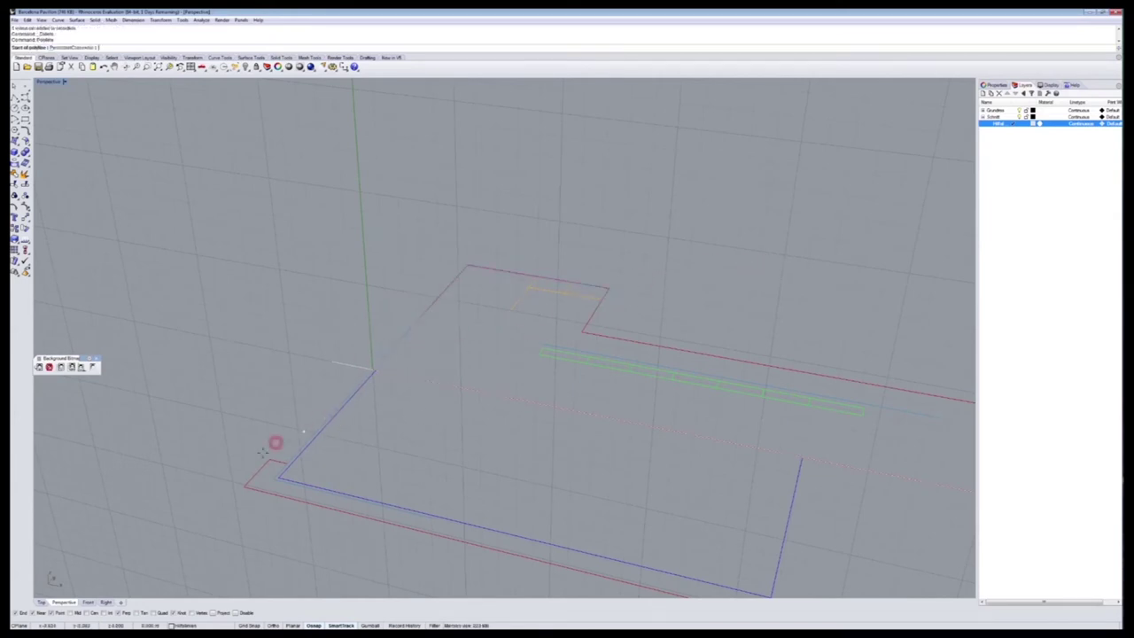
{"action": "right_click_drag", "start_coordinate": [247, 488], "coordinate": [263, 483]}
{"action": "scroll", "coordinate": [389, 390], "scroll_direction": "up", "scroll_amount": 4}
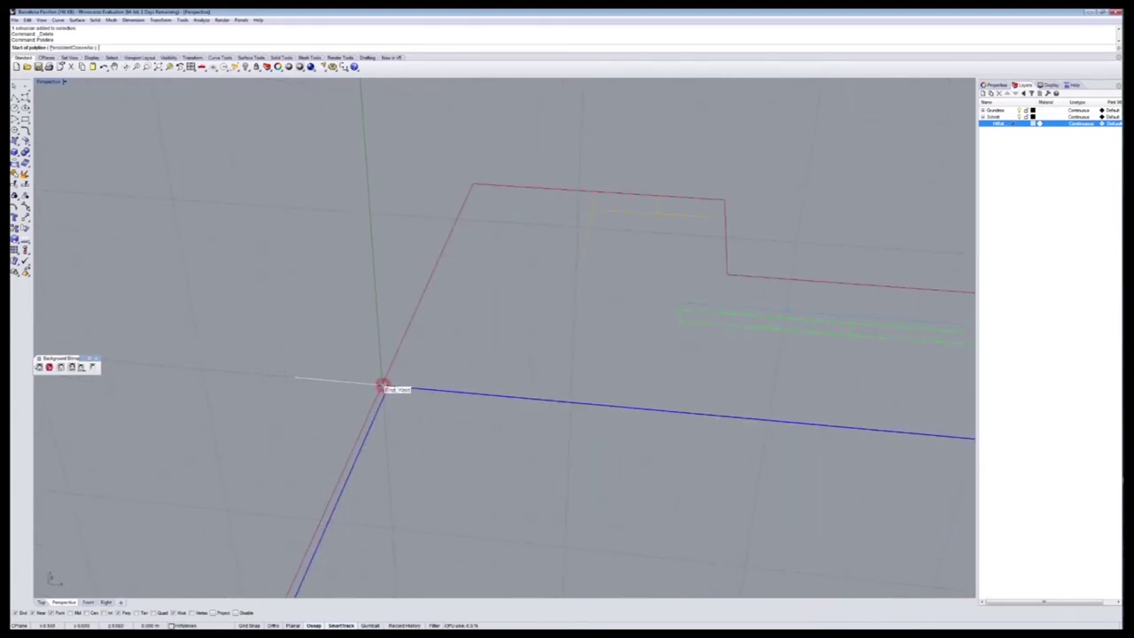
{"action": "left_click", "coordinate": [379, 385]}
{"action": "type", "text": "1.35"}
{"action": "key", "text": "Return"}
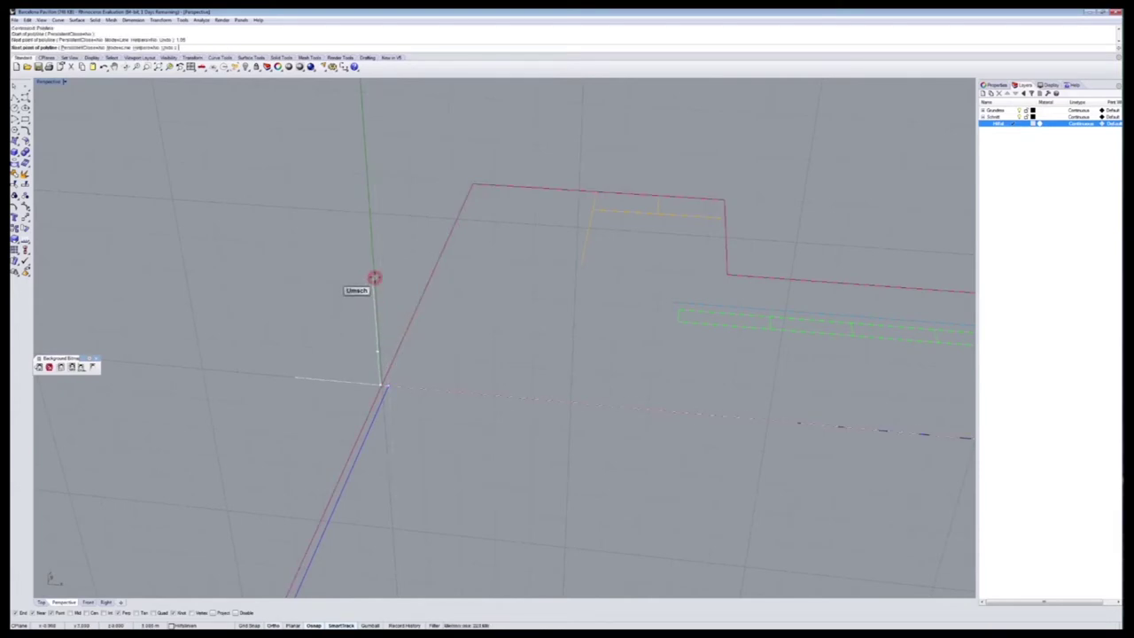
{"action": "left_click", "coordinate": [375, 279]}
{"action": "right_click_drag", "start_coordinate": [810, 451], "coordinate": [861, 424], "text": "shift"}
{"action": "right_click_drag", "start_coordinate": [710, 425], "coordinate": [675, 428], "text": "shift"}
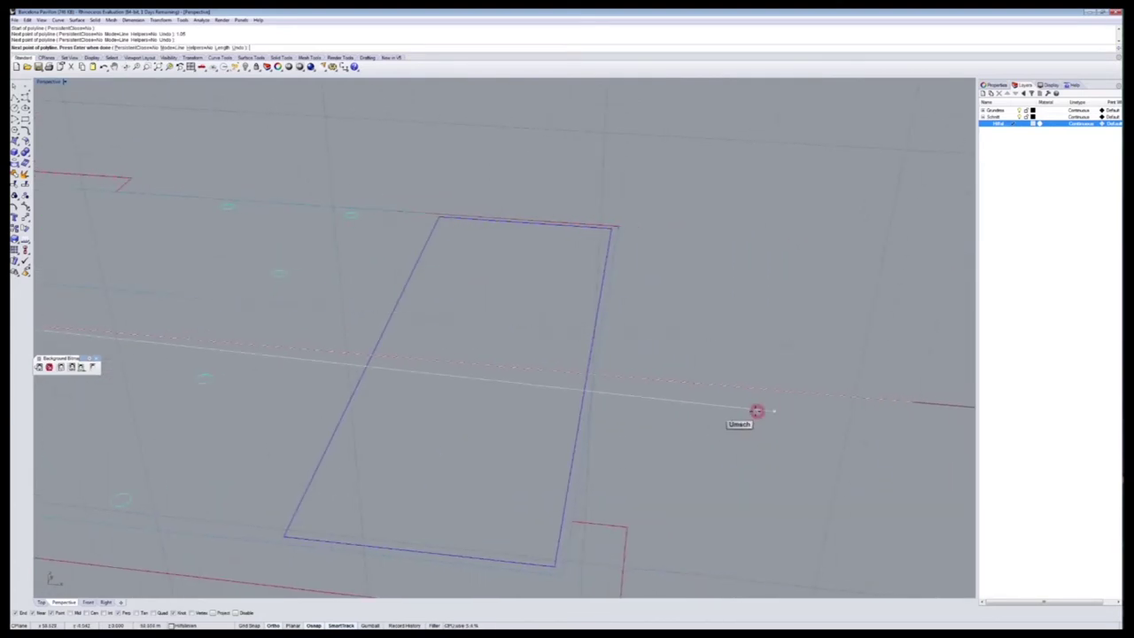
{"action": "left_click", "coordinate": [818, 347], "text": "shift"}
{"action": "left_click", "coordinate": [817, 393]}
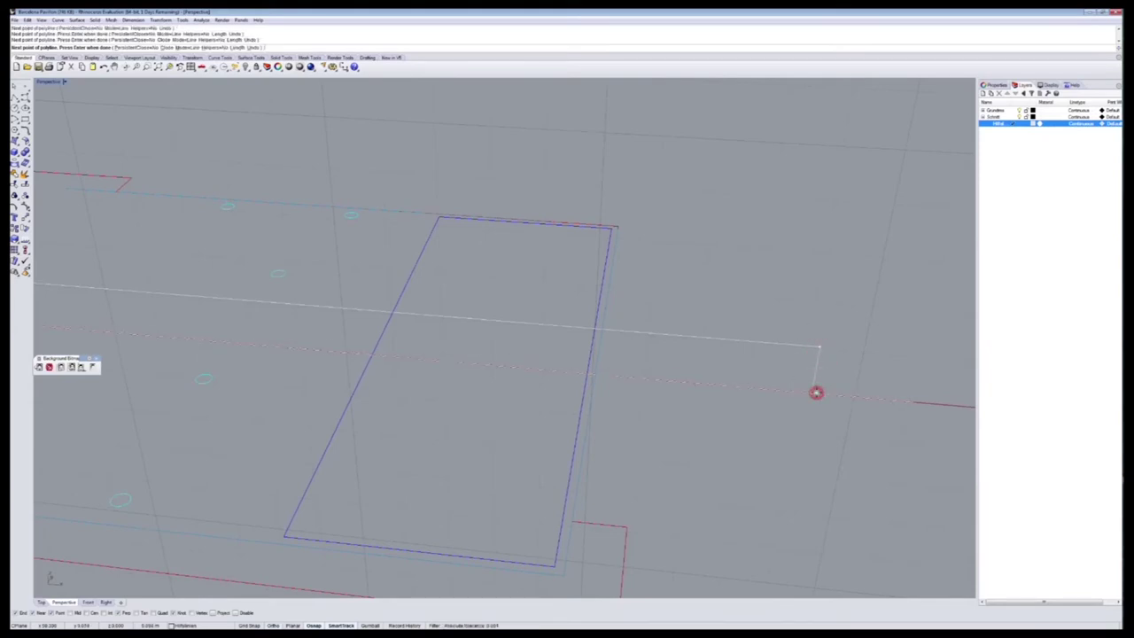
{"action": "right_click", "coordinate": [798, 443]}
Draw a vertical polyline from the baseline up to the upper guide line where the outer wall beside the small pool crosses it
{"action": "right_click_drag", "start_coordinate": [795, 446], "coordinate": [645, 446]}
{"action": "scroll", "coordinate": [709, 414], "scroll_direction": "up", "scroll_amount": 5}
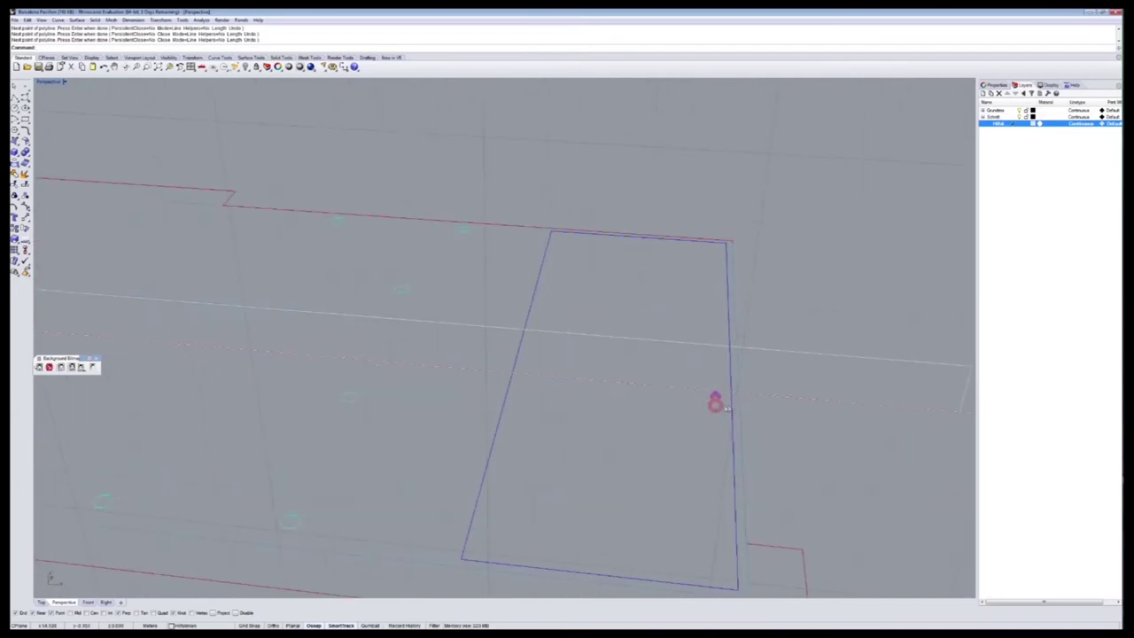
{"action": "scroll", "coordinate": [740, 399], "scroll_direction": "up", "scroll_amount": 4}
{"action": "right_click", "coordinate": [740, 398]}
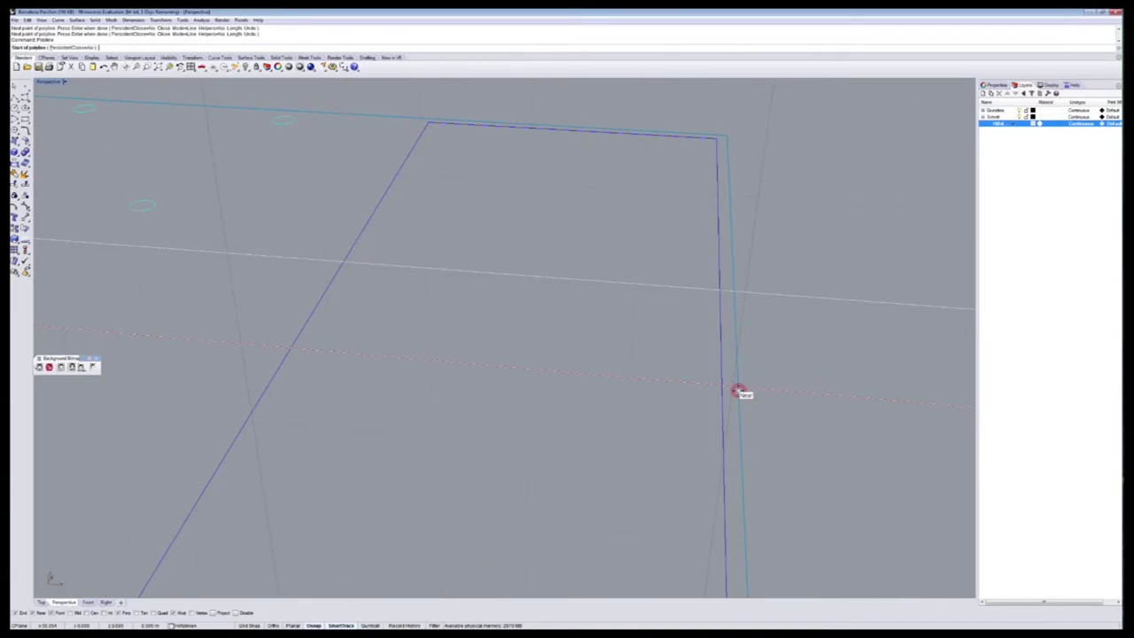
{"action": "left_click", "coordinate": [737, 387]}
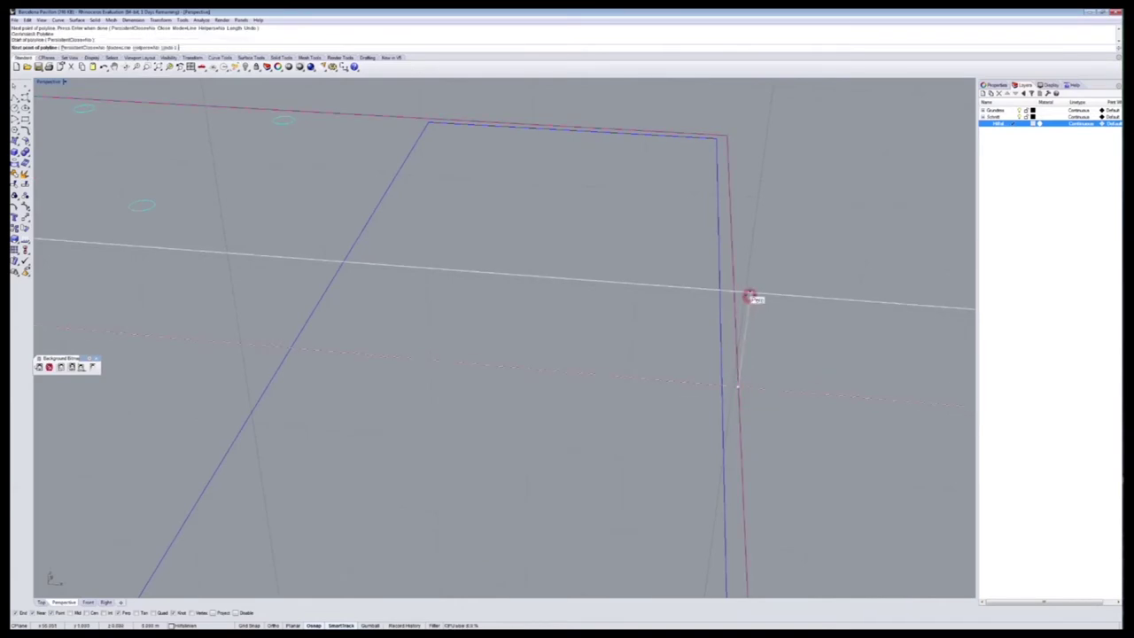
{"action": "left_click", "coordinate": [750, 295]}
{"action": "right_click", "coordinate": [714, 369]}
Draw a vertical polyline up to the upper guide line from the small pool's outer edge on the baseline
{"action": "scroll", "coordinate": [724, 387], "scroll_direction": "up", "scroll_amount": 1}
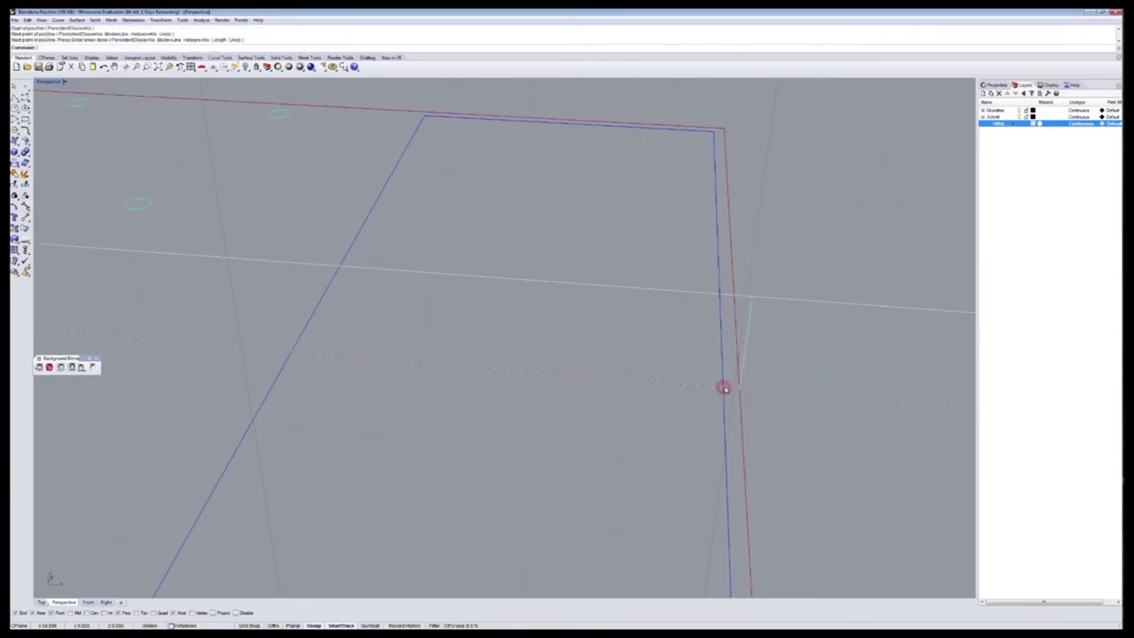
{"action": "right_click", "coordinate": [723, 391]}
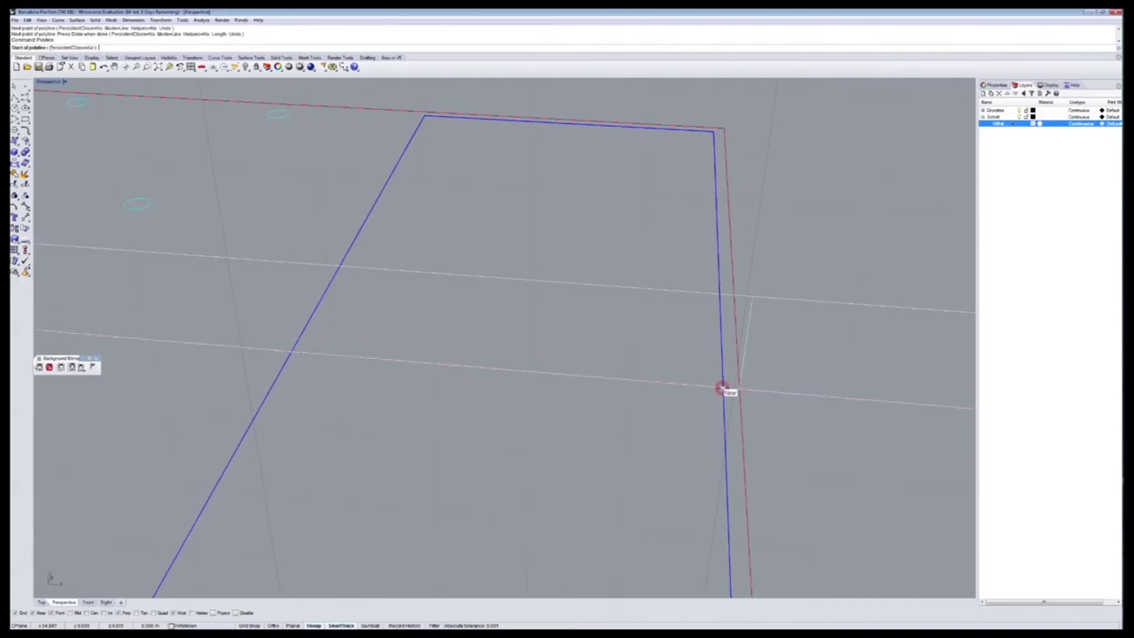
{"action": "left_click", "coordinate": [723, 387]}
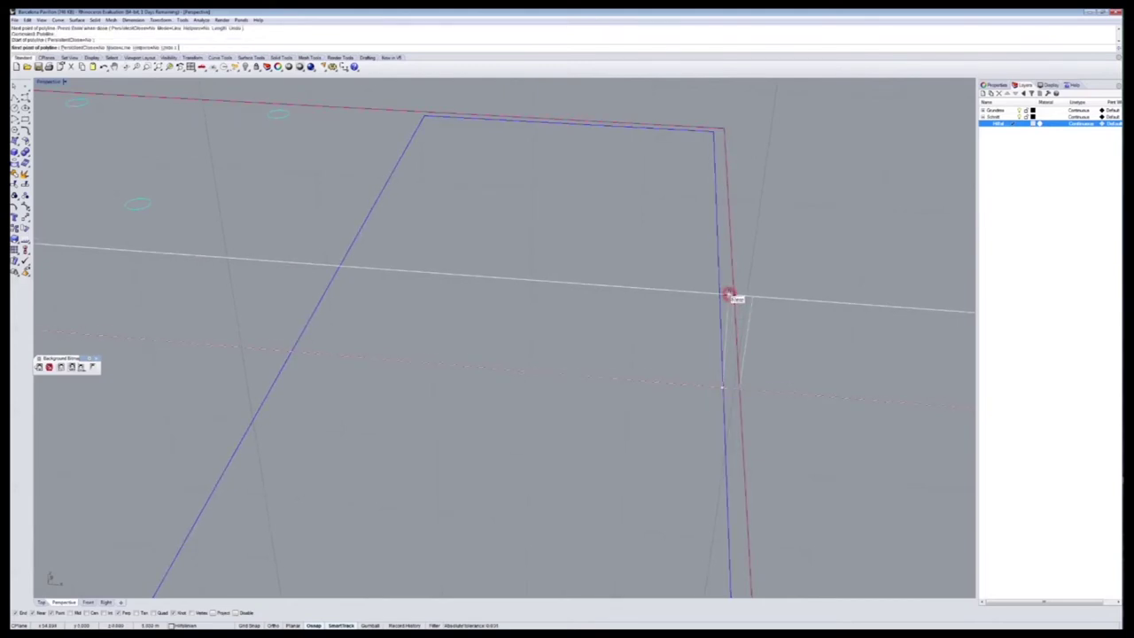
{"action": "left_click", "coordinate": [732, 295]}
{"action": "right_click", "coordinate": [571, 344]}
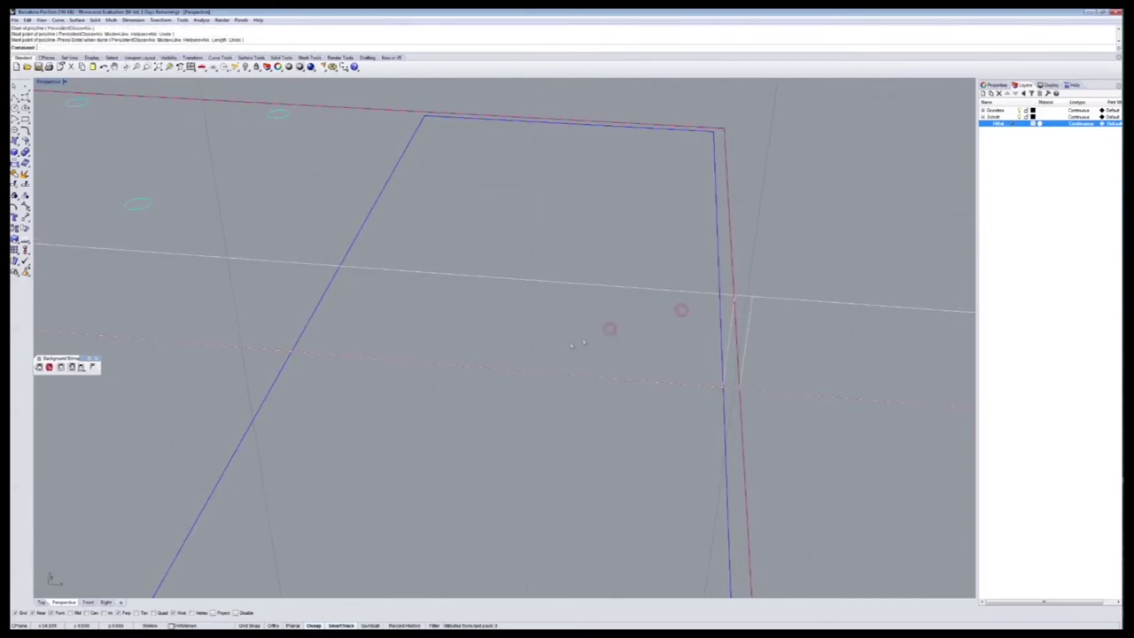
Draw a vertical polyline up to the upper guide line from the small pool's inner edge on the baseline
{"action": "right_click", "coordinate": [298, 341]}
{"action": "left_click", "coordinate": [292, 352]}
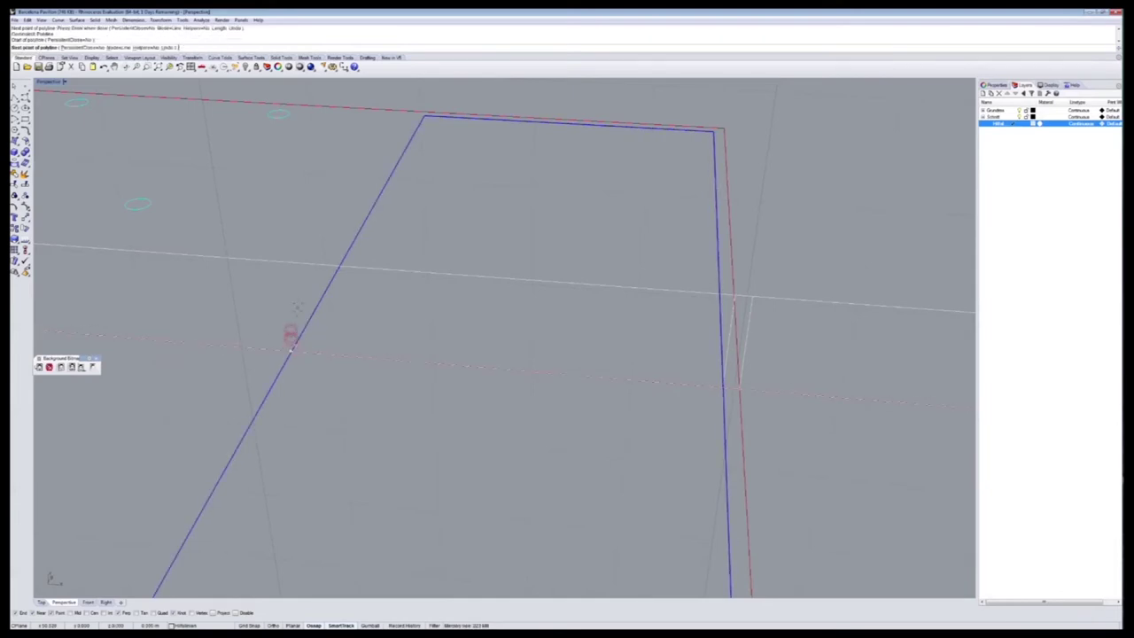
{"action": "left_click", "coordinate": [283, 261]}
{"action": "right_click", "coordinate": [270, 279]}
Draw a vertical polyline up to the upper guide line from the large pool's far corner on the baseline
{"action": "scroll", "coordinate": [278, 419], "scroll_direction": "down", "scroll_amount": 5}
{"action": "right_click_drag", "start_coordinate": [258, 423], "coordinate": [930, 442], "text": "shift"}
{"action": "mouse_move", "coordinate": [257, 376]}
{"action": "right_mouse_down", "text": "shift"}
{"action": "mouse_move", "coordinate": [615, 423]}
{"action": "mouse_move", "coordinate": [594, 410]}
{"action": "mouse_move", "coordinate": [709, 421]}
{"action": "right_mouse_up", "text": "shift"}
{"action": "right_click_drag", "start_coordinate": [312, 379], "coordinate": [576, 402], "text": "shift"}
{"action": "right_click", "coordinate": [582, 394]}
{"action": "left_click", "coordinate": [594, 395]}
{"action": "left_click", "coordinate": [597, 395]}
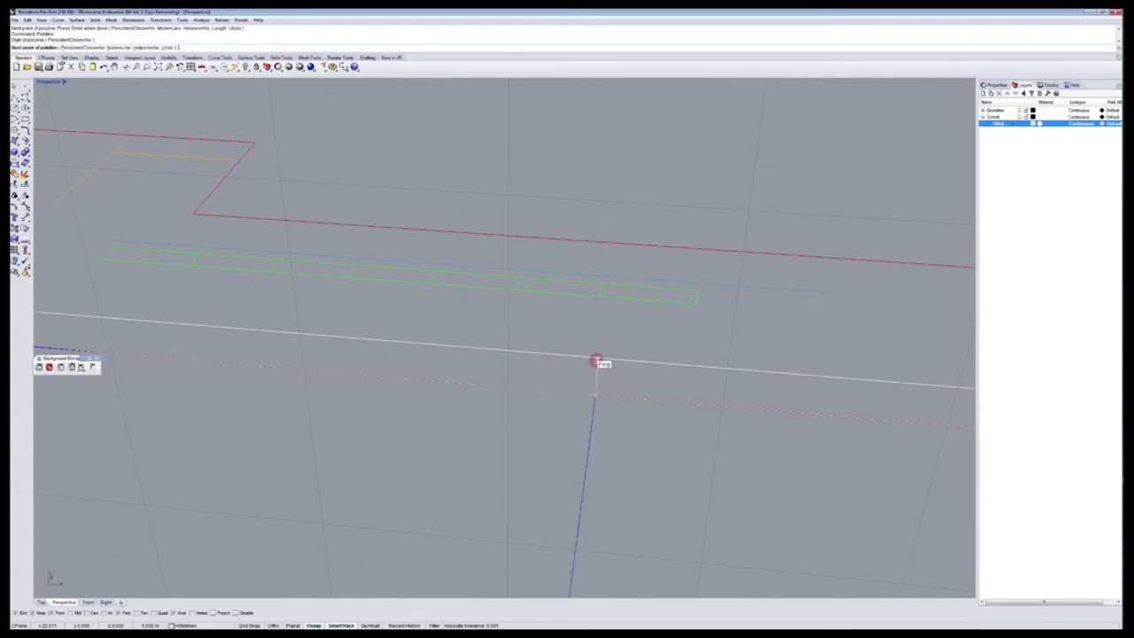
{"action": "left_click", "coordinate": [597, 358]}
{"action": "right_click", "coordinate": [597, 356]}
{"action": "right_click_drag", "start_coordinate": [271, 418], "coordinate": [529, 461], "text": "shift"}
{"action": "scroll", "coordinate": [345, 375], "scroll_direction": "up", "scroll_amount": 6}
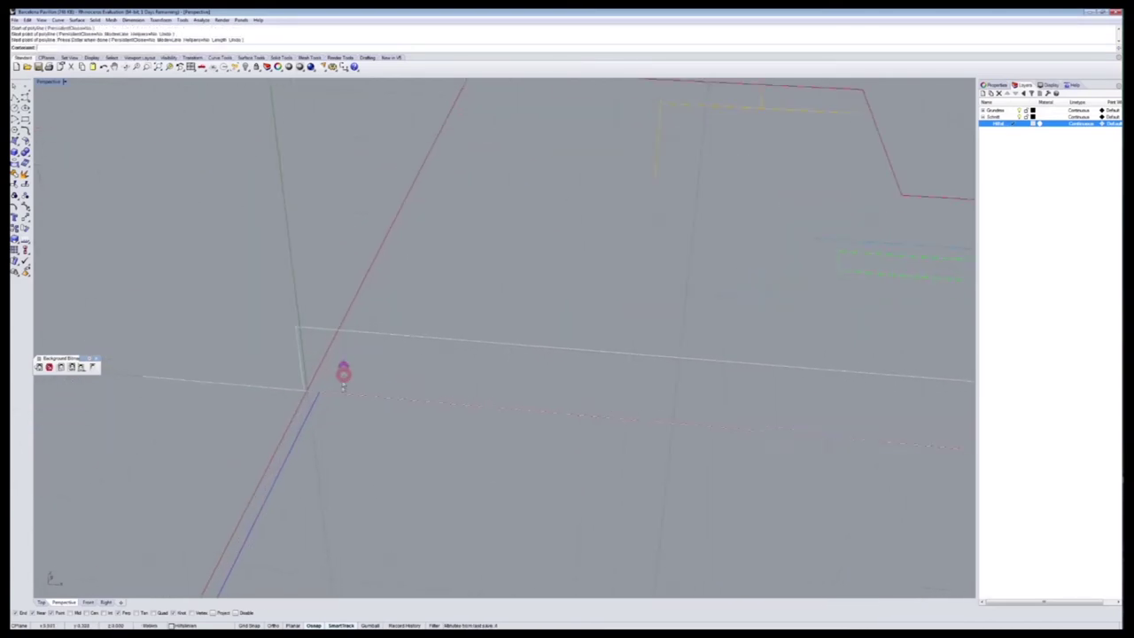
Draw a vertical polyline from the large pool's near corner on the baseline up to the upper guide line
{"action": "right_click", "coordinate": [324, 390]}
{"action": "left_click", "coordinate": [321, 390]}
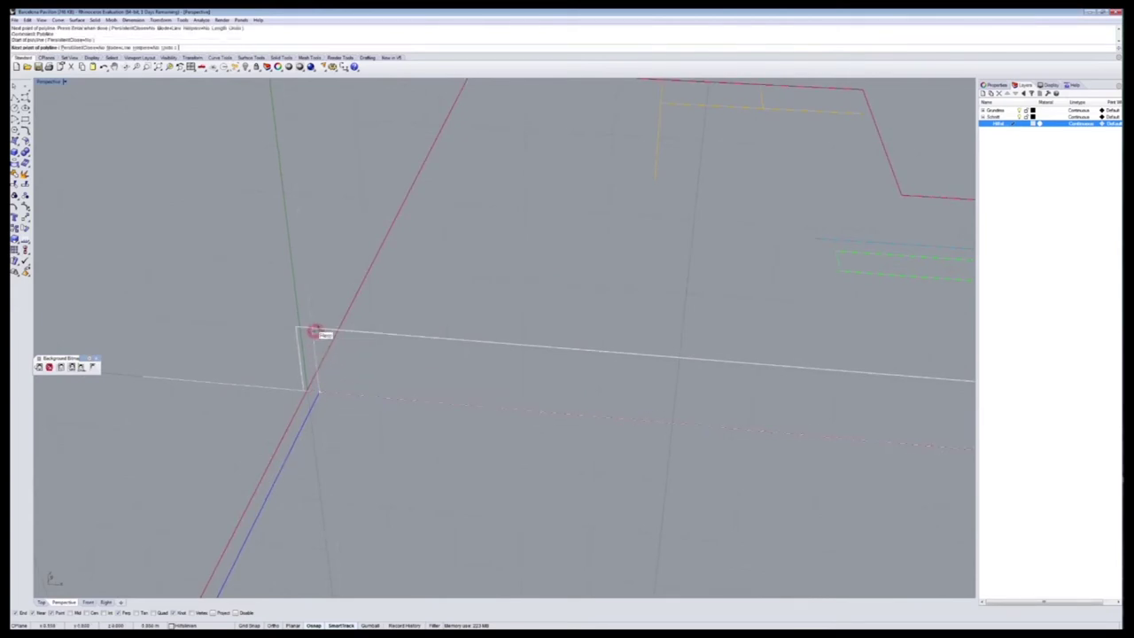
{"action": "left_click", "coordinate": [316, 331]}
{"action": "right_click", "coordinate": [389, 364]}
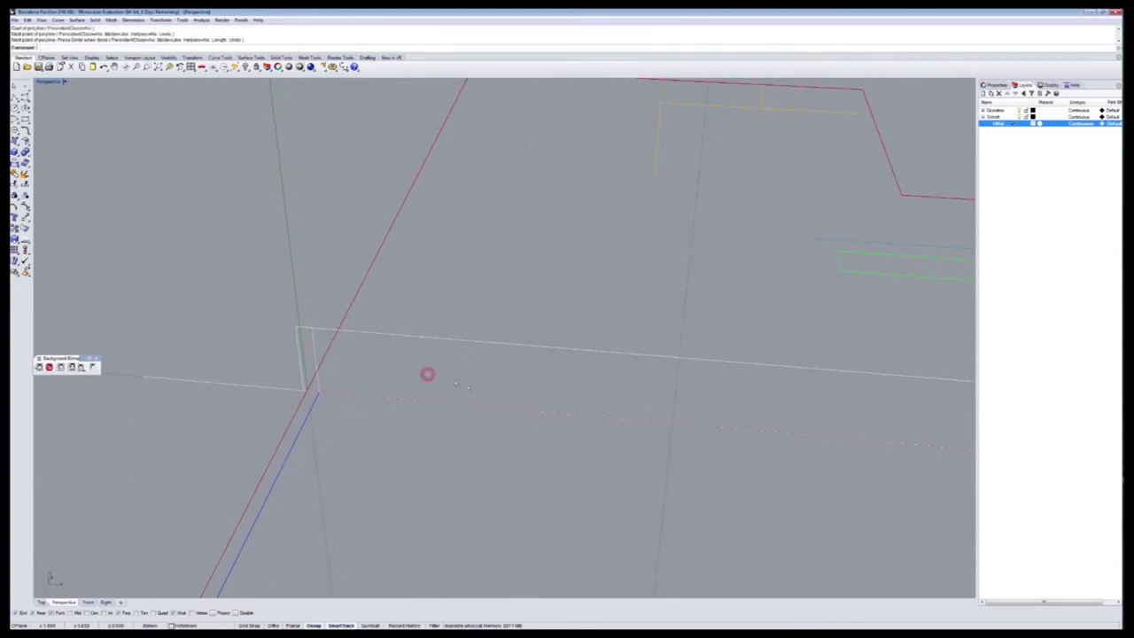
Project the green bench's near front corner perpendicularly onto the baseline with a polyline and extend it vertically to the upper guide line
{"action": "right_click_drag", "start_coordinate": [766, 431], "coordinate": [398, 426], "text": "shift"}
{"action": "right_click", "coordinate": [620, 291]}
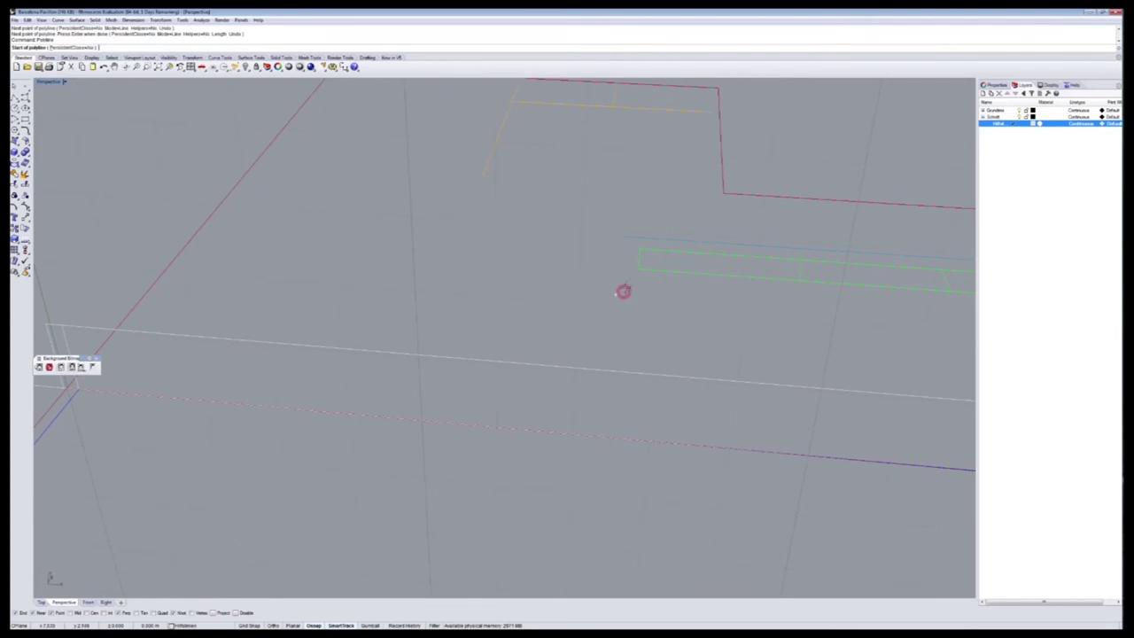
{"action": "left_click", "coordinate": [640, 268]}
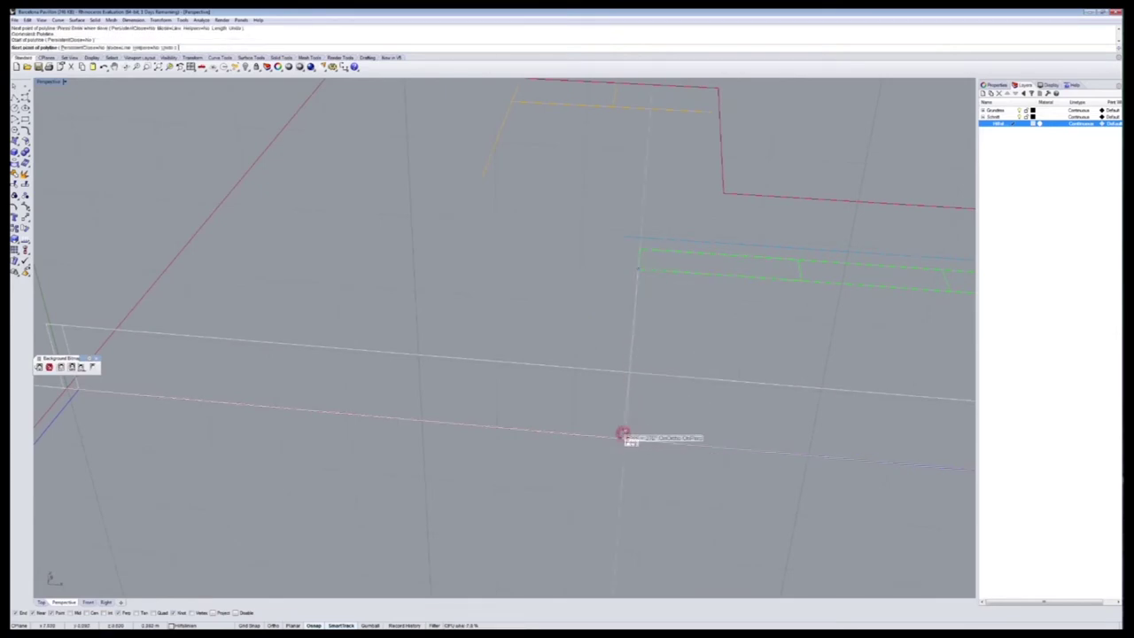
{"action": "left_click", "coordinate": [624, 440]}
{"action": "right_click", "coordinate": [624, 440]}
{"action": "right_click", "coordinate": [622, 440]}
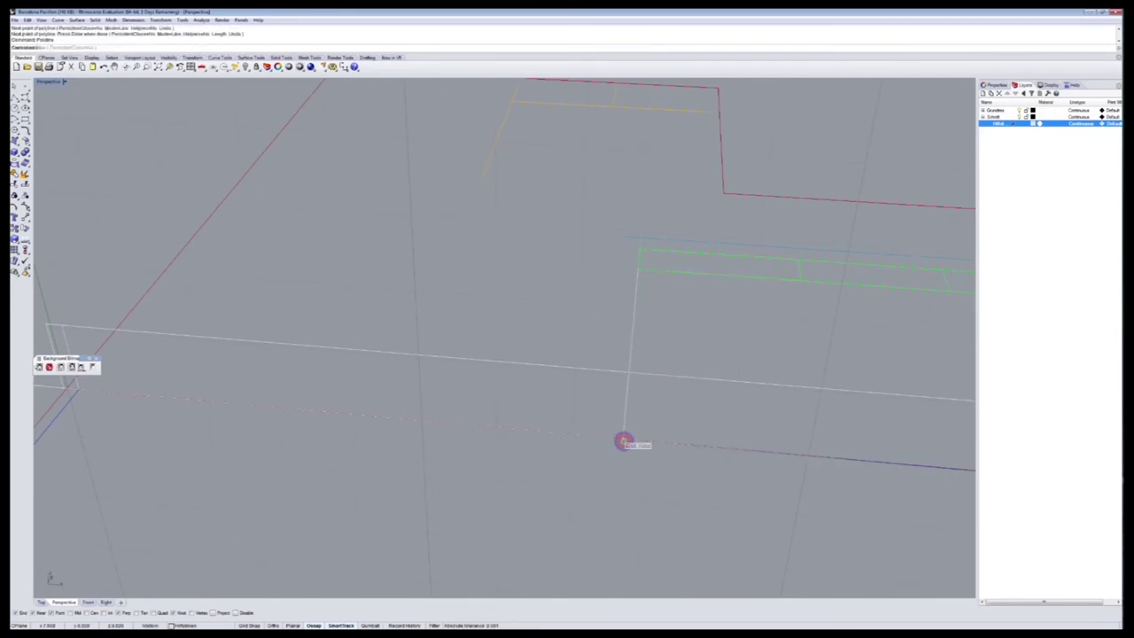
{"action": "right_click_drag", "start_coordinate": [638, 375], "coordinate": [517, 349]}
{"action": "left_click", "coordinate": [428, 363]}
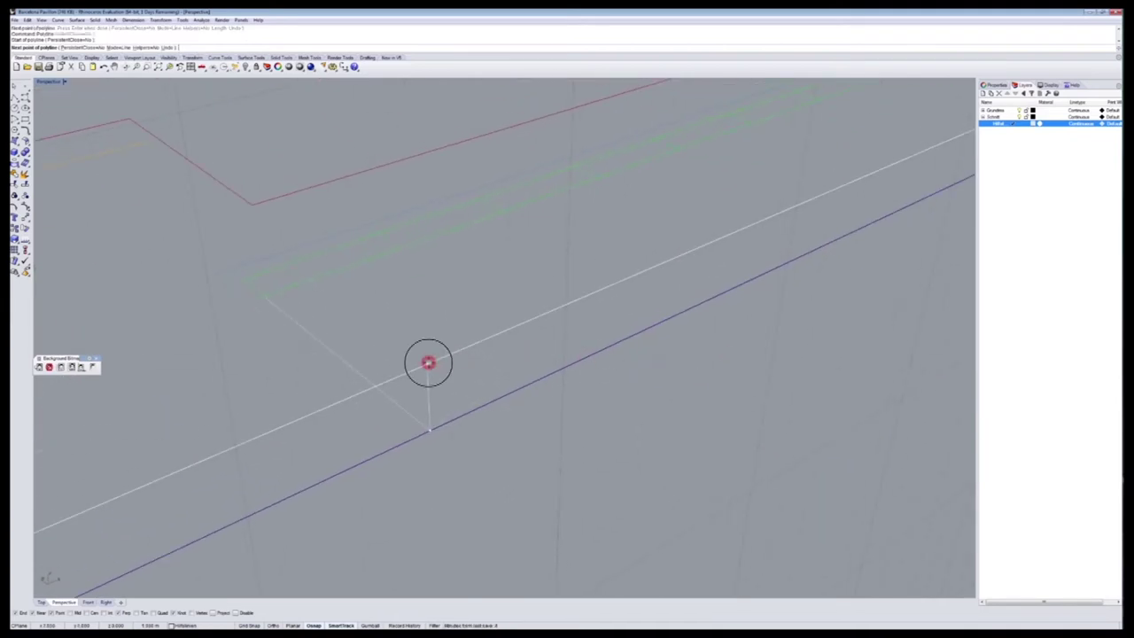
Draw a polyline from the green bench's far front corner perpendicular to the baseline and vertically up to the upper guide line
{"action": "right_click_drag", "start_coordinate": [830, 374], "coordinate": [795, 383], "text": "shift"}
{"action": "right_click_drag", "start_coordinate": [707, 411], "coordinate": [587, 455], "text": "shift"}
{"action": "right_click_drag", "start_coordinate": [865, 283], "coordinate": [430, 397], "text": "shift"}
{"action": "right_click", "coordinate": [603, 205]}
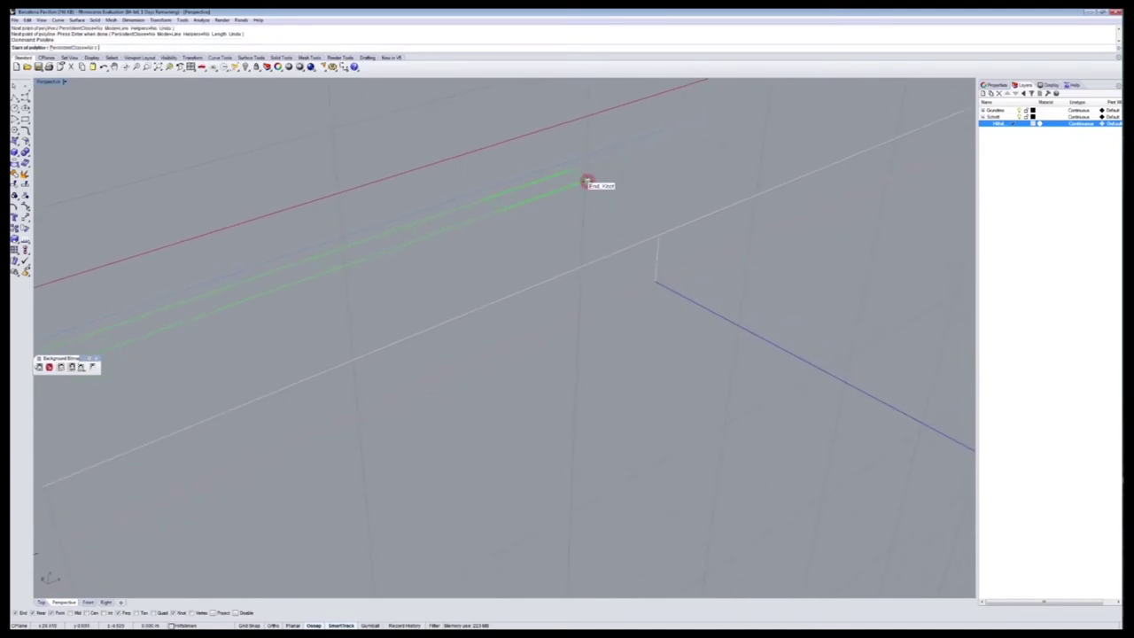
{"action": "left_click", "coordinate": [587, 181]}
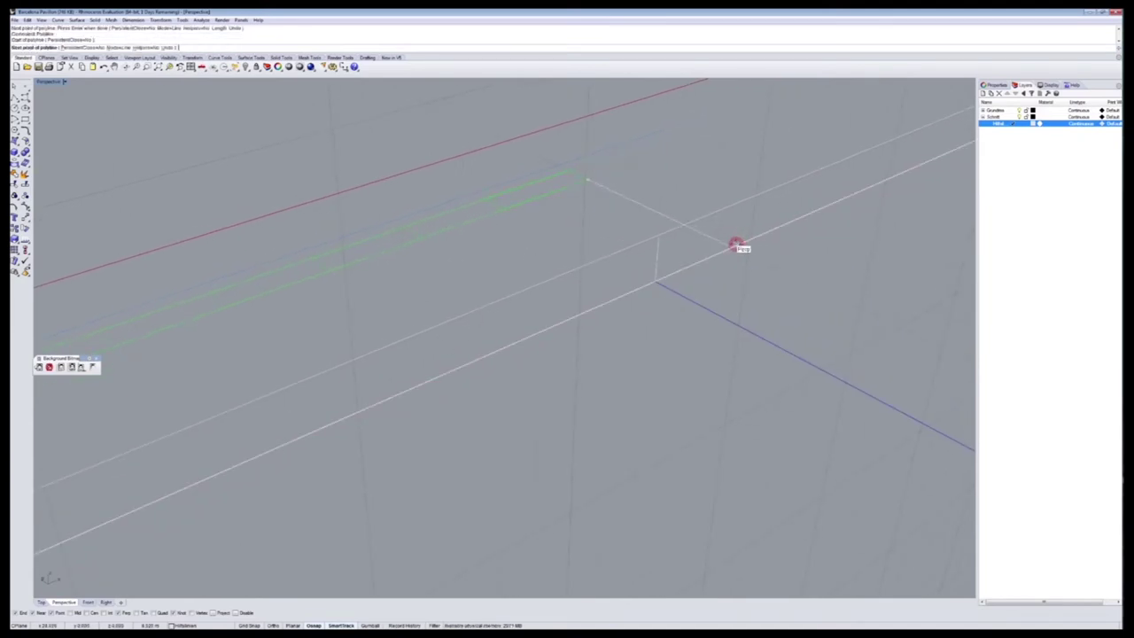
{"action": "left_click", "coordinate": [733, 246]}
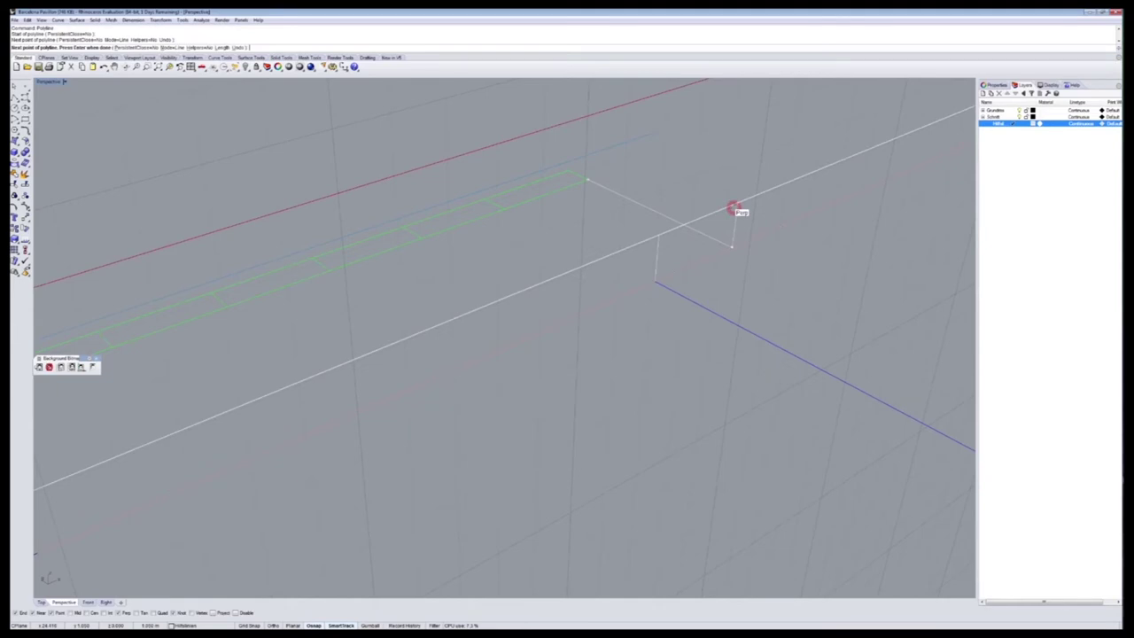
{"action": "left_click", "coordinate": [734, 210]}
{"action": "key", "text": "Return"}
Draw a polyline from the far-side column farther from the small pool, perpendicular to the baseline and up to the upper guide line
{"action": "right_click_drag", "start_coordinate": [871, 268], "coordinate": [593, 180]}
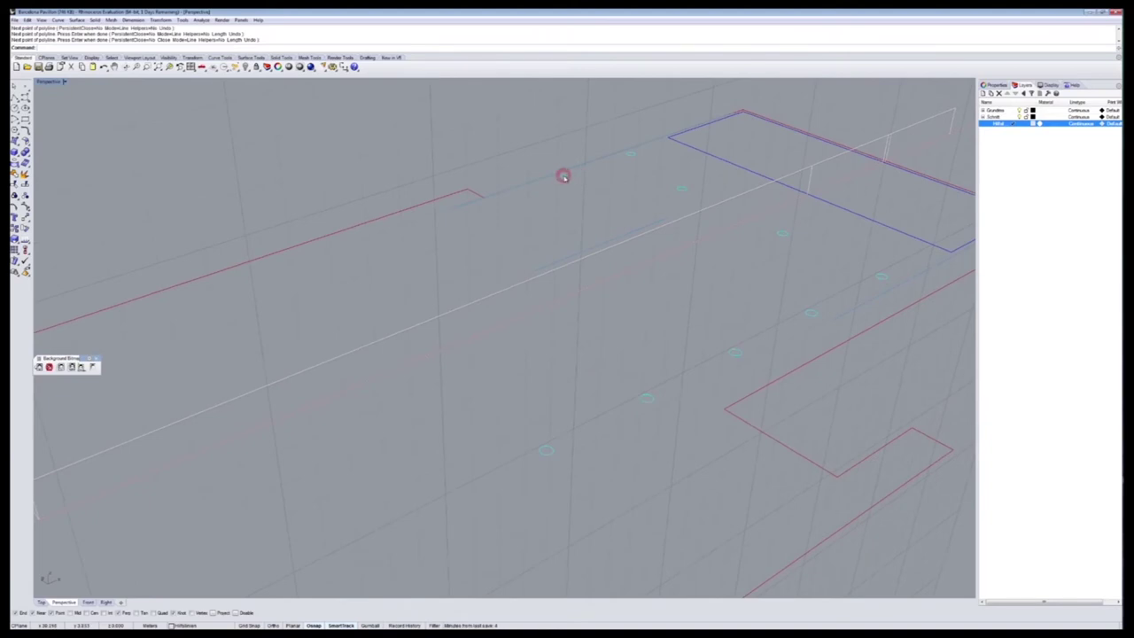
{"action": "key", "text": "Return"}
{"action": "left_click", "coordinate": [563, 176]}
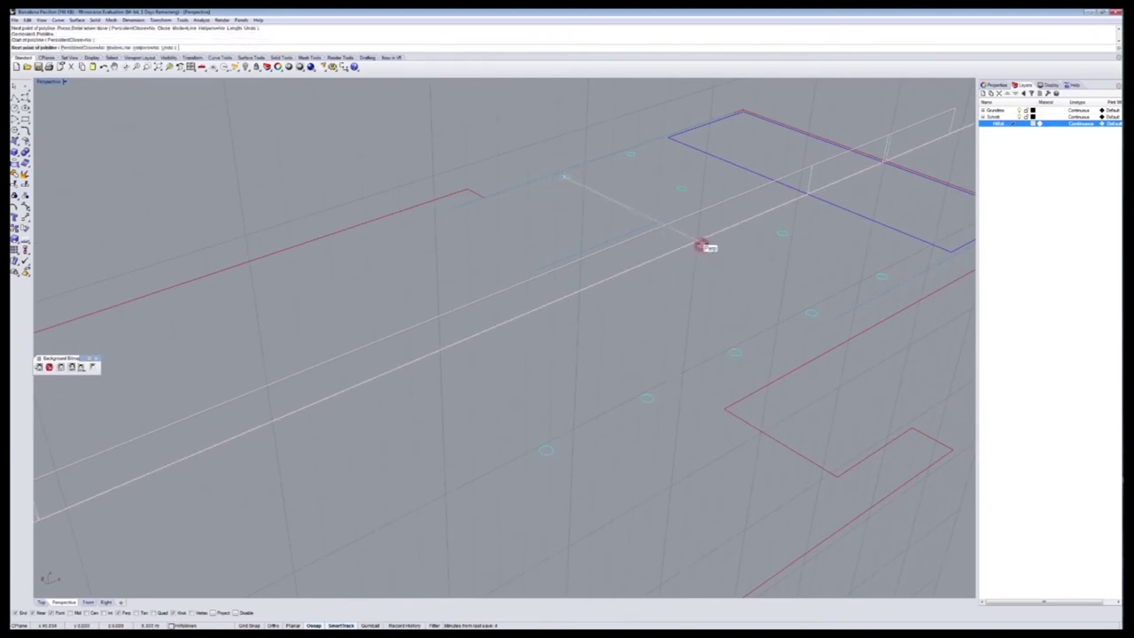
{"action": "left_click", "coordinate": [700, 242]}
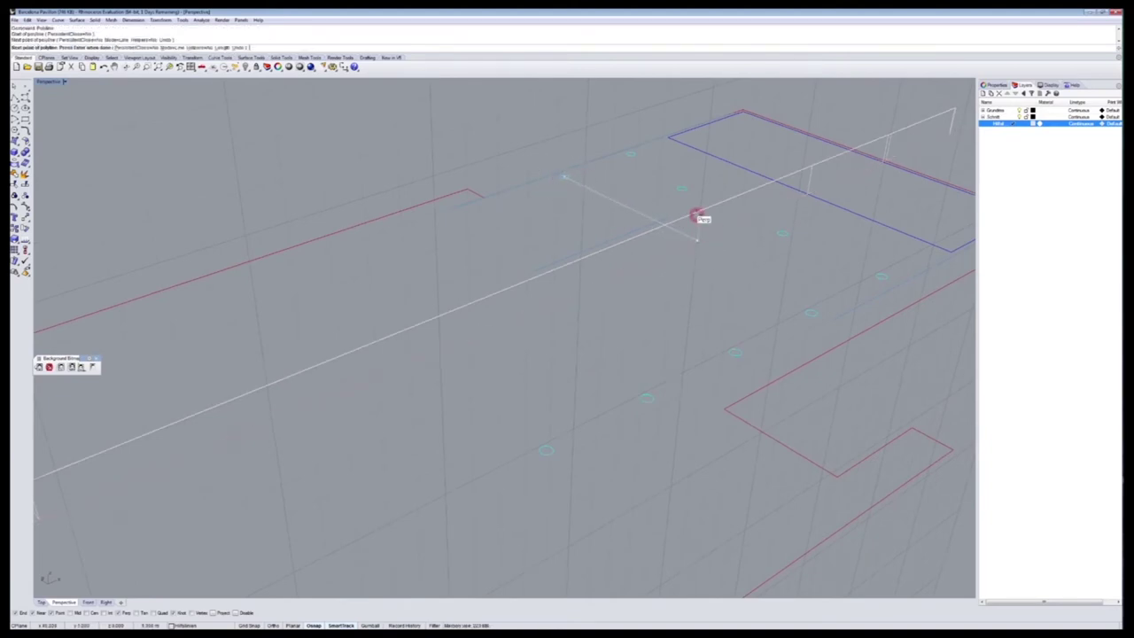
{"action": "left_click", "coordinate": [697, 216]}
{"action": "key", "text": "Return"}
Draw a matching guide polyline from the far-side column nearest the small pool to the baseline and up to the upper guide line
{"action": "key", "text": "Return"}
{"action": "left_click", "coordinate": [629, 155]}
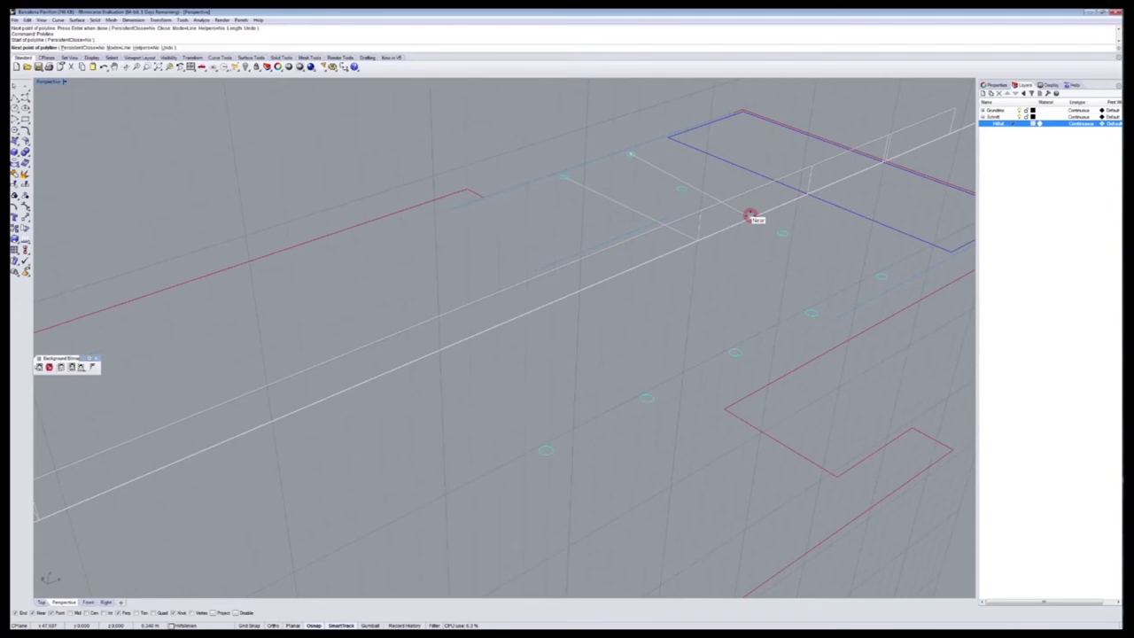
{"action": "mouse_move", "coordinate": [750, 216]}
{"action": "right_mouse_down"}
{"action": "mouse_move", "coordinate": [691, 231]}
{"action": "mouse_move", "coordinate": [674, 269]}
{"action": "mouse_move", "coordinate": [689, 277]}
{"action": "mouse_move", "coordinate": [565, 376]}
{"action": "right_mouse_up"}
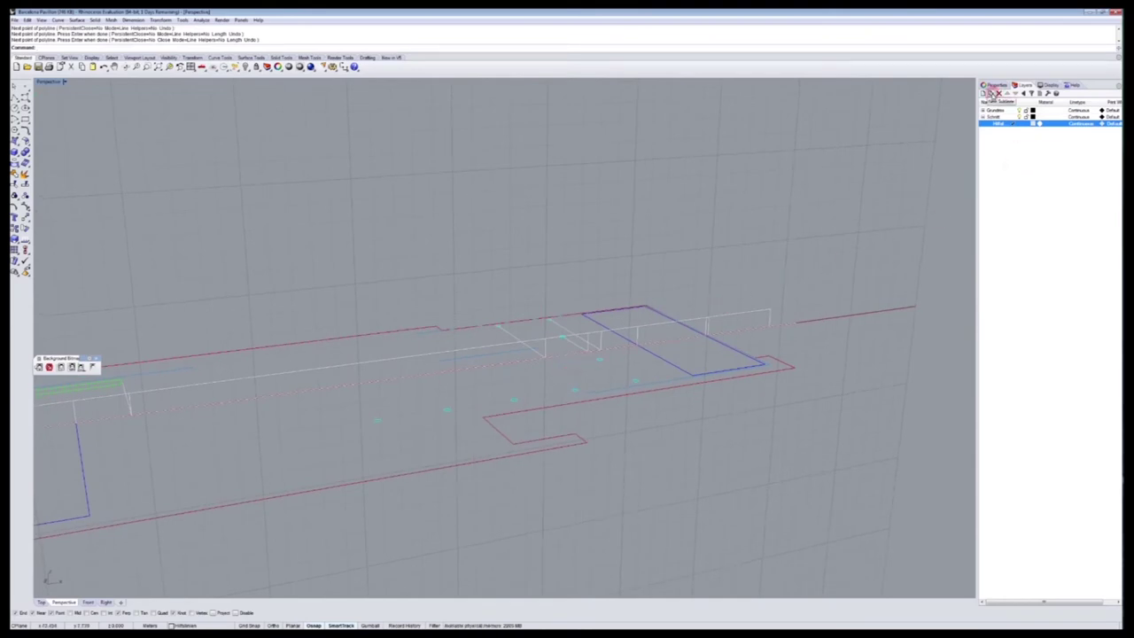
Create a sublayer named Pool under Schnitt, set its colour to Blue and make it the current layer
{"action": "left_click", "coordinate": [988, 93]}
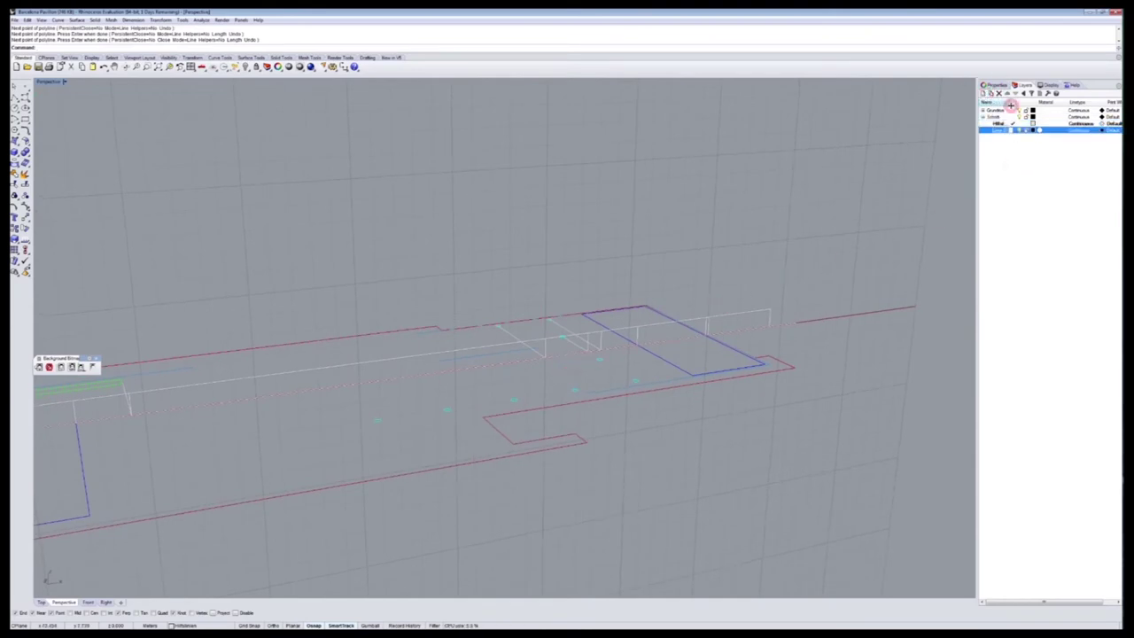
{"action": "left_click", "coordinate": [1055, 129]}
{"action": "left_click", "coordinate": [1034, 130]}
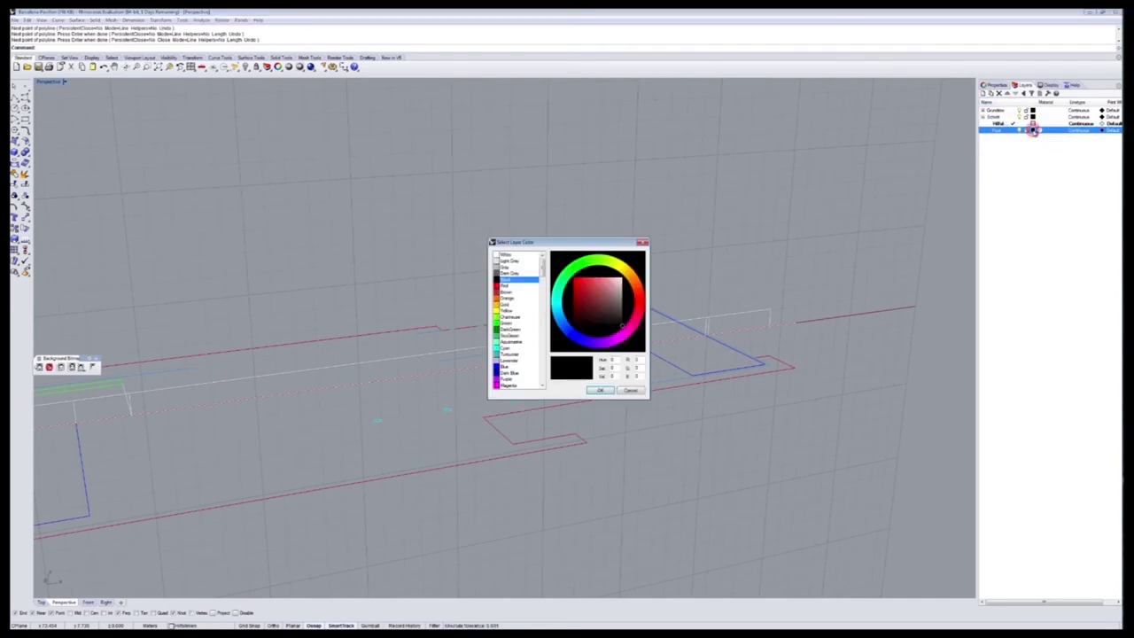
{"action": "left_click", "coordinate": [506, 367]}
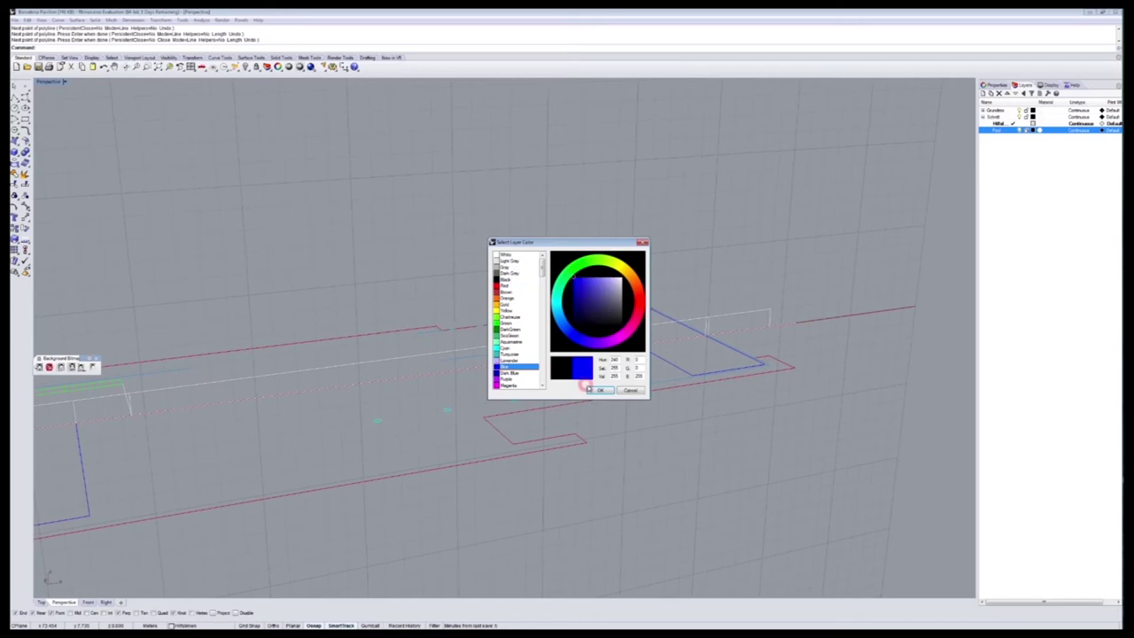
{"action": "left_click", "coordinate": [599, 390]}
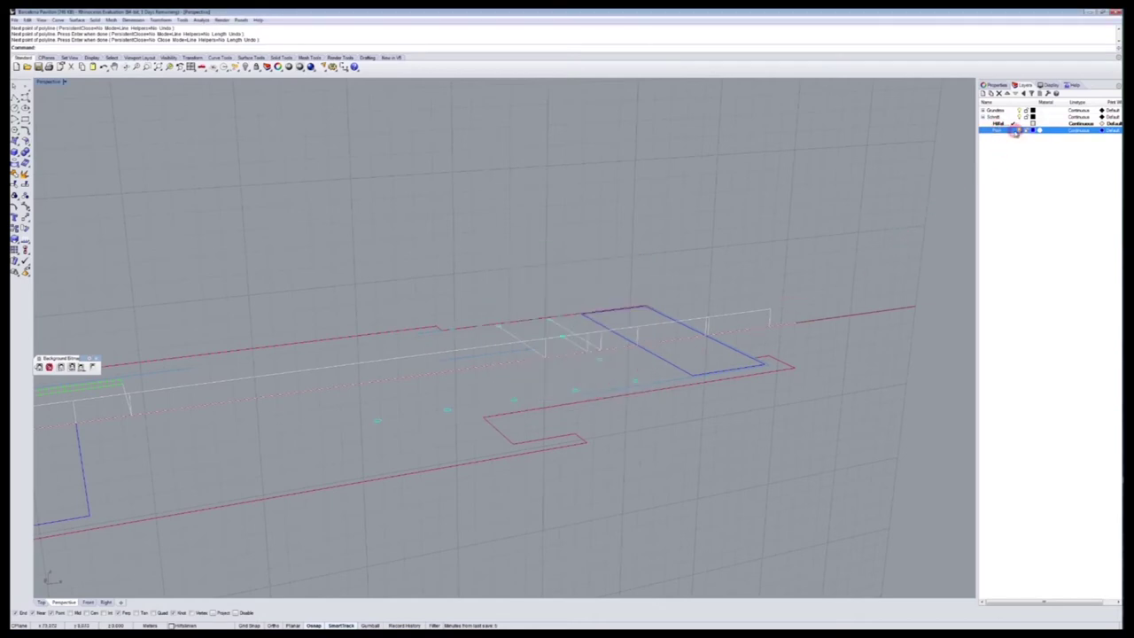
{"action": "left_click", "coordinate": [1013, 130]}
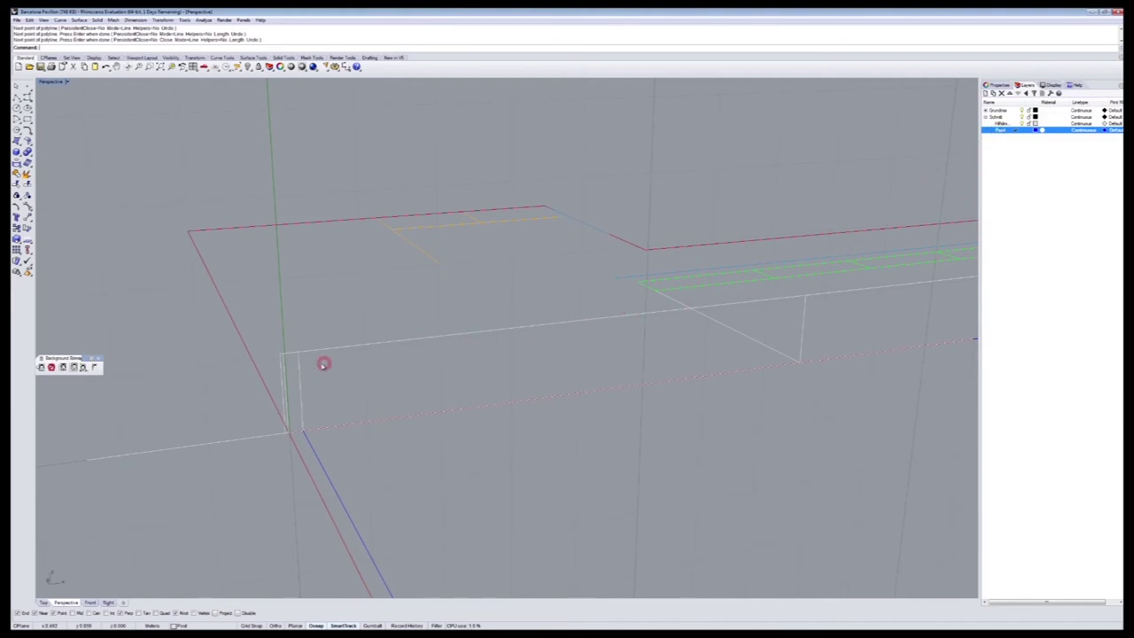
Draw the large pool's section polyline: 0.3 m down its near vertical guide, across to its far guide and up to the upper guide line
{"action": "key", "text": "Return"}
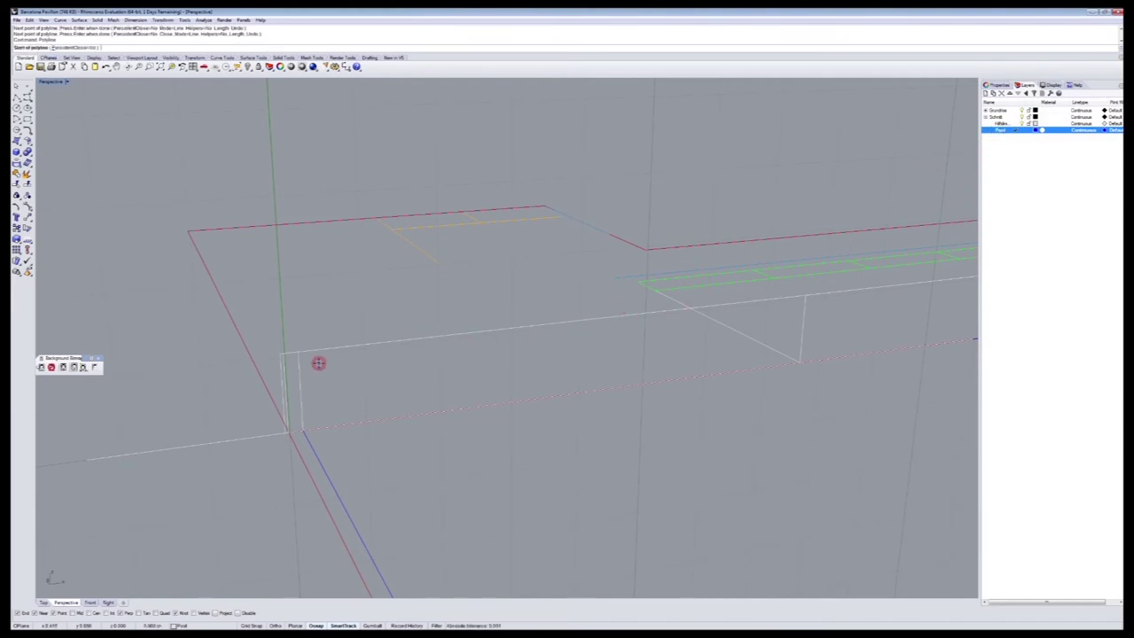
{"action": "left_click", "coordinate": [300, 354]}
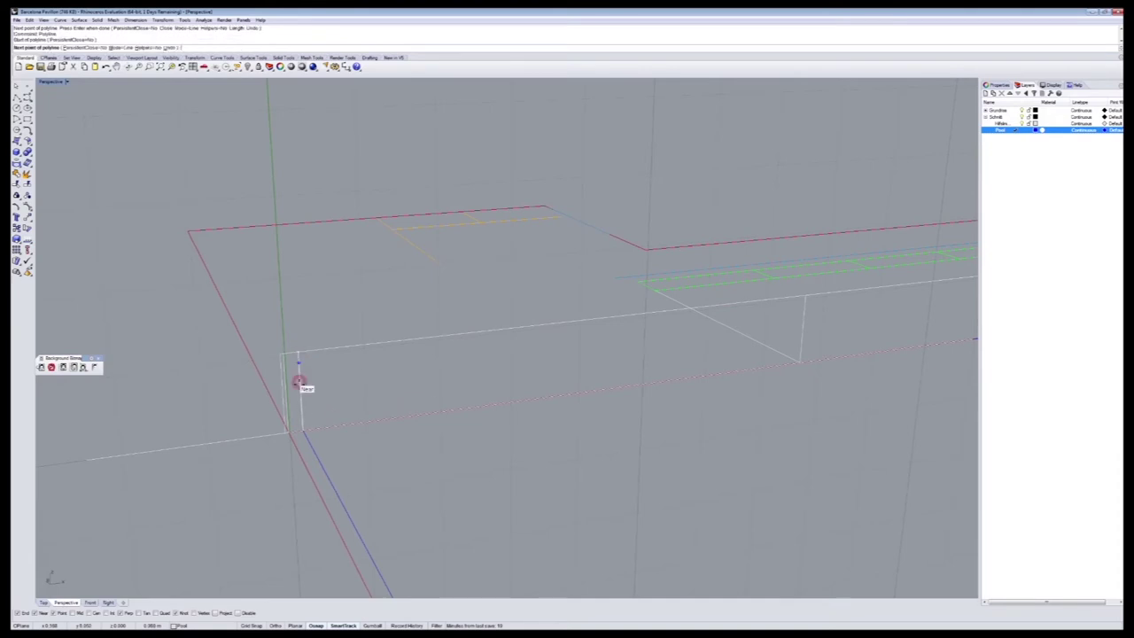
{"action": "type", "text": "3"}
{"action": "key", "text": "Return"}
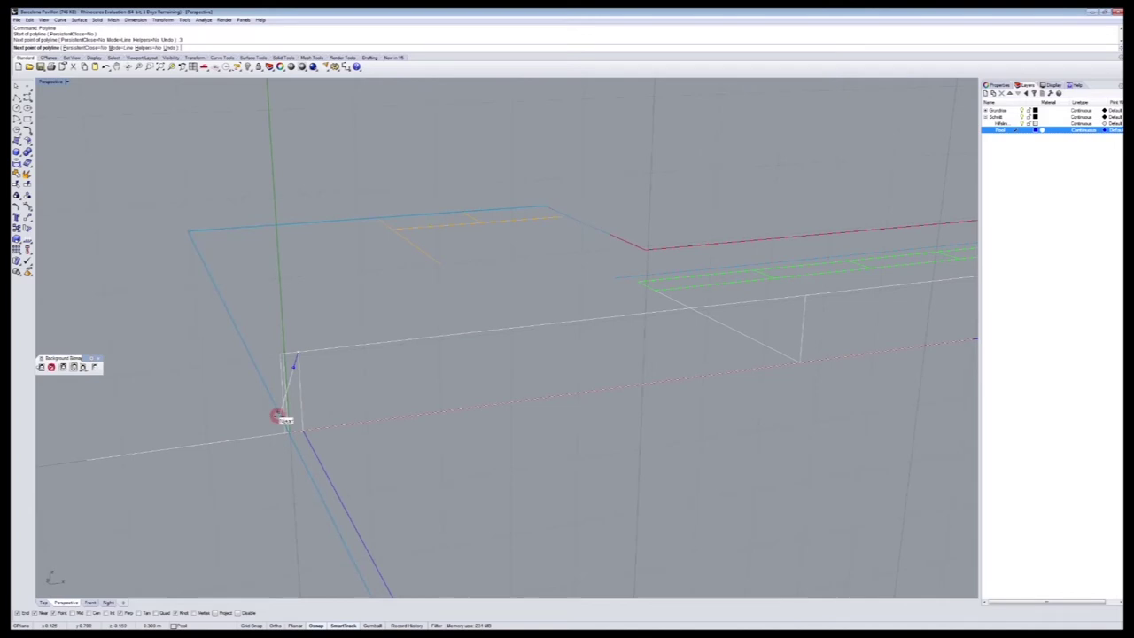
{"action": "left_click", "coordinate": [303, 430]}
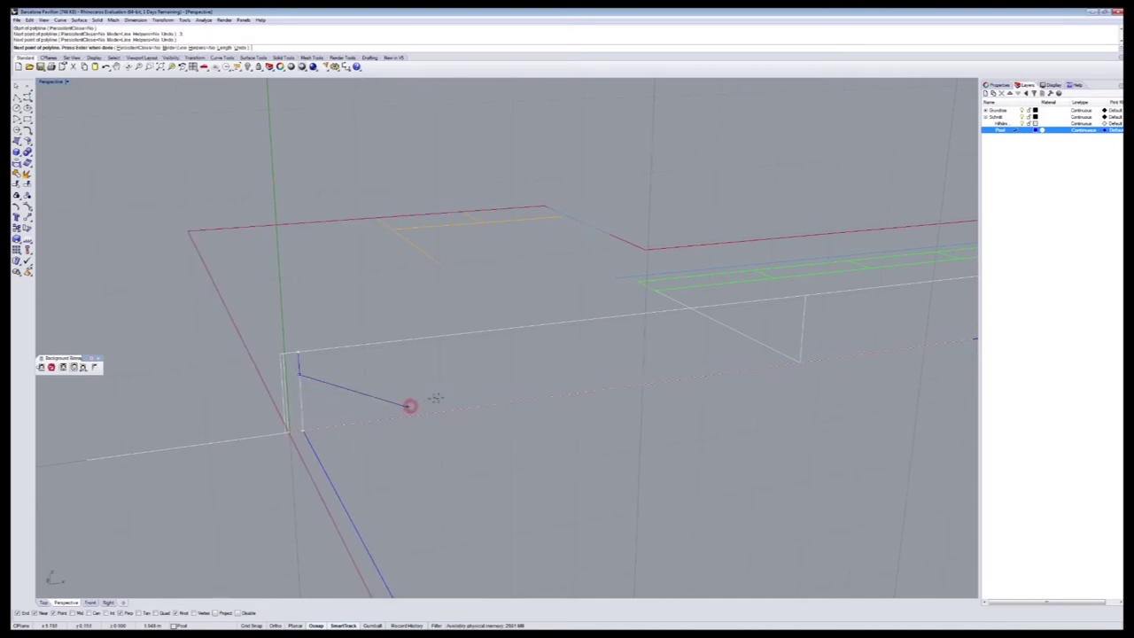
{"action": "right_click_drag", "start_coordinate": [706, 362], "coordinate": [209, 430], "text": "shift"}
{"action": "right_click_drag", "start_coordinate": [661, 374], "coordinate": [221, 435], "text": "shift"}
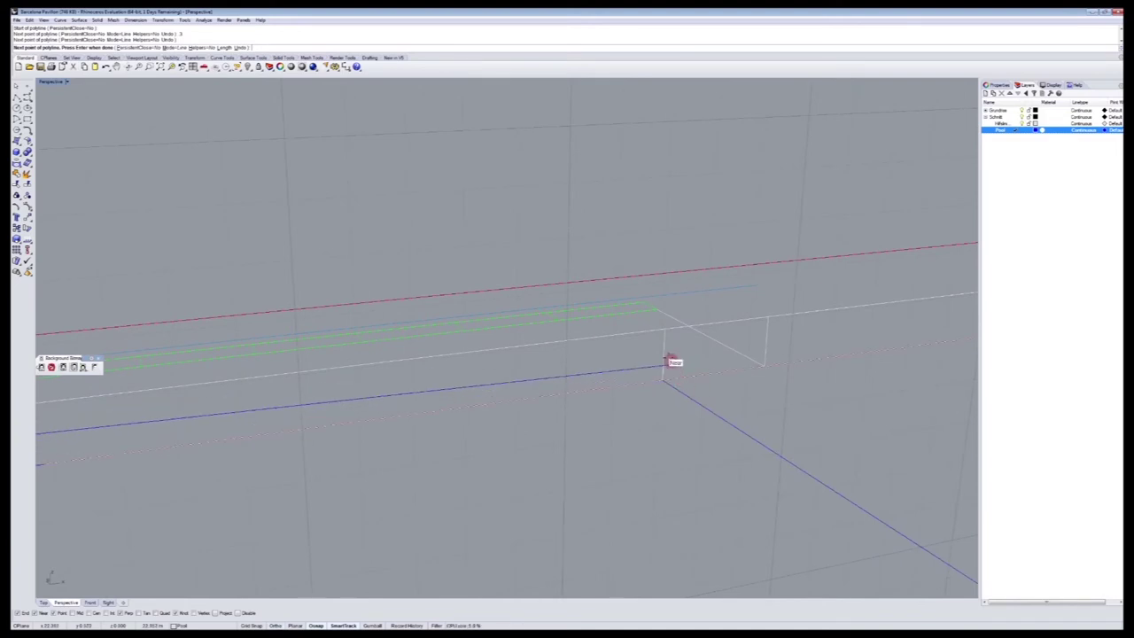
{"action": "left_click", "coordinate": [663, 349]}
{"action": "left_click", "coordinate": [663, 335]}
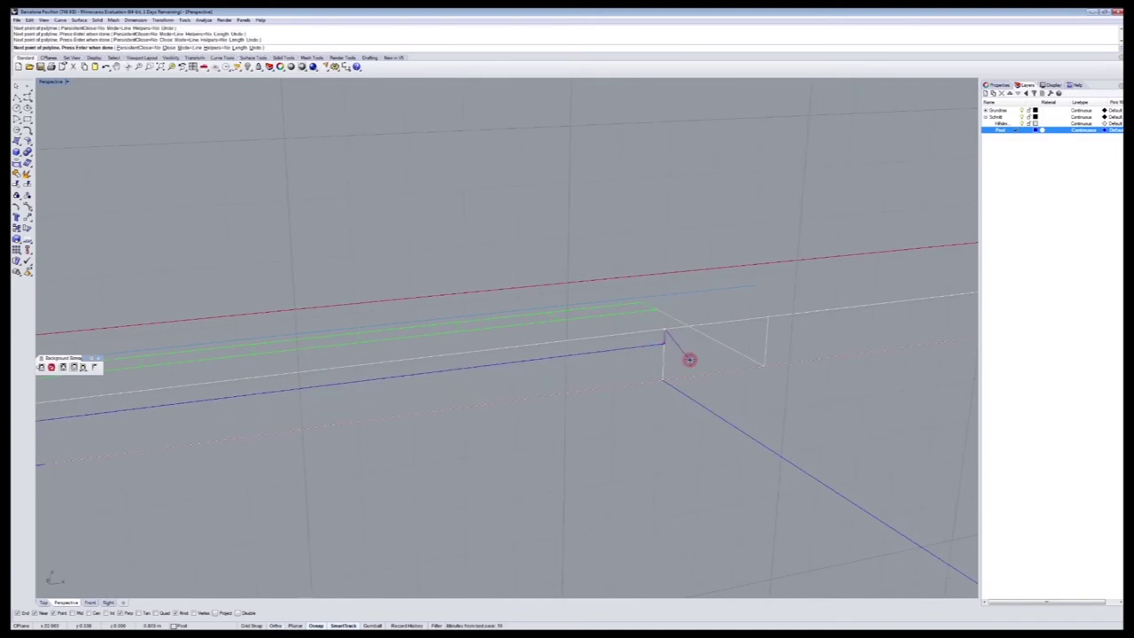
{"action": "key", "text": "Return"}
{"action": "left_click", "coordinate": [649, 345]}
{"action": "left_click", "coordinate": [768, 403]}
Draw the small pool's section as a closed polyline between its two vertical guides, 0.3 m deep below the upper guide line
{"action": "right_click_drag", "start_coordinate": [864, 451], "coordinate": [381, 475], "text": "shift"}
{"action": "right_click_drag", "start_coordinate": [789, 416], "coordinate": [537, 425], "text": "shift"}
{"action": "scroll", "coordinate": [545, 376], "scroll_direction": "up", "scroll_amount": 2}
{"action": "key", "text": "Return"}
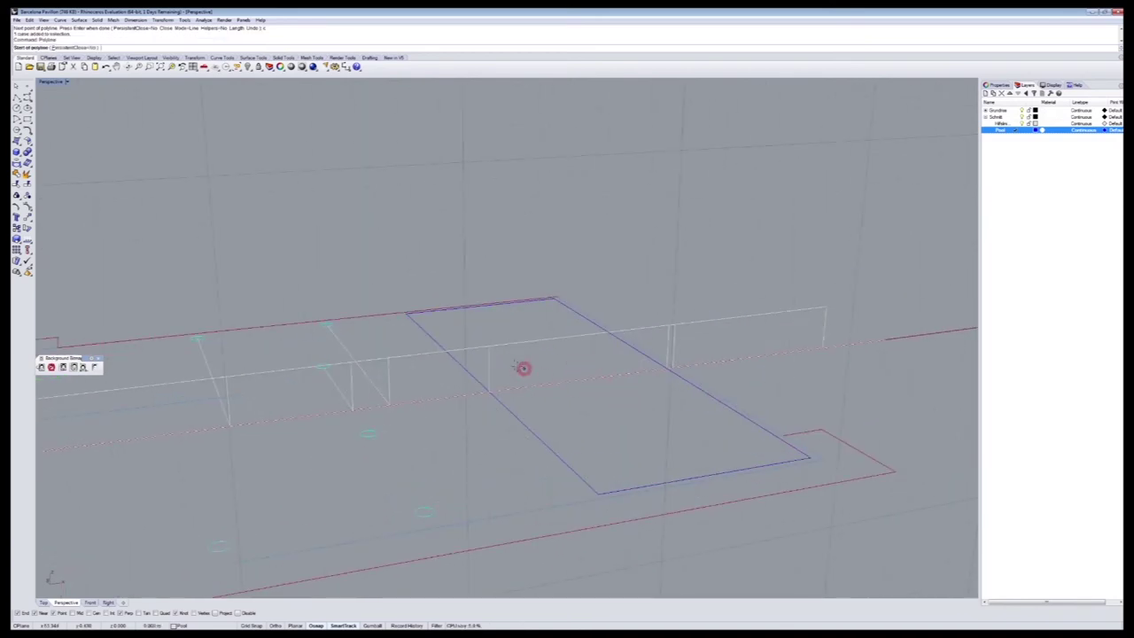
{"action": "left_click", "coordinate": [488, 347]}
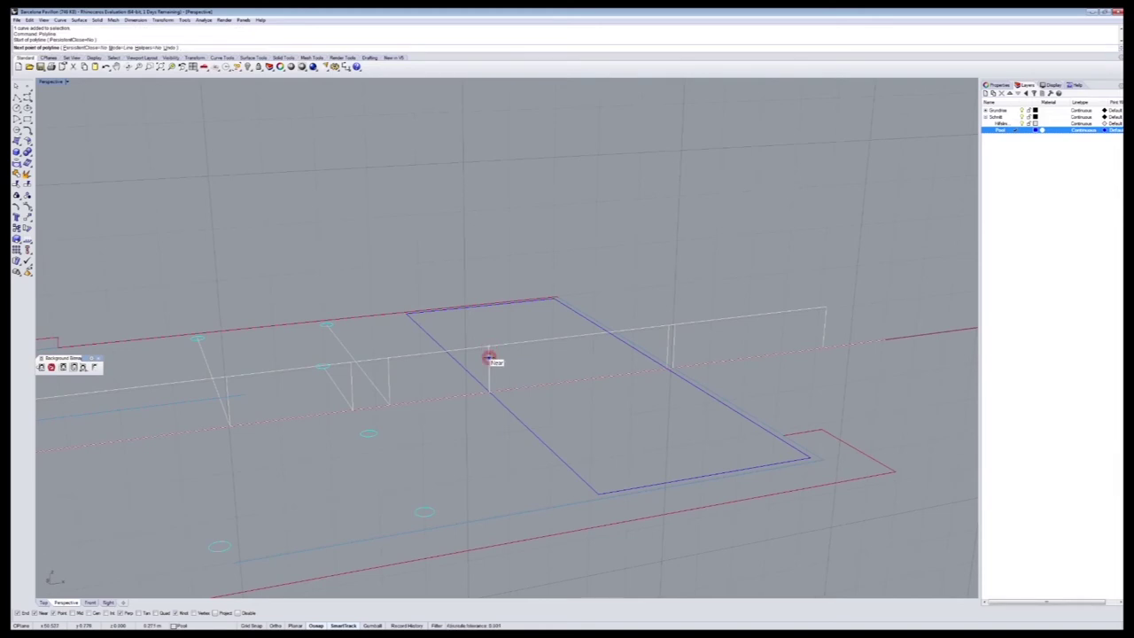
{"action": "key", "text": "Return"}
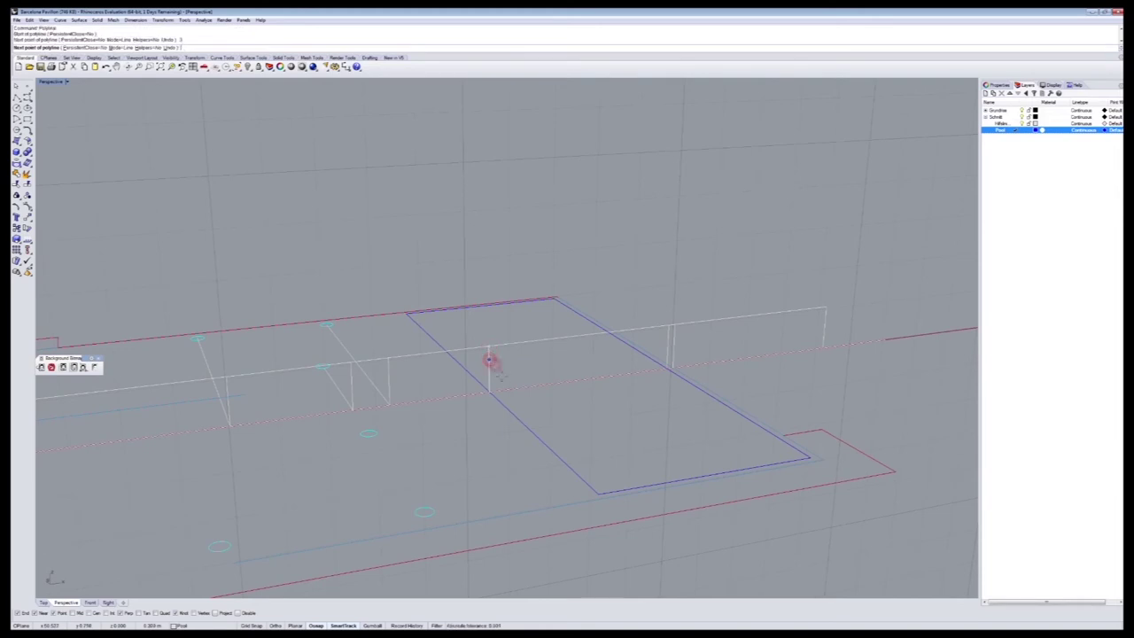
{"action": "left_click", "coordinate": [493, 388]}
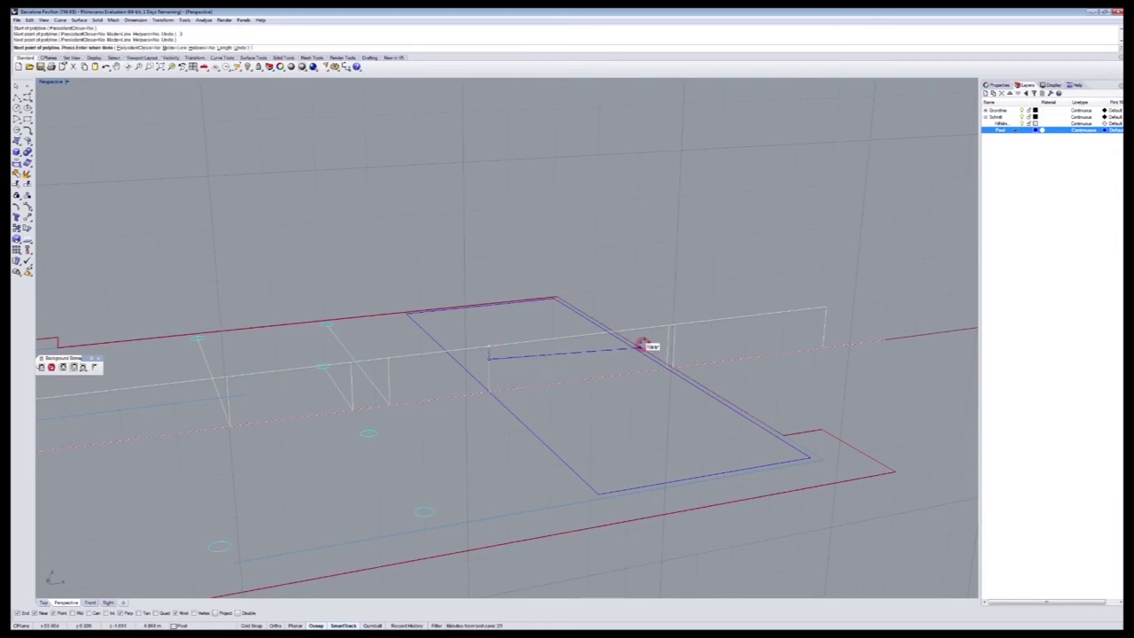
{"action": "left_click", "coordinate": [668, 337]}
{"action": "left_click", "coordinate": [668, 329]}
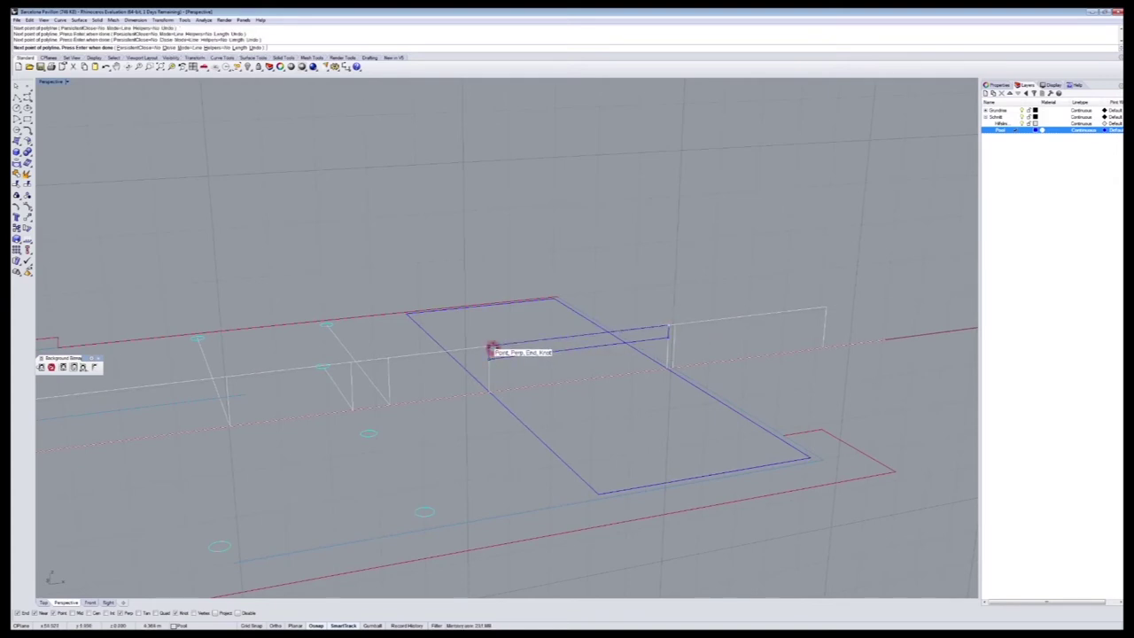
{"action": "left_click", "coordinate": [492, 348]}
{"action": "right_click_drag", "start_coordinate": [724, 423], "coordinate": [668, 431]}
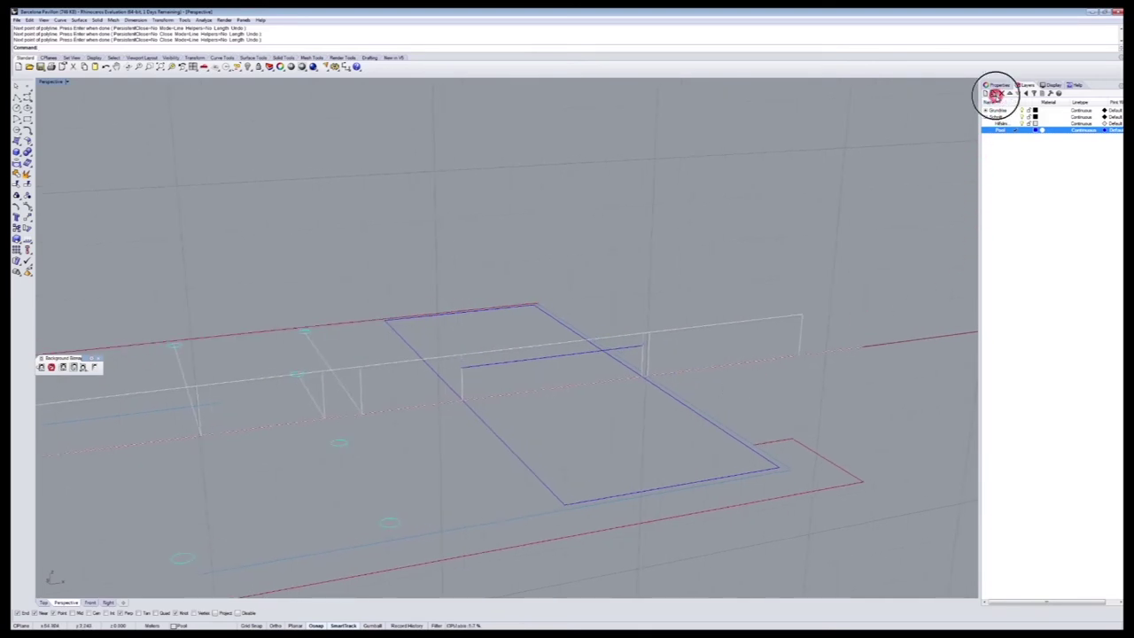
Create a sublayer named Sockel under Schnitt, set its colour to Red and make it the current layer
{"action": "left_click", "coordinate": [996, 94]}
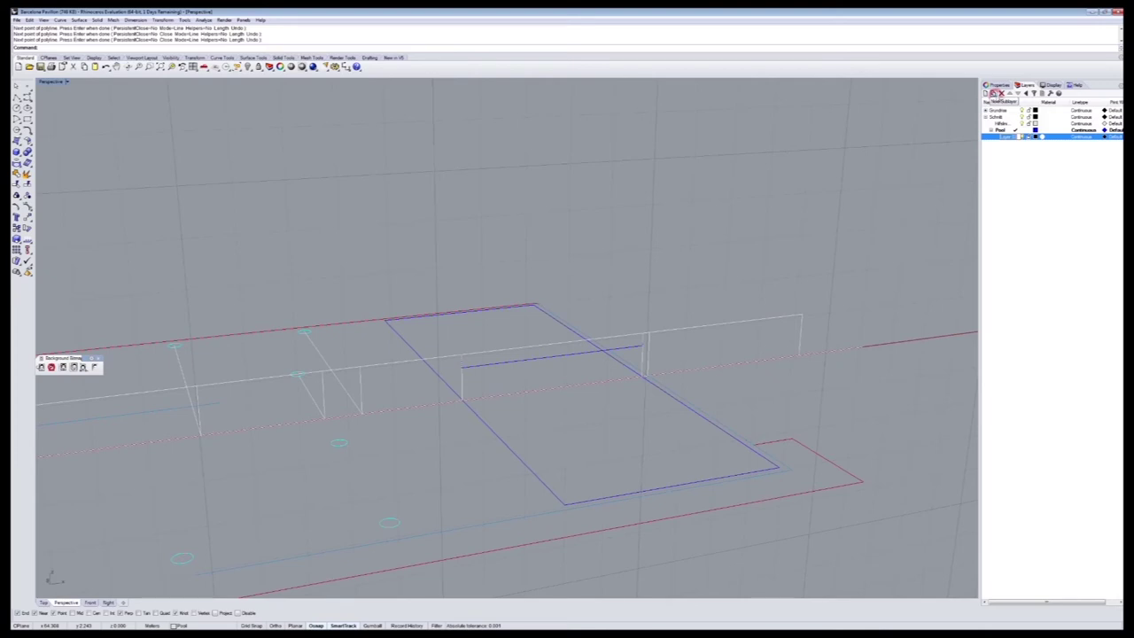
{"action": "left_click", "coordinate": [1027, 93]}
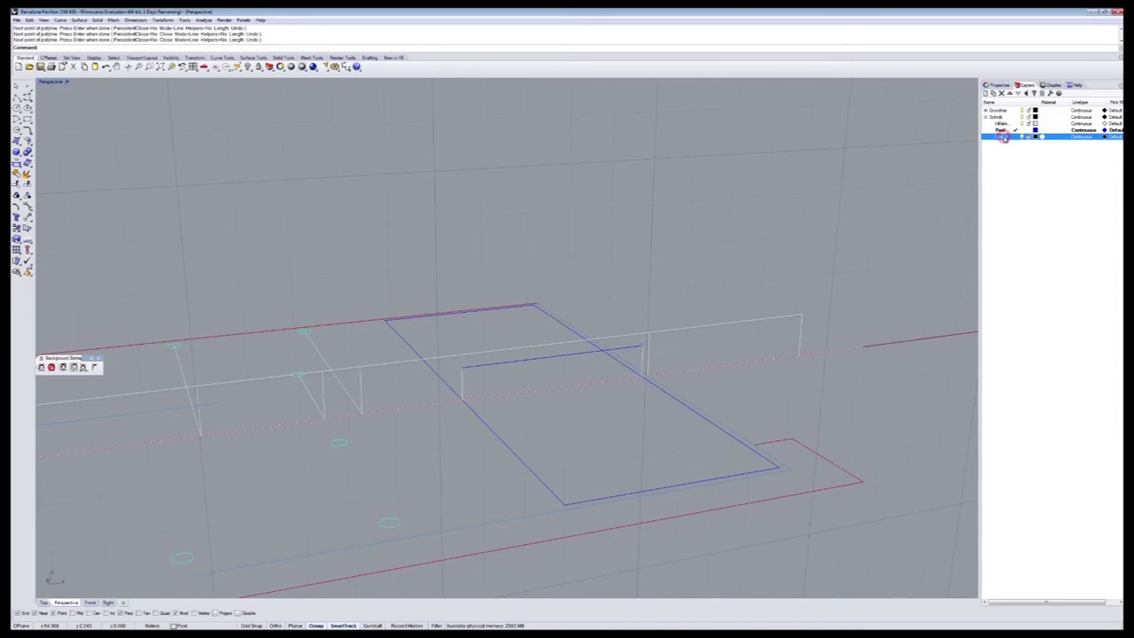
{"action": "left_click", "coordinate": [1016, 138]}
{"action": "left_click", "coordinate": [1036, 137]}
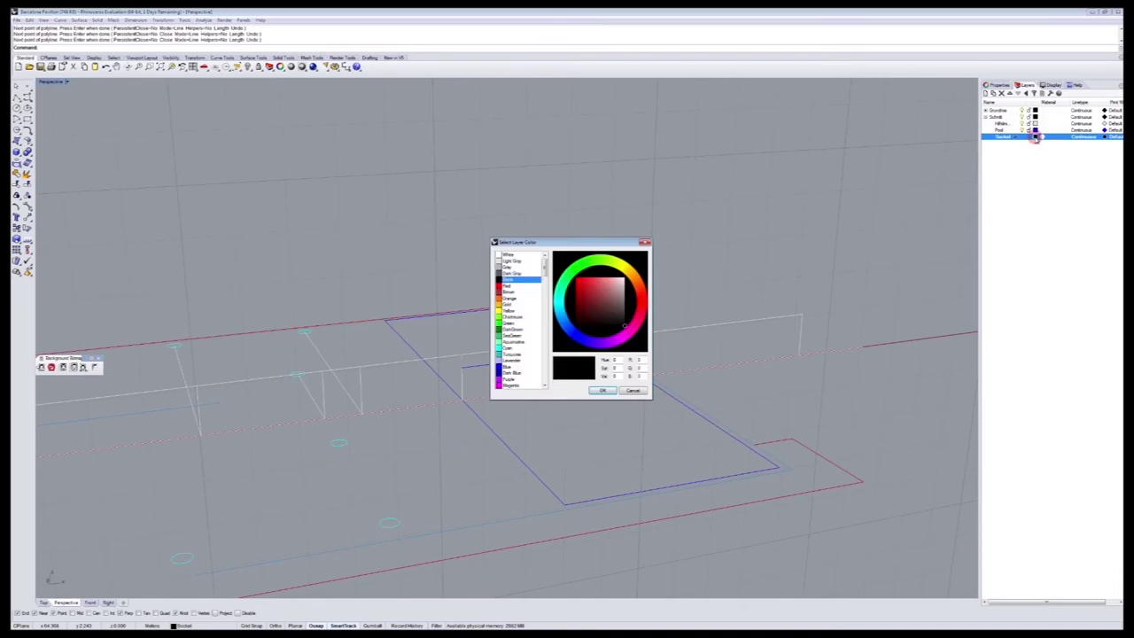
{"action": "left_click", "coordinate": [509, 285]}
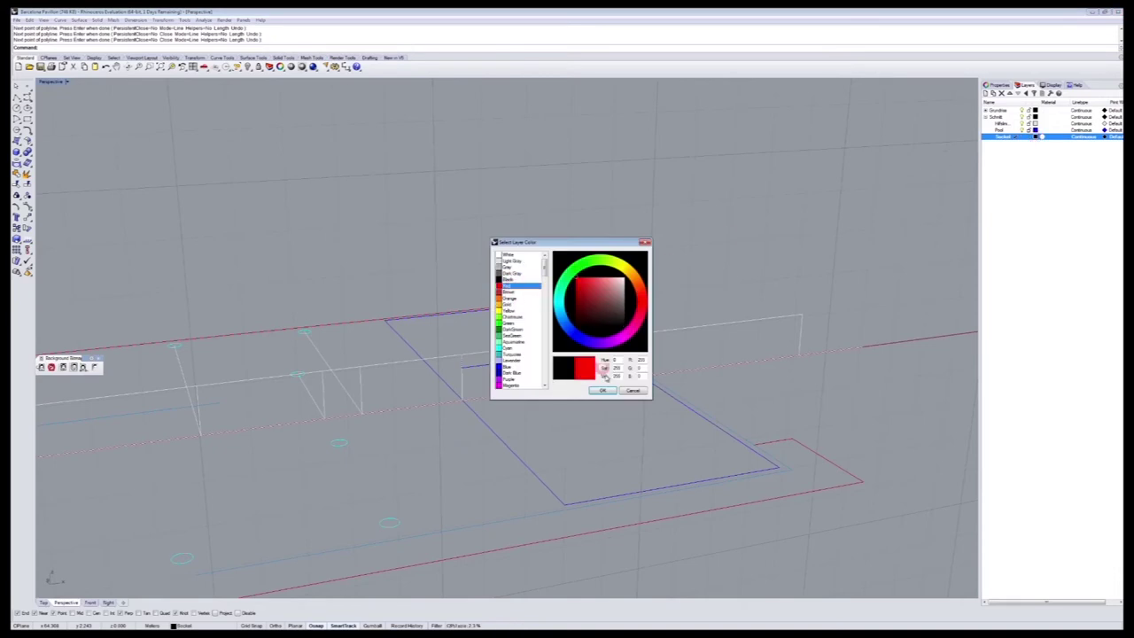
{"action": "left_click", "coordinate": [611, 391]}
Start the base section polyline from the baseline at the small pool's outer side, up to the upper guide line and around the small pool's recess
{"action": "right_click_drag", "start_coordinate": [742, 387], "coordinate": [702, 388]}
{"action": "right_click", "coordinate": [656, 409]}
{"action": "scroll", "coordinate": [645, 399], "scroll_direction": "up", "scroll_amount": 2}
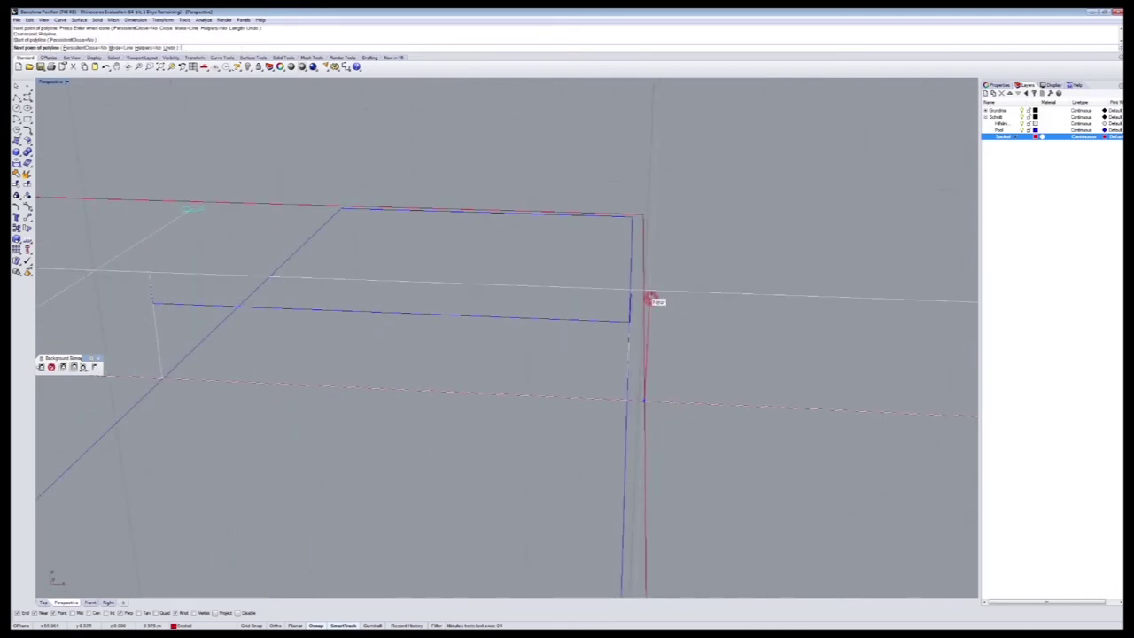
{"action": "left_click", "coordinate": [650, 291]}
{"action": "left_click", "coordinate": [630, 290]}
{"action": "left_click", "coordinate": [629, 322]}
{"action": "right_click_drag", "start_coordinate": [450, 358], "coordinate": [692, 379], "text": "shift"}
{"action": "left_click", "coordinate": [455, 324]}
{"action": "left_click", "coordinate": [454, 294]}
Continue the base polyline along the upper guide line, around the large pool's recess and down to the baseline at the base's end, and close it
{"action": "mouse_move", "coordinate": [327, 342]}
{"action": "right_mouse_down", "text": "shift"}
{"action": "mouse_move", "coordinate": [542, 367]}
{"action": "mouse_move", "coordinate": [390, 363]}
{"action": "mouse_move", "coordinate": [685, 362]}
{"action": "mouse_move", "coordinate": [272, 349]}
{"action": "mouse_move", "coordinate": [267, 329]}
{"action": "mouse_move", "coordinate": [683, 347]}
{"action": "mouse_move", "coordinate": [253, 337]}
{"action": "mouse_move", "coordinate": [703, 393]}
{"action": "mouse_move", "coordinate": [377, 358]}
{"action": "mouse_move", "coordinate": [625, 367]}
{"action": "mouse_move", "coordinate": [532, 324]}
{"action": "right_mouse_up", "text": "shift"}
{"action": "left_click", "coordinate": [520, 321]}
{"action": "left_click", "coordinate": [520, 344]}
{"action": "mouse_move", "coordinate": [394, 361]}
{"action": "right_mouse_down", "text": "shift"}
{"action": "mouse_move", "coordinate": [709, 390]}
{"action": "mouse_move", "coordinate": [293, 337]}
{"action": "mouse_move", "coordinate": [782, 377]}
{"action": "mouse_move", "coordinate": [356, 354]}
{"action": "mouse_move", "coordinate": [617, 392]}
{"action": "mouse_move", "coordinate": [451, 357]}
{"action": "right_mouse_up", "text": "shift"}
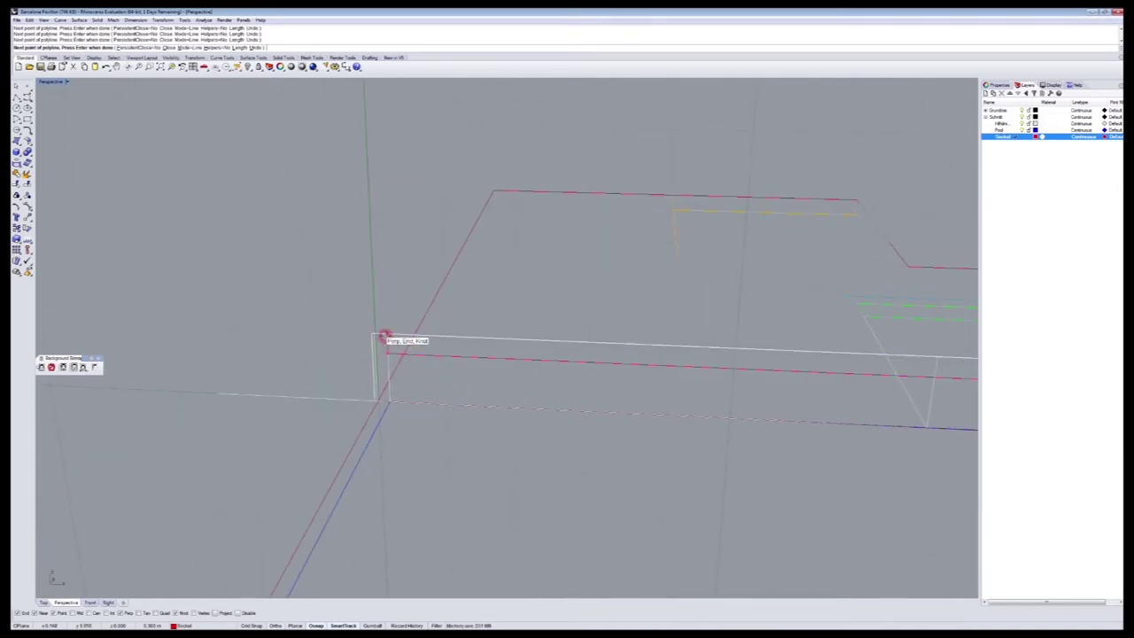
{"action": "scroll", "coordinate": [389, 339], "scroll_direction": "up", "scroll_amount": 2}
{"action": "left_click", "coordinate": [381, 329]}
{"action": "left_click", "coordinate": [384, 434]}
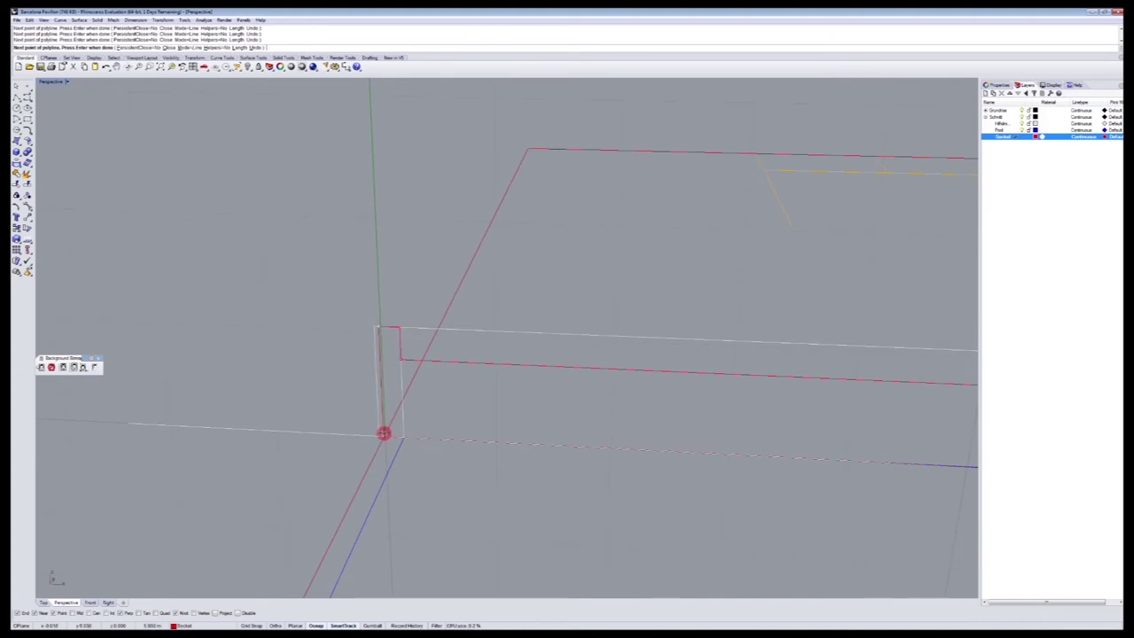
{"action": "key", "text": "Return"}
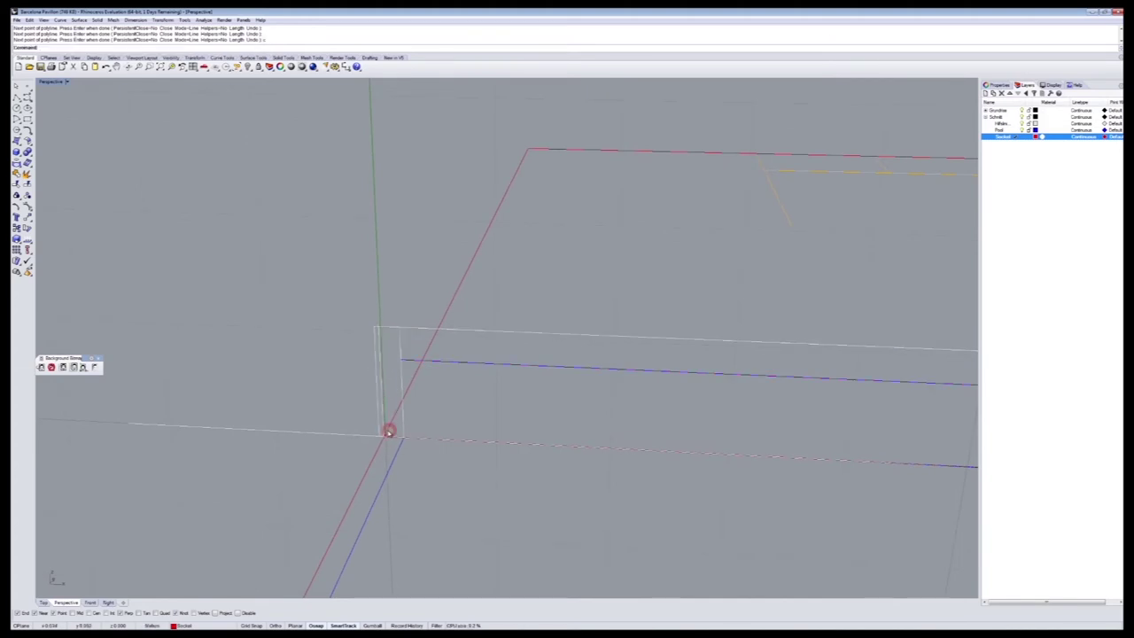
Select the closed base polyline and check its course along the full length of the section
{"action": "left_click", "coordinate": [438, 440]}
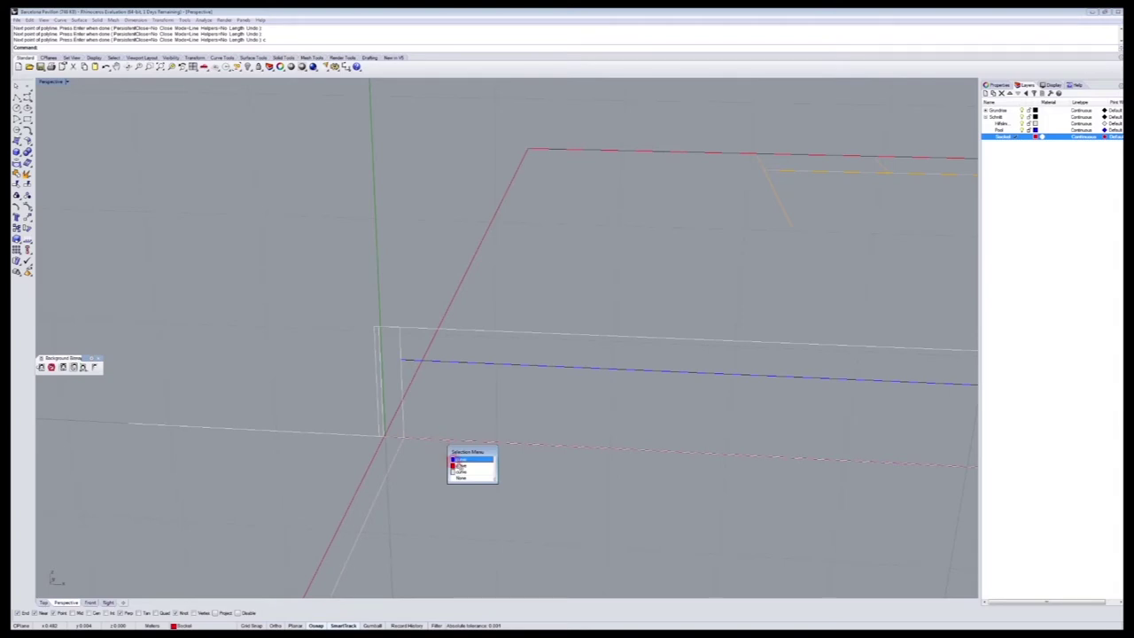
{"action": "left_click", "coordinate": [461, 465]}
{"action": "scroll", "coordinate": [562, 483], "scroll_direction": "down", "scroll_amount": 5}
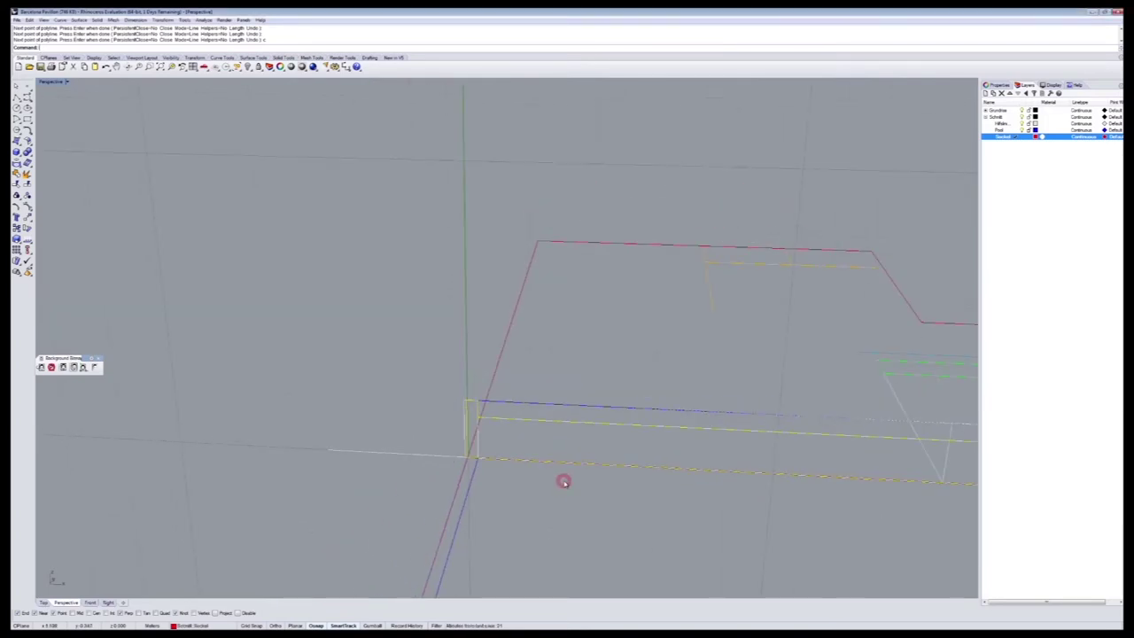
{"action": "right_click_drag", "start_coordinate": [730, 506], "coordinate": [318, 449], "text": "shift"}
{"action": "right_click_drag", "start_coordinate": [777, 493], "coordinate": [395, 454], "text": "shift"}
{"action": "right_click_drag", "start_coordinate": [826, 469], "coordinate": [534, 442], "text": "shift"}
{"action": "right_click_drag", "start_coordinate": [614, 445], "coordinate": [561, 496], "text": "shift"}
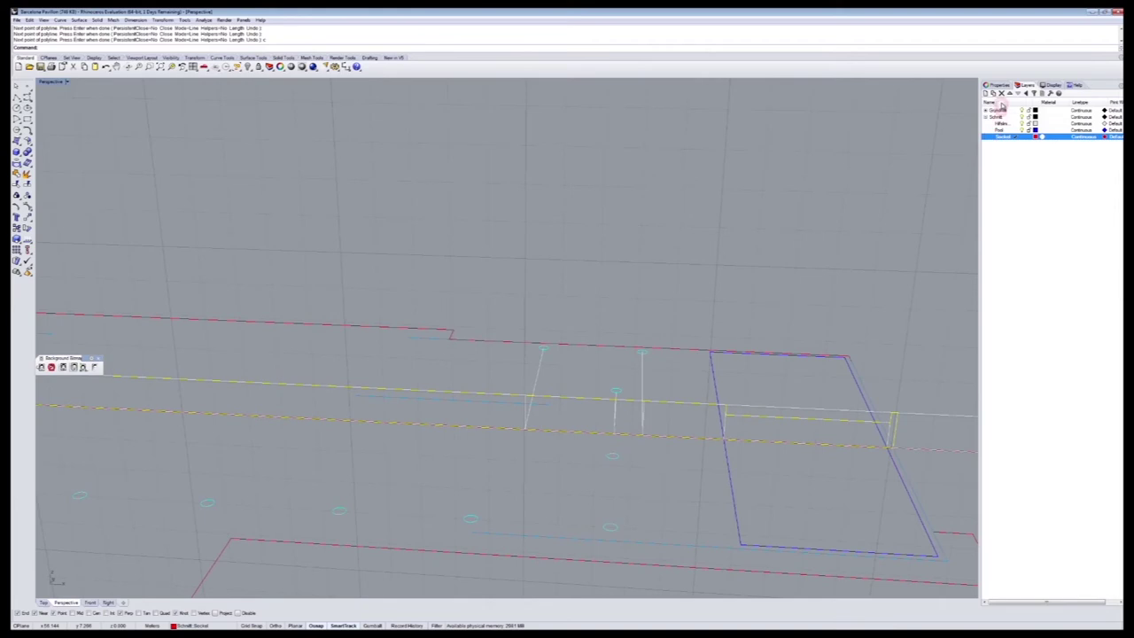
Create a layer named Säule under Schnitt, set its colour to Cyan and make it the current layer
{"action": "left_click", "coordinate": [985, 93]}
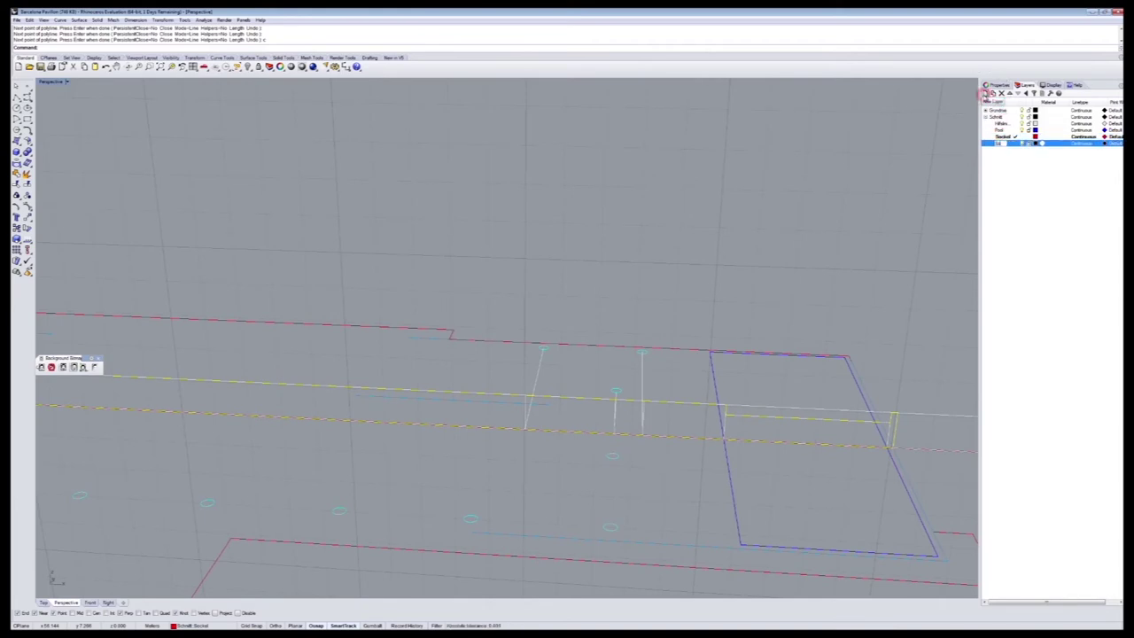
{"action": "left_click", "coordinate": [1039, 144]}
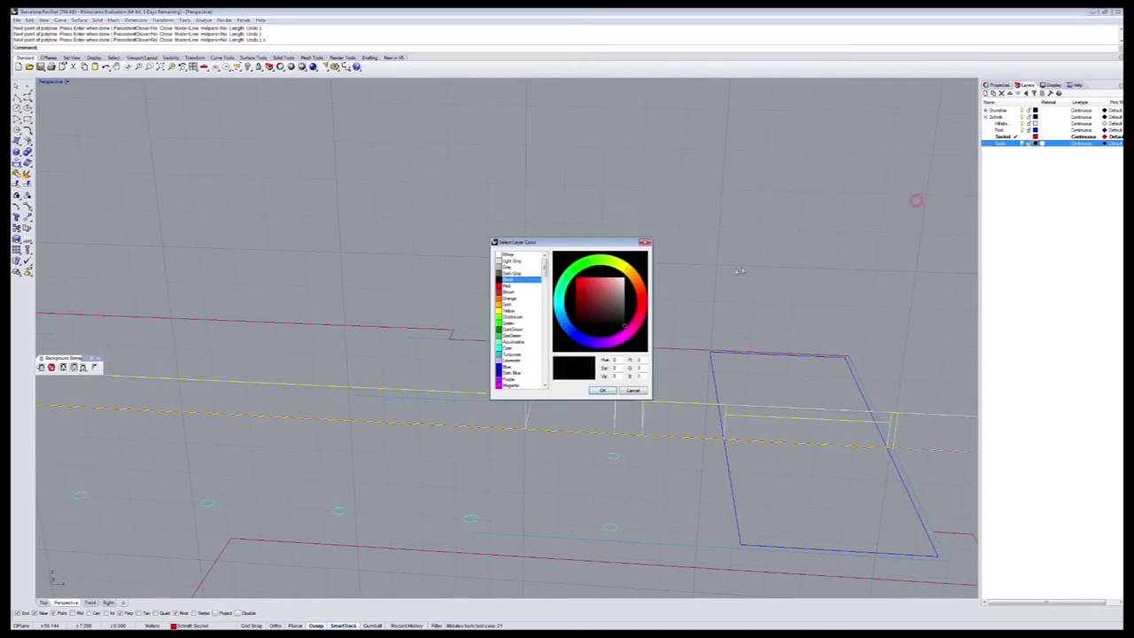
{"action": "left_click", "coordinate": [516, 349]}
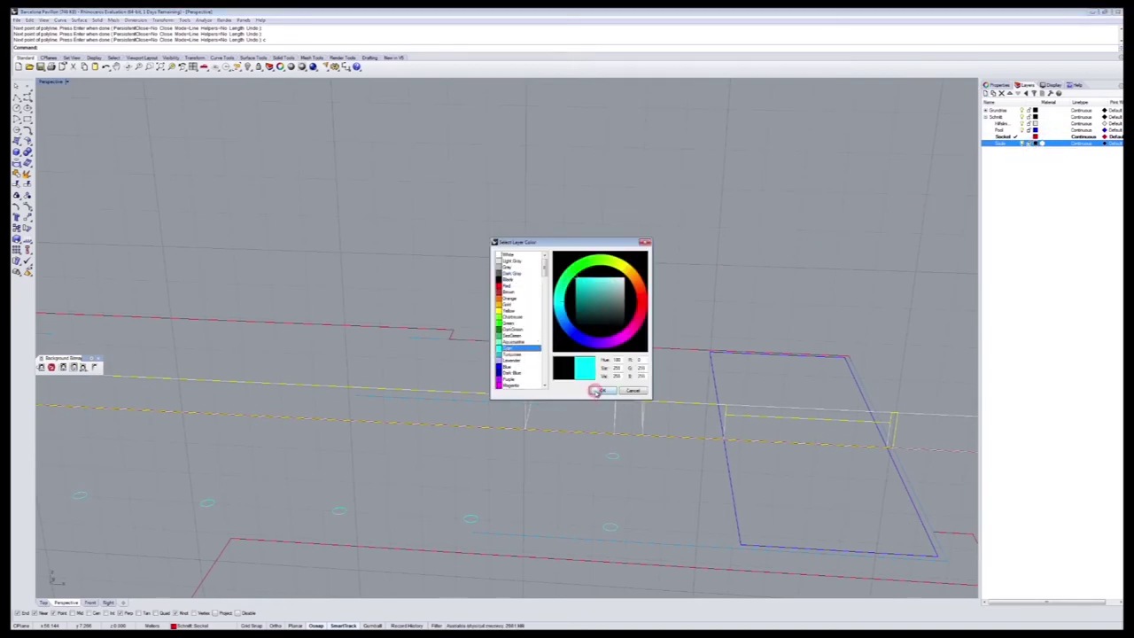
{"action": "left_click", "coordinate": [600, 391]}
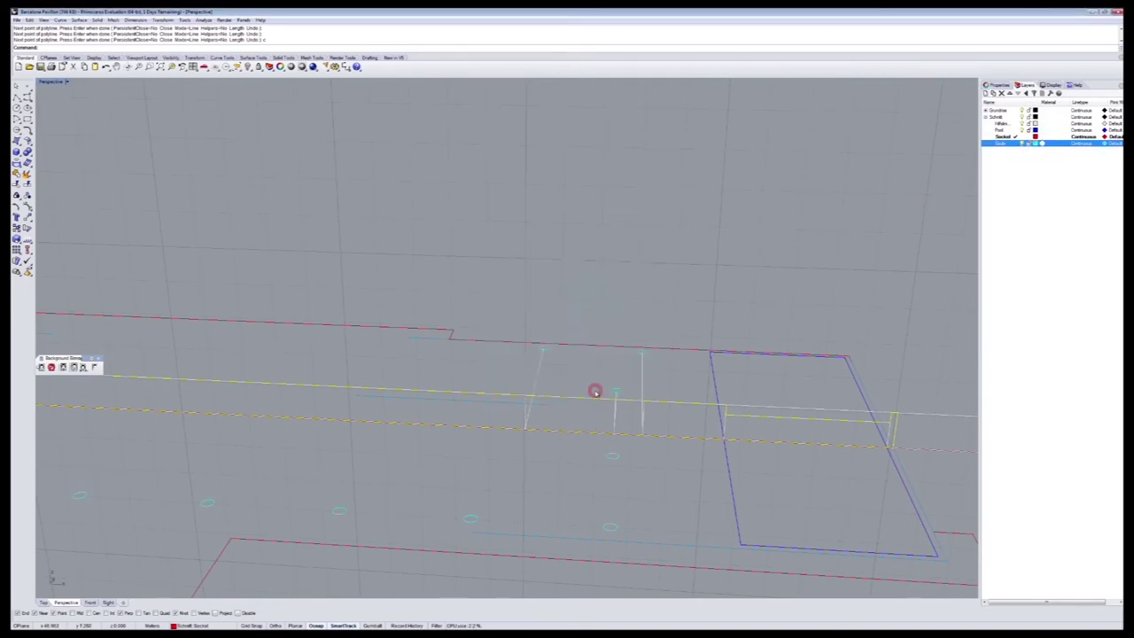
{"action": "left_click", "coordinate": [1014, 145]}
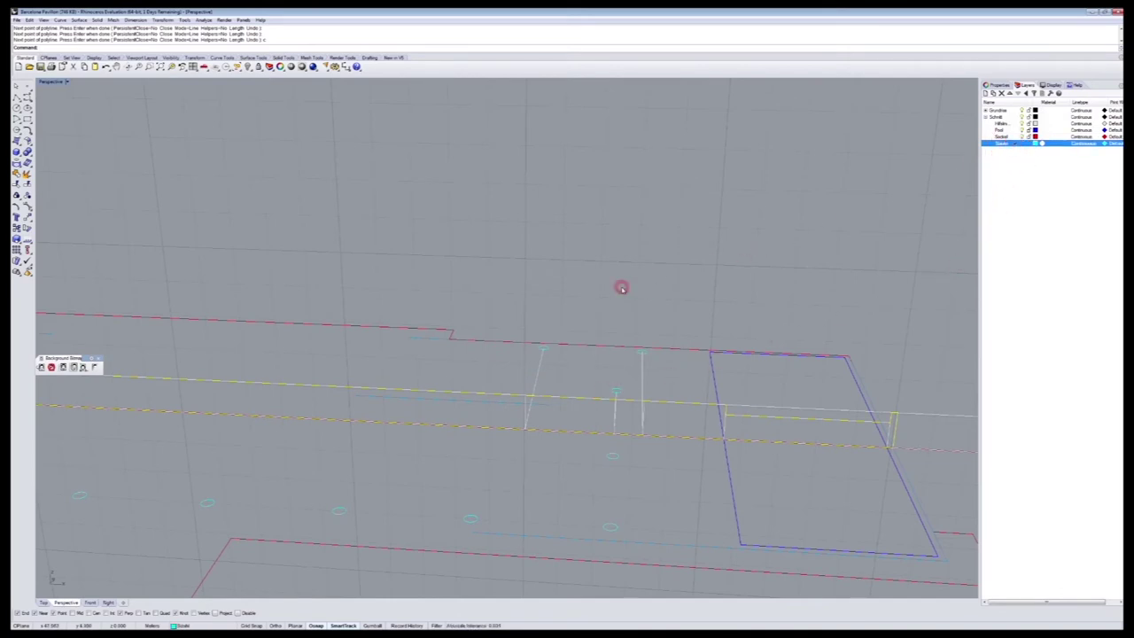
Draw a 3.1 m vertical column line upward from the first column guide's point on the upper guide line
{"action": "key", "text": "Return"}
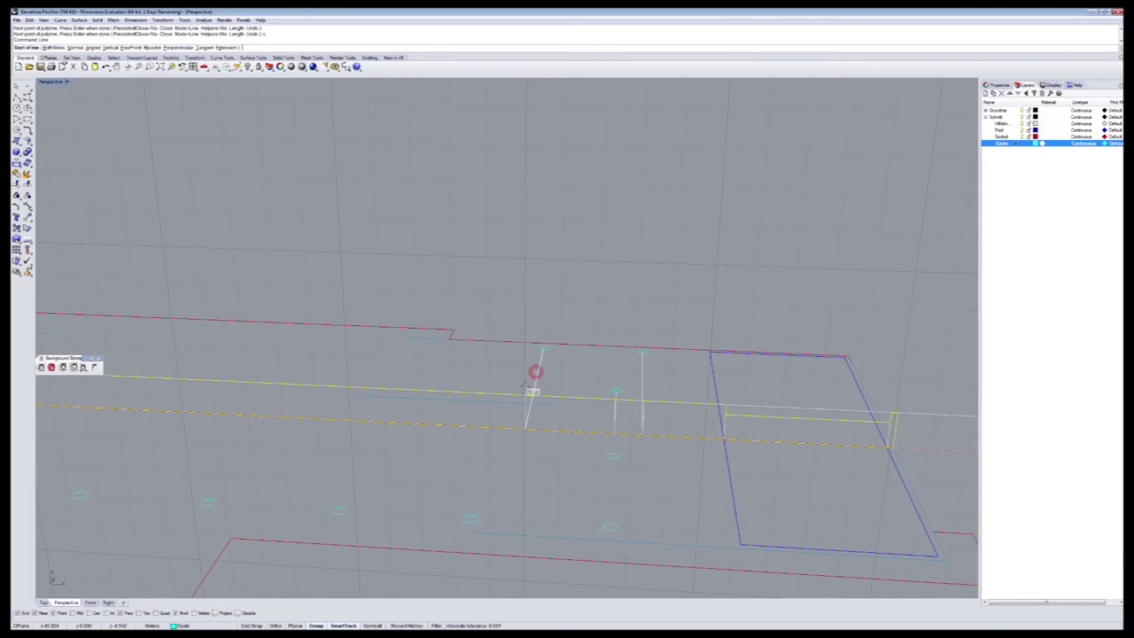
{"action": "left_click", "coordinate": [526, 396]}
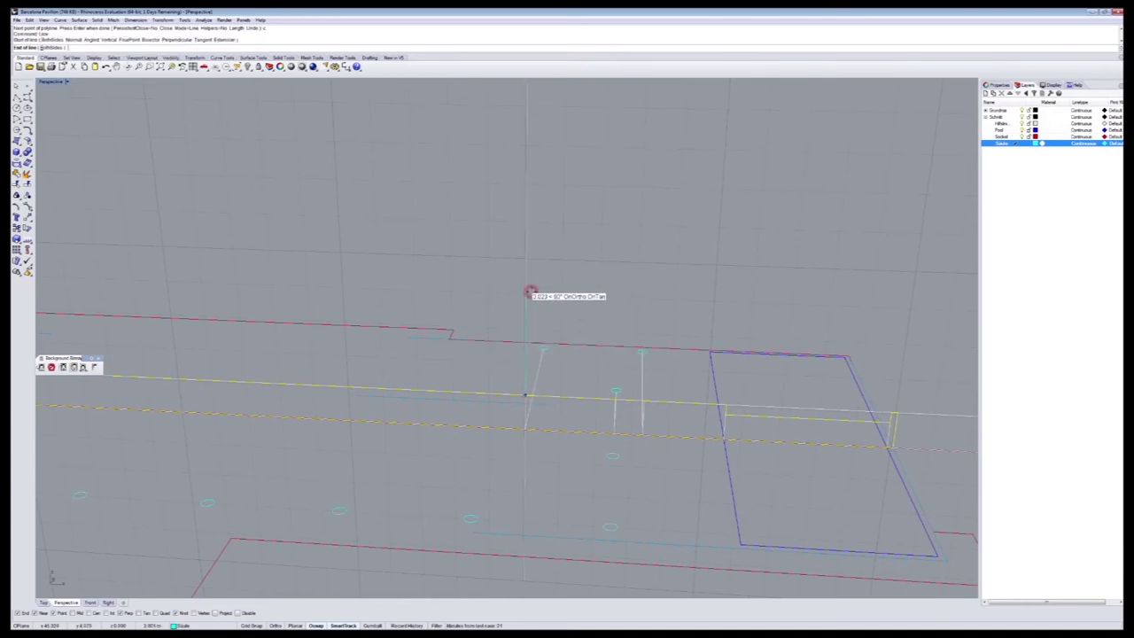
{"action": "type", "text": "3.1"}
{"action": "key", "text": "Return"}
{"action": "left_click", "coordinate": [530, 291]}
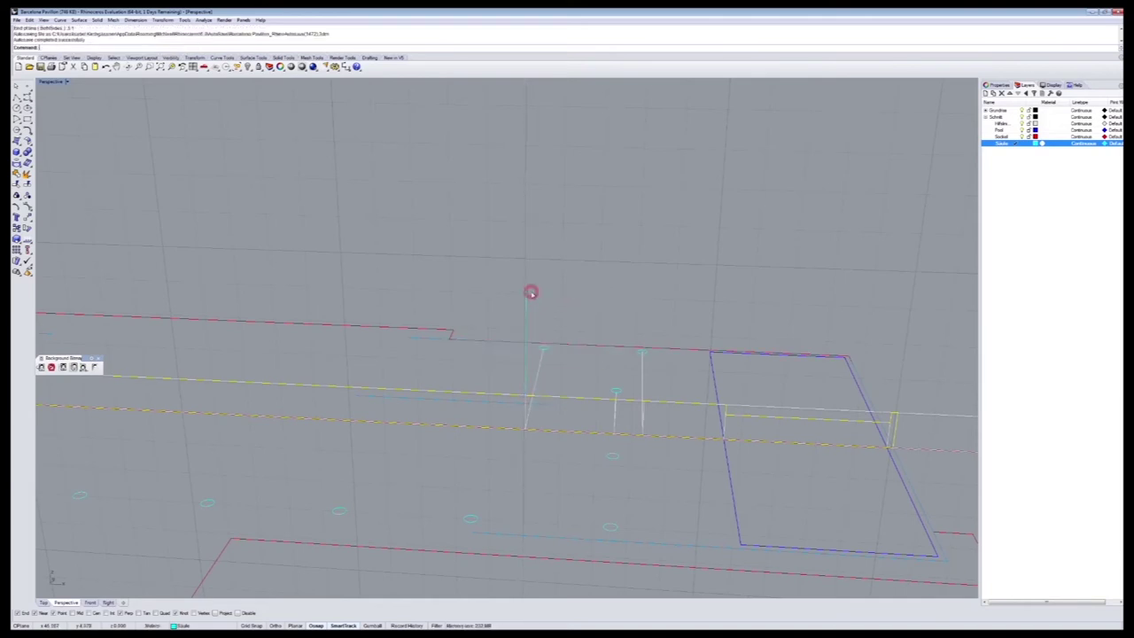
{"action": "mouse_move", "coordinate": [665, 339]}
{"action": "right_mouse_down"}
{"action": "mouse_move", "coordinate": [544, 336]}
{"action": "mouse_move", "coordinate": [683, 327]}
{"action": "mouse_move", "coordinate": [653, 342]}
{"action": "right_mouse_up"}
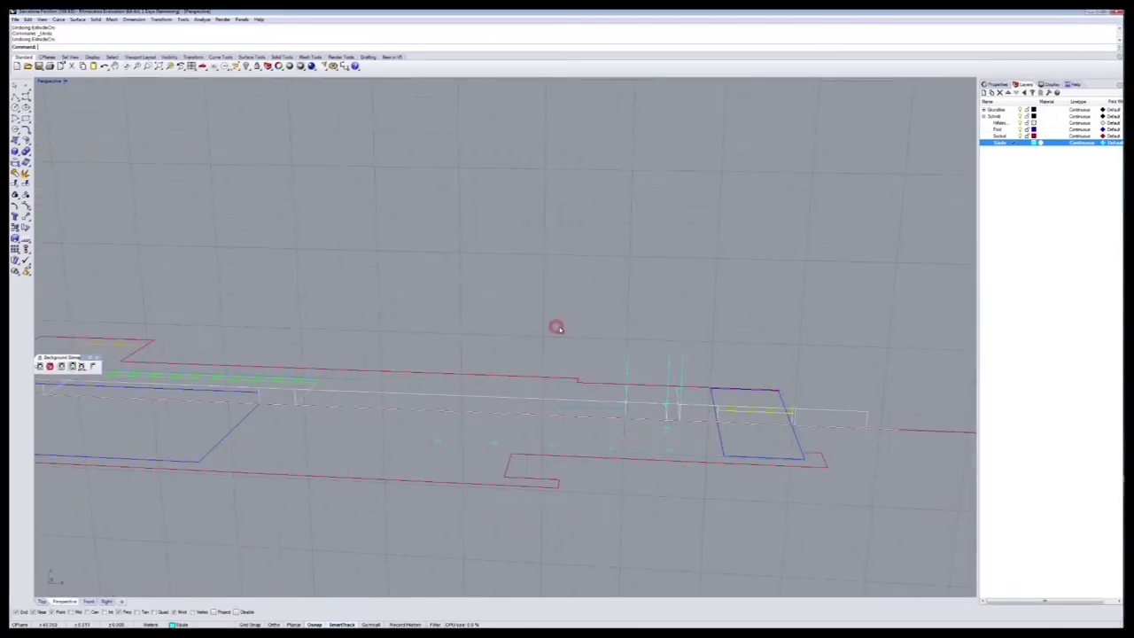
Create a layer named Fenster under Schnitt and set its colour to Turquoise, checking the Grundriss sublayers for reference
{"action": "left_click", "coordinate": [986, 111]}
{"action": "left_click", "coordinate": [983, 93]}
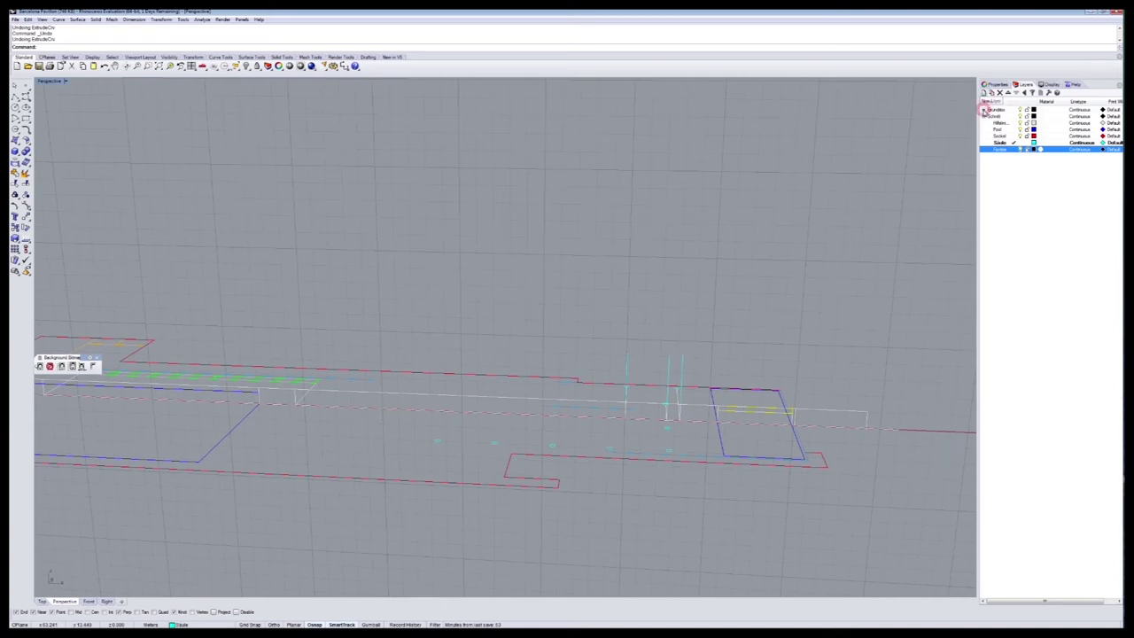
{"action": "left_click", "coordinate": [984, 110]}
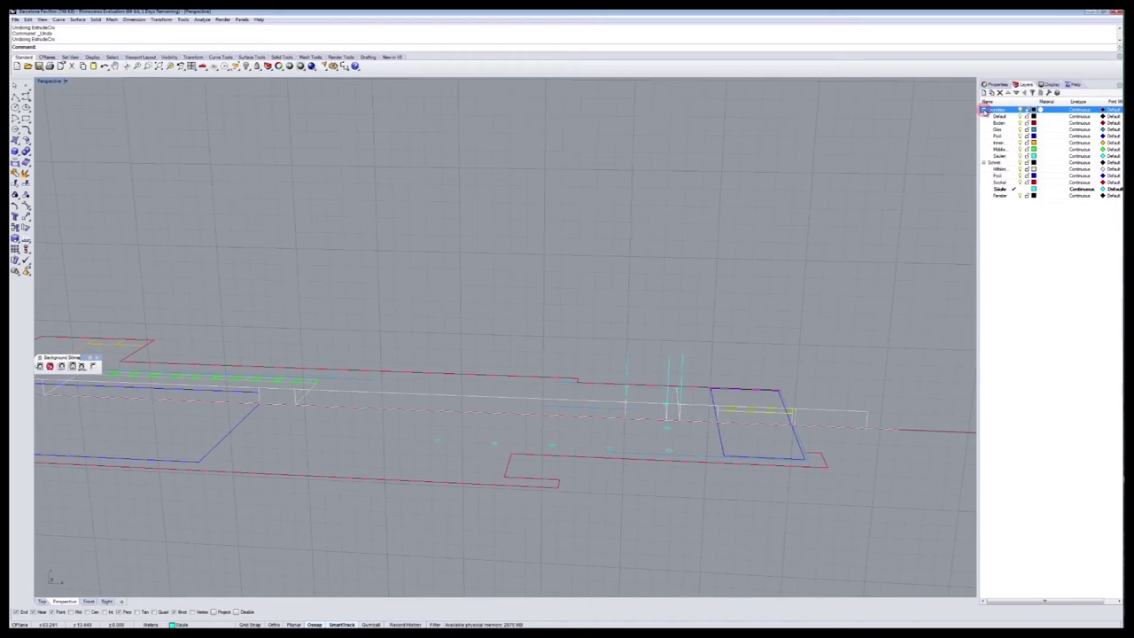
{"action": "left_click", "coordinate": [985, 110]}
{"action": "left_click", "coordinate": [1035, 150]}
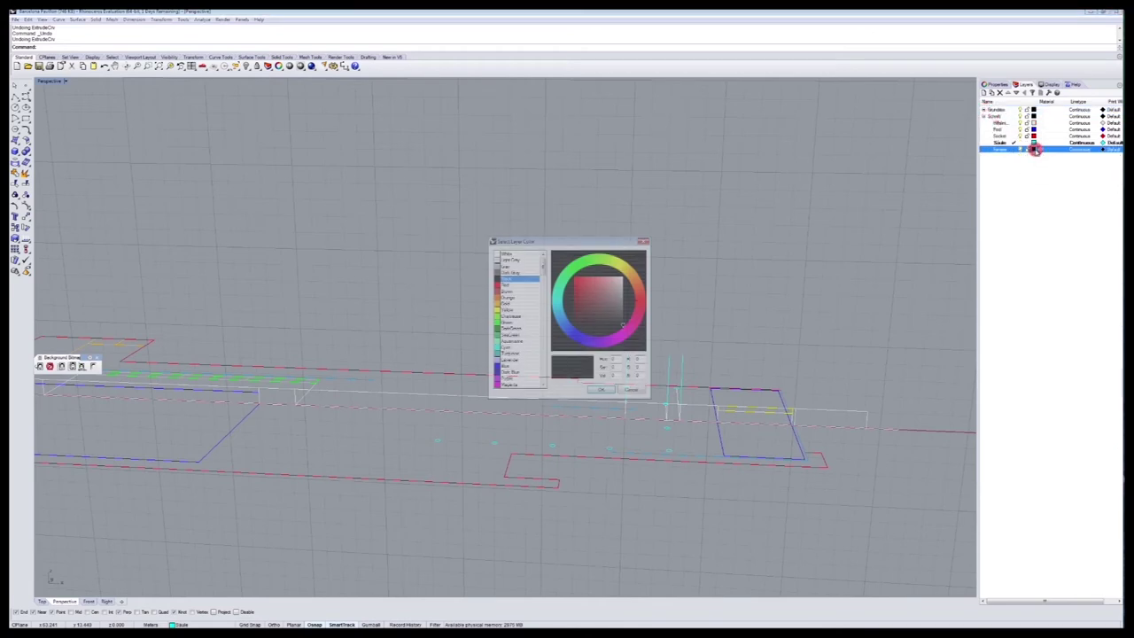
{"action": "left_click", "coordinate": [512, 354]}
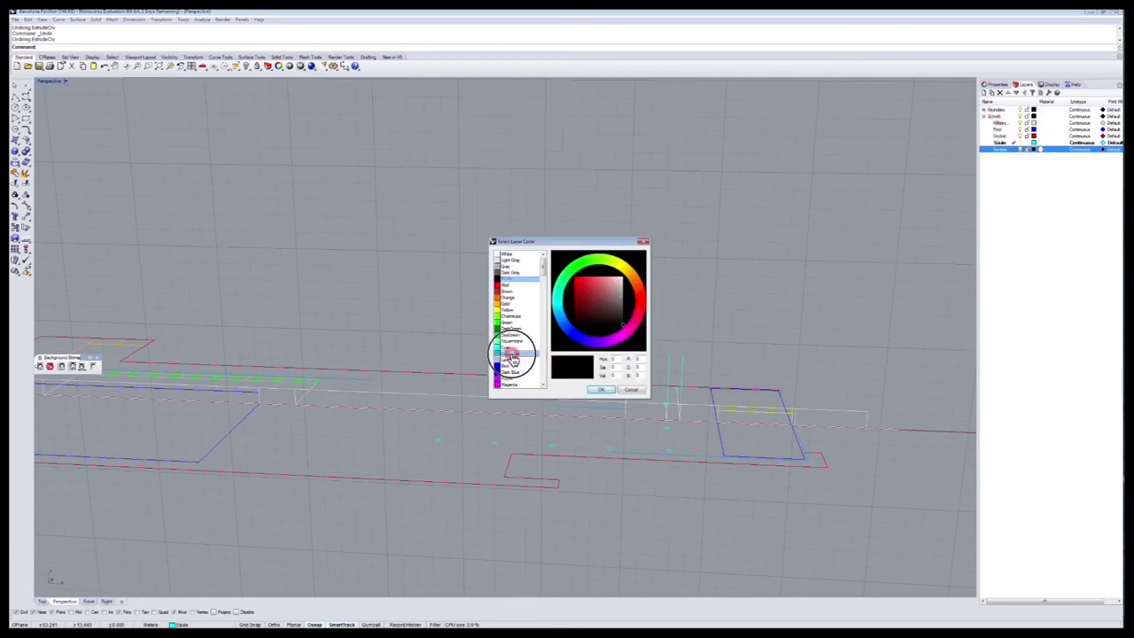
{"action": "left_click", "coordinate": [600, 390]}
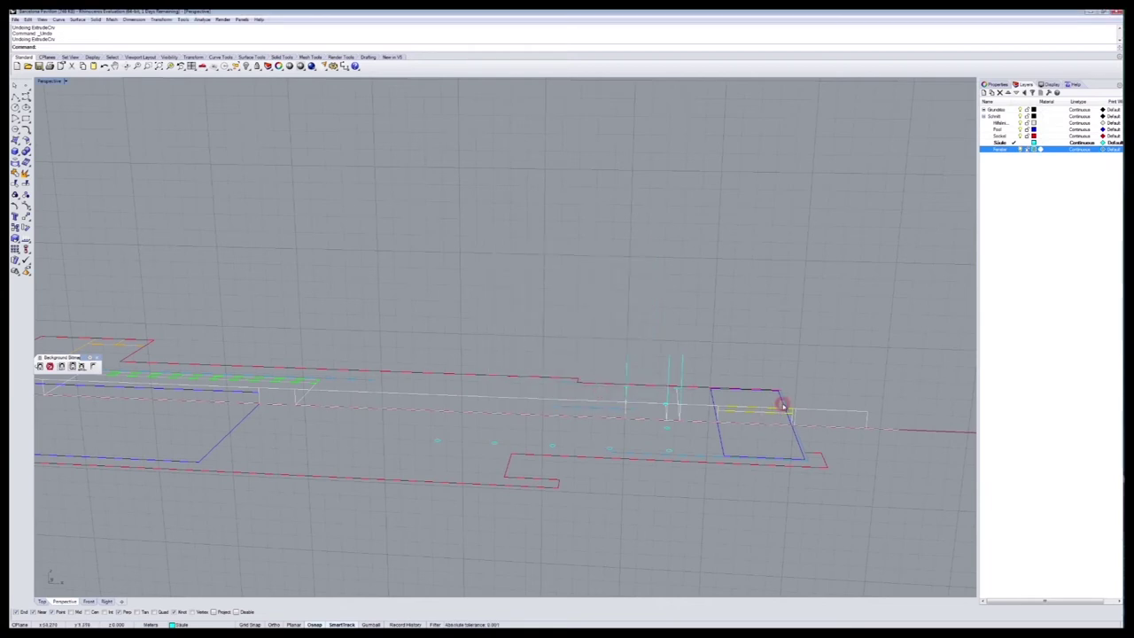
On the Hilfslinien layer, draw a guide polyline from the end of the far glass line to the baseline and up to the upper guide line
{"action": "key", "text": "Return"}
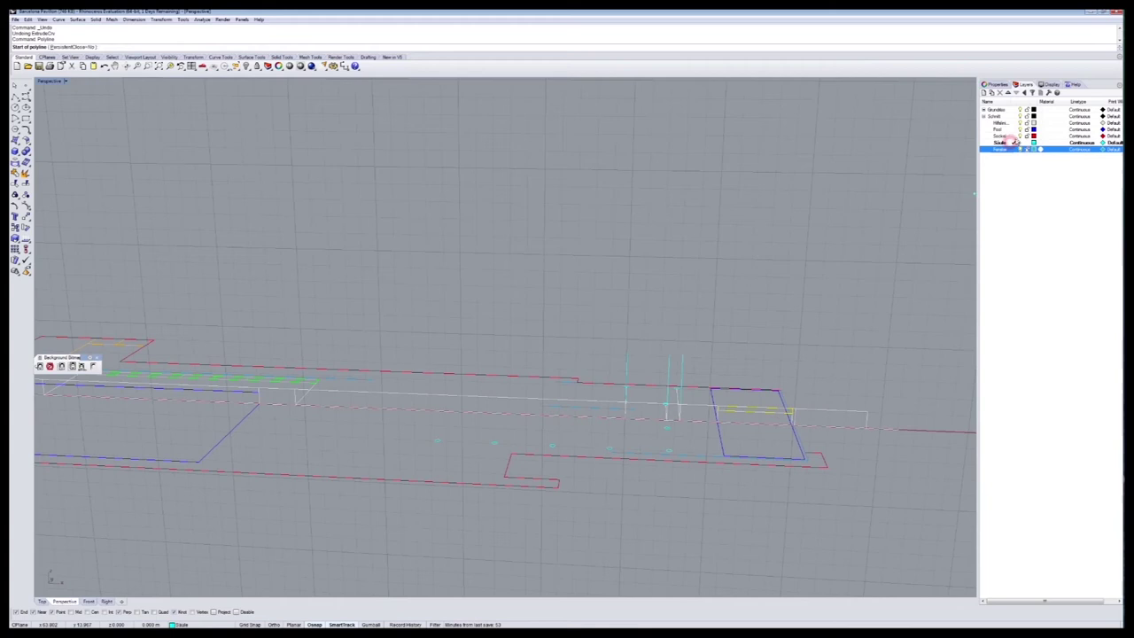
{"action": "left_click", "coordinate": [1001, 122]}
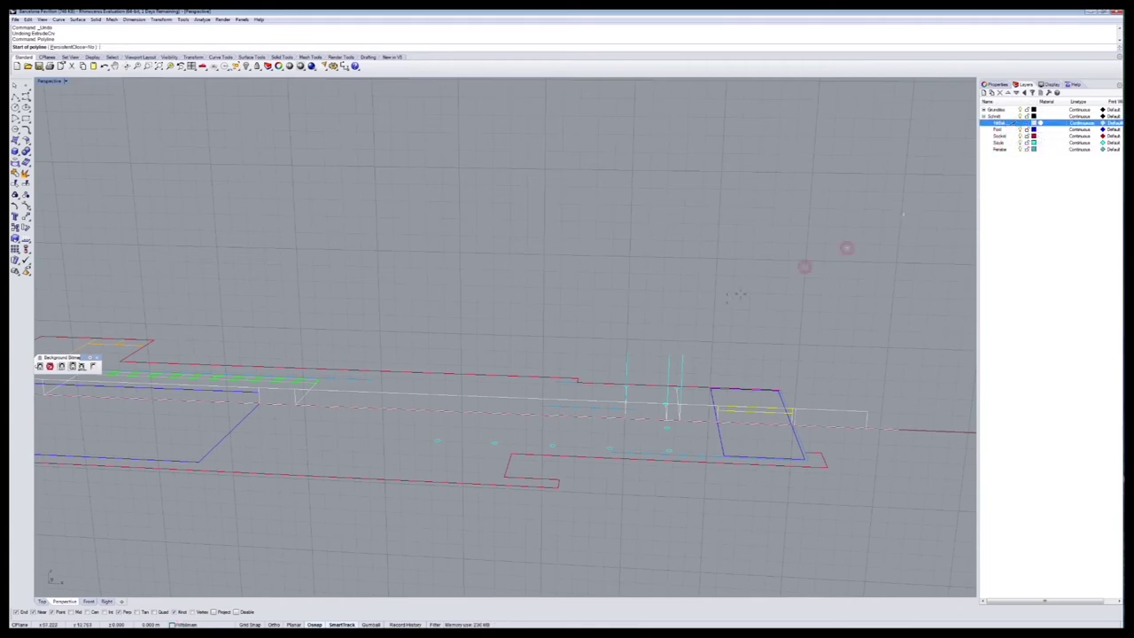
{"action": "scroll", "coordinate": [522, 416], "scroll_direction": "up", "scroll_amount": 1}
{"action": "scroll", "coordinate": [522, 420], "scroll_direction": "up", "scroll_amount": 2}
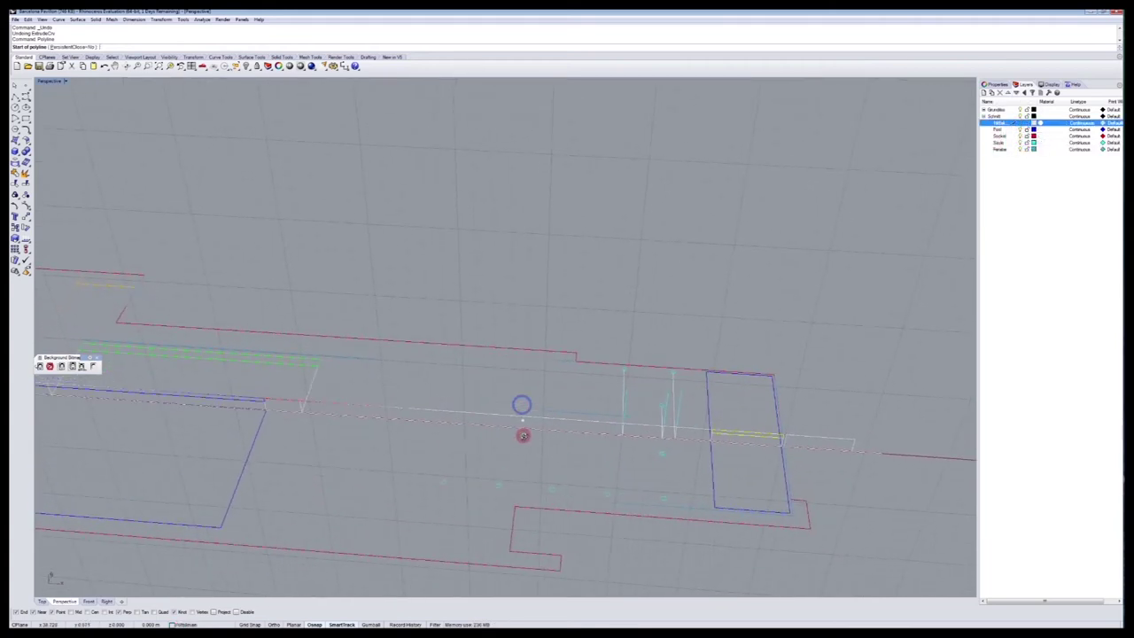
{"action": "scroll", "coordinate": [546, 362], "scroll_direction": "up", "scroll_amount": 2}
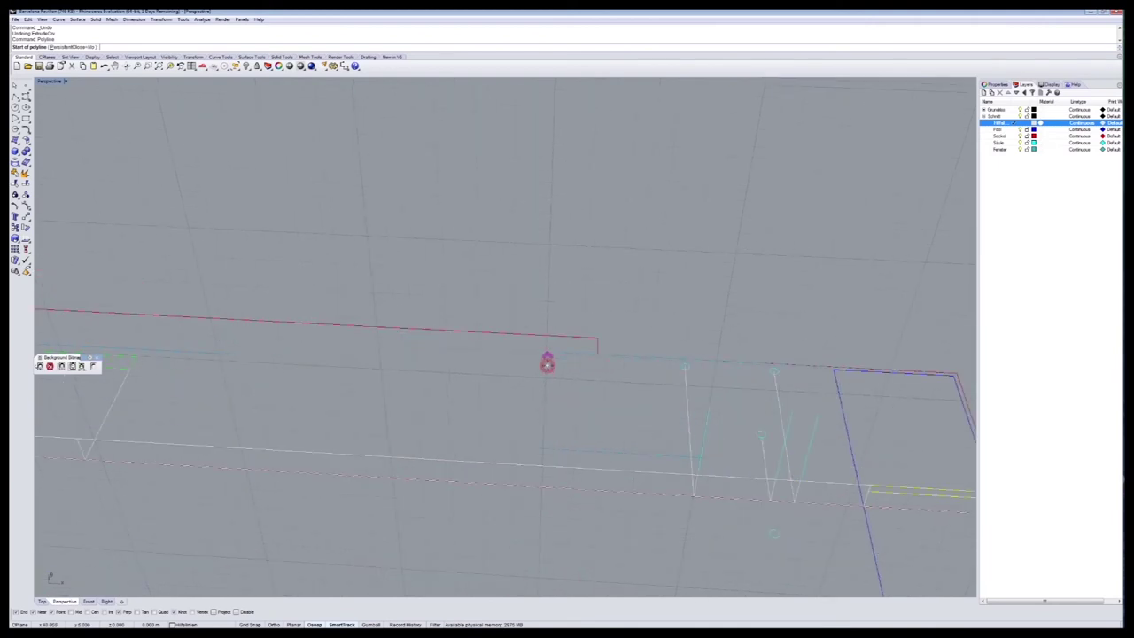
{"action": "left_click", "coordinate": [562, 353]}
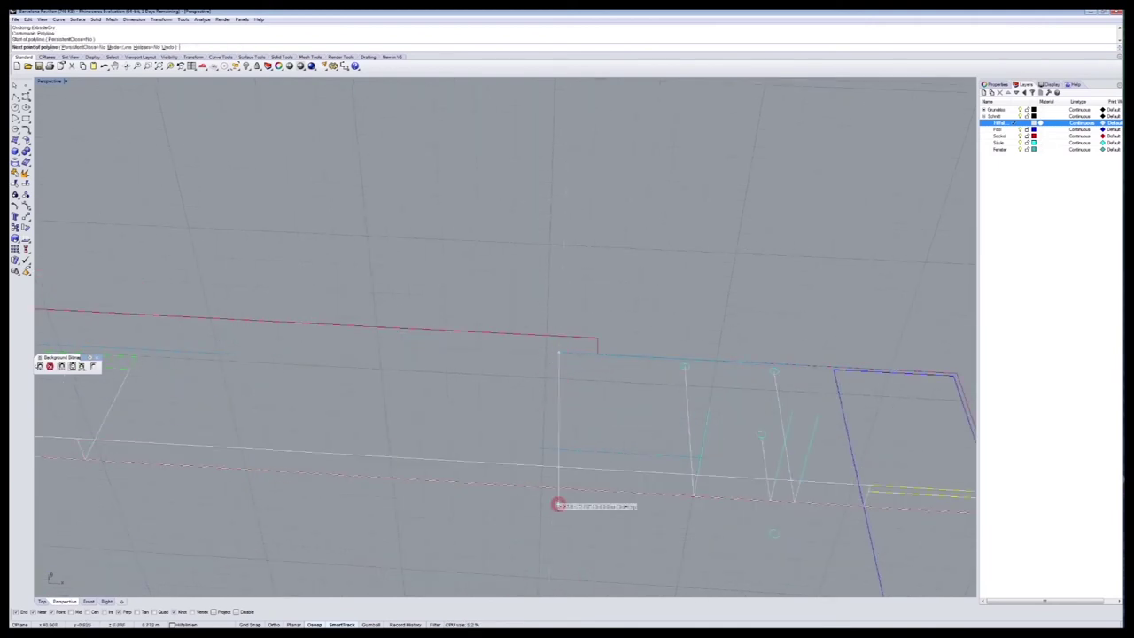
{"action": "left_click", "coordinate": [554, 489]}
{"action": "left_click", "coordinate": [553, 470]}
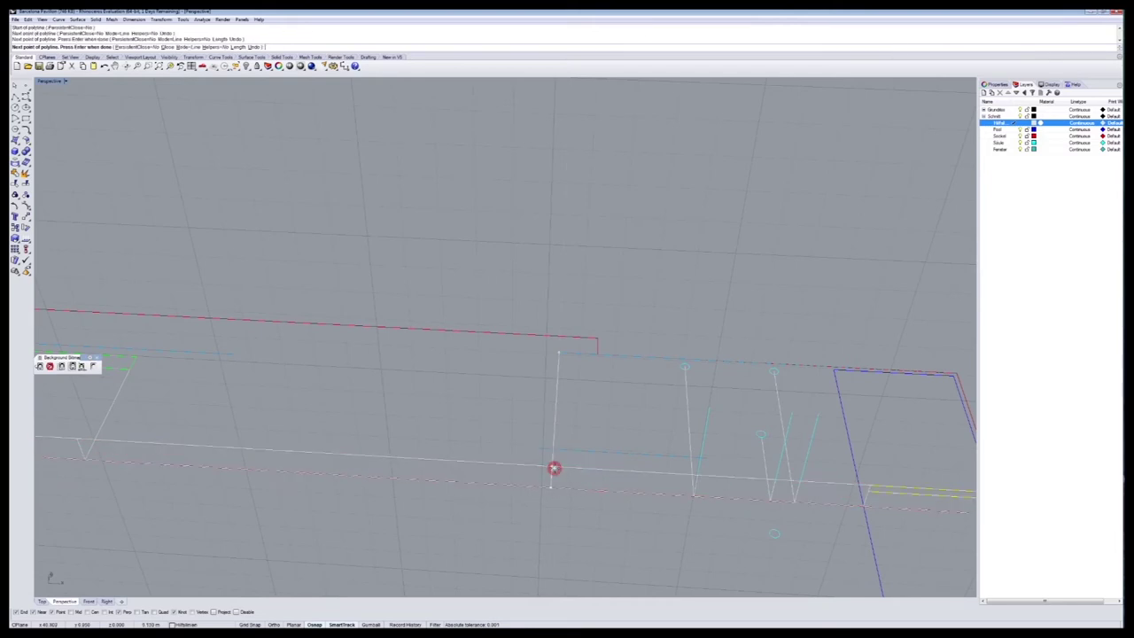
{"action": "scroll", "coordinate": [642, 492], "scroll_direction": "down", "scroll_amount": 3}
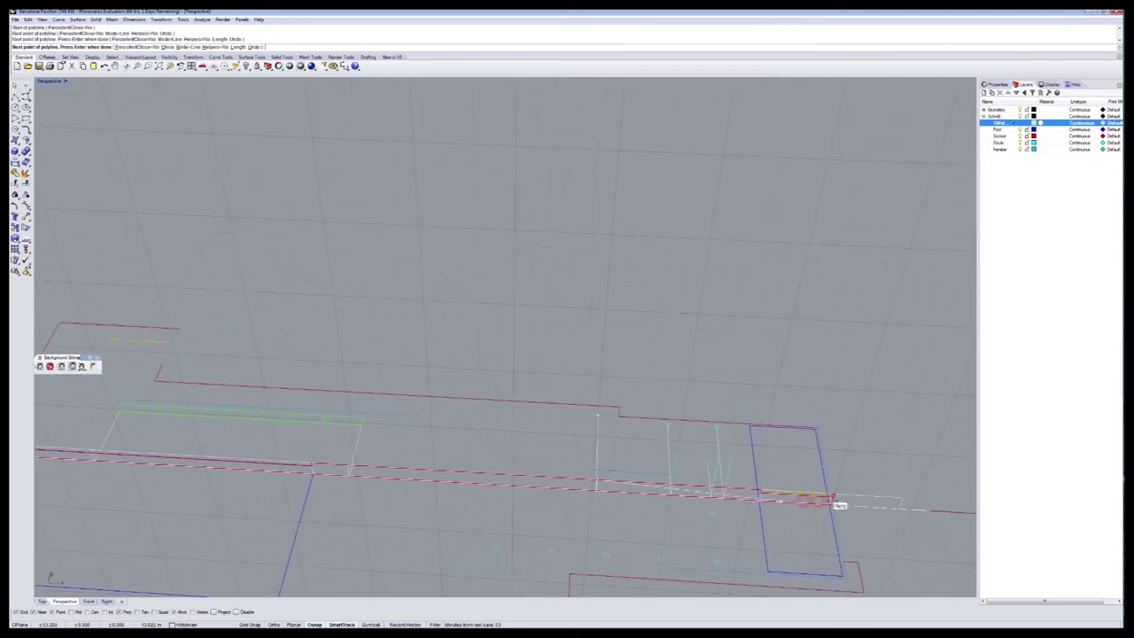
{"action": "left_click", "coordinate": [835, 498]}
{"action": "key", "text": "Return"}
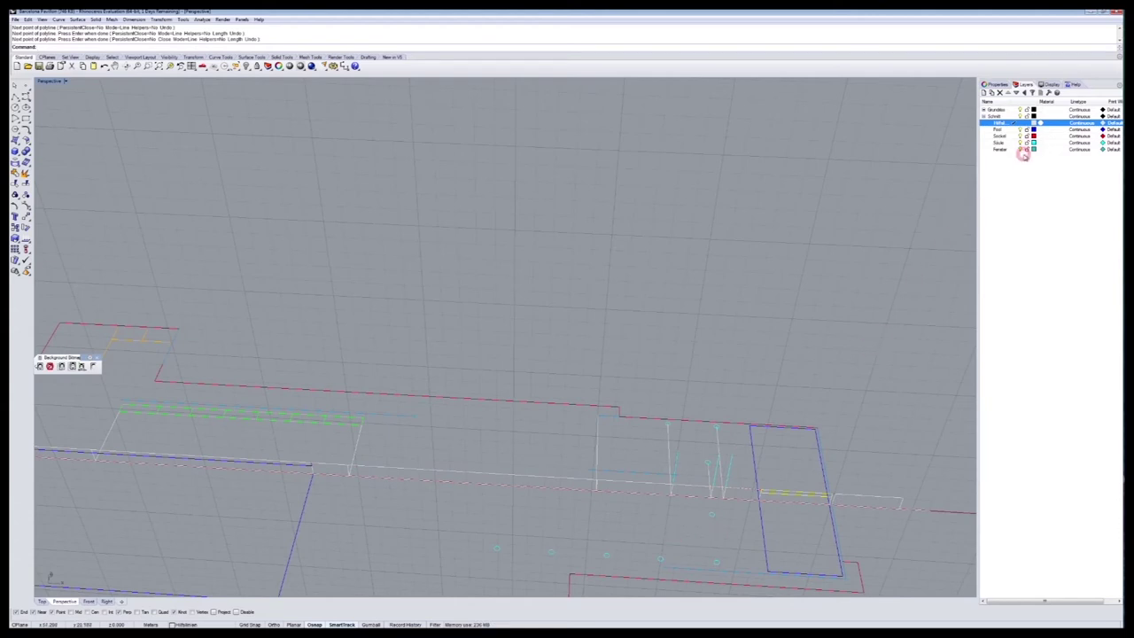
On the Fenster layer, start a window polyline at the glass guide's end on the upper guide line with a vertical edge 3.1 m high
{"action": "left_click", "coordinate": [1011, 149]}
{"action": "key", "text": "Return"}
{"action": "scroll", "coordinate": [654, 502], "scroll_direction": "up", "scroll_amount": 5}
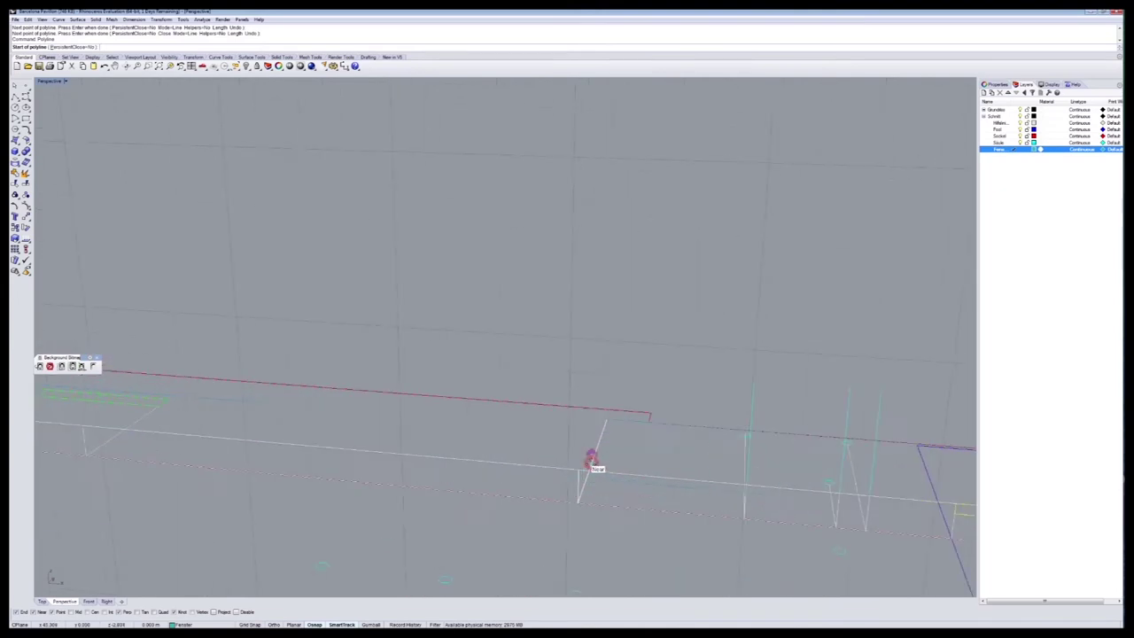
{"action": "left_click", "coordinate": [583, 472]}
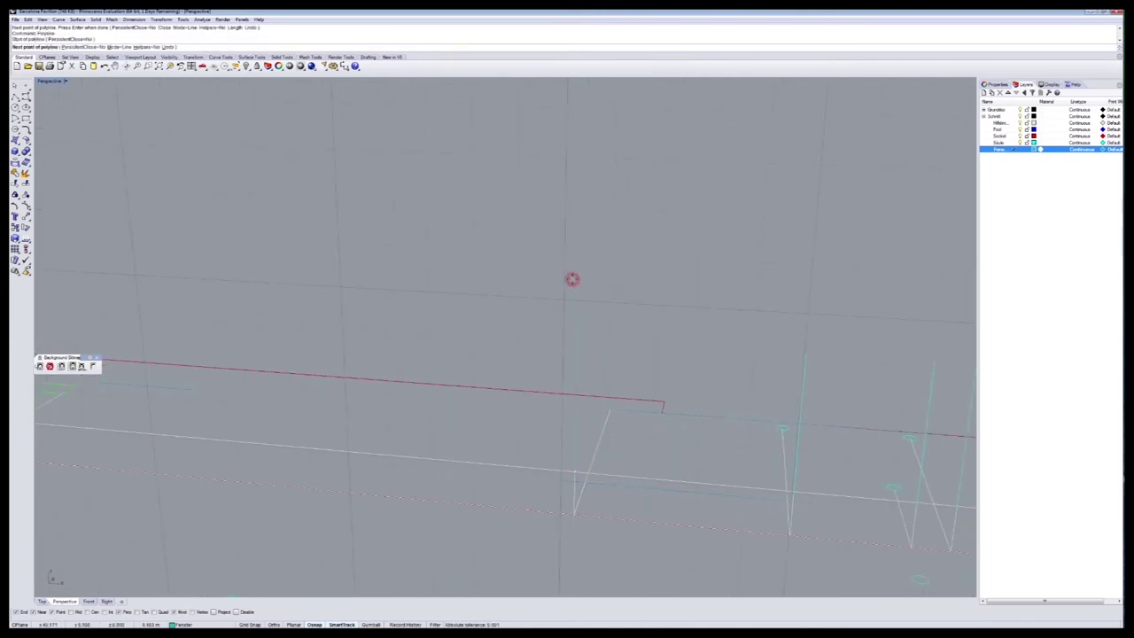
{"action": "key", "text": "Return"}
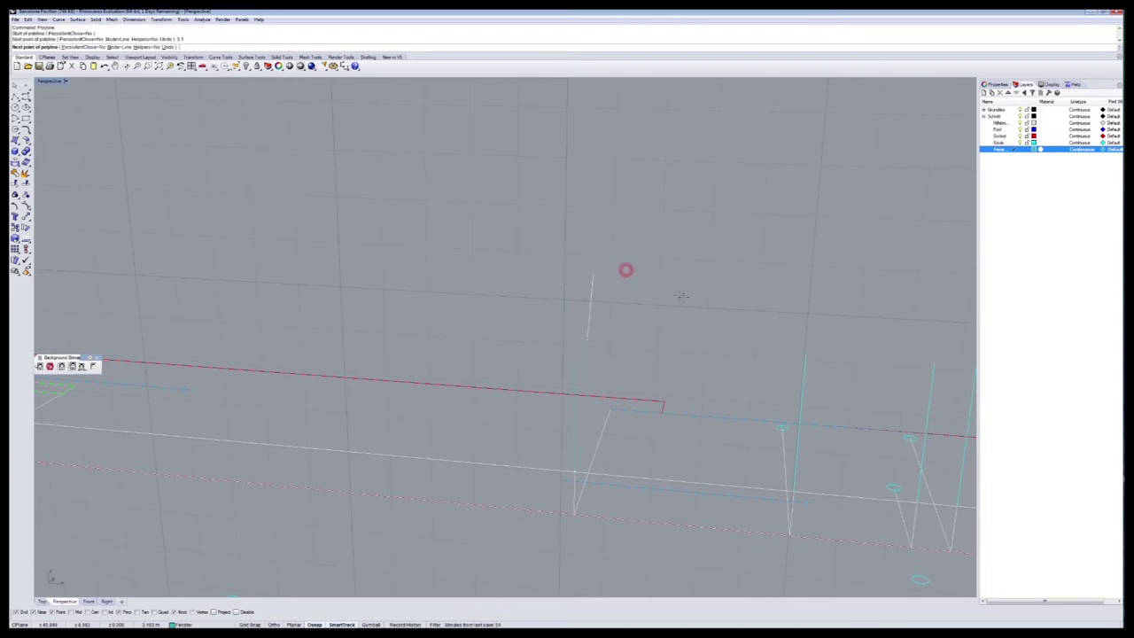
{"action": "left_click", "coordinate": [578, 248]}
Complete the window outline as a closed rectangle reaching the guide end just beyond the small pool and returning to its start point
{"action": "scroll", "coordinate": [662, 345], "scroll_direction": "down", "scroll_amount": 9}
{"action": "right_click_drag", "start_coordinate": [792, 378], "coordinate": [527, 311], "text": "shift"}
{"action": "scroll", "coordinate": [559, 277], "scroll_direction": "up", "scroll_amount": 4}
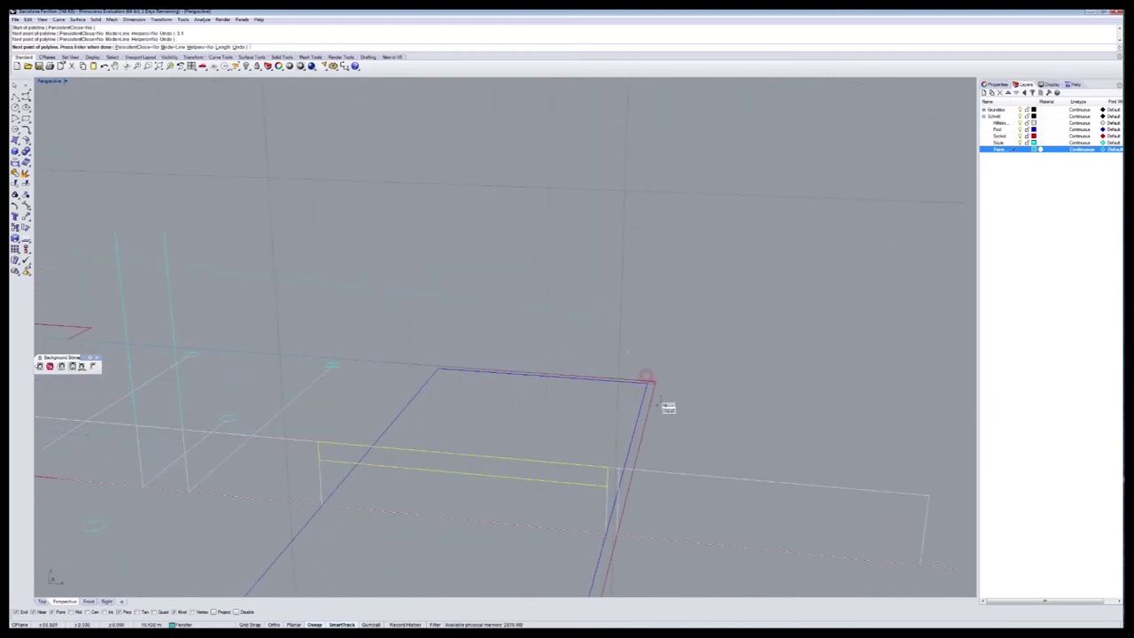
{"action": "left_click", "coordinate": [617, 470]}
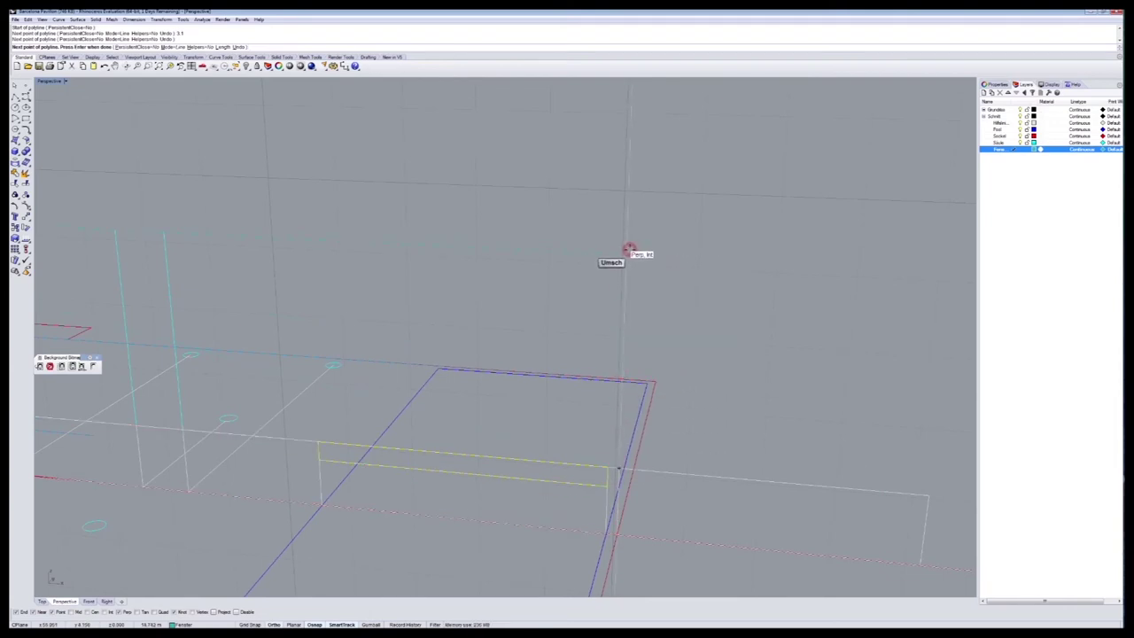
{"action": "left_click", "coordinate": [617, 469]}
{"action": "left_click", "coordinate": [618, 469]}
{"action": "right_click_drag", "start_coordinate": [461, 493], "coordinate": [747, 533], "text": "shift"}
{"action": "right_click_drag", "start_coordinate": [435, 451], "coordinate": [595, 470], "text": "shift"}
{"action": "left_click", "coordinate": [437, 459]}
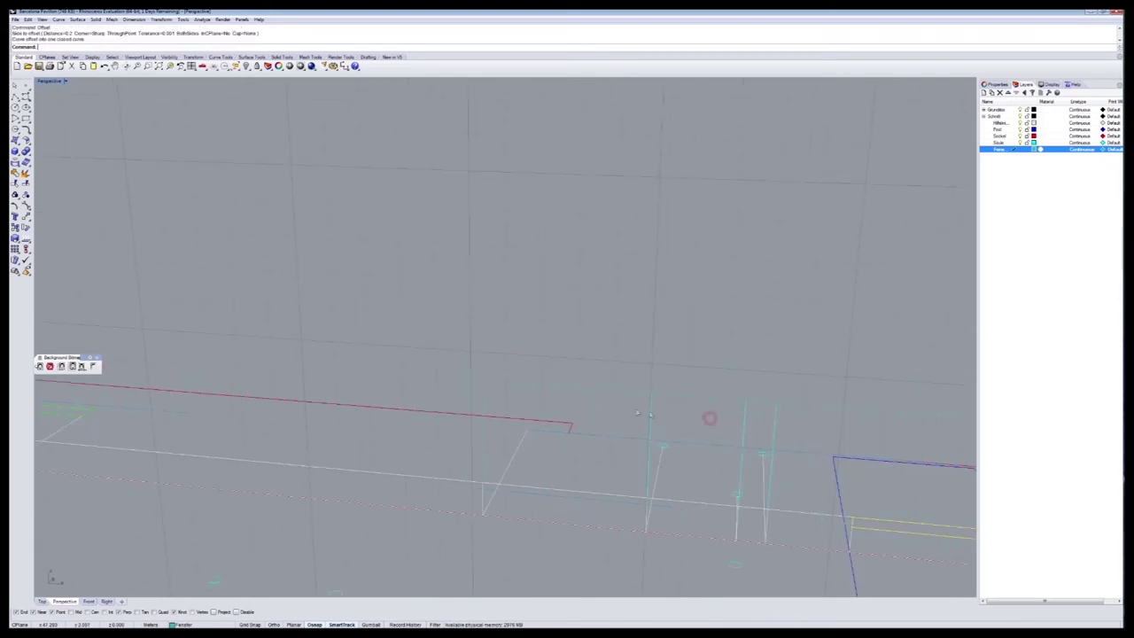
Offset the rectangular window outline inward by 0.1 m to form the frame
{"action": "left_click", "coordinate": [535, 384]}
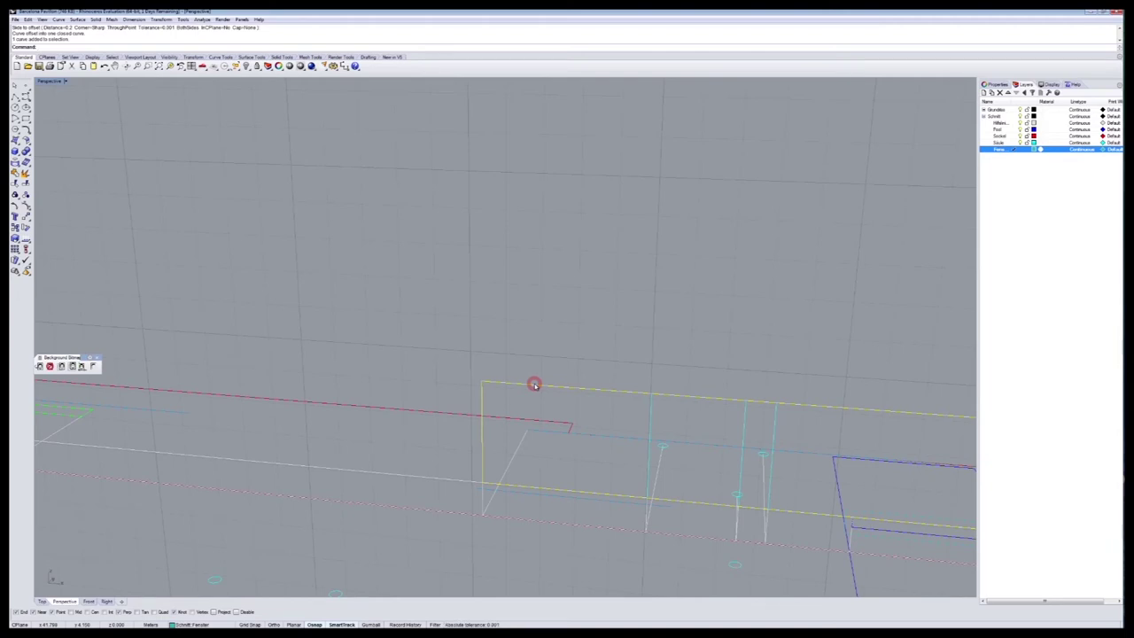
{"action": "key", "text": "Return"}
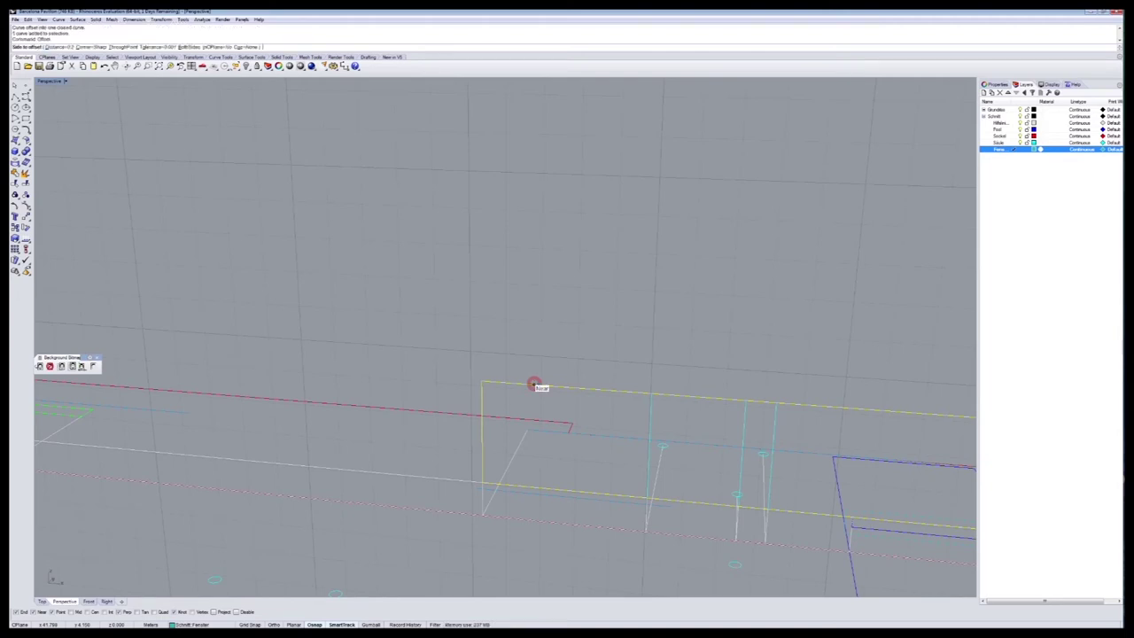
{"action": "left_click", "coordinate": [73, 47]}
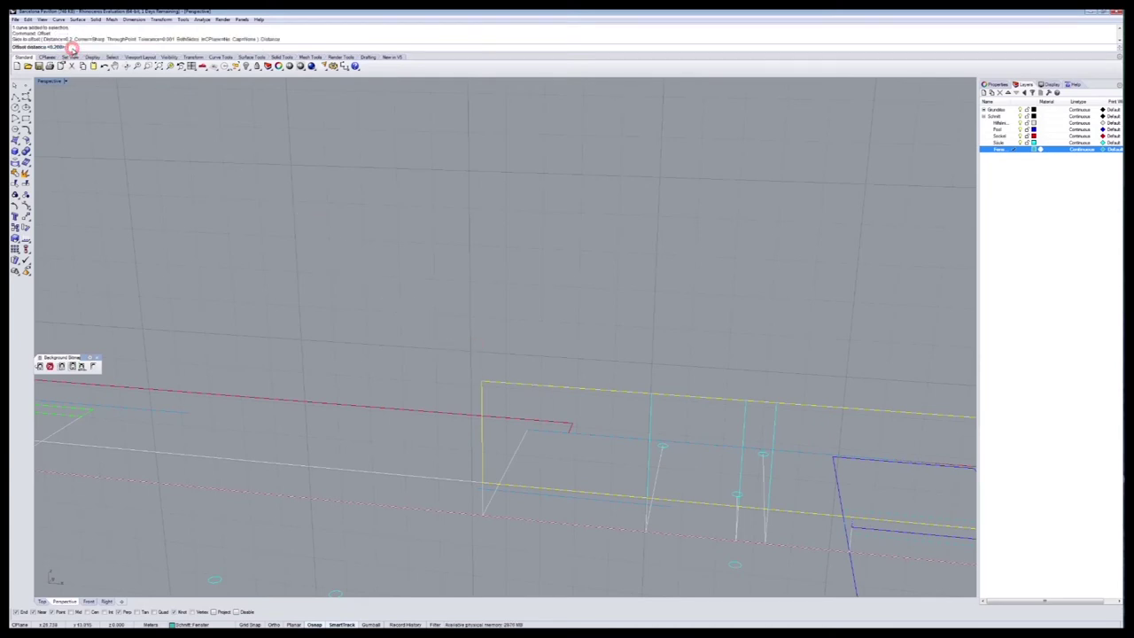
{"action": "key", "text": "Return"}
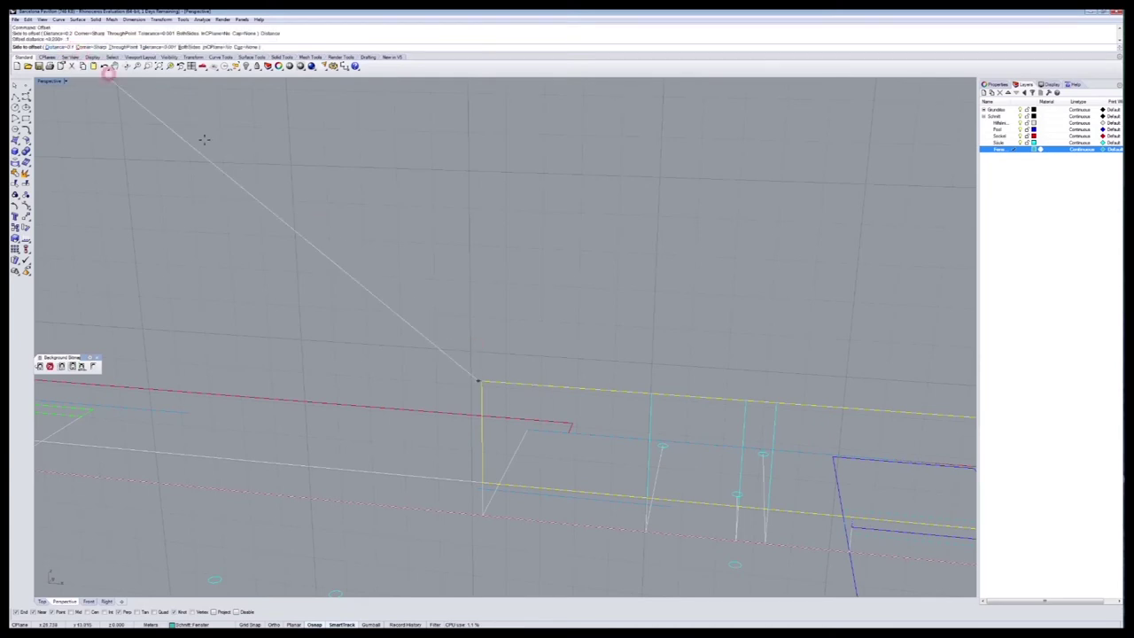
{"action": "scroll", "coordinate": [508, 430], "scroll_direction": "up", "scroll_amount": 3}
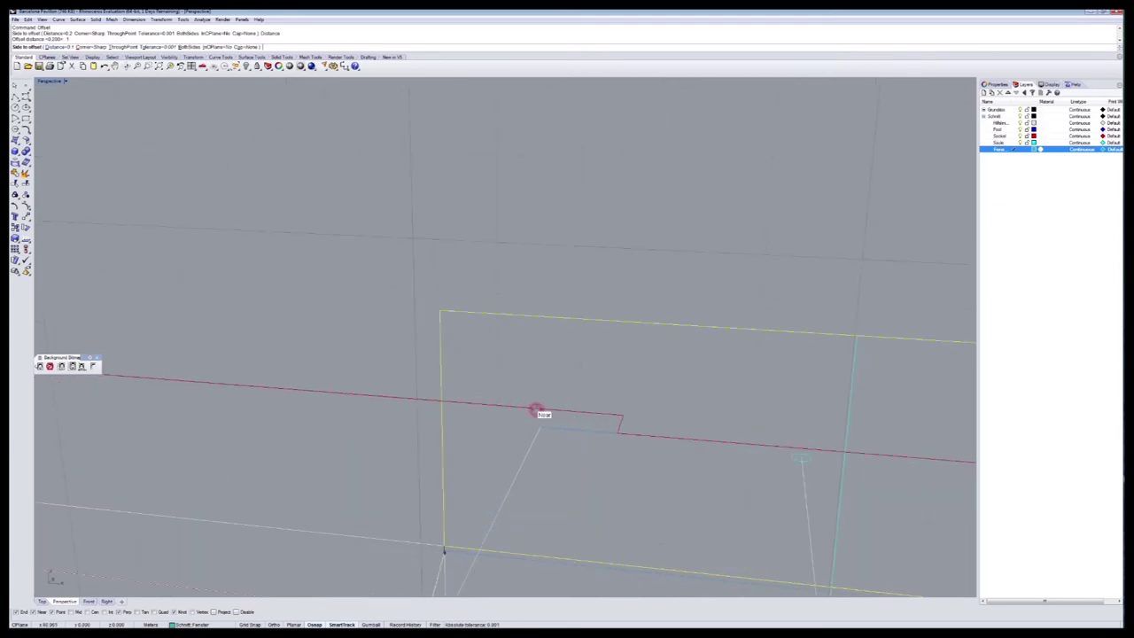
{"action": "left_click", "coordinate": [486, 376]}
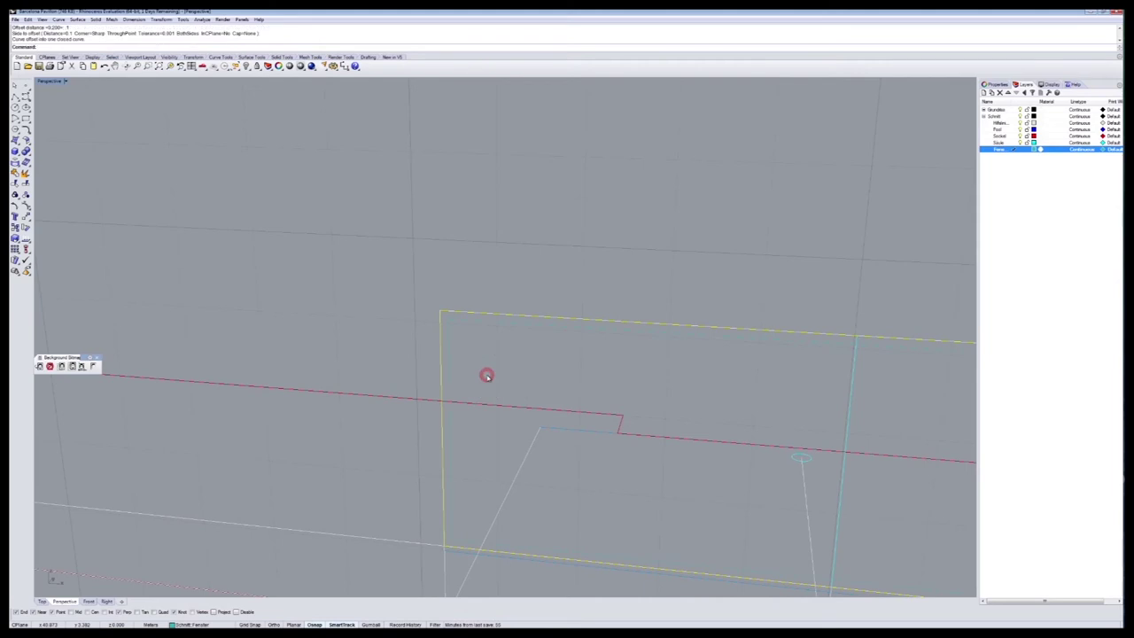
{"action": "left_click", "coordinate": [524, 252]}
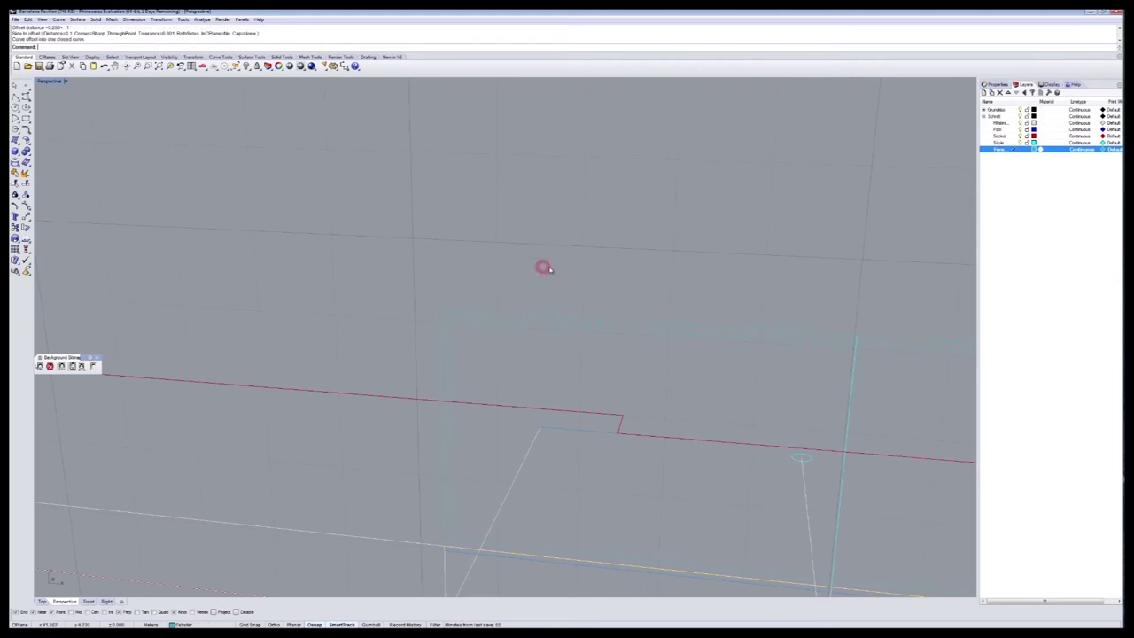
Show the floor plan background bitmap beneath the section lines in the Perspective viewport
{"action": "scroll", "coordinate": [591, 263], "scroll_direction": "down", "scroll_amount": 3}
{"action": "mouse_move", "coordinate": [752, 384]}
{"action": "right_mouse_down"}
{"action": "mouse_move", "coordinate": [499, 384]}
{"action": "mouse_move", "coordinate": [665, 398]}
{"action": "right_mouse_up"}
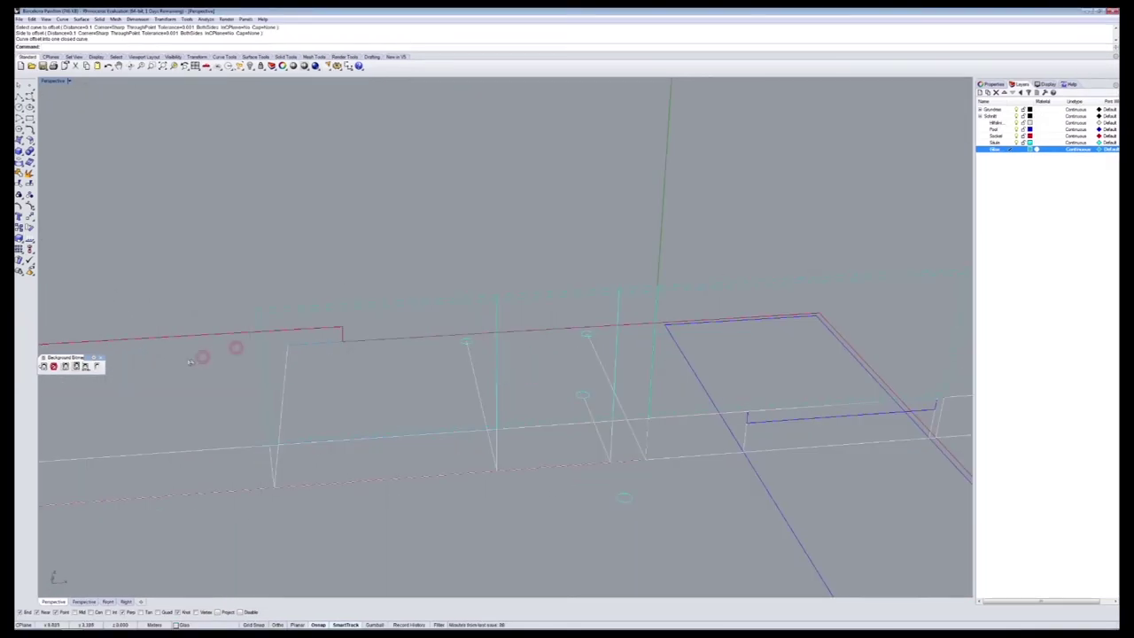
{"action": "left_click", "coordinate": [97, 367]}
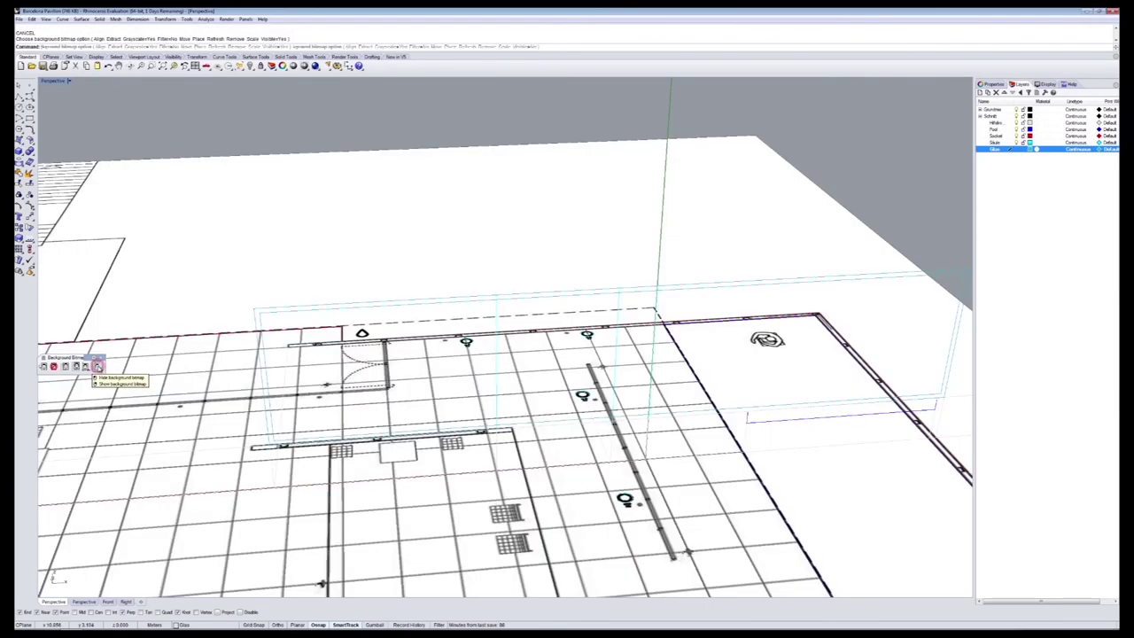
{"action": "right_click_drag", "start_coordinate": [222, 443], "coordinate": [433, 488]}
{"action": "right_click_drag", "start_coordinate": [600, 438], "coordinate": [479, 468], "text": "shift"}
{"action": "scroll", "coordinate": [479, 467], "scroll_direction": "down", "scroll_amount": 6}
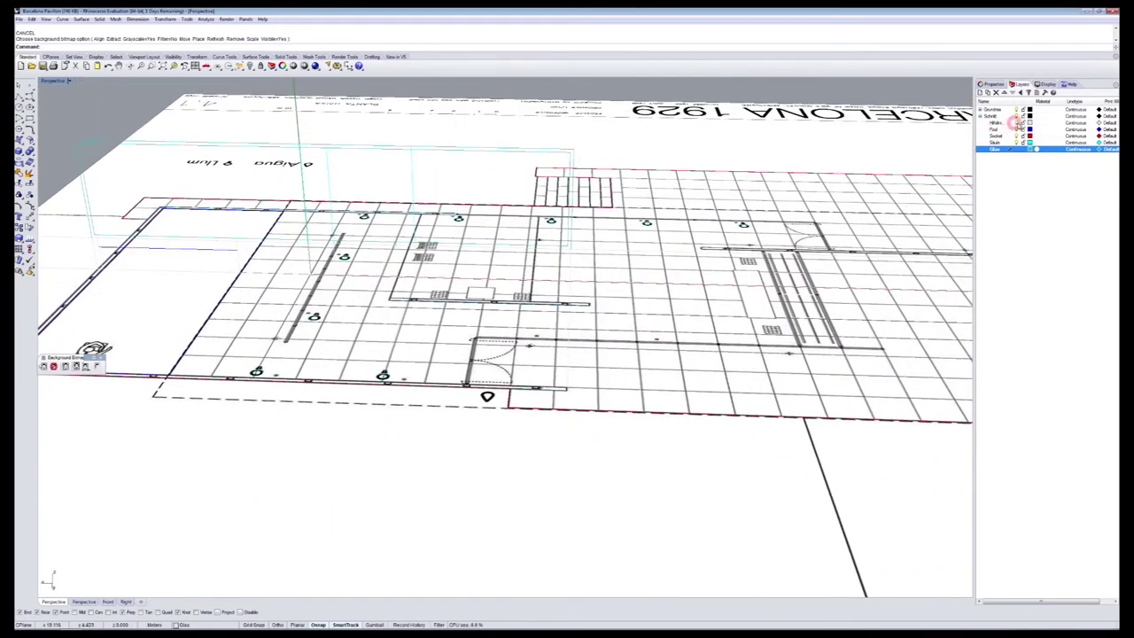
Set the colour of the Hilfslinien layer under Schnitt to Dark Blue and make it the current layer
{"action": "left_click", "coordinate": [1029, 123]}
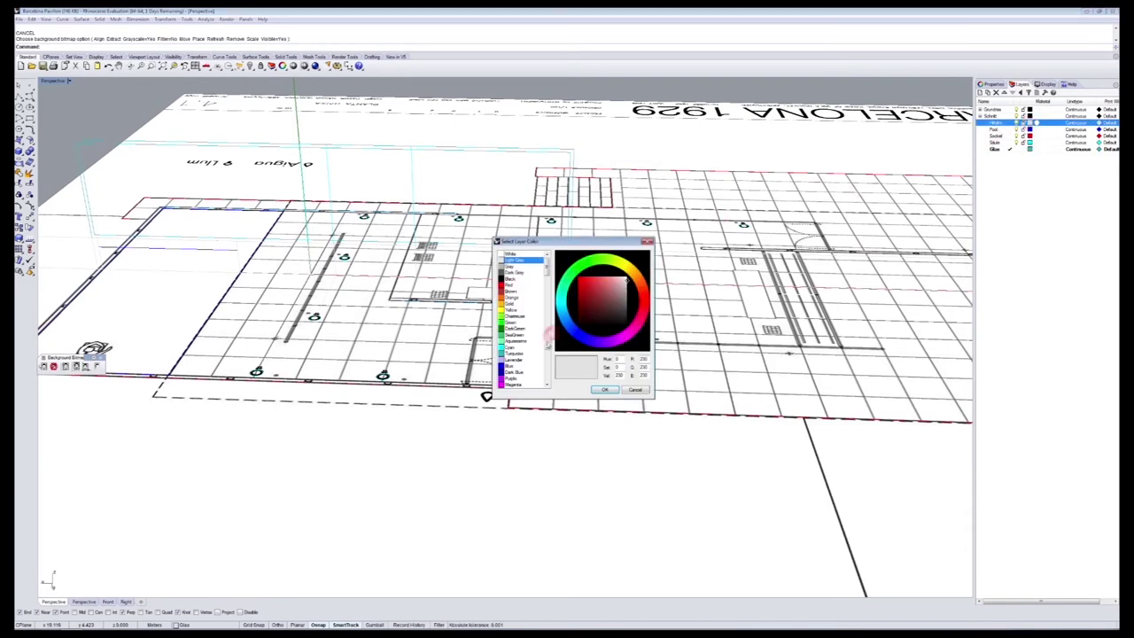
{"action": "left_click", "coordinate": [516, 372]}
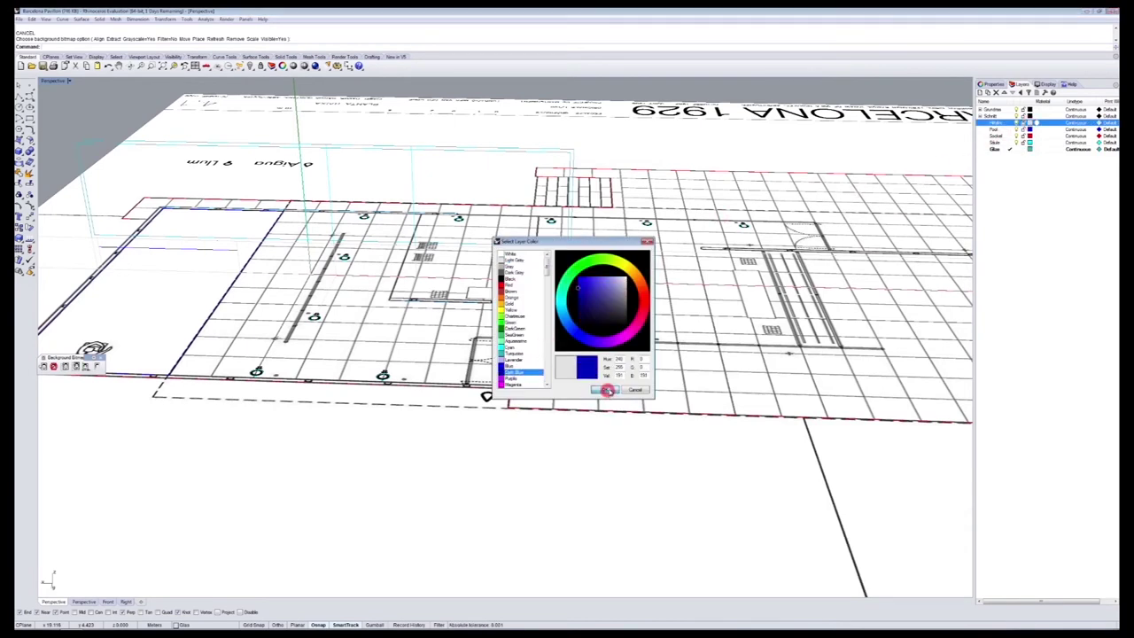
{"action": "left_click", "coordinate": [607, 391]}
{"action": "left_click", "coordinate": [1013, 123]}
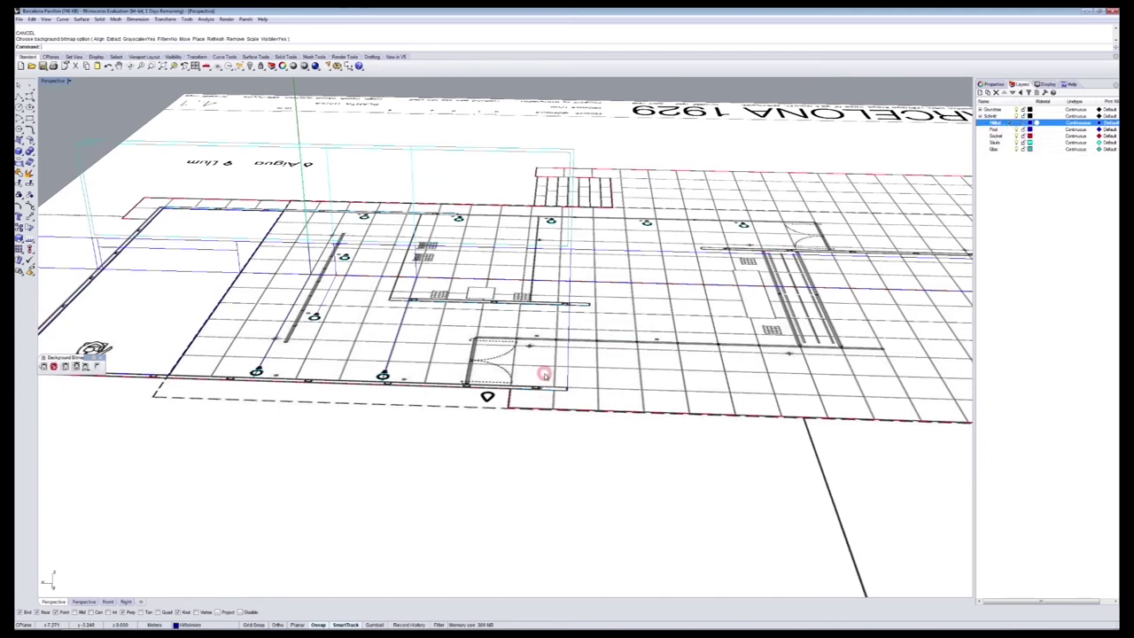
Draw a guide polyline from the edge of the outer wall's end post to the baseline and up to the upper guide line
{"action": "key", "text": "Return"}
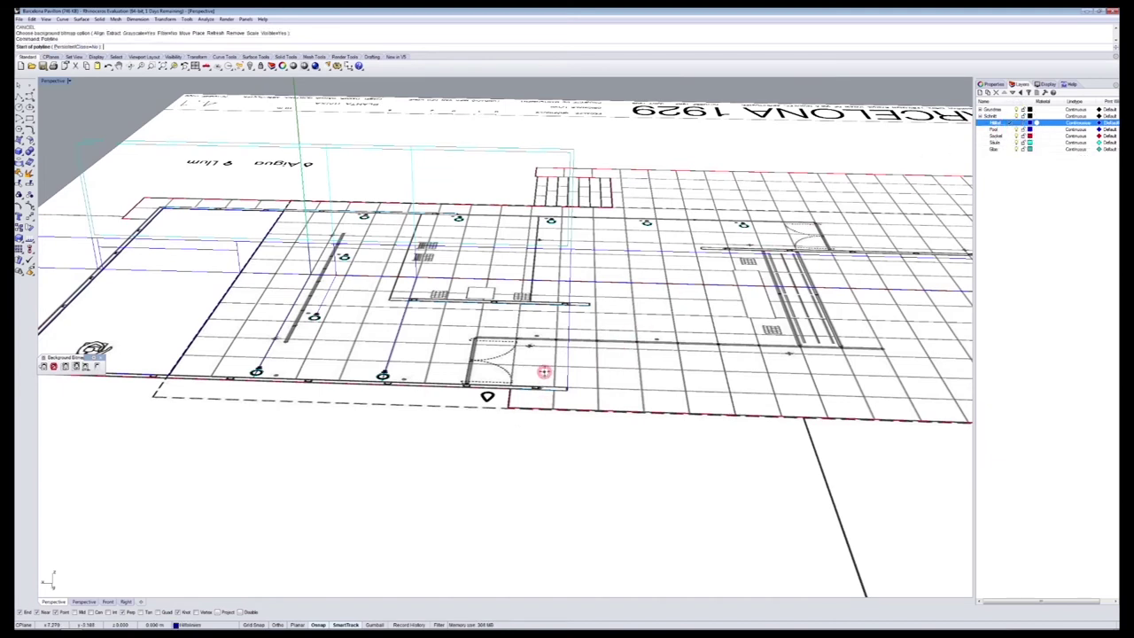
{"action": "scroll", "coordinate": [560, 361], "scroll_direction": "up", "scroll_amount": 3}
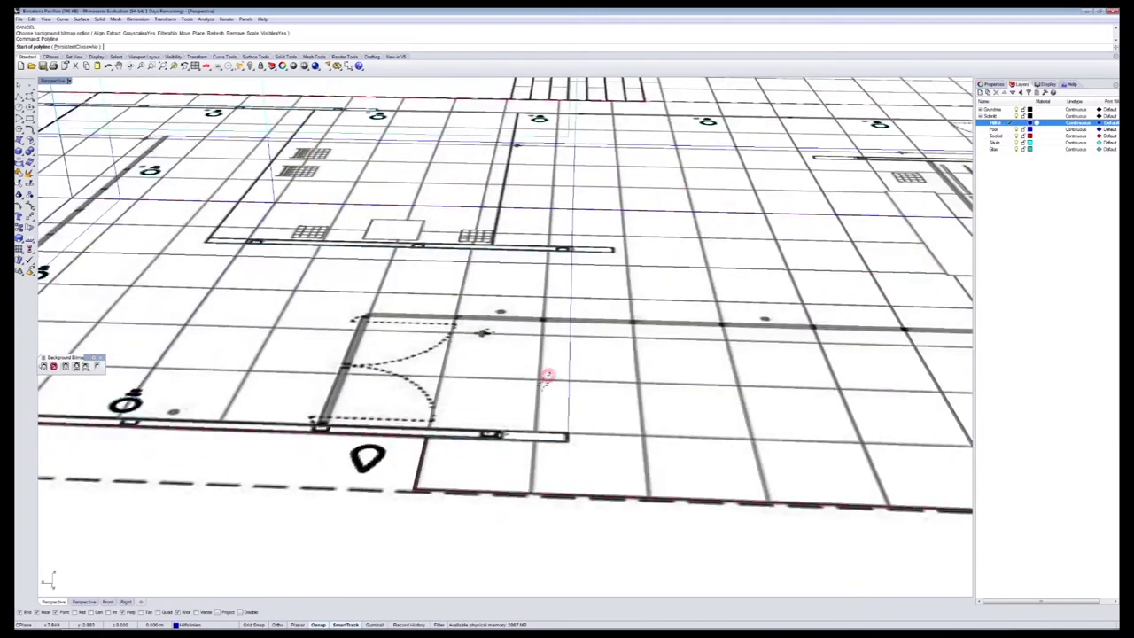
{"action": "left_click", "coordinate": [499, 436]}
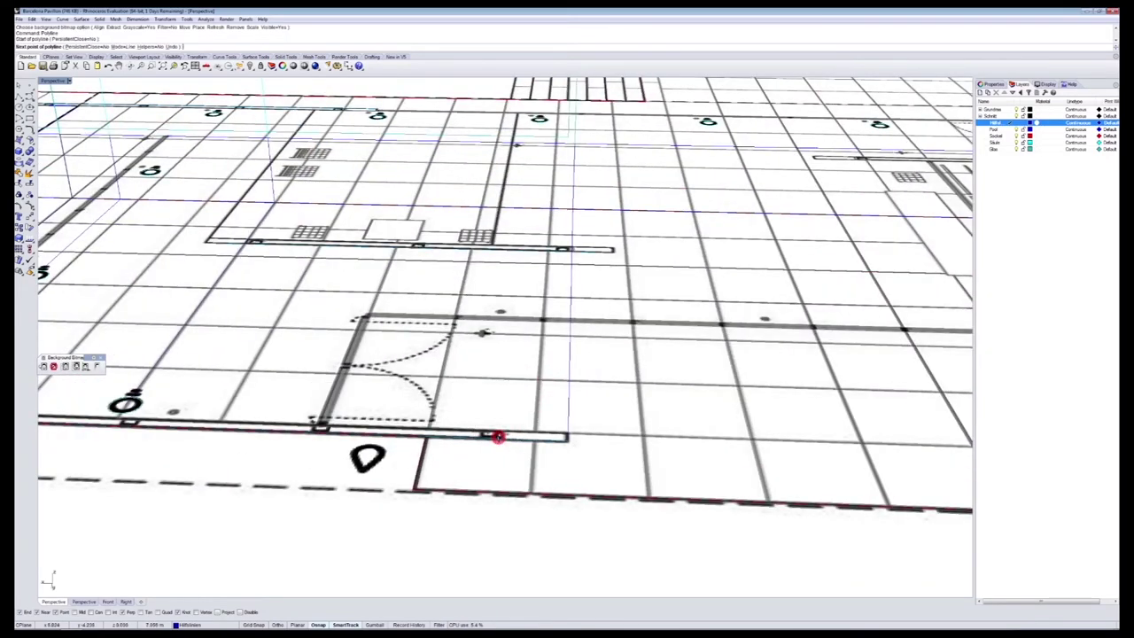
{"action": "scroll", "coordinate": [511, 244], "scroll_direction": "up", "scroll_amount": 2}
{"action": "right_click_drag", "start_coordinate": [515, 176], "coordinate": [505, 229], "text": "shift"}
{"action": "left_click", "coordinate": [507, 209]}
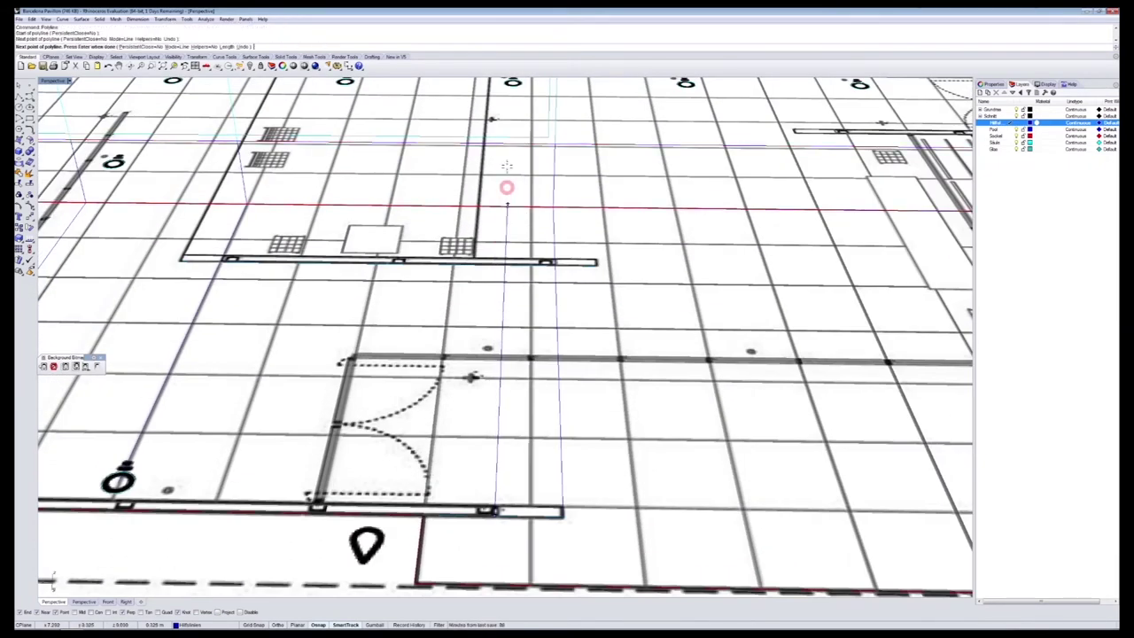
{"action": "left_click", "coordinate": [505, 136]}
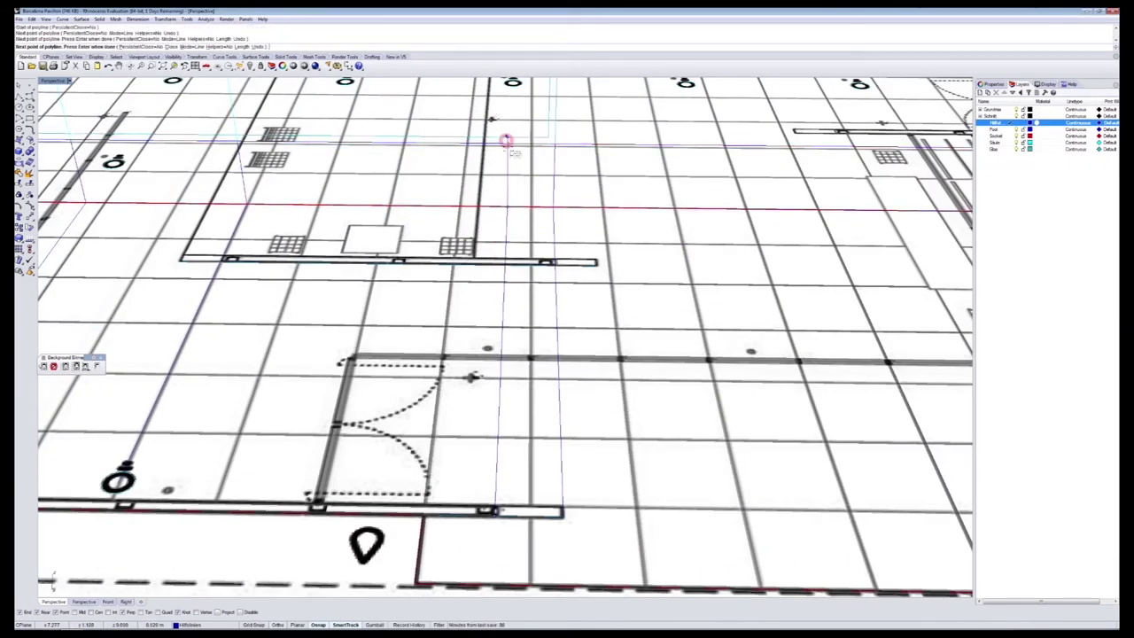
{"action": "key", "text": "Return"}
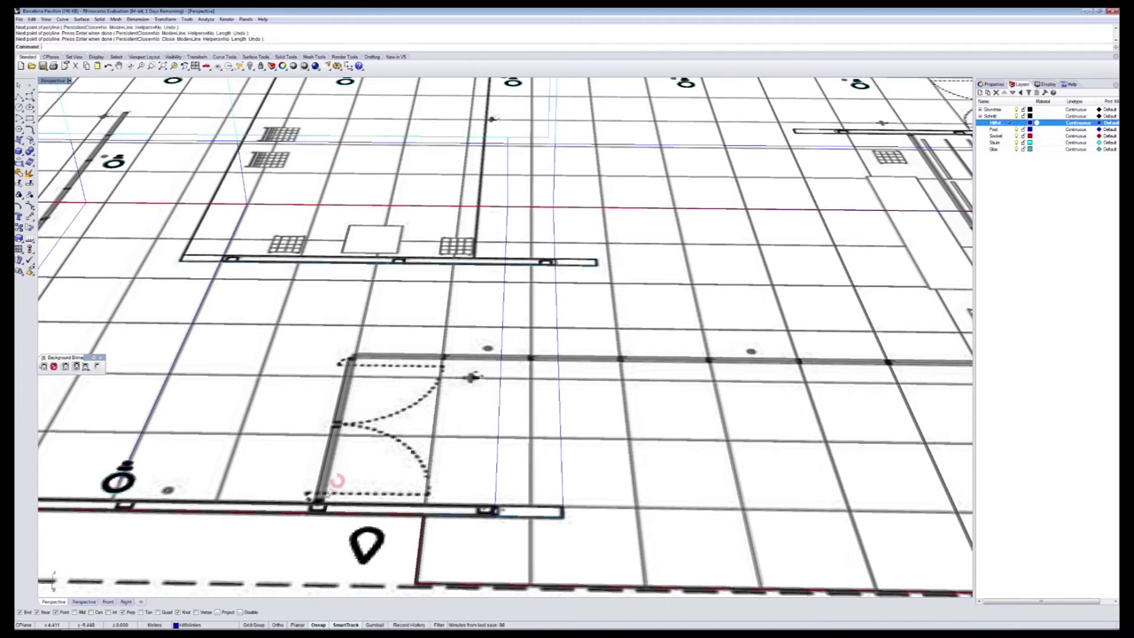
Copy the post guide polyline to the other wall posts along the outer wall, including both edges of the last post
{"action": "left_click", "coordinate": [496, 490]}
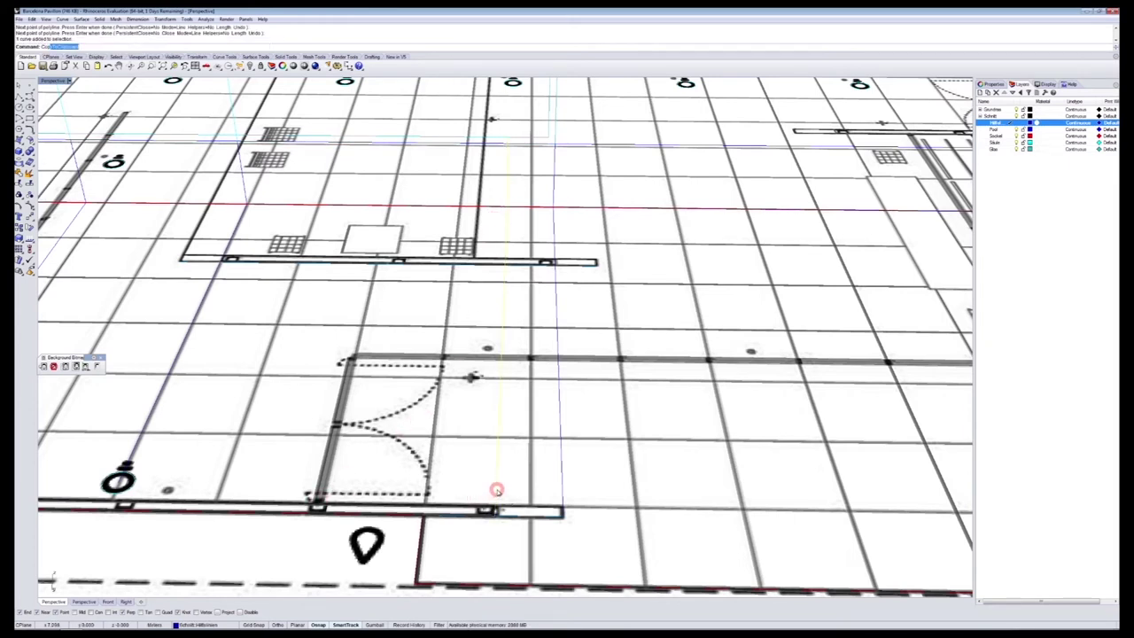
{"action": "key", "text": "Return"}
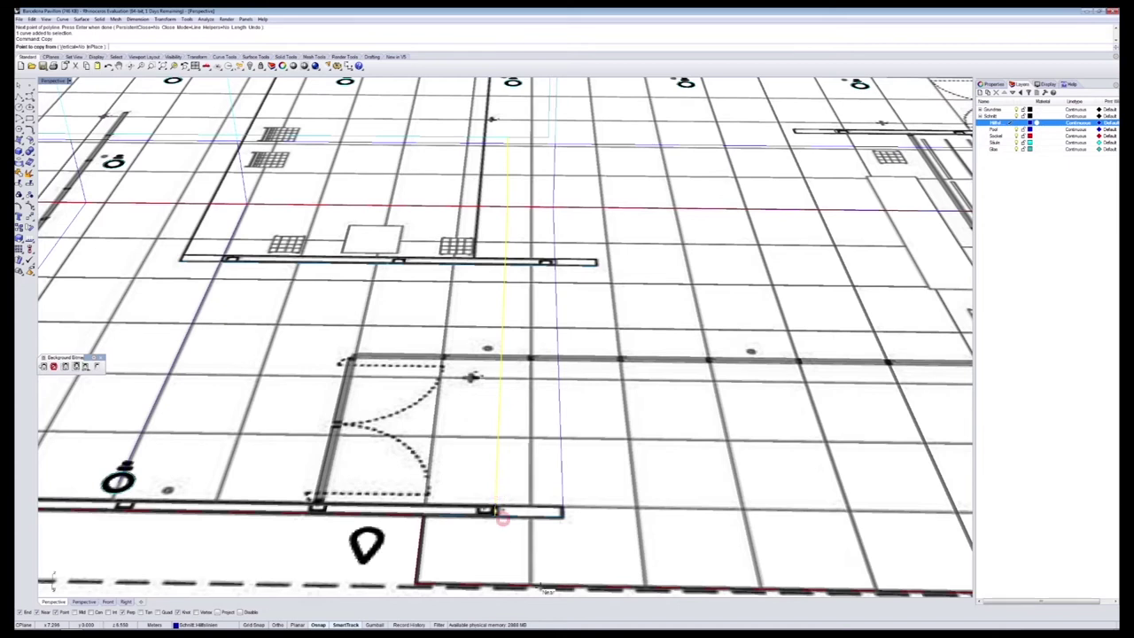
{"action": "left_click", "coordinate": [495, 512]}
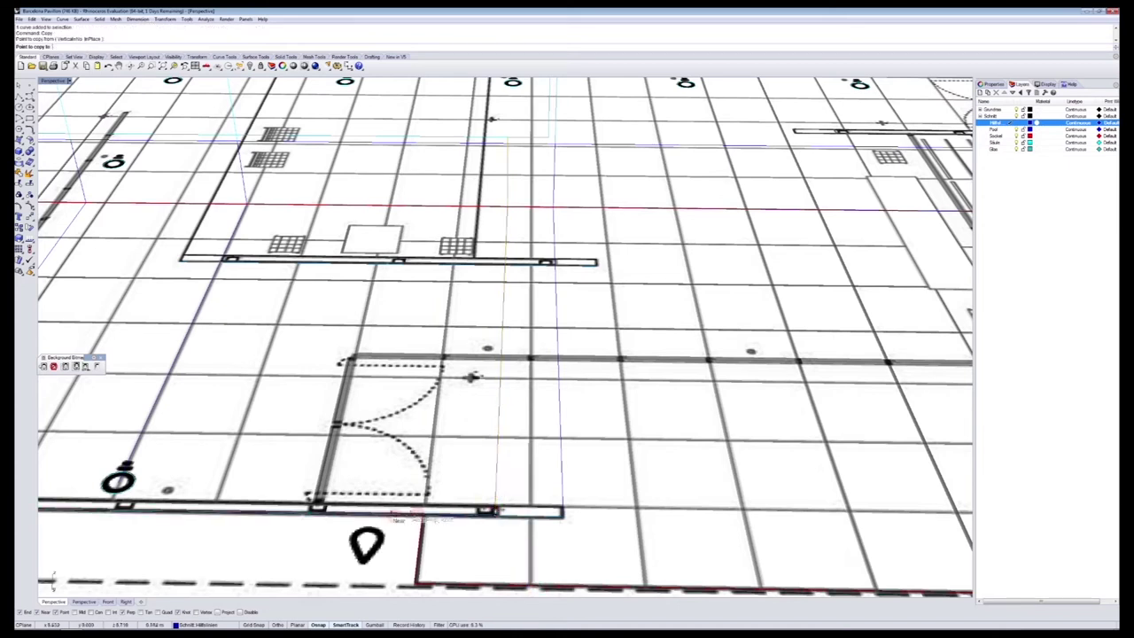
{"action": "left_click", "coordinate": [318, 511]}
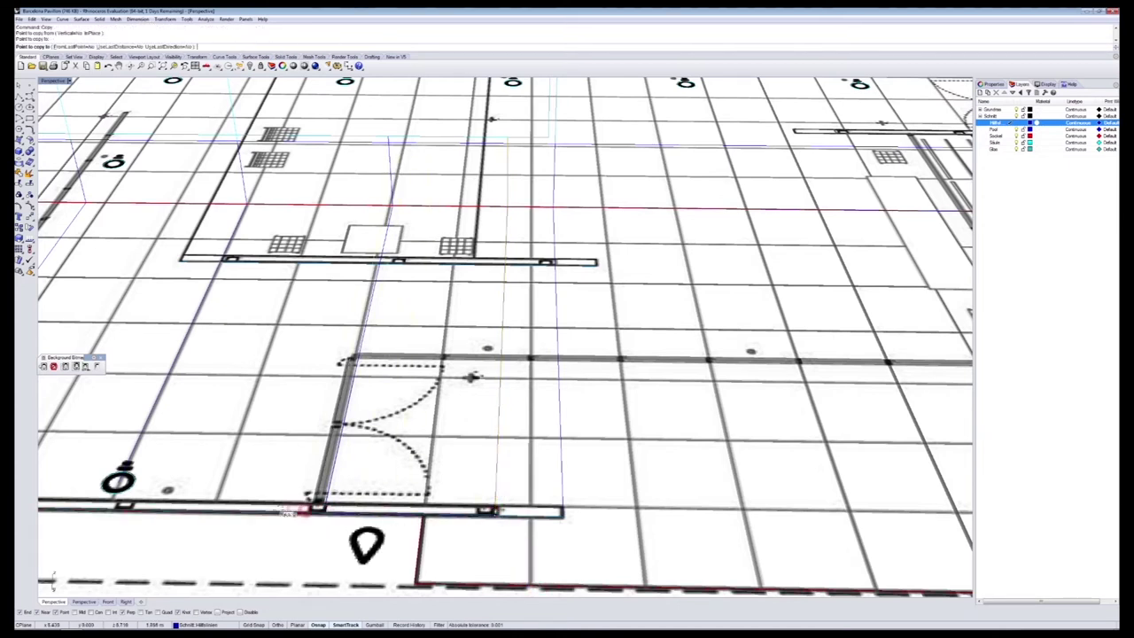
{"action": "right_click_drag", "start_coordinate": [232, 513], "coordinate": [515, 544], "text": "shift"}
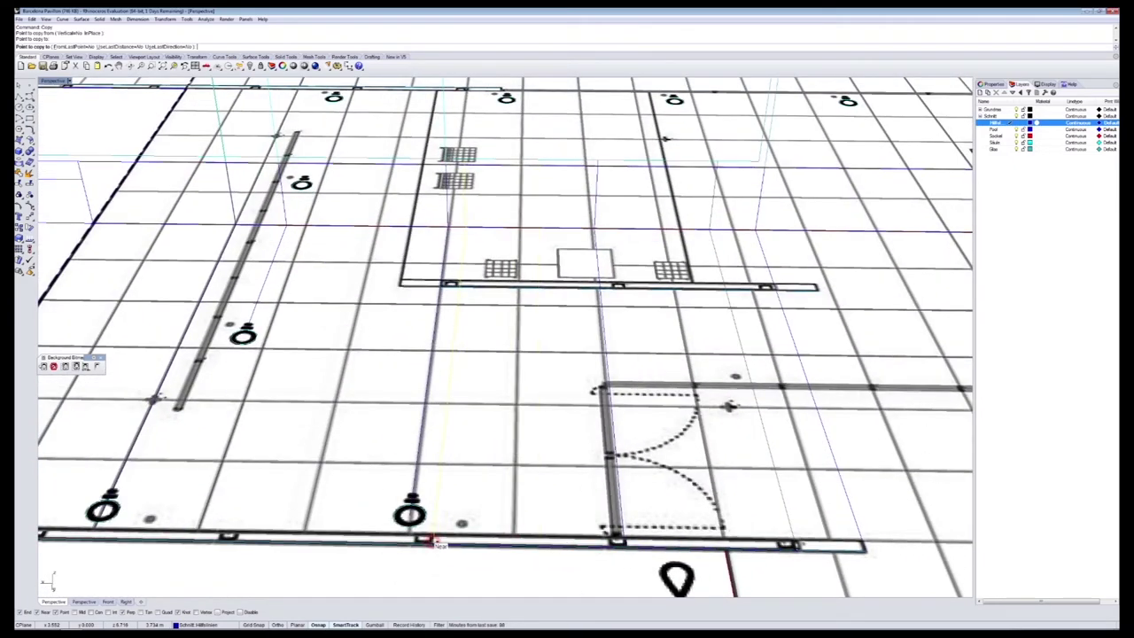
{"action": "left_click", "coordinate": [433, 543]}
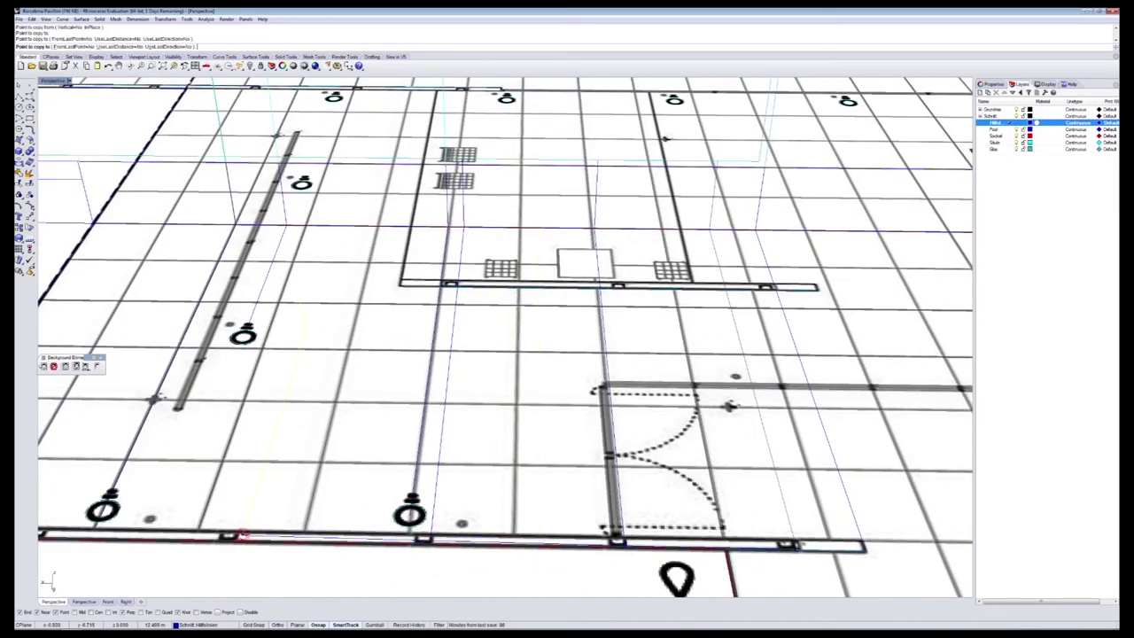
{"action": "right_click_drag", "start_coordinate": [203, 532], "coordinate": [115, 430]}
{"action": "right_click_drag", "start_coordinate": [598, 518], "coordinate": [631, 519], "text": "shift"}
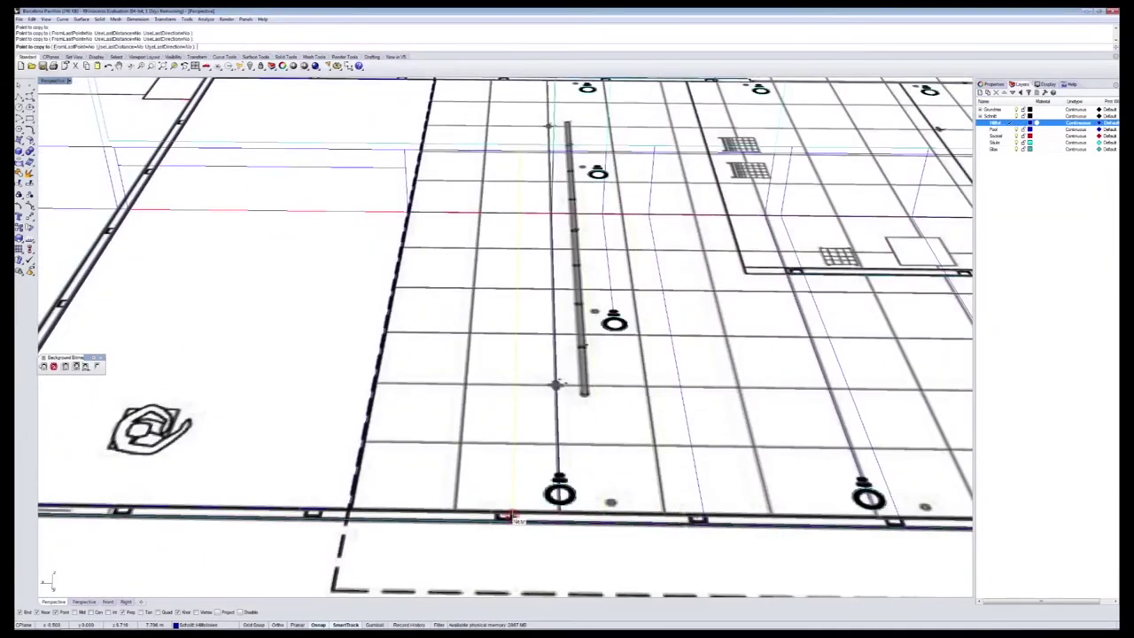
{"action": "left_click", "coordinate": [509, 517]}
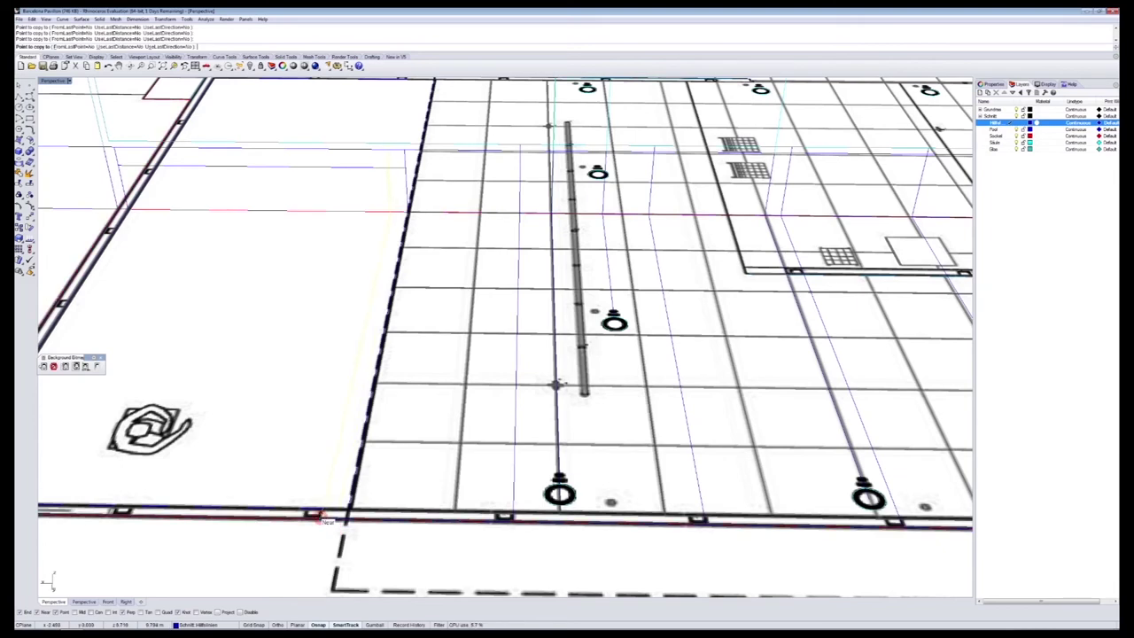
{"action": "right_click_drag", "start_coordinate": [203, 493], "coordinate": [395, 504], "text": "shift"}
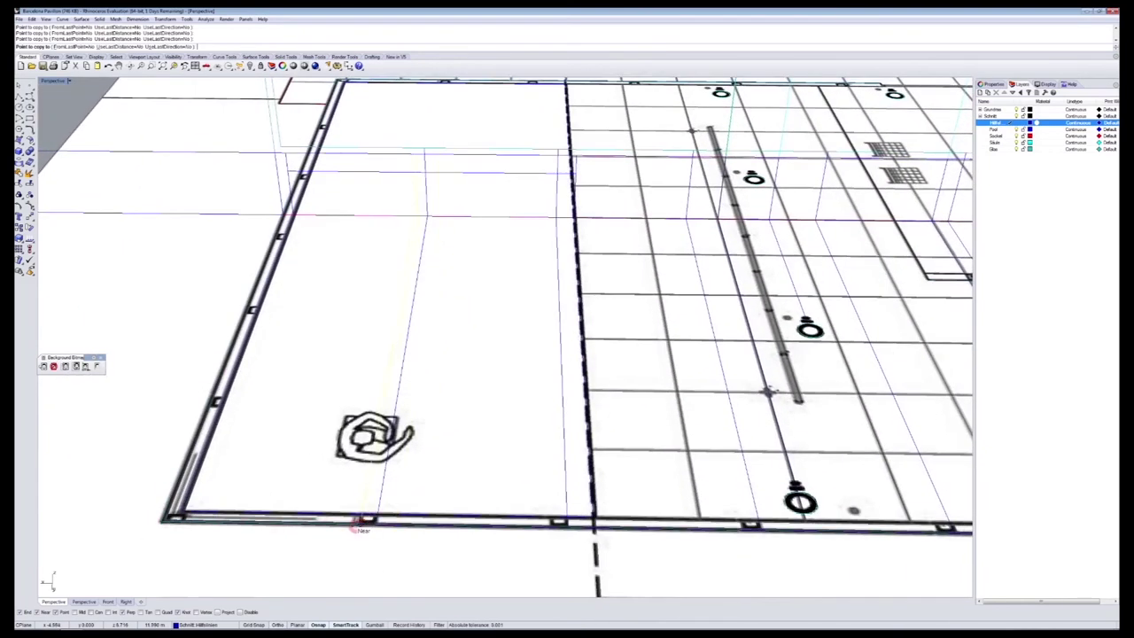
{"action": "left_click", "coordinate": [360, 523]}
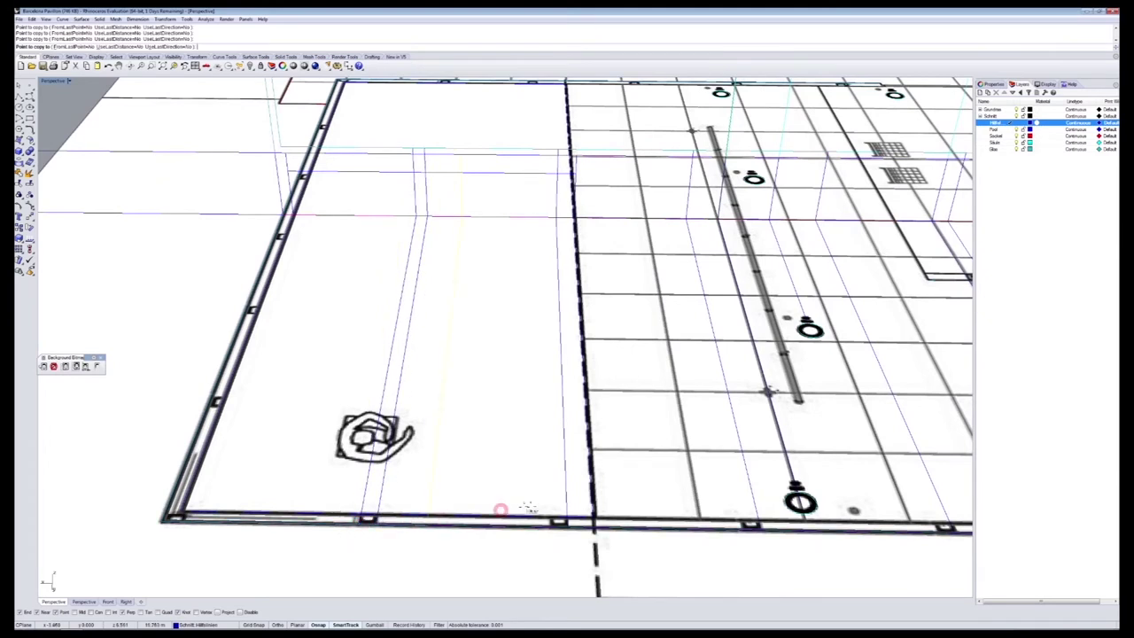
{"action": "key", "text": "Return"}
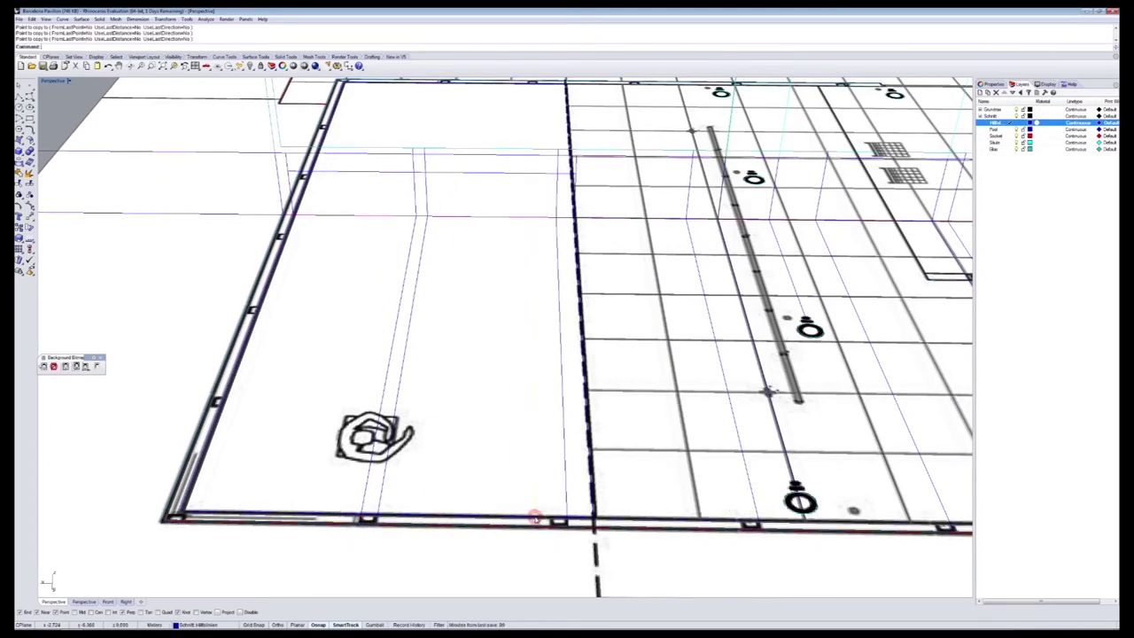
Make the Glas layer under Schnitt the current layer
{"action": "left_click", "coordinate": [1010, 148]}
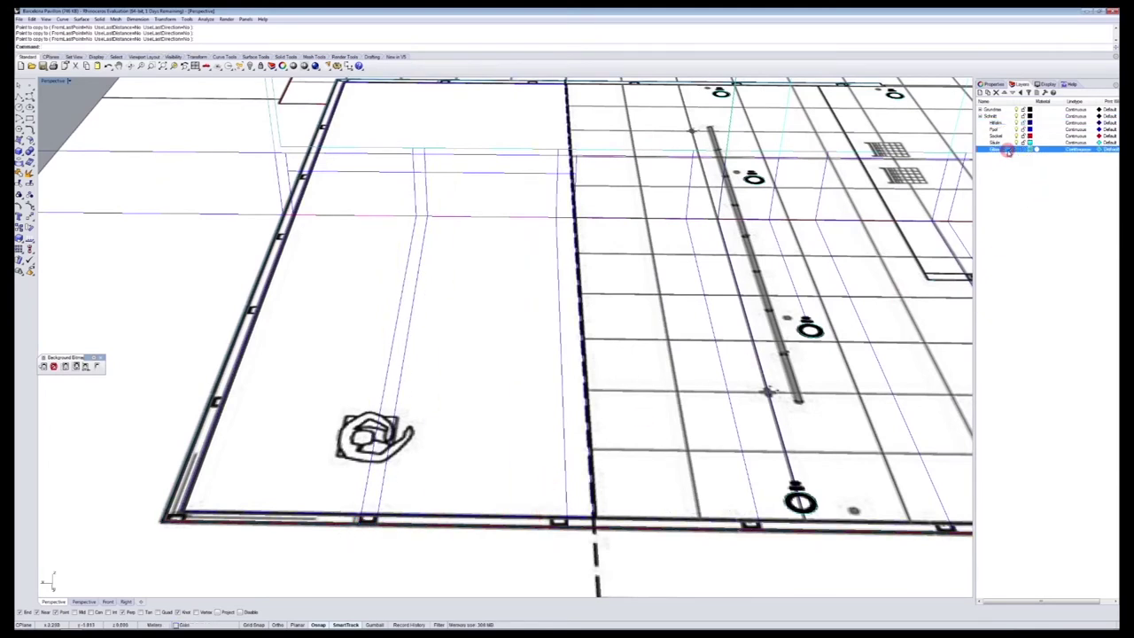
{"action": "right_click_drag", "start_coordinate": [583, 256], "coordinate": [549, 504], "text": "shift"}
{"action": "key", "text": "Return"}
{"action": "left_click", "coordinate": [390, 336]}
{"action": "left_click", "coordinate": [386, 160]}
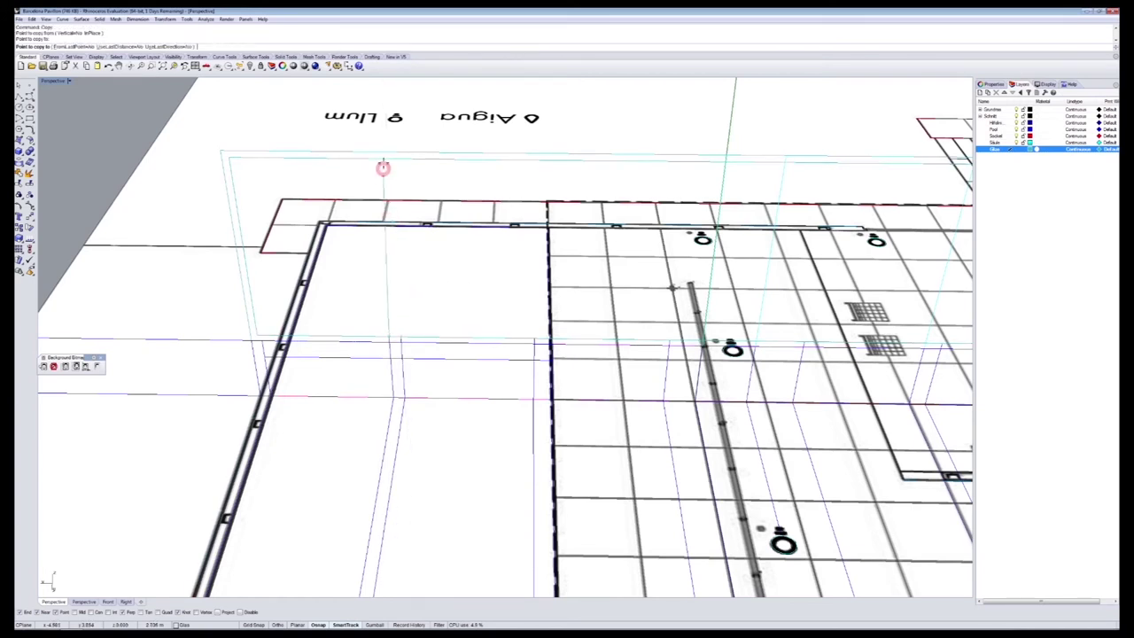
{"action": "left_click", "coordinate": [377, 160]}
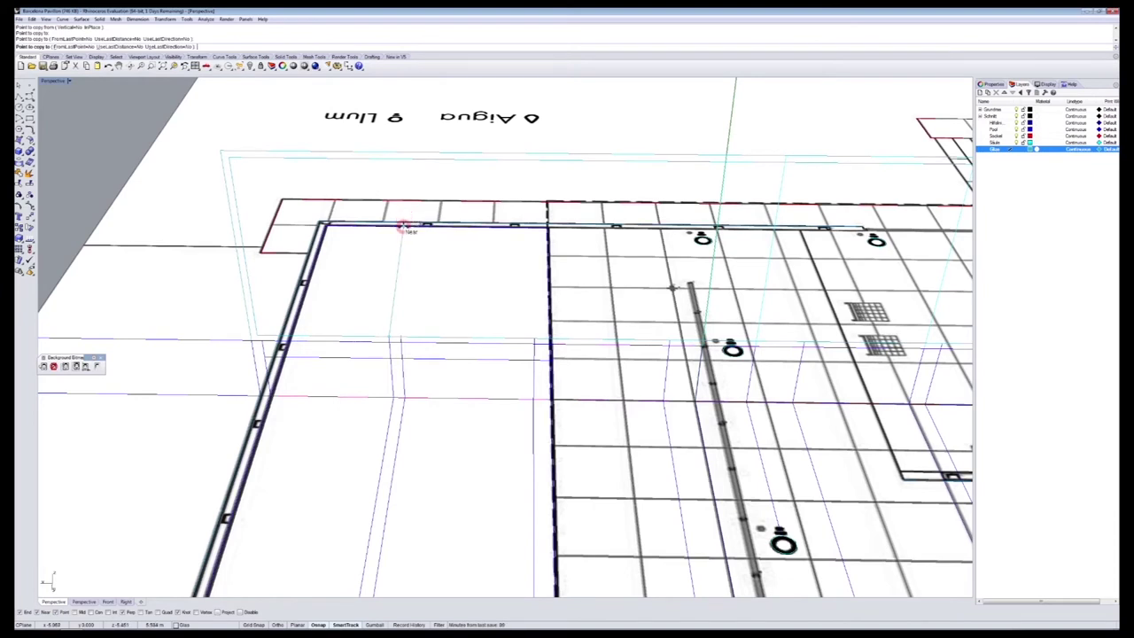
{"action": "key", "text": "Return"}
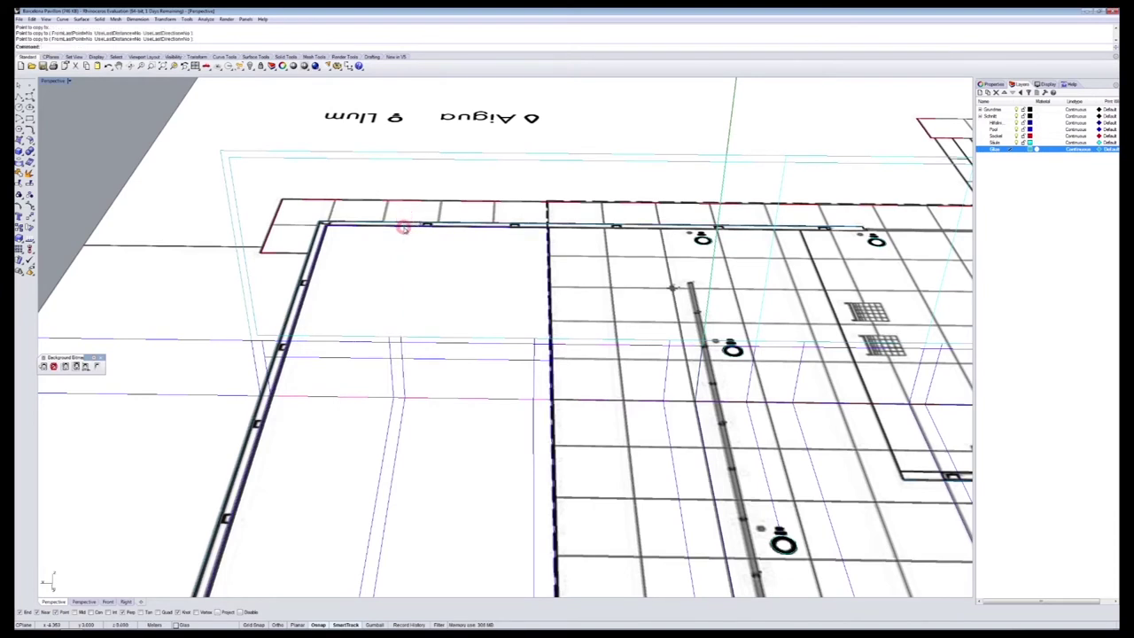
Draw a post line up through the window frame, starting at the frame's lower inner edge on the post guide line
{"action": "key", "text": "Return"}
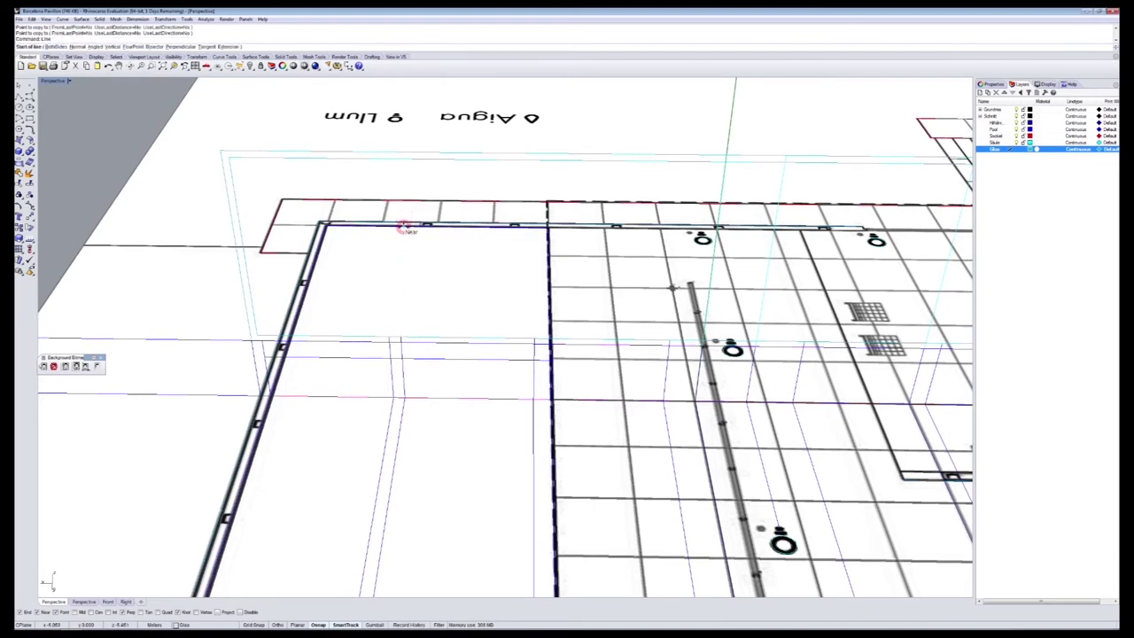
{"action": "left_click", "coordinate": [390, 332]}
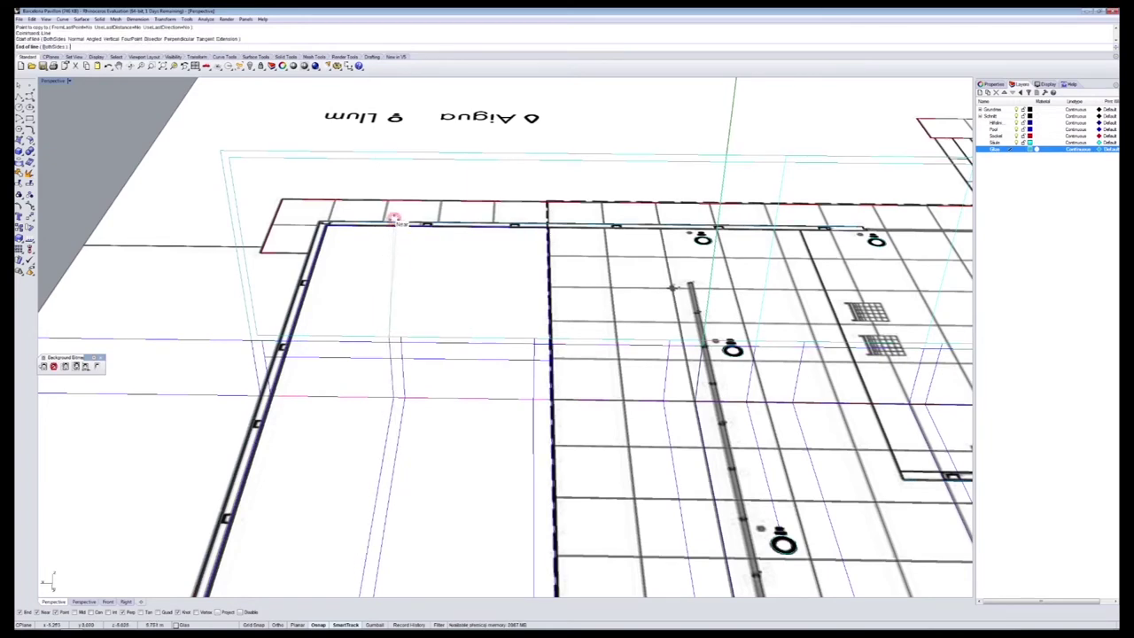